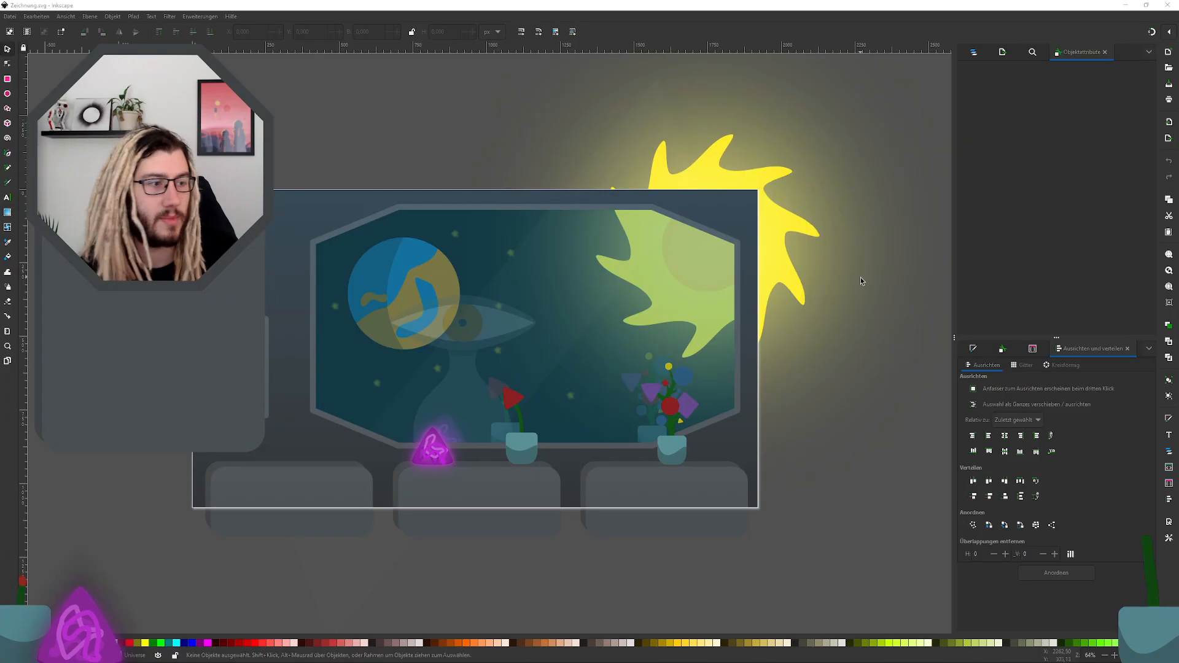
Step: Find the planet group g54291-6-2 inside the Universe layer of the Ship layer and select it
{"action": "scroll", "coordinate": [389, 293], "scroll_direction": "up", "scroll_amount": 2}
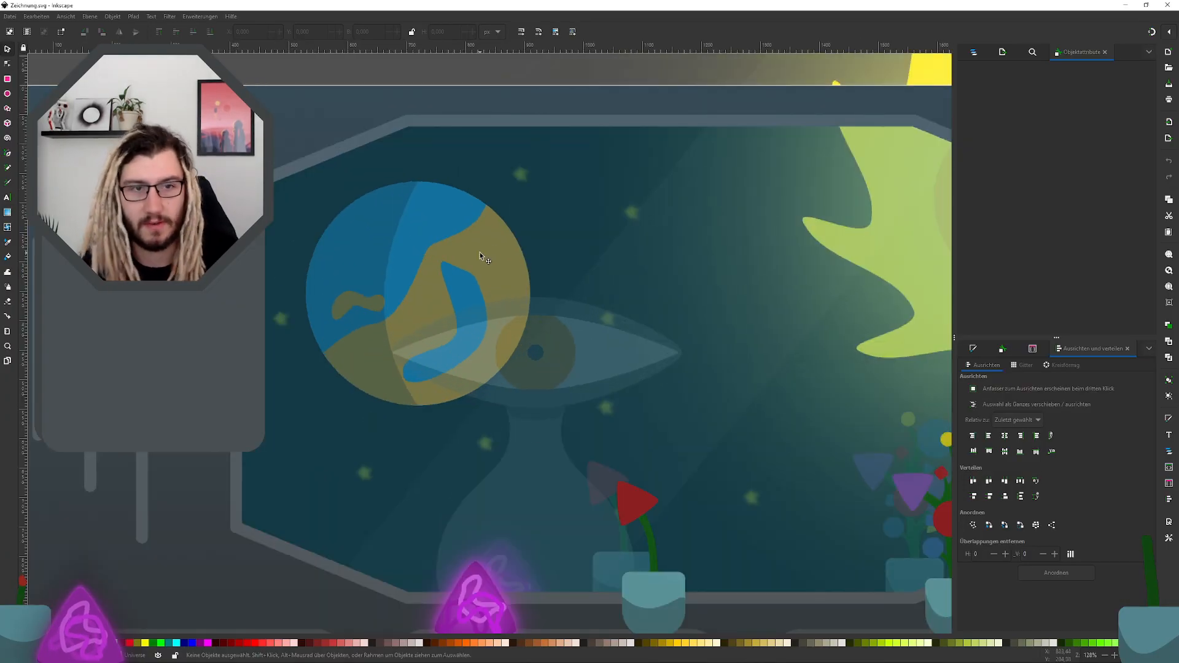
{"action": "left_click", "coordinate": [480, 253]}
{"action": "left_click", "coordinate": [974, 52]}
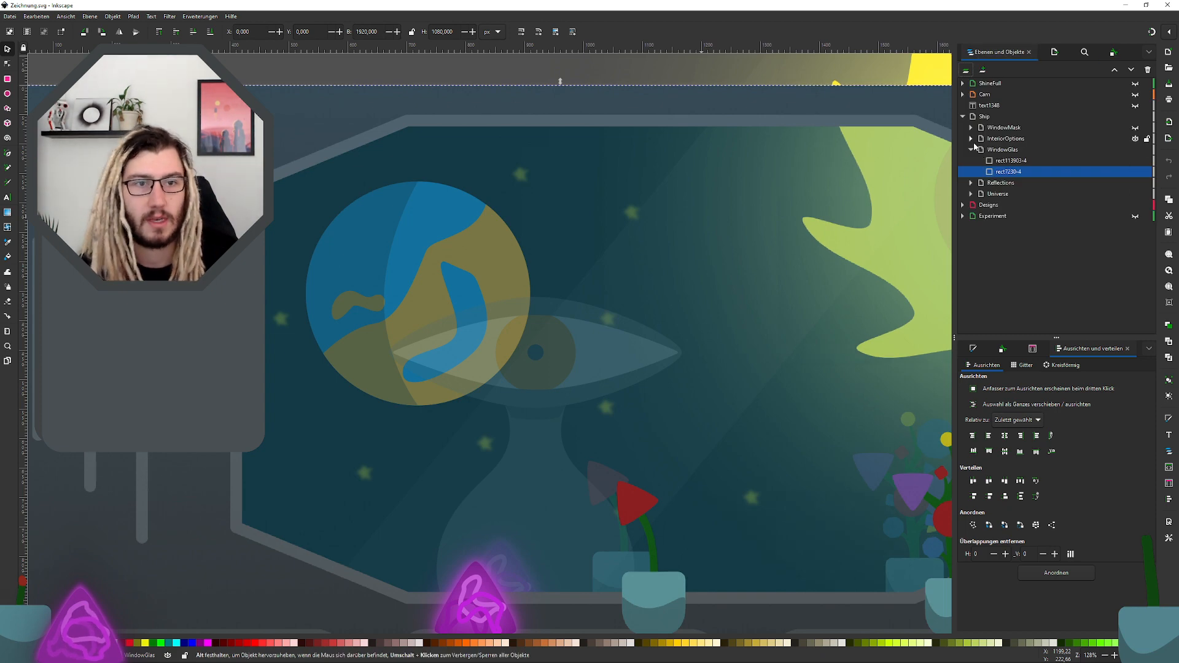
{"action": "left_click", "coordinate": [971, 138]}
{"action": "left_click", "coordinate": [971, 139]}
{"action": "left_click", "coordinate": [971, 150]}
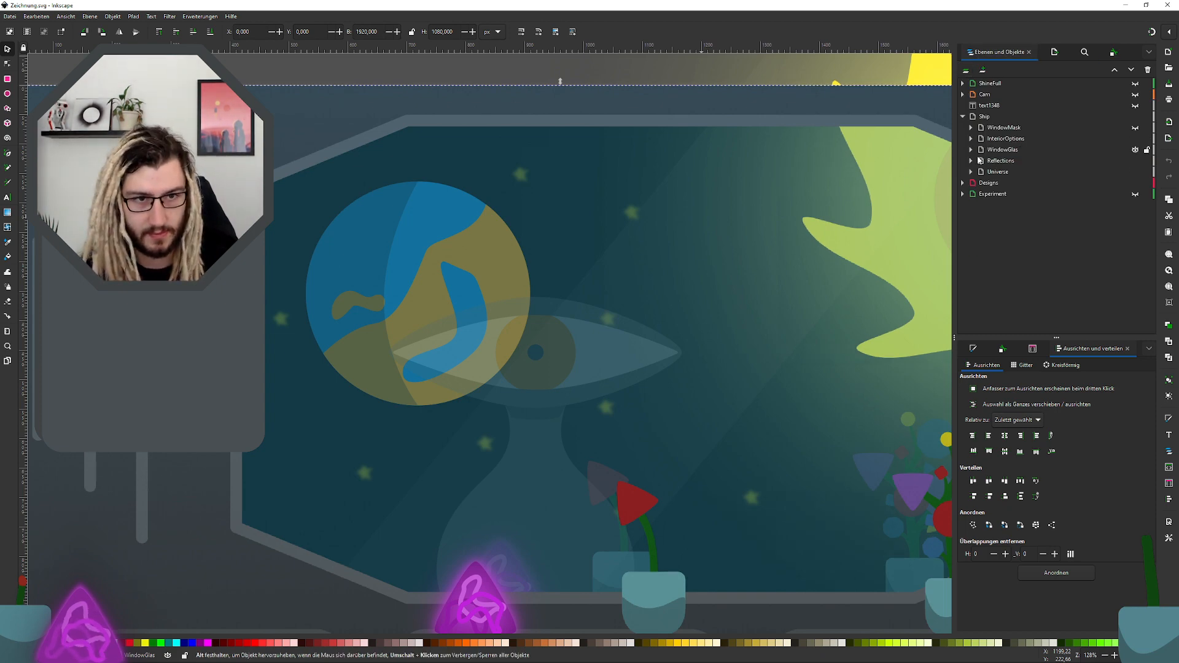
{"action": "left_click", "coordinate": [972, 172]}
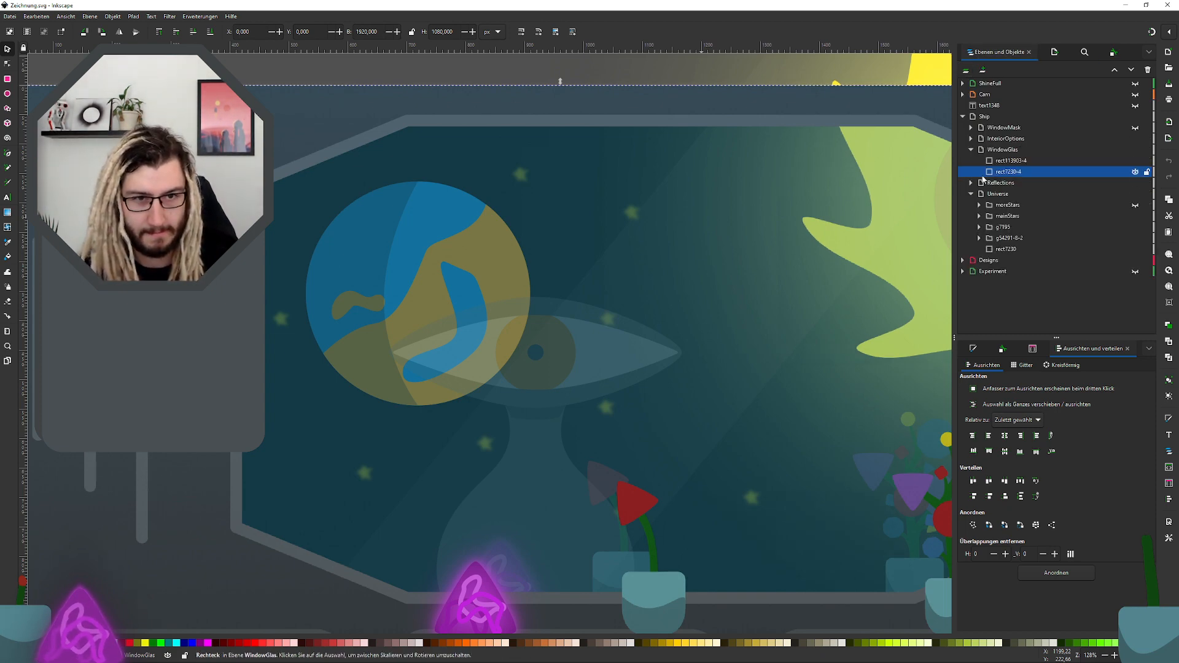
{"action": "left_click", "coordinate": [999, 216]}
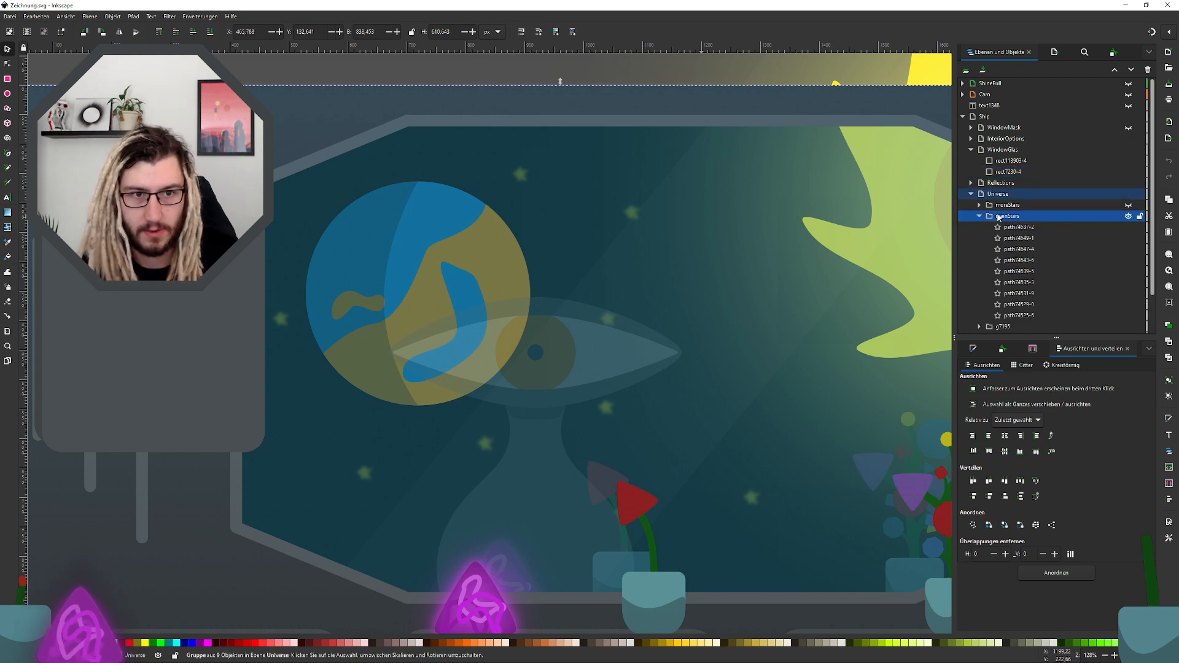
{"action": "left_click", "coordinate": [979, 216]}
{"action": "left_click", "coordinate": [1001, 228]}
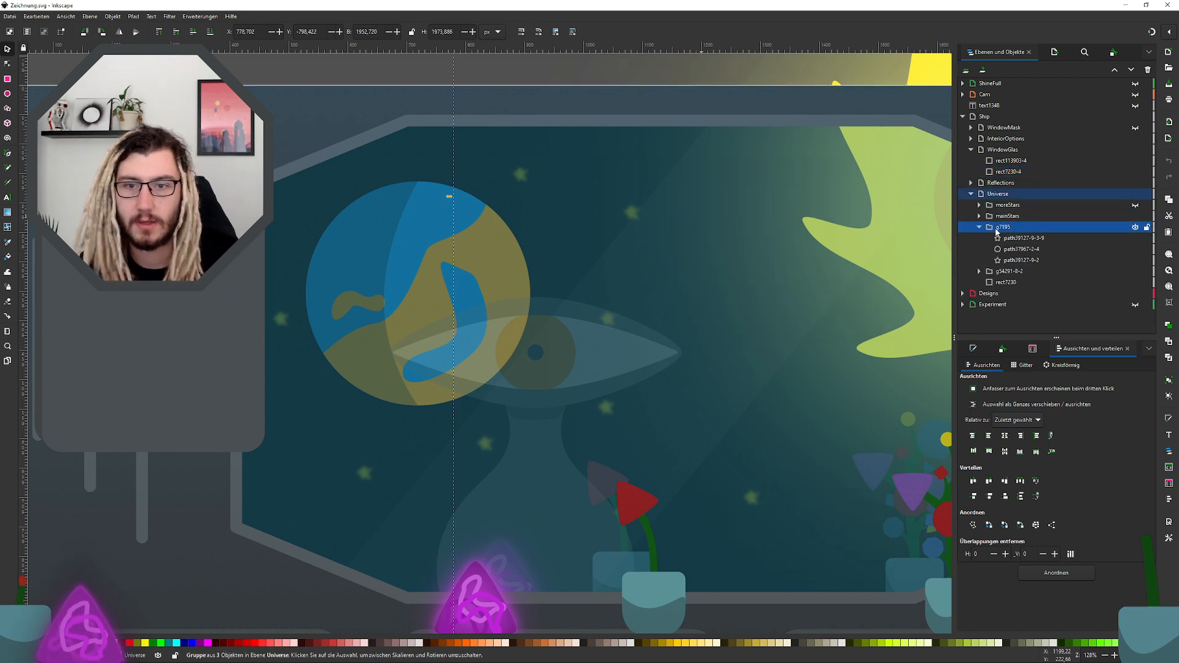
{"action": "left_click", "coordinate": [979, 227]}
{"action": "left_click", "coordinate": [1009, 237]}
Step: Hide the stars, sun, ship interior, window glass, reflections and background rectangle, keeping only the planet group visible
{"action": "scroll", "coordinate": [509, 274], "scroll_direction": "down", "scroll_amount": 1}
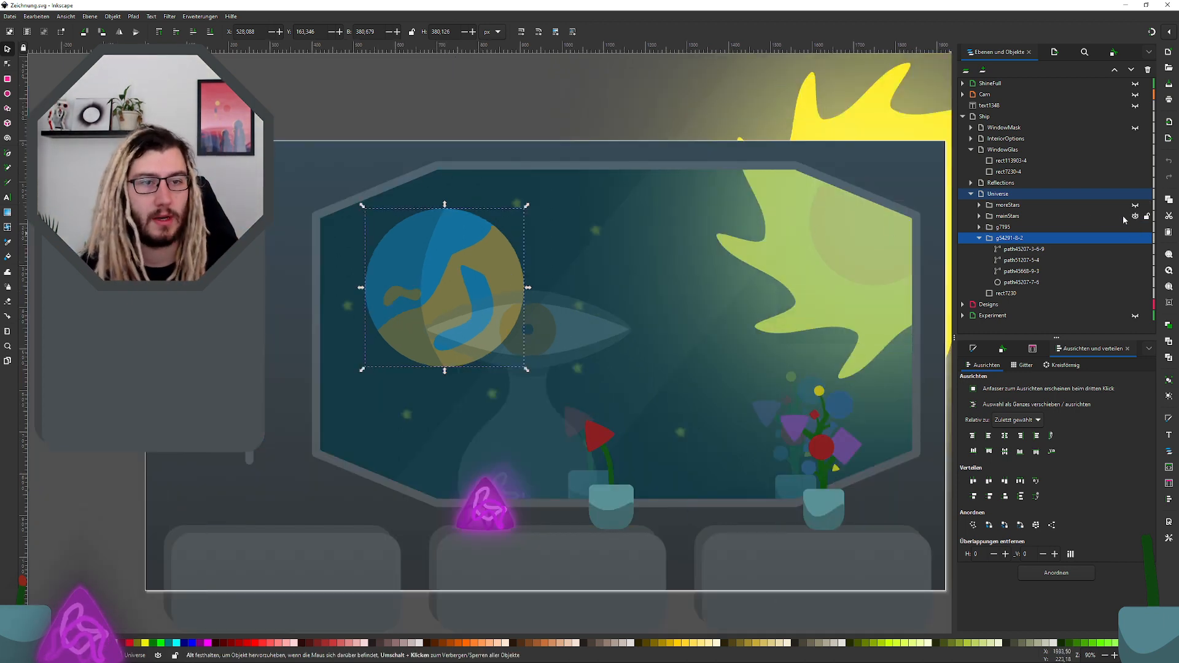
{"action": "left_click", "coordinate": [1136, 216]}
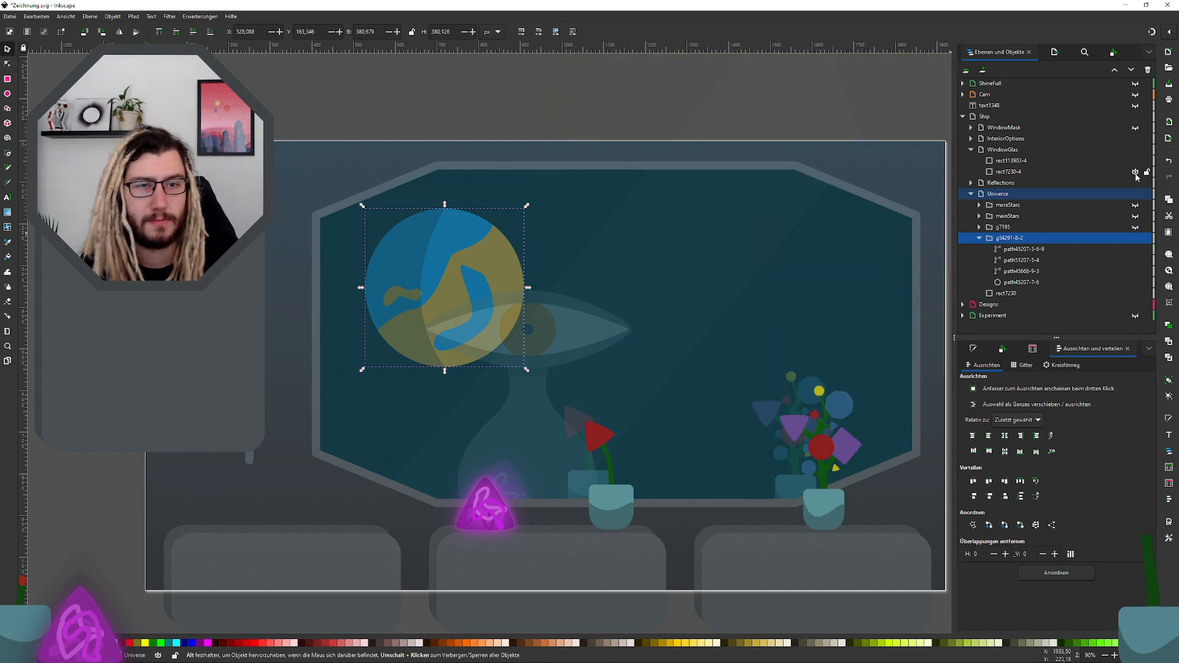
{"action": "left_click", "coordinate": [1133, 150]}
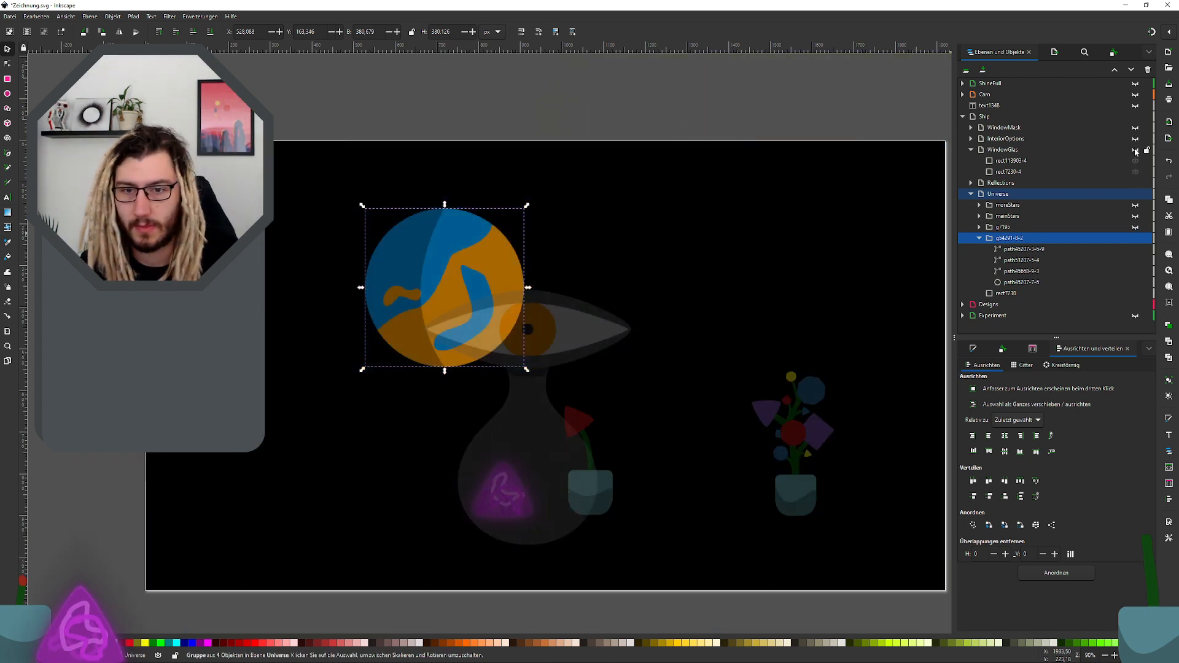
{"action": "left_click", "coordinate": [1136, 185]}
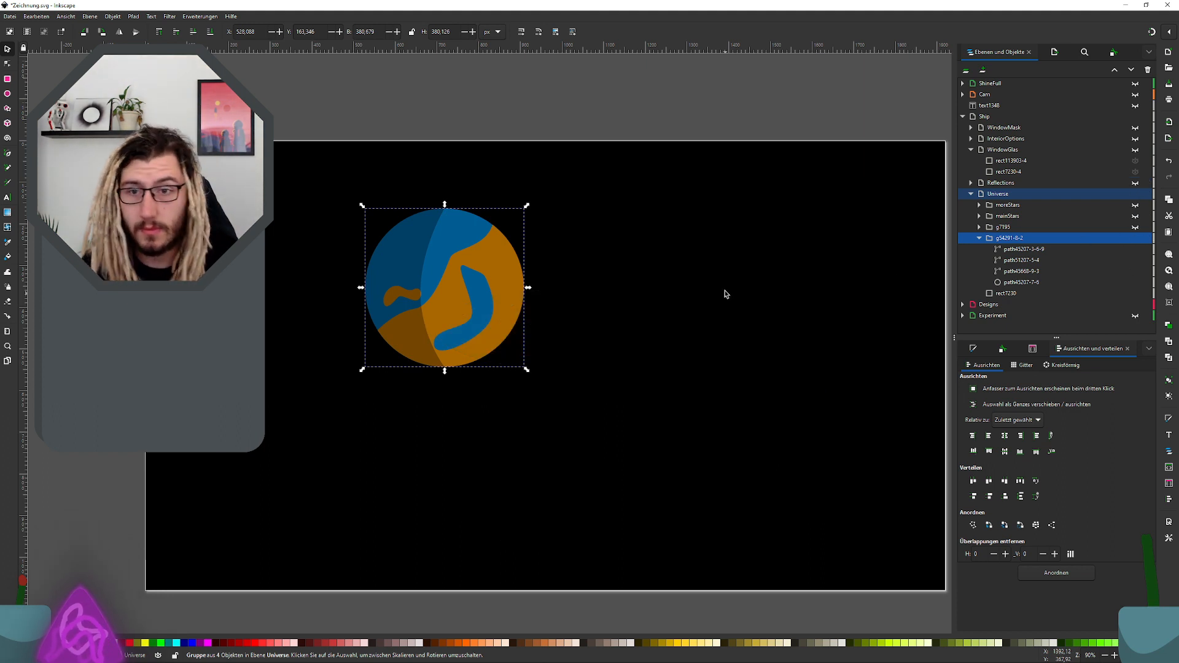
{"action": "left_click", "coordinate": [1134, 295]}
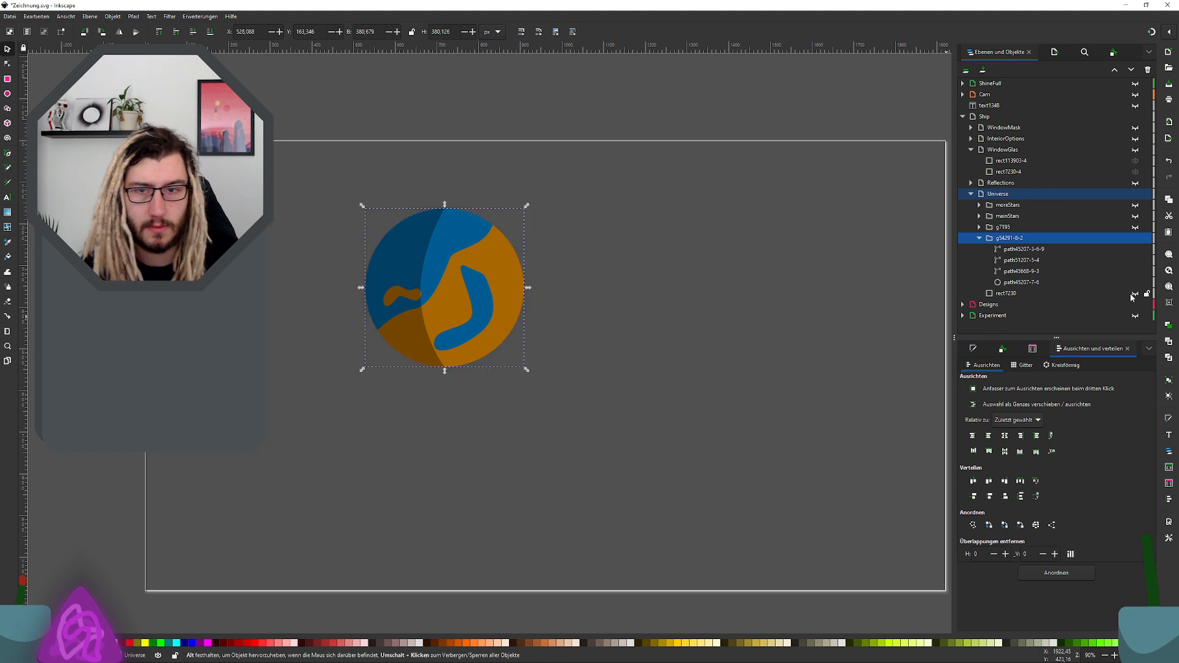
Step: Set up an export of the selected planet group with an image height of 1440 px
{"action": "key", "text": "ctrl+shift+e"}
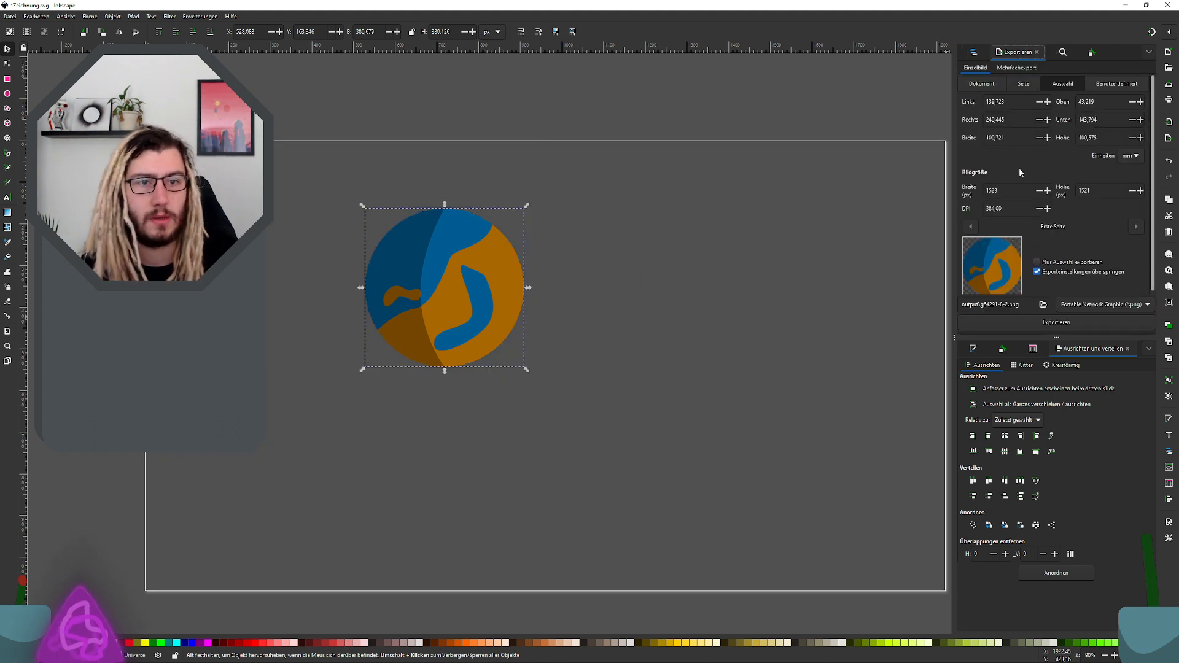
{"action": "scroll", "coordinate": [1000, 117], "scroll_direction": "down", "scroll_amount": 2}
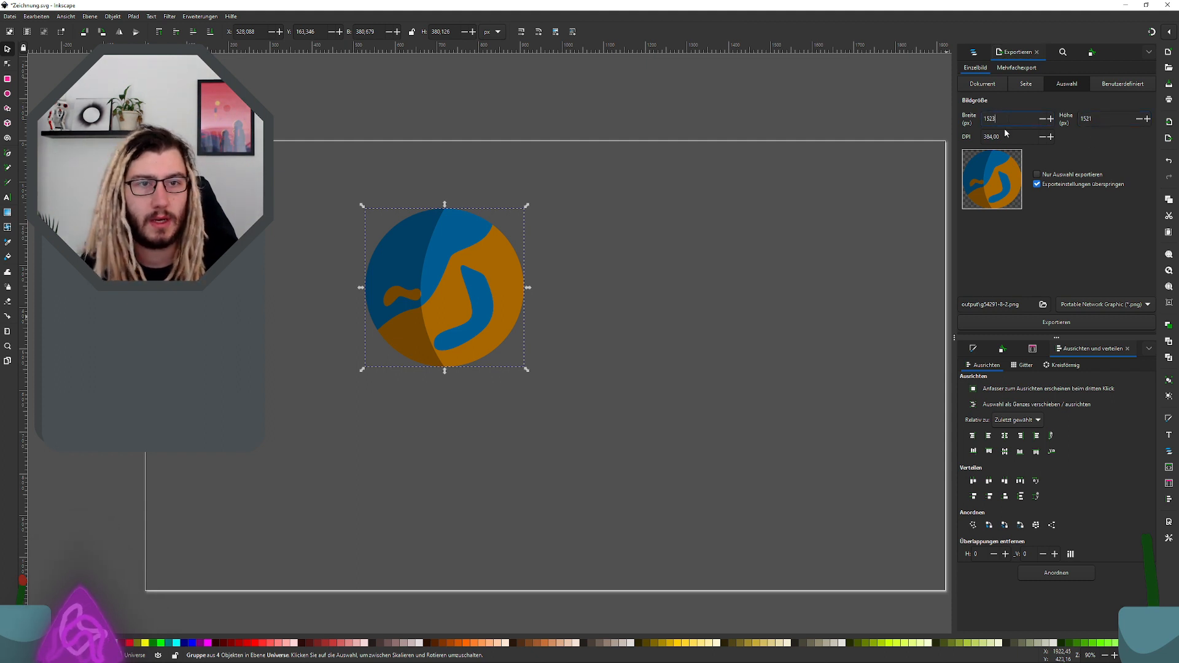
{"action": "double_click", "coordinate": [985, 121]}
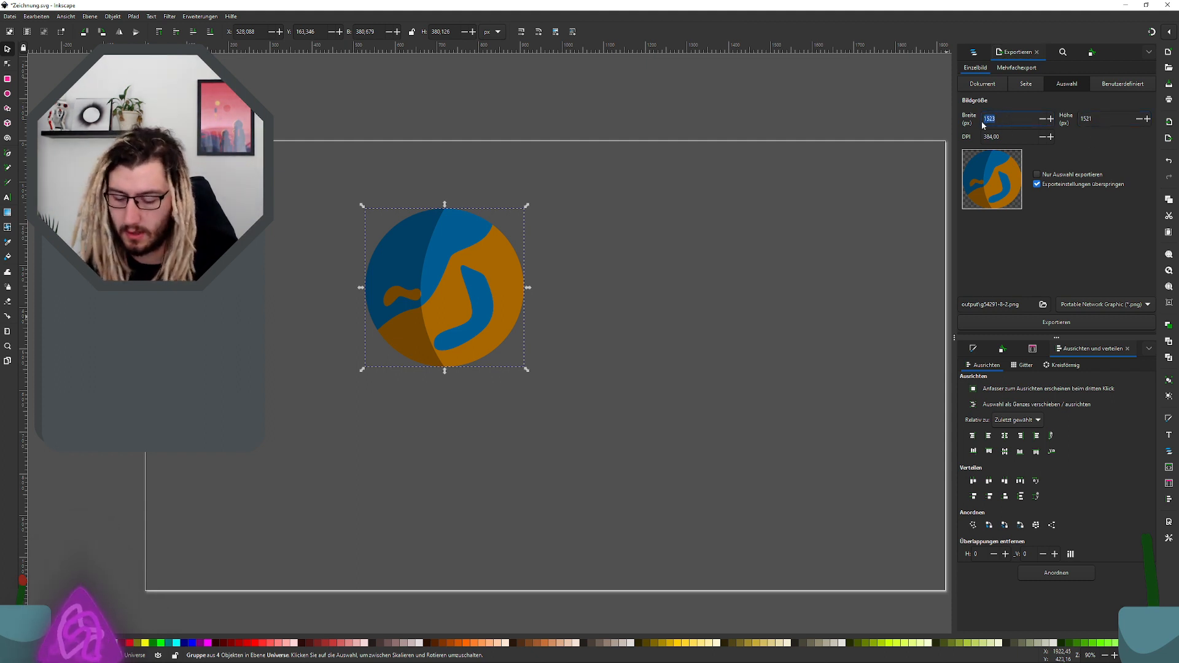
{"action": "type", "text": "1"}
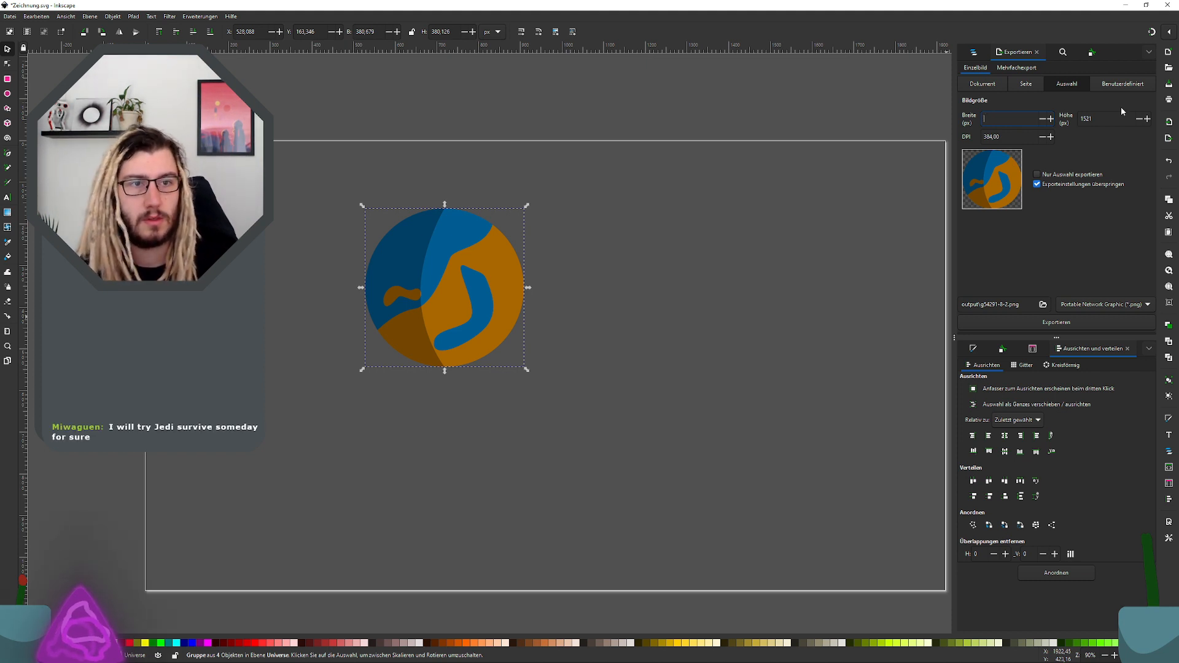
{"action": "key", "text": "Tab"}
{"action": "type", "text": "440"}
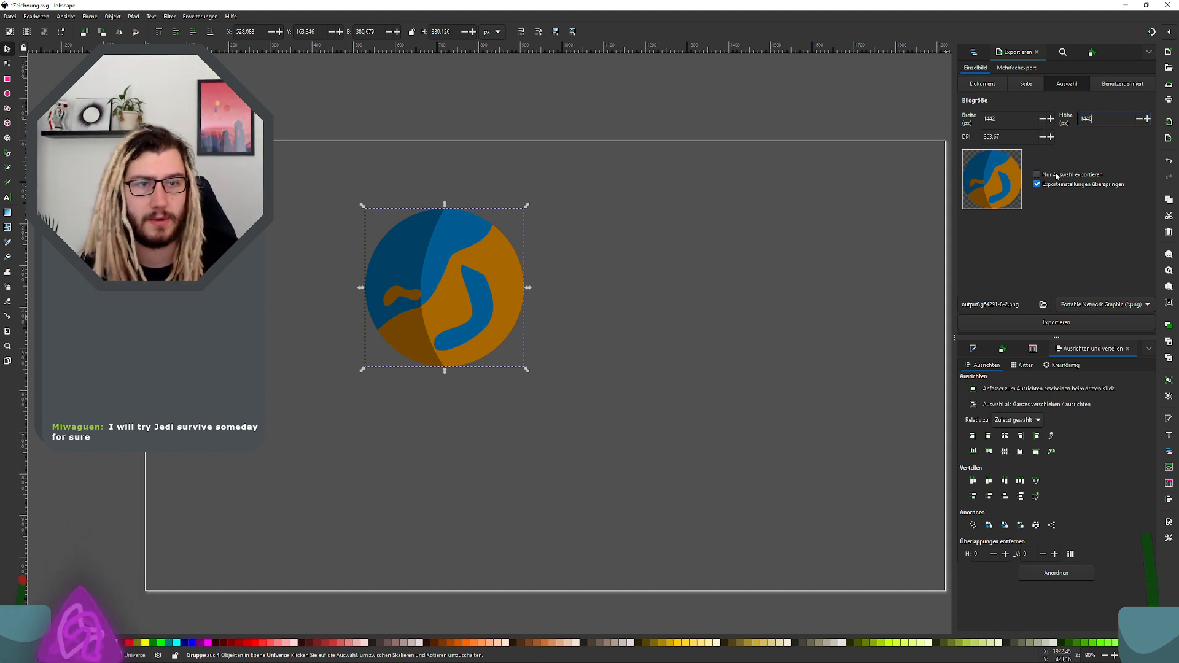
Step: Restrict the export to the selected objects only and choose Inkscape SVG as the file format
{"action": "left_click", "coordinate": [1057, 176]}
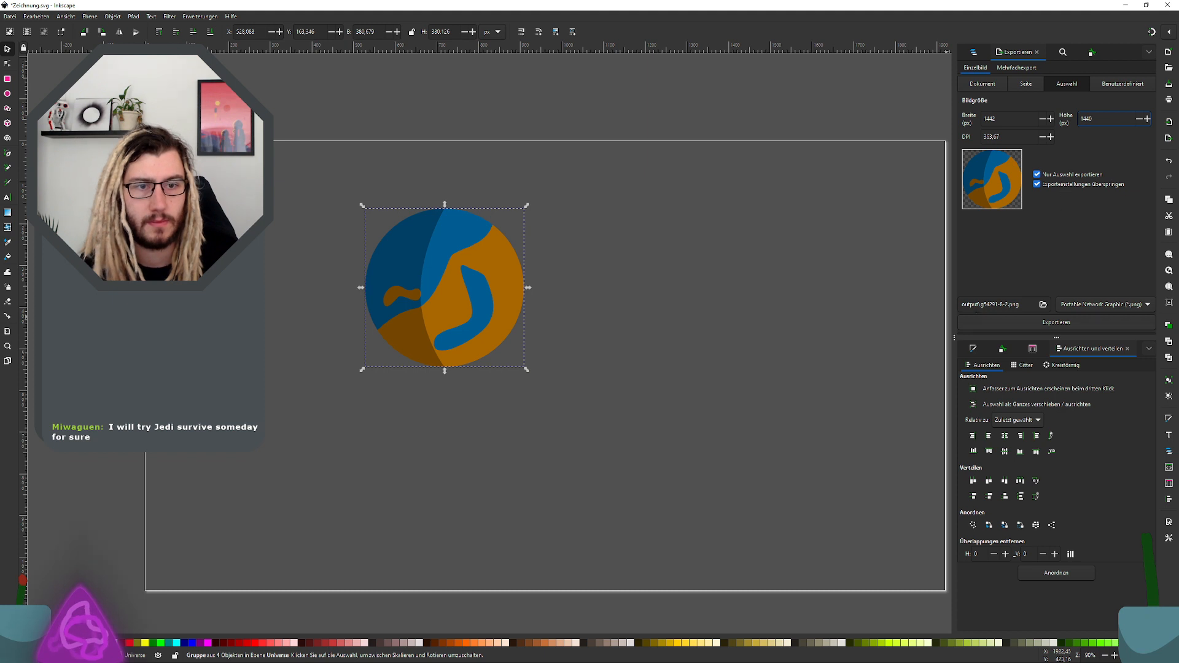
{"action": "left_click", "coordinate": [1097, 309]}
{"action": "left_click", "coordinate": [1103, 318]}
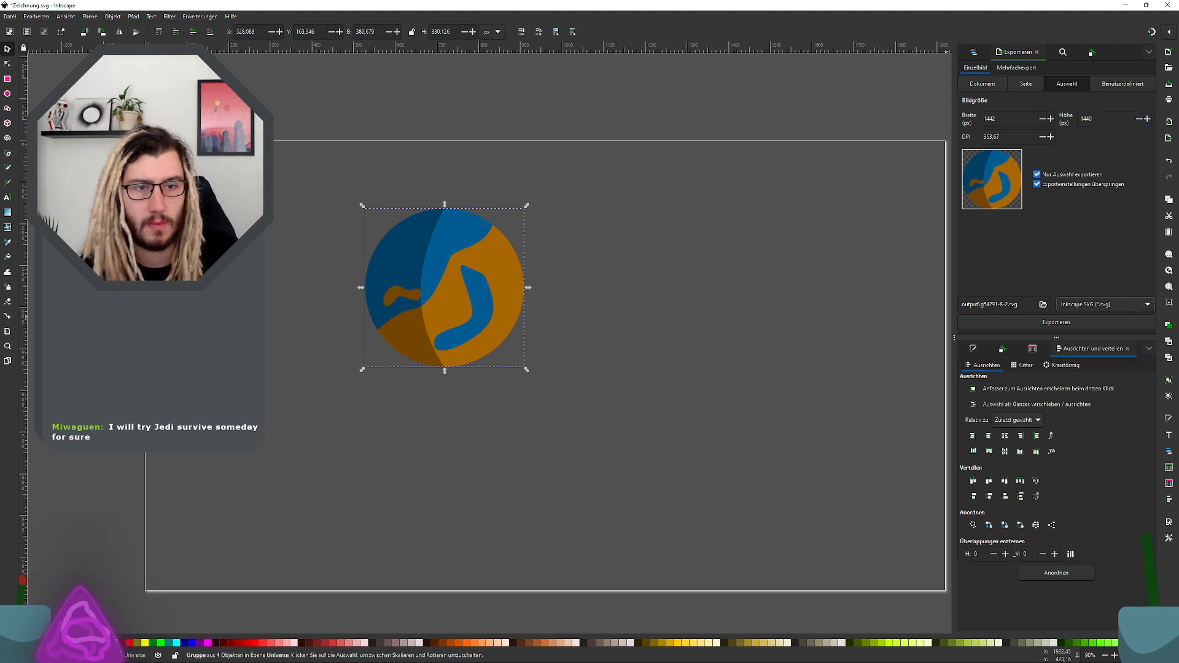
Step: Name the export file planet.svg and export the planet
{"action": "left_click_drag", "start_coordinate": [1009, 304], "coordinate": [962, 304]}
{"action": "key", "text": "BackSpace"}
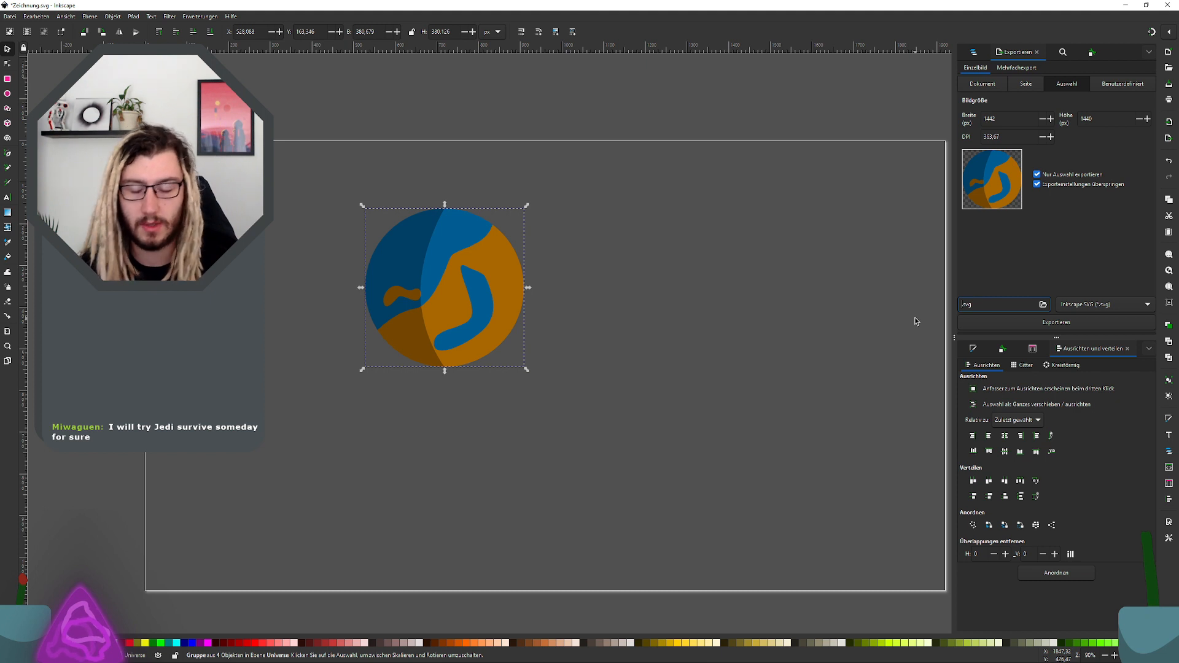
{"action": "type", "text": "planet"}
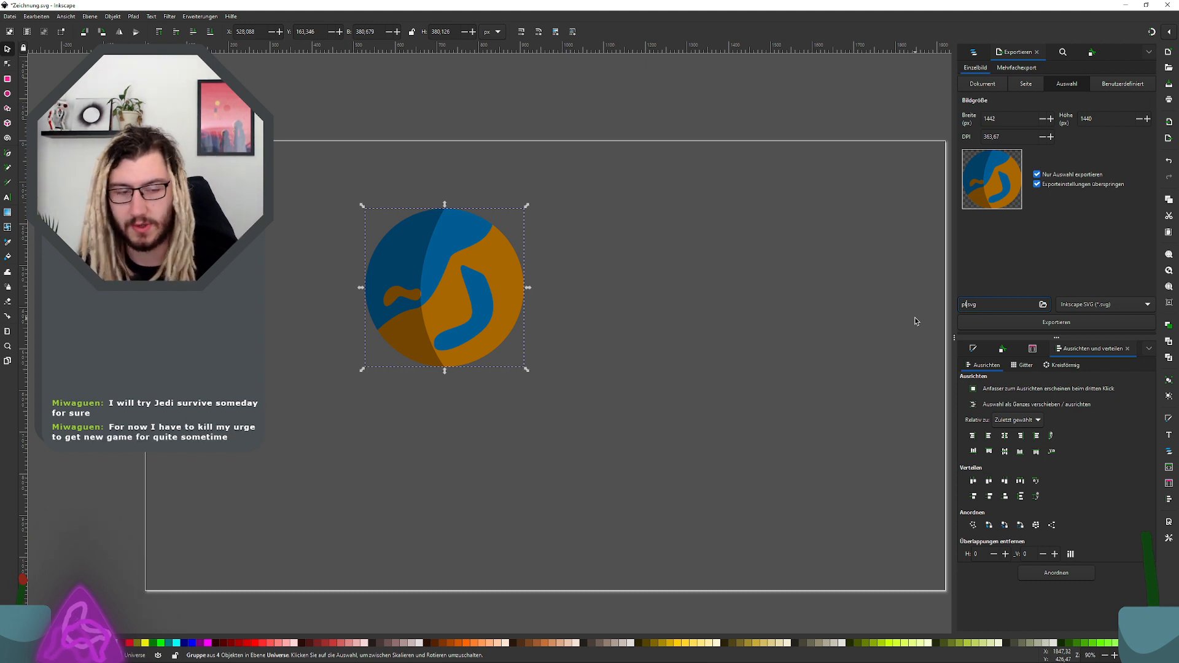
{"action": "left_click", "coordinate": [994, 302]}
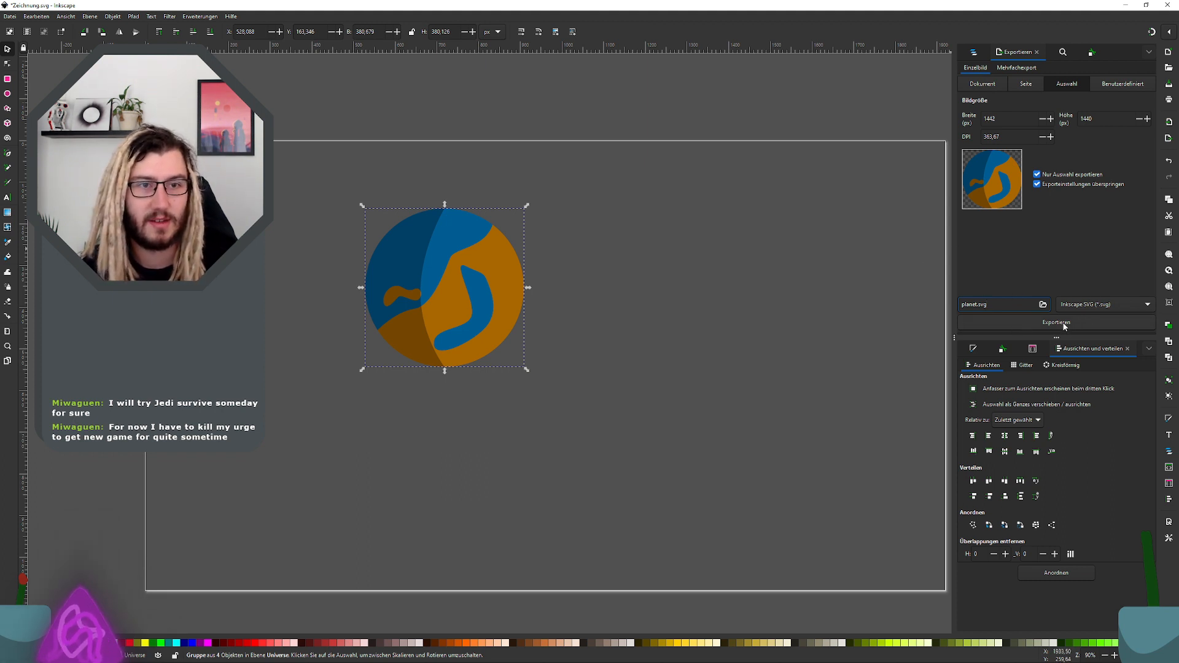
{"action": "left_click", "coordinate": [1088, 321]}
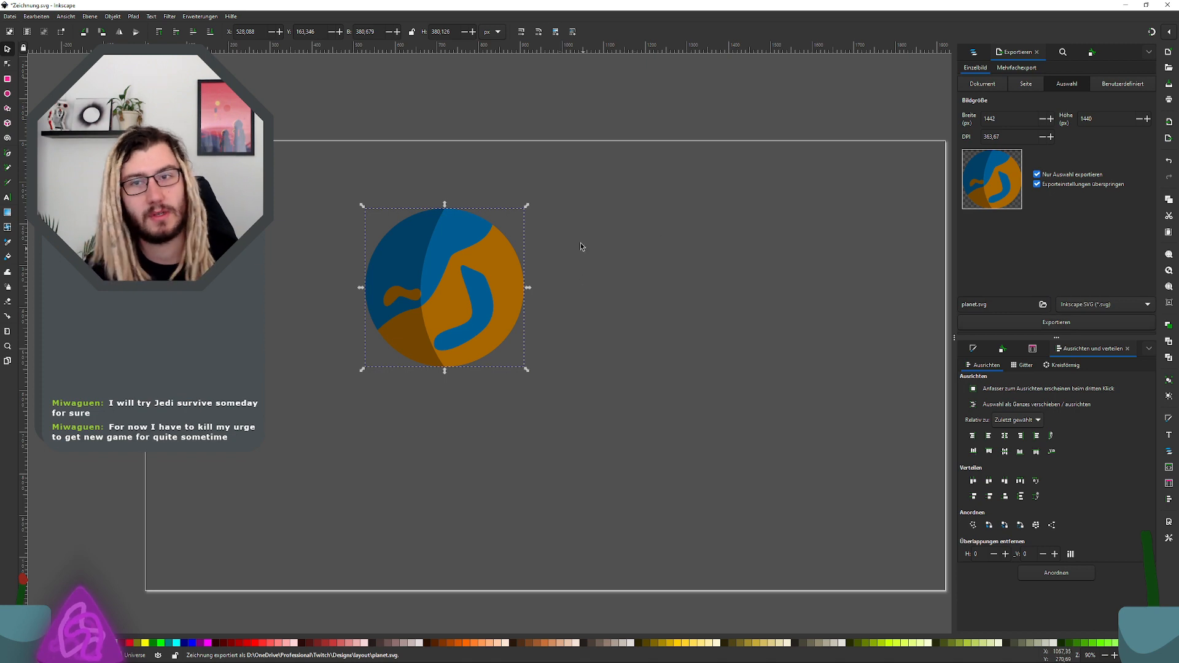
Step: Switch to File Explorer and select the exported planet.svg in the layout folder
{"action": "key", "text": "super+Tab"}
{"action": "left_click", "coordinate": [767, 258]}
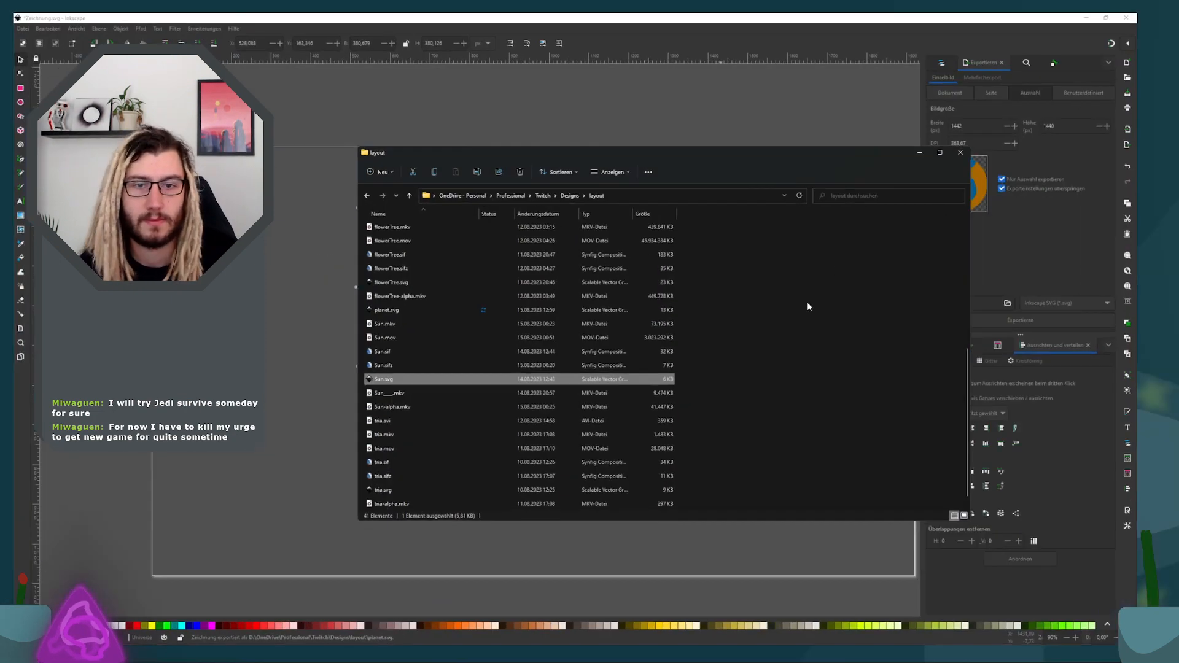
{"action": "left_click", "coordinate": [497, 355]}
{"action": "left_click", "coordinate": [792, 195]}
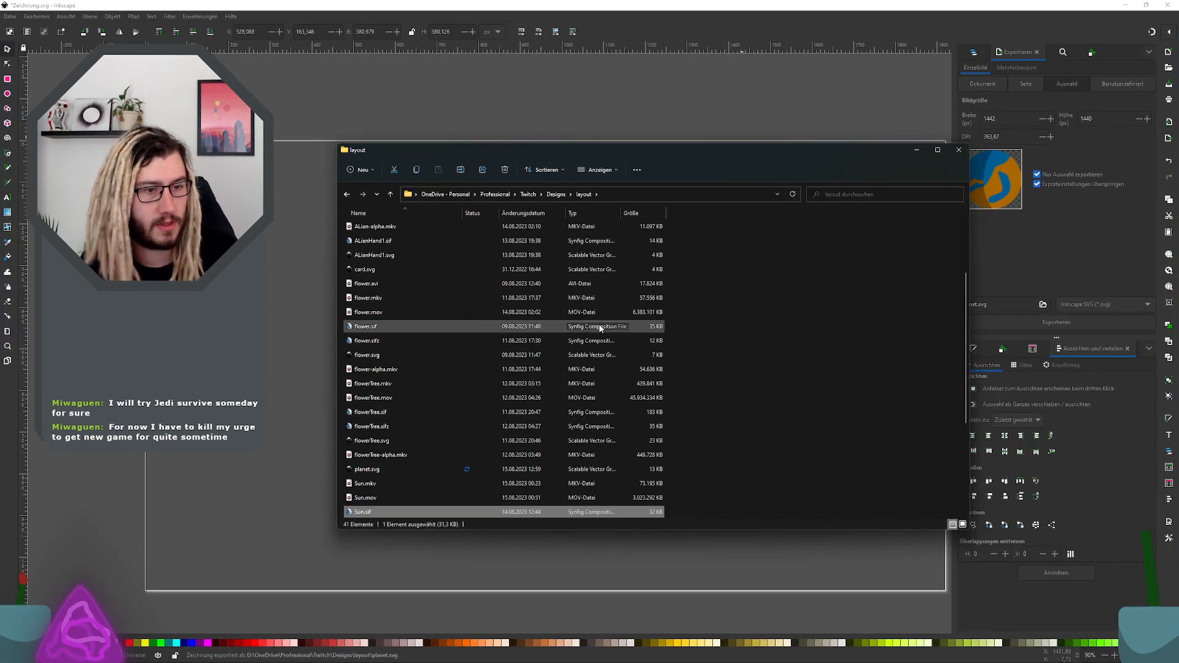
{"action": "scroll", "coordinate": [549, 371], "scroll_direction": "down", "scroll_amount": 4}
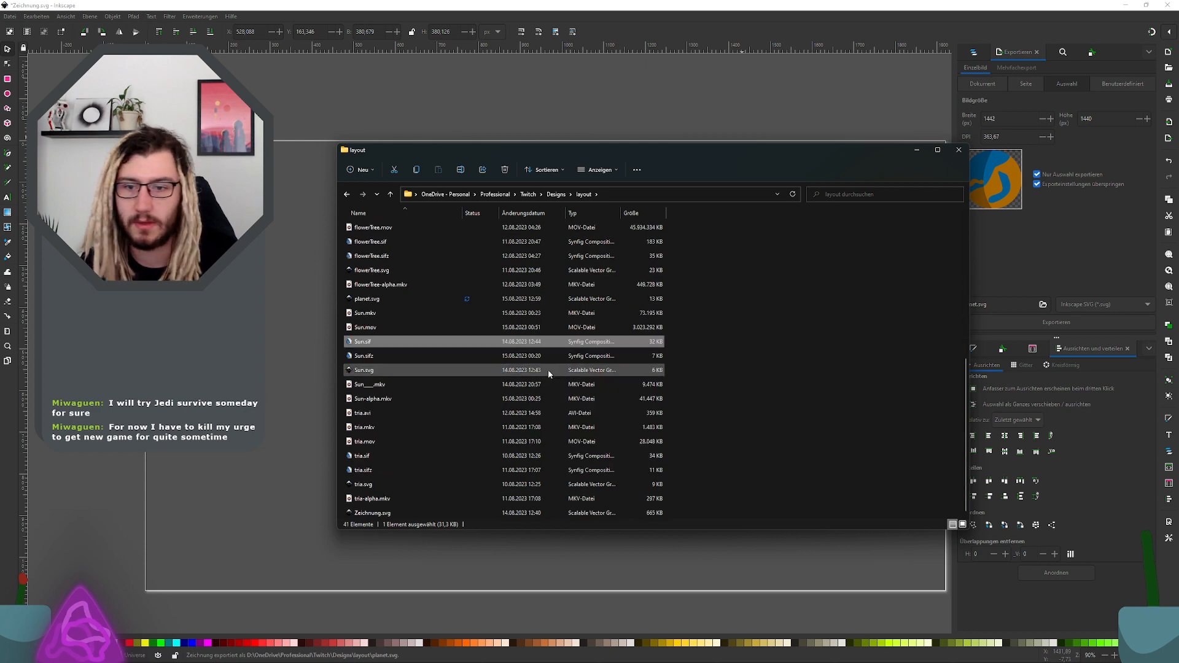
{"action": "left_click", "coordinate": [410, 374]}
{"action": "key", "text": "p"}
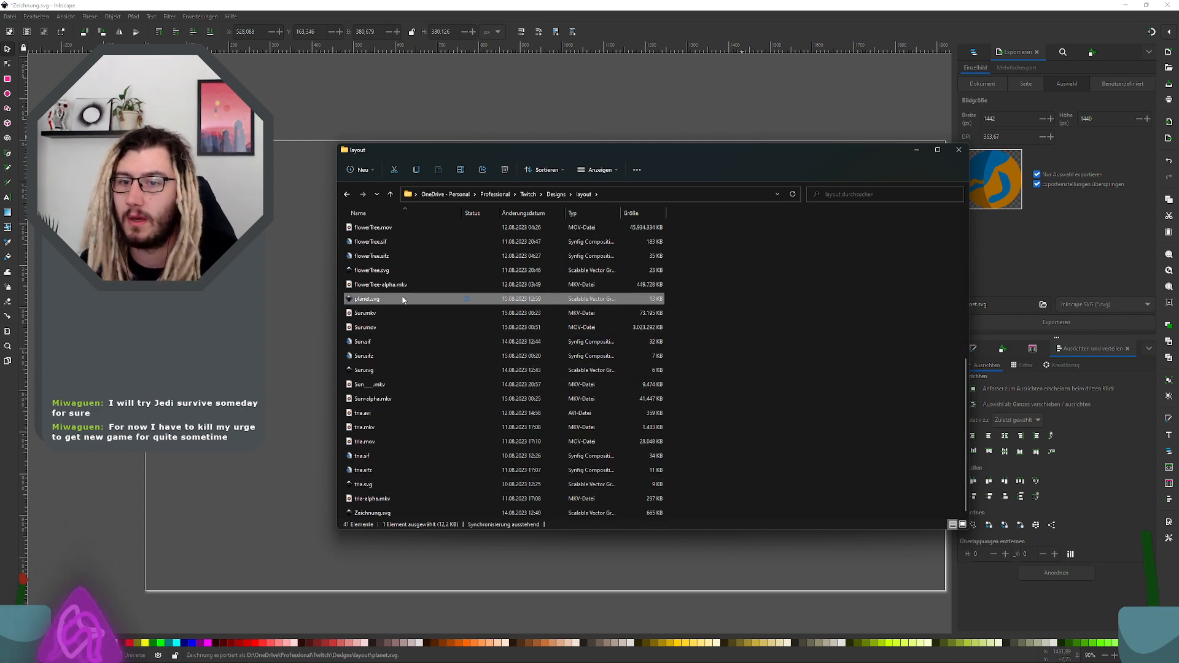
{"action": "left_click", "coordinate": [377, 301]}
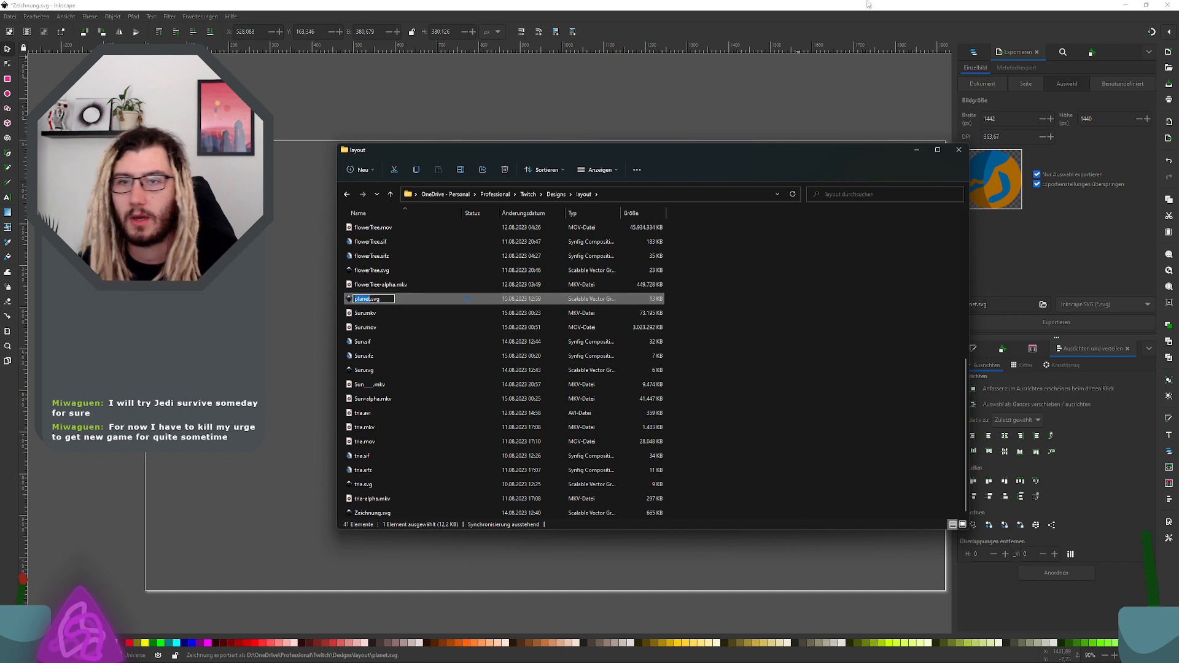
Step: Close the Zeichnung.svg drawing in Inkscape without saving its changes
{"action": "left_click", "coordinate": [1166, 5]}
{"action": "left_click", "coordinate": [525, 375]}
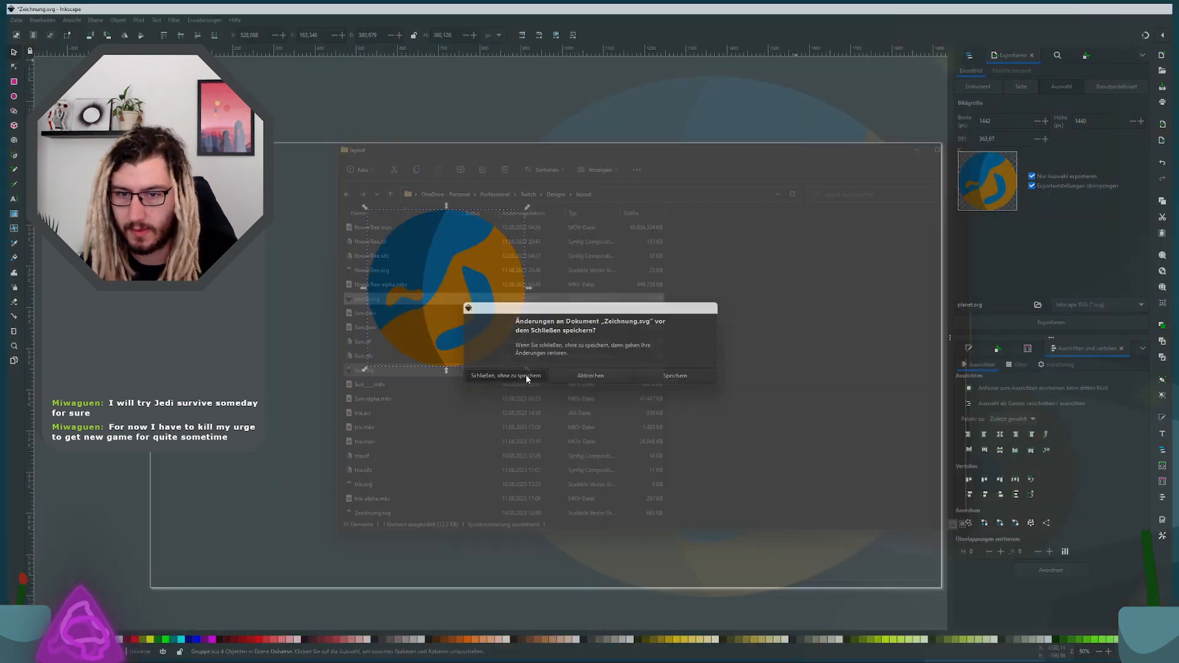
Step: Rename the exported file to Planet.svg with a capital P and open it in Inkscape
{"action": "left_click", "coordinate": [378, 301]}
{"action": "left_click", "coordinate": [358, 299]}
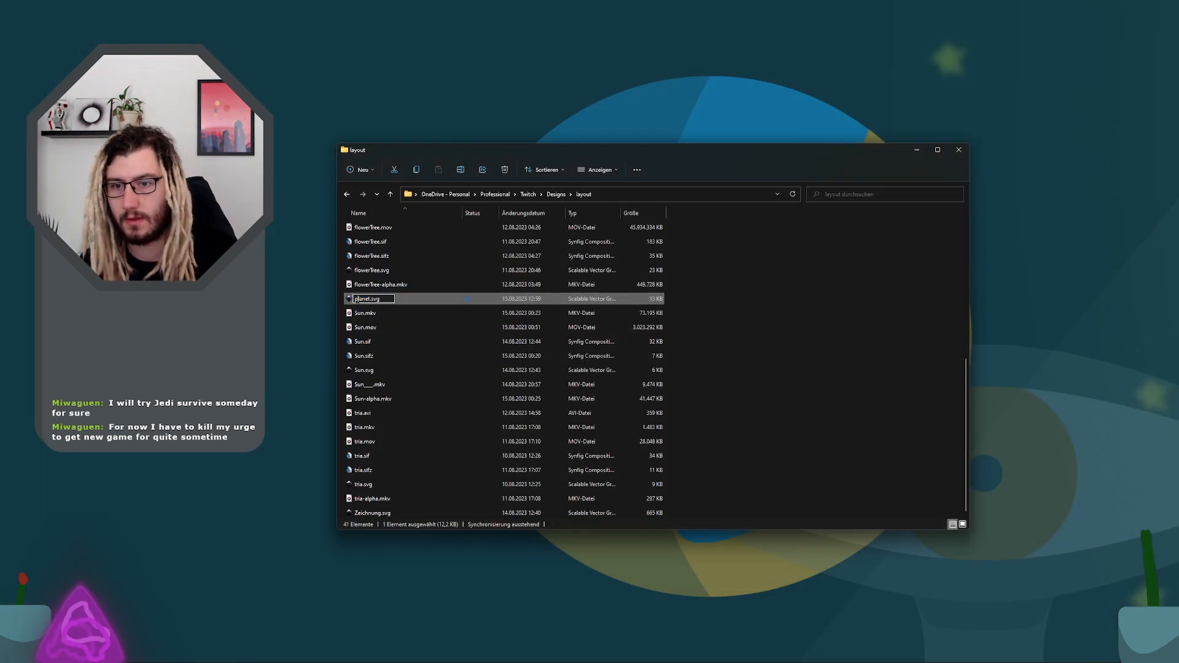
{"action": "key", "text": "BackSpace"}
{"action": "type", "text": "P"}
{"action": "key", "text": "Return"}
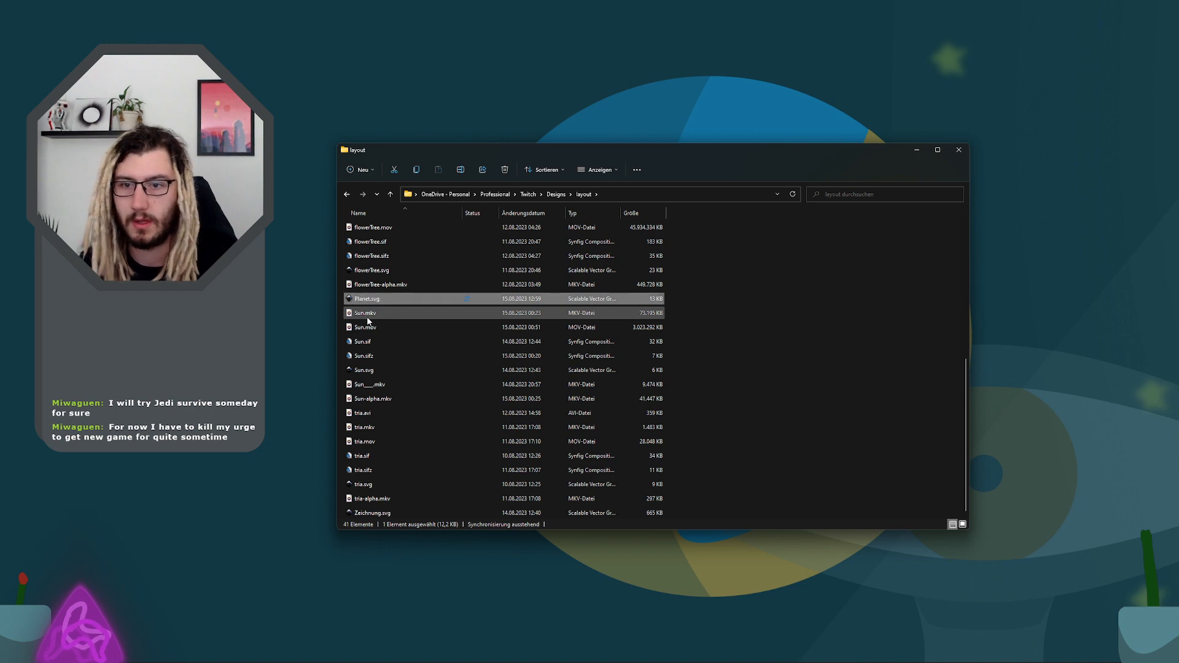
{"action": "key", "text": "Return"}
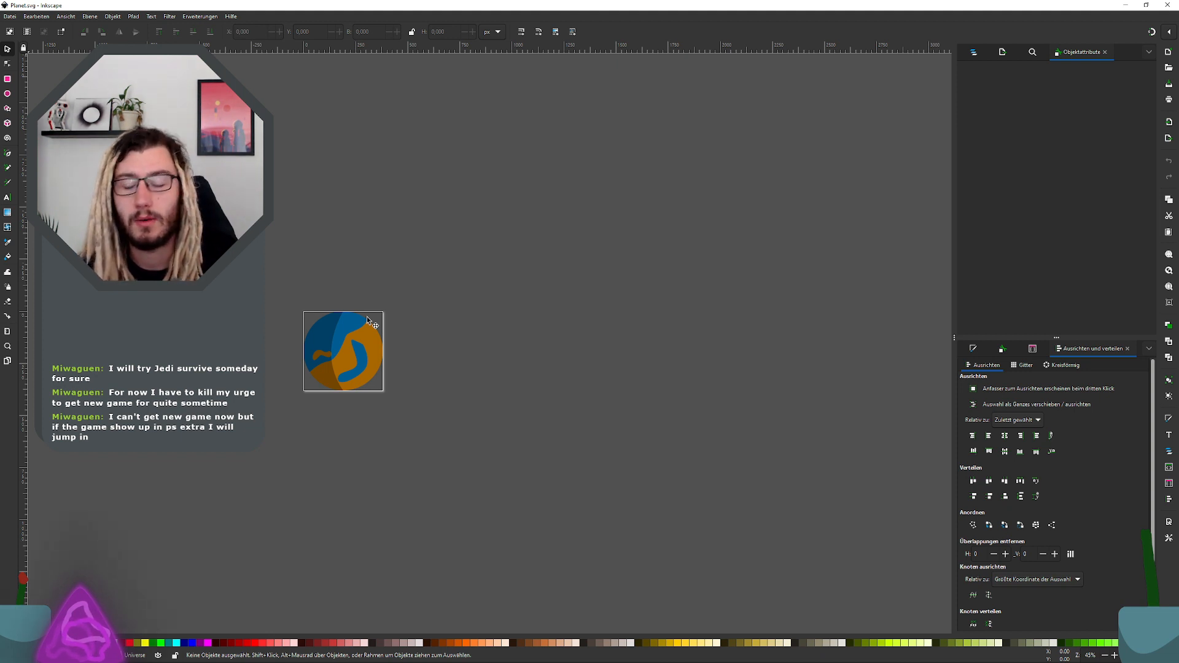
Step: Examine the planet drawing's outline, land shapes and shadow up close
{"action": "scroll", "coordinate": [303, 318], "scroll_direction": "down", "scroll_amount": 1}
{"action": "scroll", "coordinate": [326, 326], "scroll_direction": "up", "scroll_amount": 5}
{"action": "scroll", "coordinate": [350, 388], "scroll_direction": "down", "scroll_amount": 3}
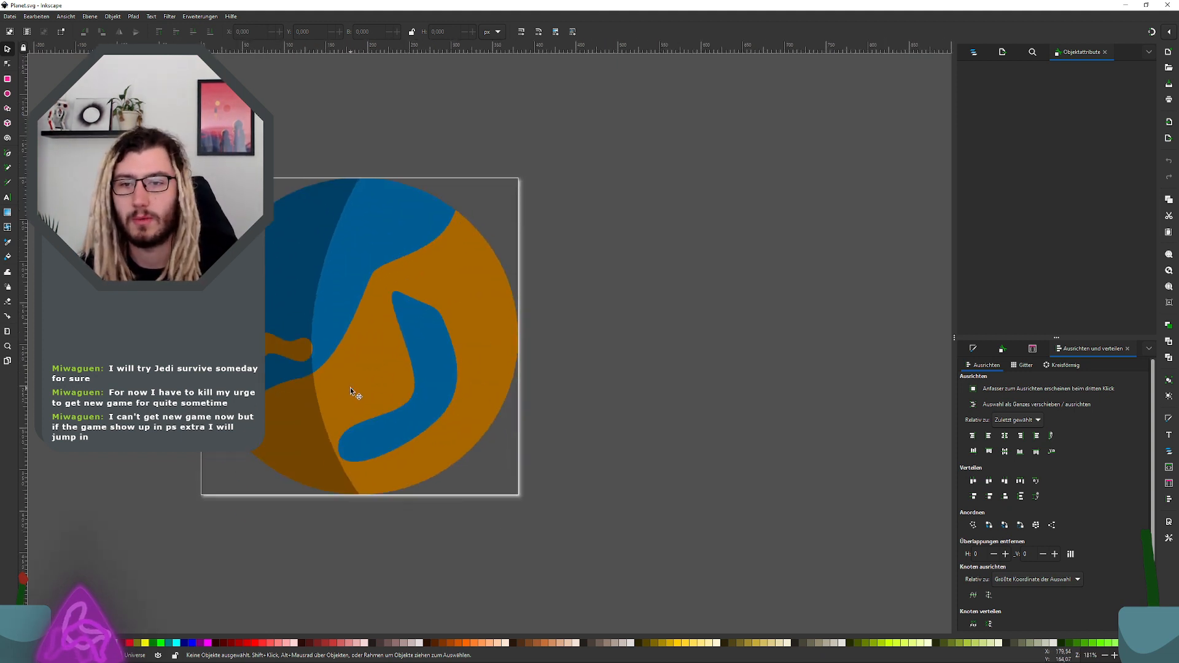
{"action": "scroll", "coordinate": [358, 275], "scroll_direction": "up", "scroll_amount": 1}
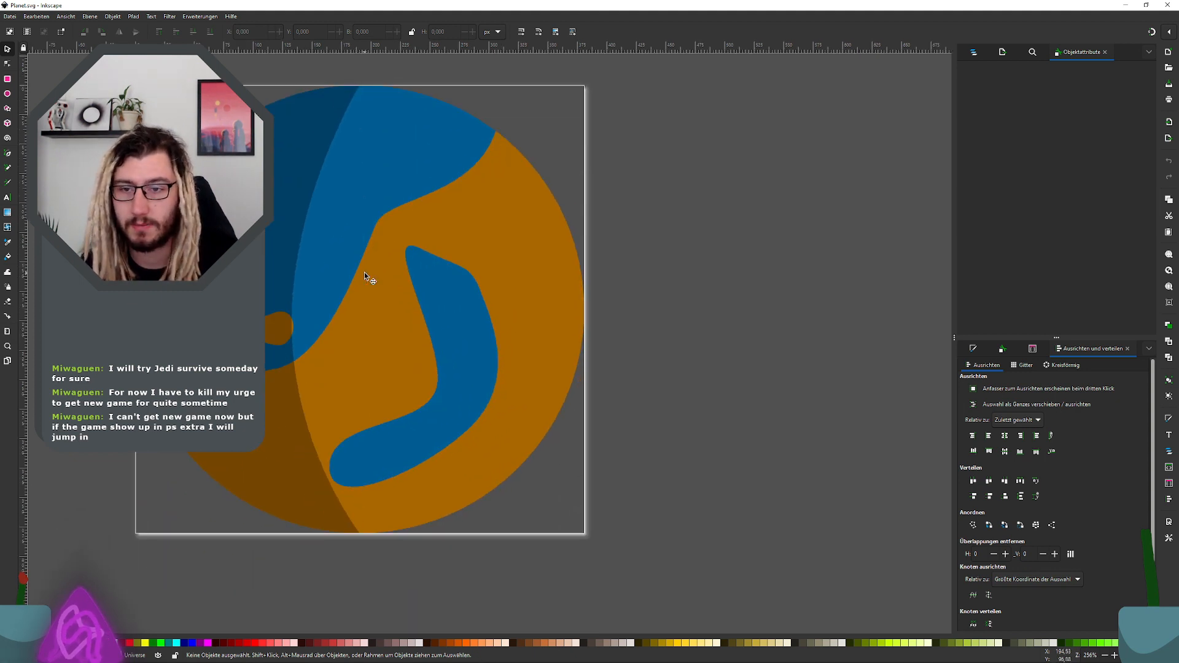
{"action": "scroll", "coordinate": [363, 271], "scroll_direction": "left", "scroll_amount": 4}
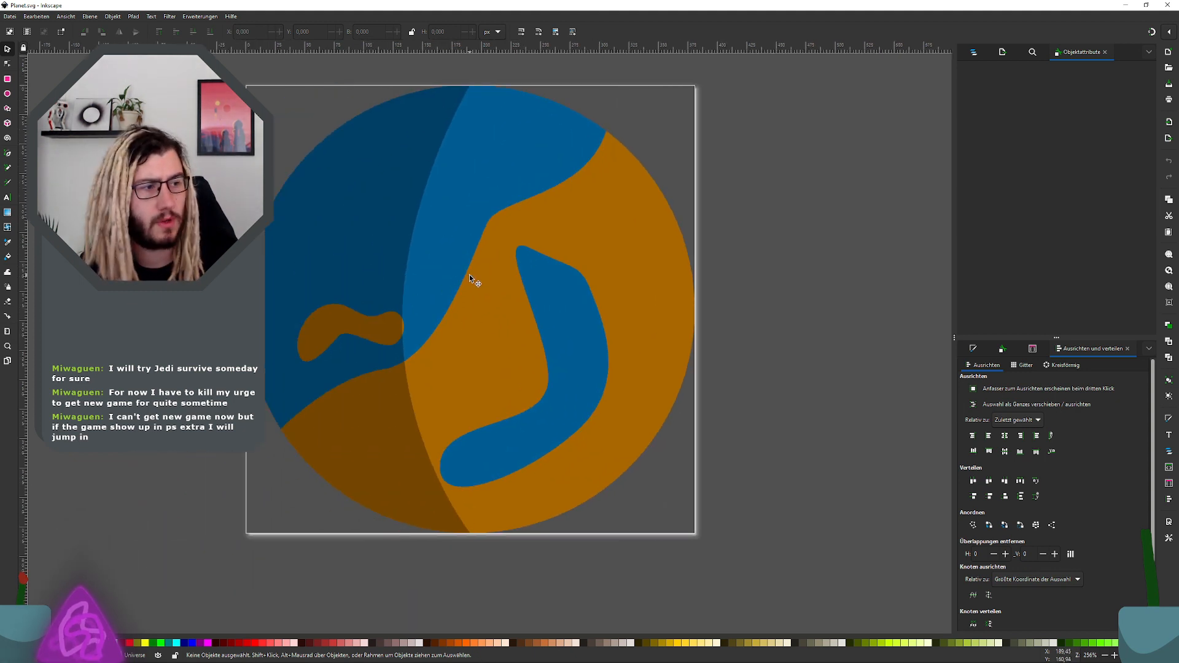
{"action": "scroll", "coordinate": [469, 275], "scroll_direction": "up", "scroll_amount": 1}
{"action": "scroll", "coordinate": [469, 275], "scroll_direction": "up", "scroll_amount": 1}
{"action": "scroll", "coordinate": [470, 276], "scroll_direction": "down", "scroll_amount": 1}
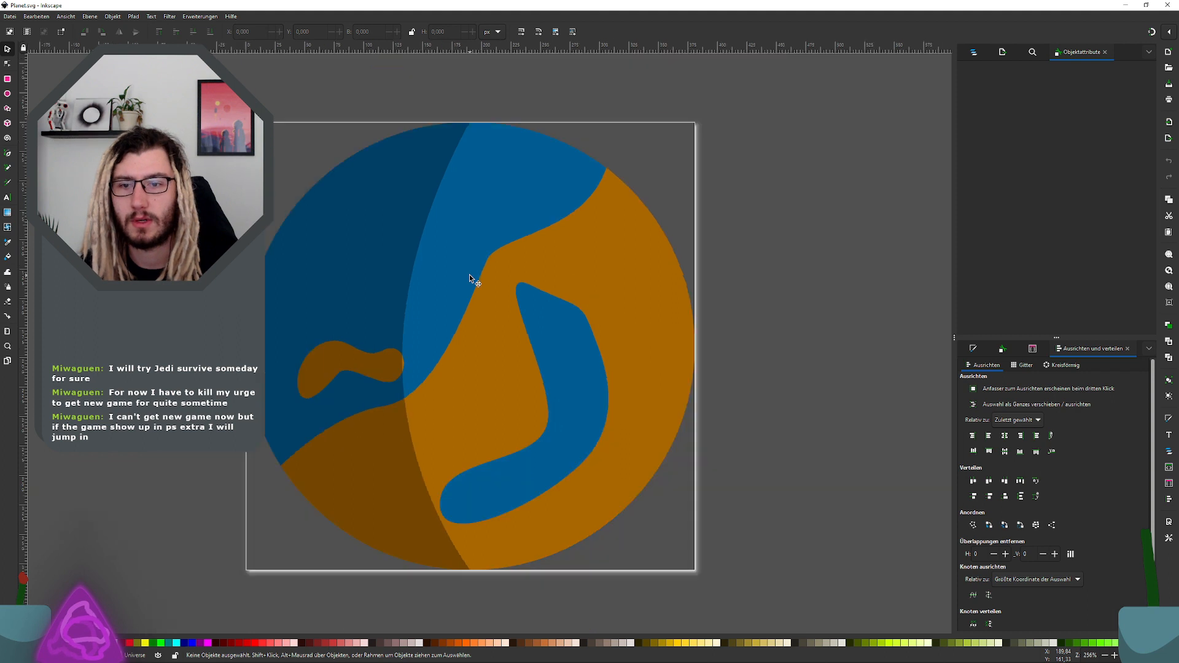
Step: Move the four planet paths out of the group nested in the Ship and Universe layers to the document root, and delete the emptied Ship layer
{"action": "scroll", "coordinate": [473, 282], "scroll_direction": "down", "scroll_amount": 1}
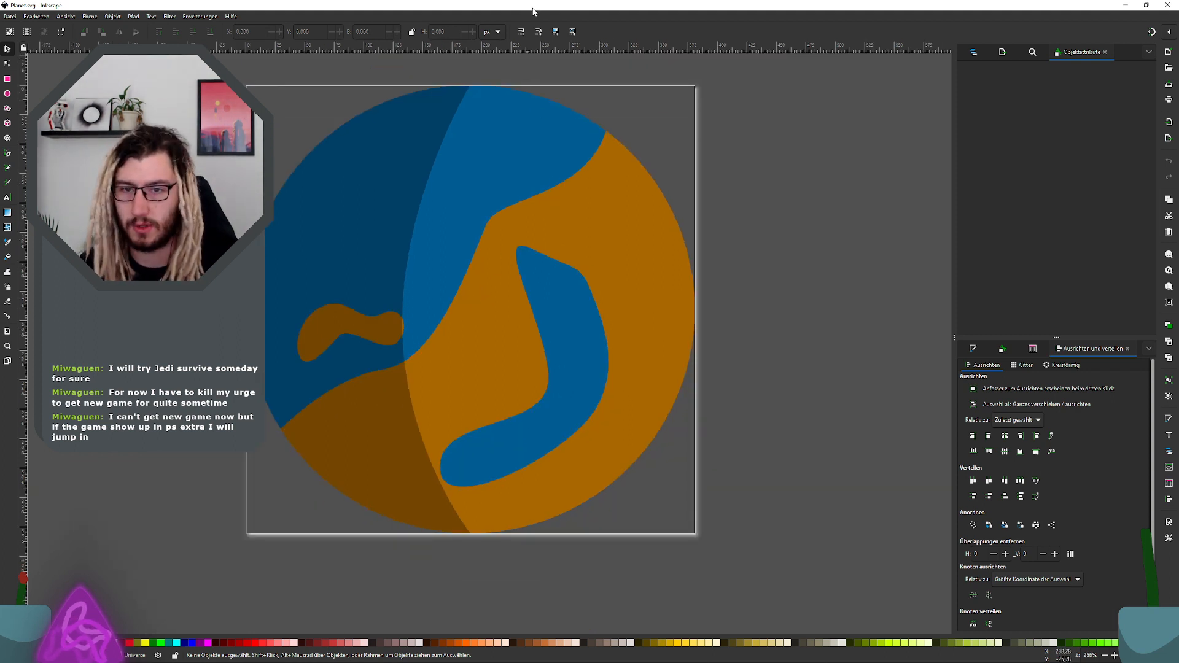
{"action": "scroll", "coordinate": [553, 303], "scroll_direction": "up", "scroll_amount": 1}
{"action": "scroll", "coordinate": [543, 318], "scroll_direction": "down", "scroll_amount": 1}
{"action": "scroll", "coordinate": [544, 318], "scroll_direction": "left", "scroll_amount": 1}
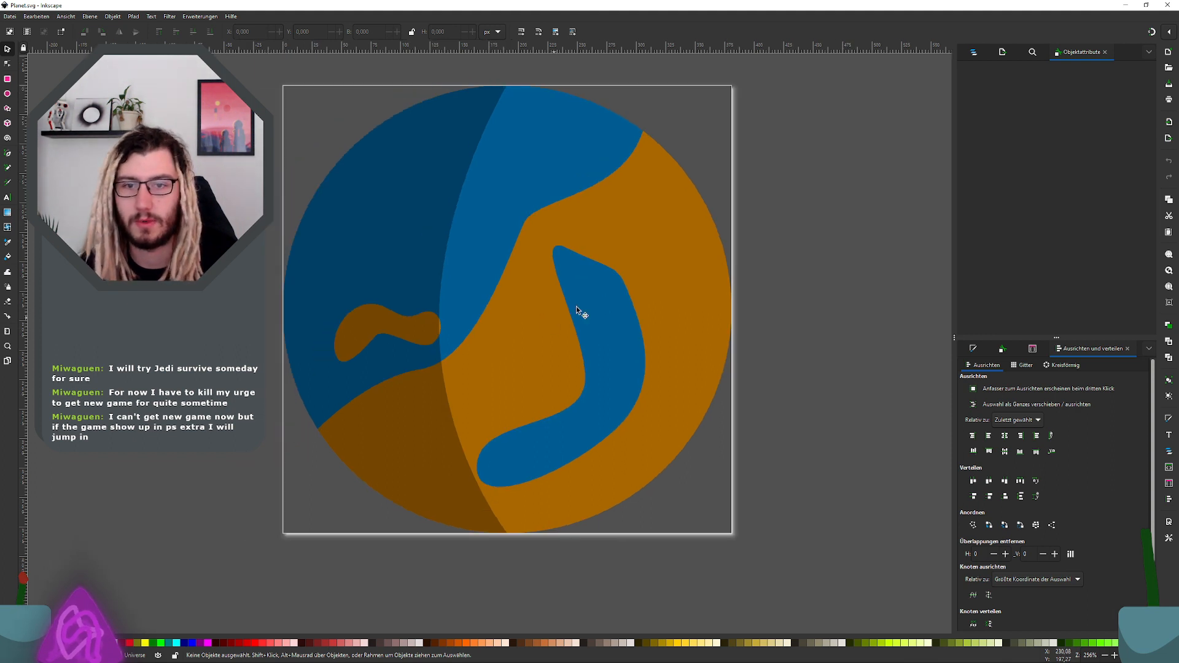
{"action": "left_click", "coordinate": [974, 52]}
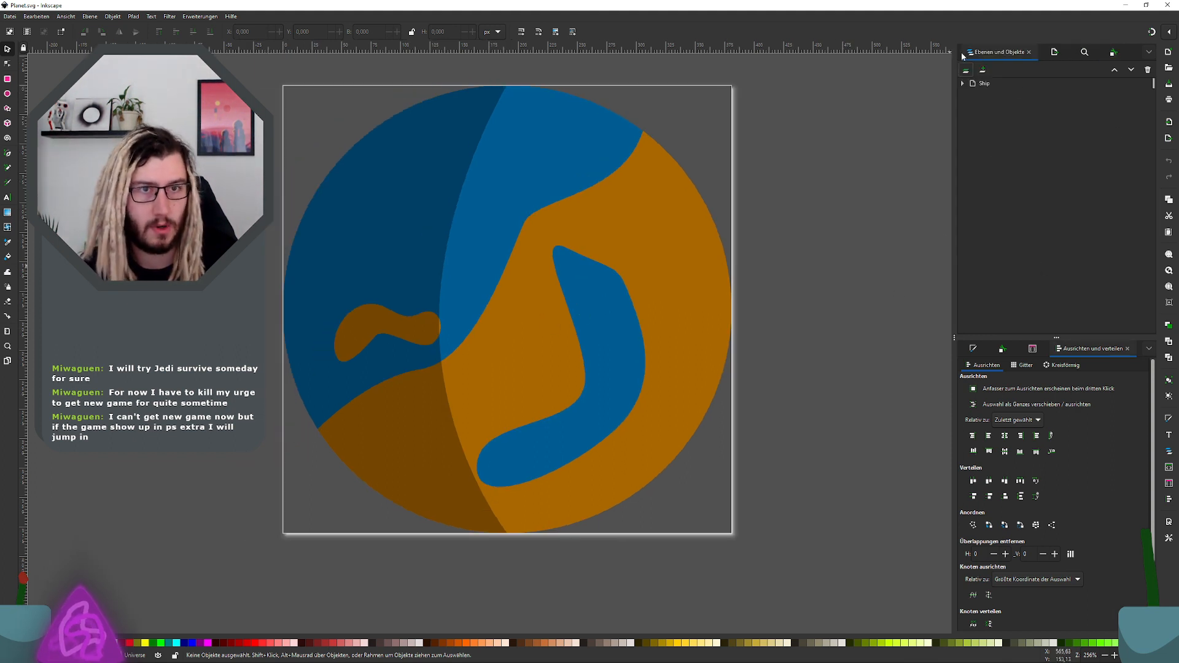
{"action": "left_click", "coordinate": [964, 83]}
{"action": "left_click", "coordinate": [971, 94]}
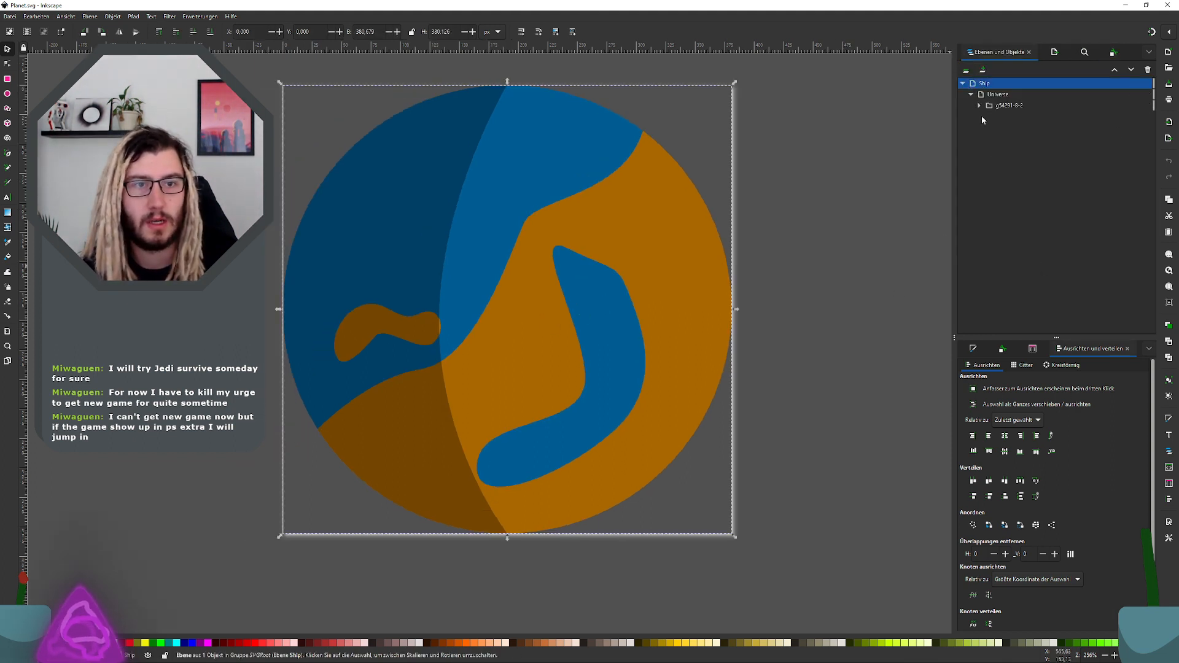
{"action": "left_click", "coordinate": [979, 105]}
{"action": "left_click_drag", "start_coordinate": [1017, 117], "coordinate": [1011, 157]}
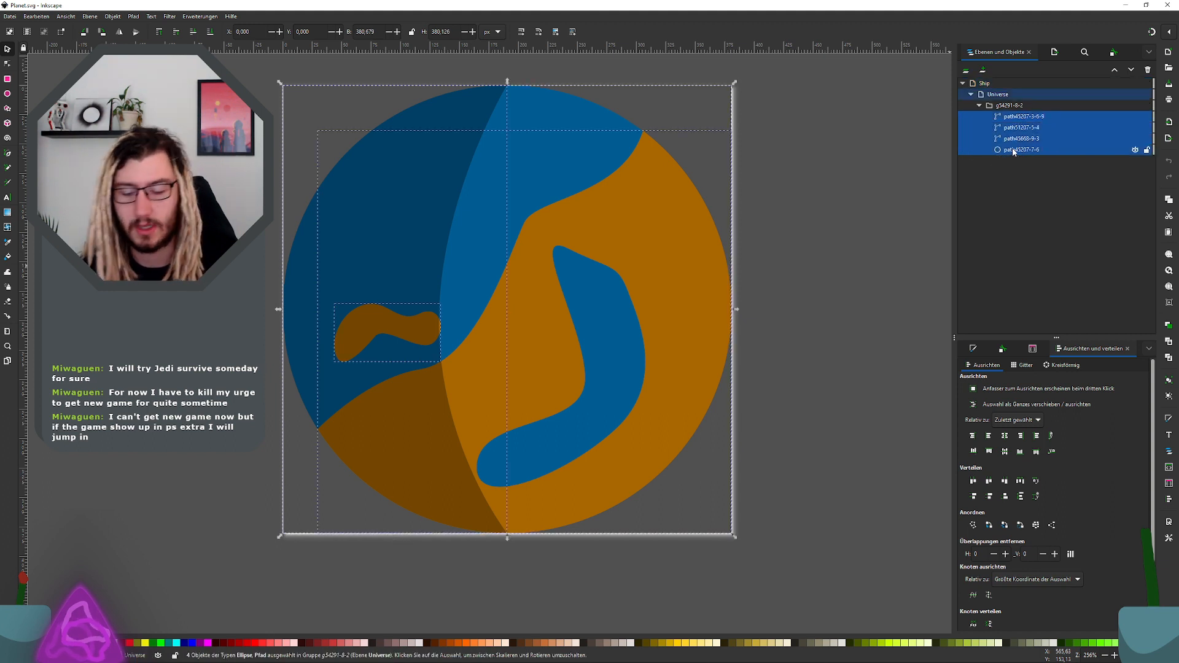
{"action": "key", "text": "Delete"}
{"action": "key", "text": "ctrl+z"}
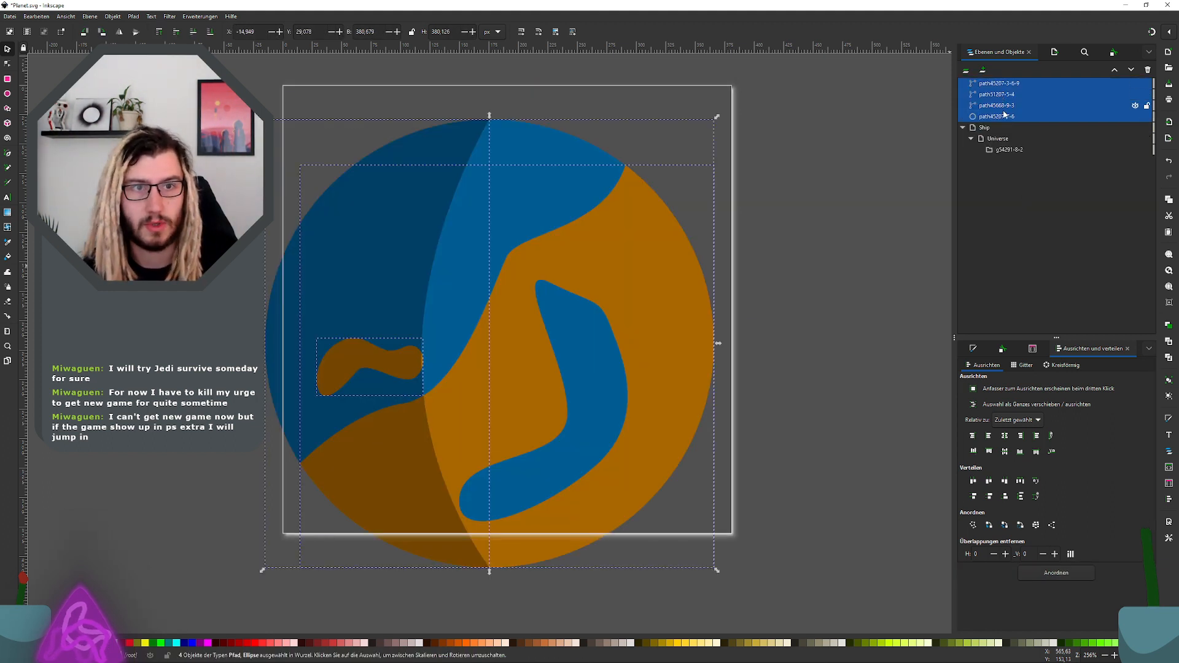
{"action": "left_click", "coordinate": [1003, 151]}
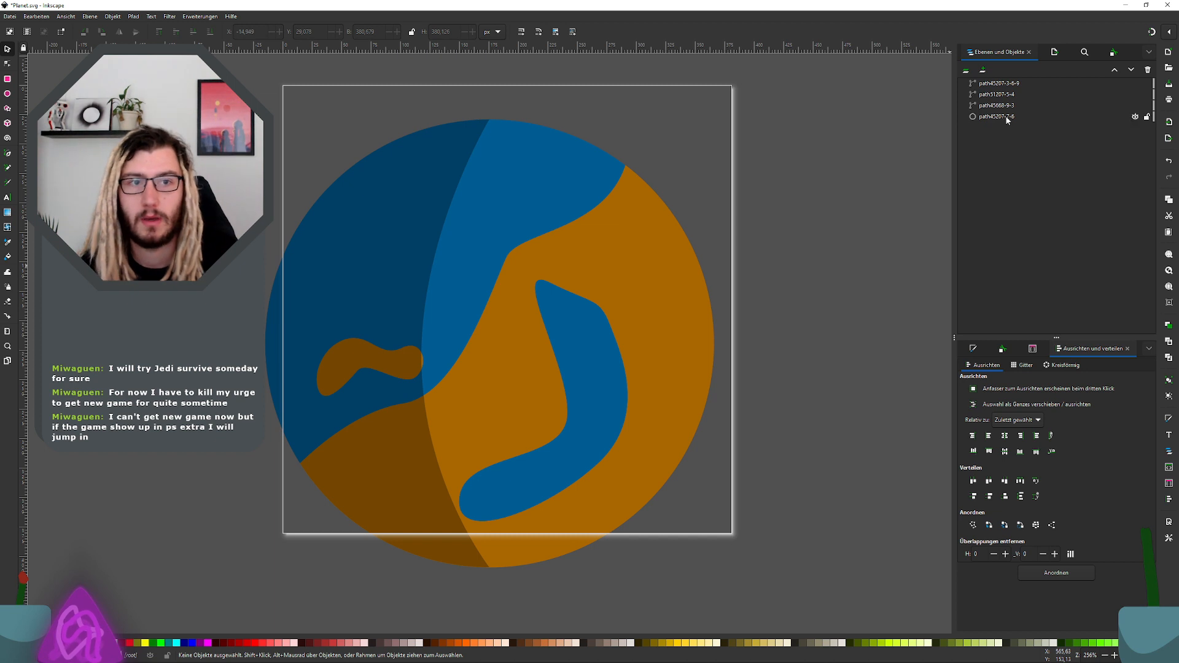
Step: Select all four planet paths and move them together back onto the page so the planet fits its borders
{"action": "left_click", "coordinate": [998, 83]}
{"action": "left_click", "coordinate": [996, 116], "text": "shift"}
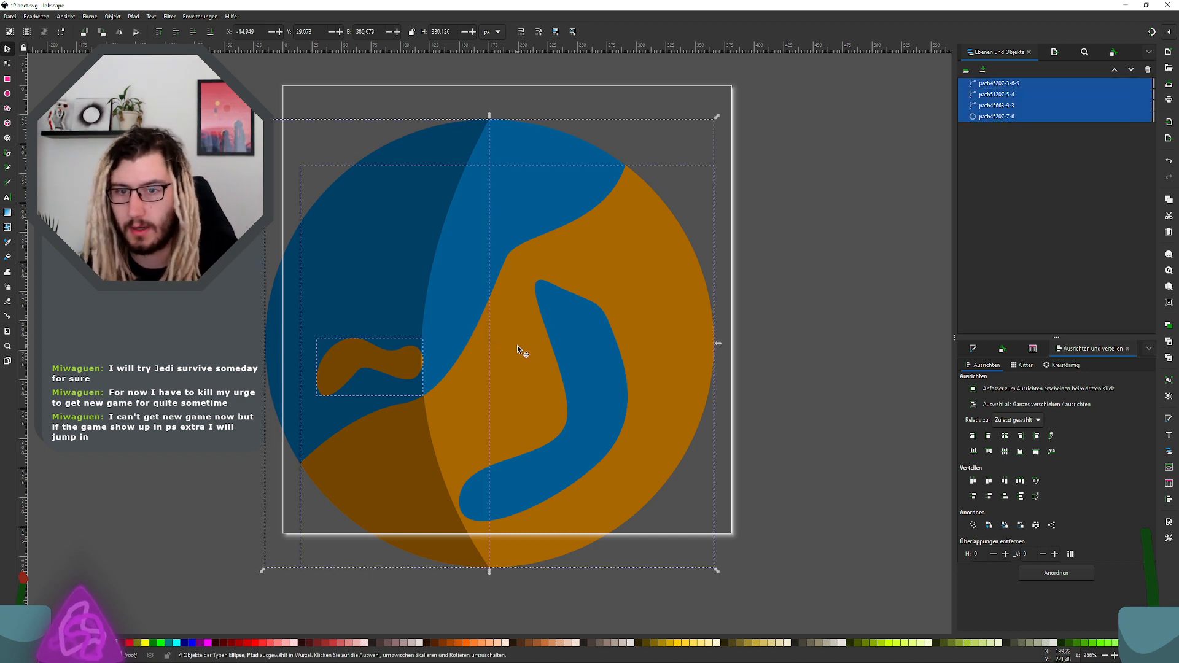
{"action": "left_click_drag", "start_coordinate": [517, 346], "coordinate": [562, 295]}
{"action": "key", "text": "ctrl+z"}
{"action": "scroll", "coordinate": [525, 337], "scroll_direction": "down", "scroll_amount": 4, "text": "ctrl"}
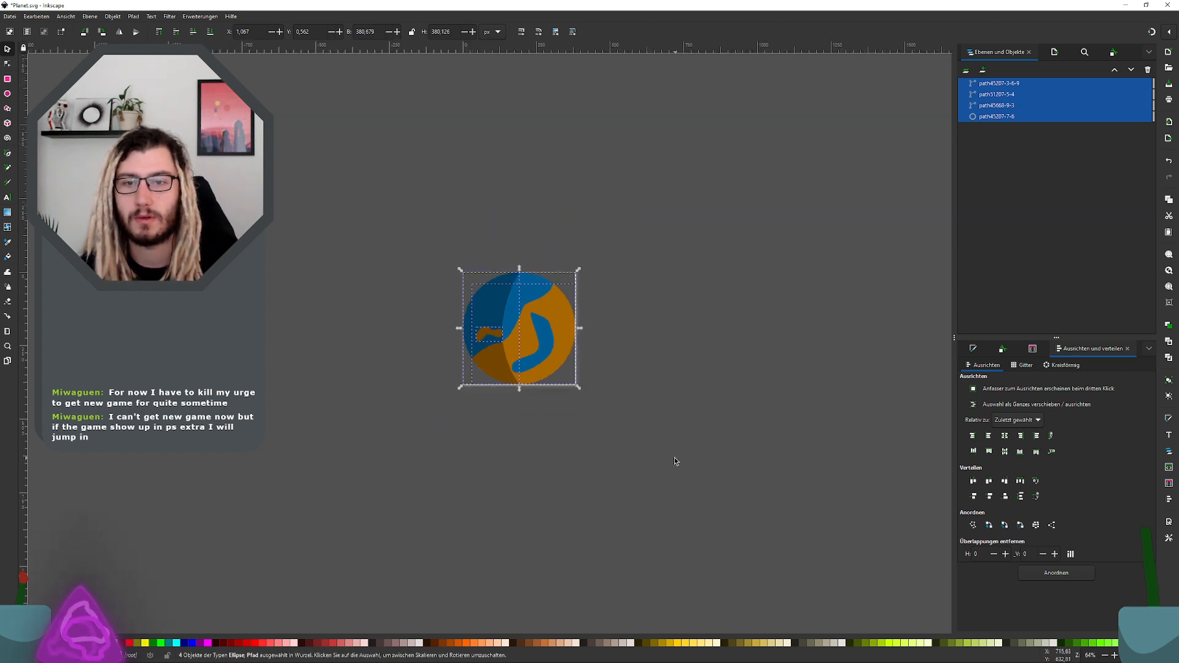
{"action": "scroll", "coordinate": [521, 280], "scroll_direction": "up", "scroll_amount": 7, "text": "ctrl"}
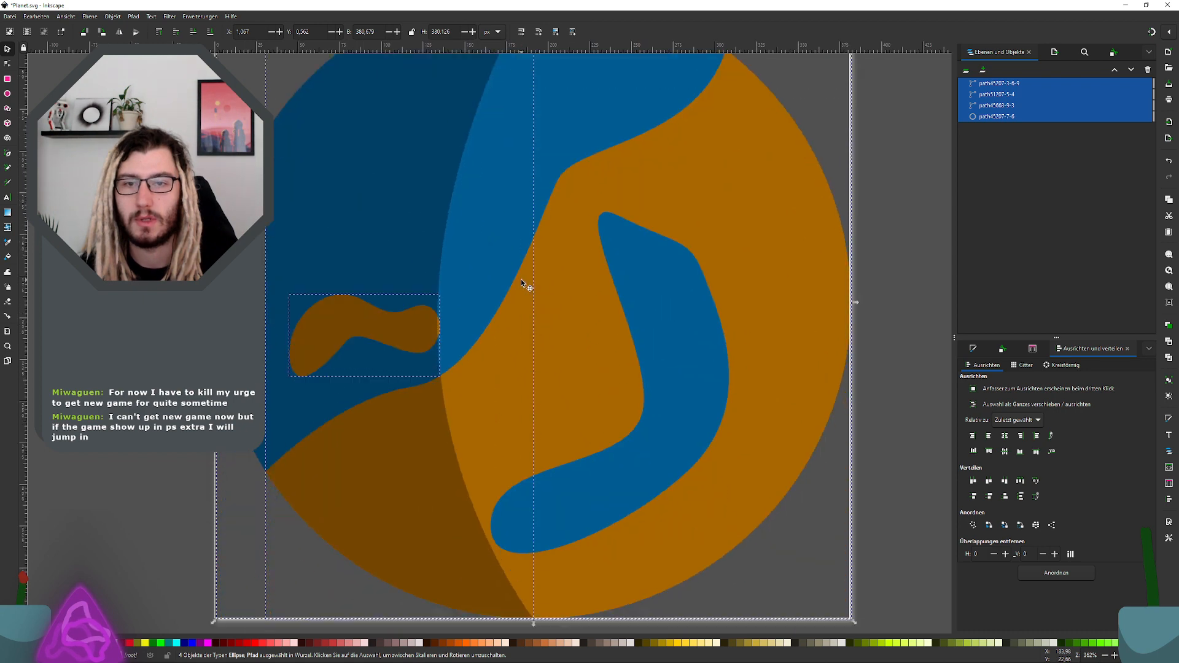
{"action": "scroll", "coordinate": [521, 278], "scroll_direction": "down", "scroll_amount": 4, "text": "ctrl"}
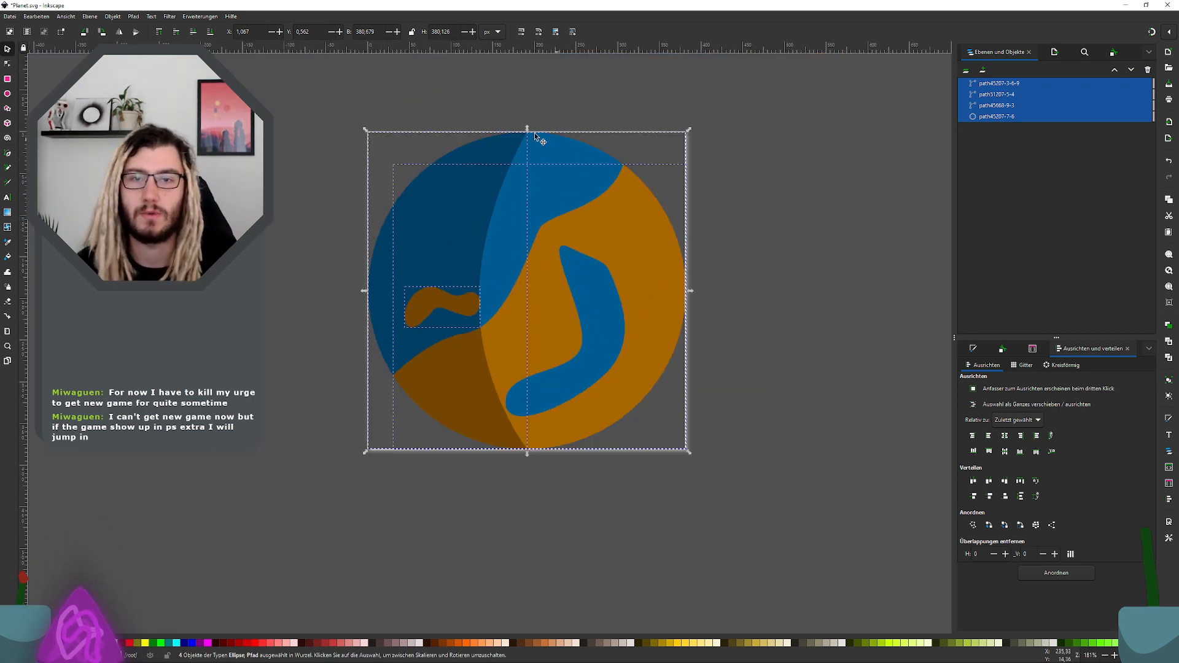
{"action": "left_click", "coordinate": [379, 109]}
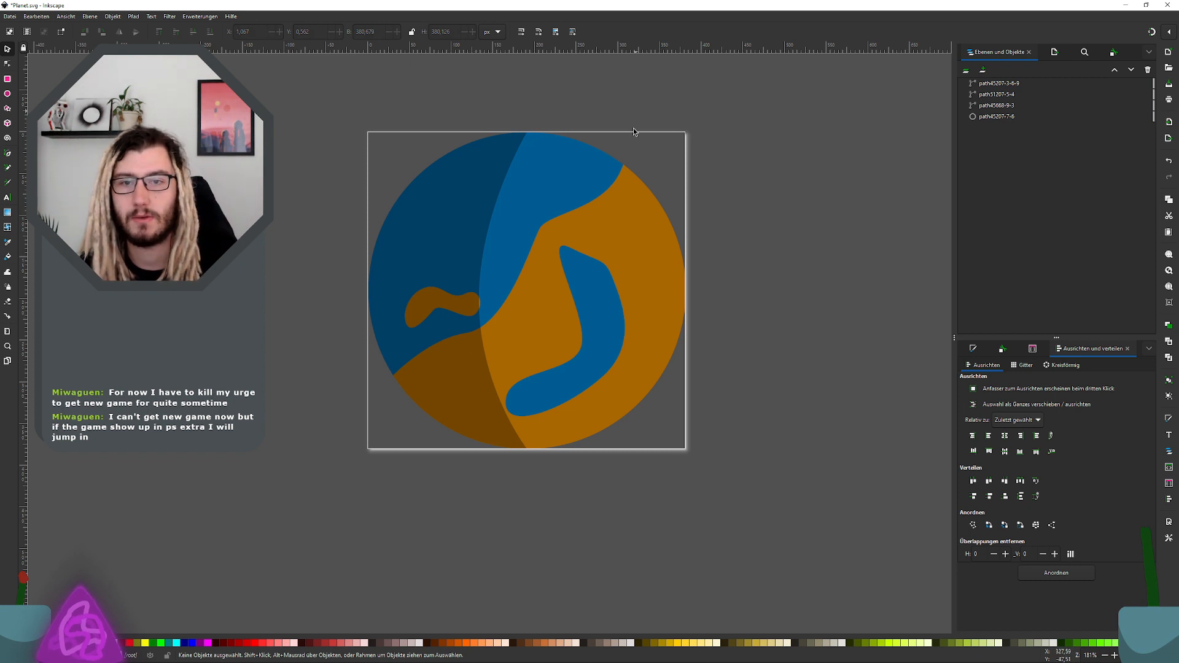
Step: Check the planet's shadow path in the object list and save the changes to Planet.svg
{"action": "left_click", "coordinate": [1000, 84]}
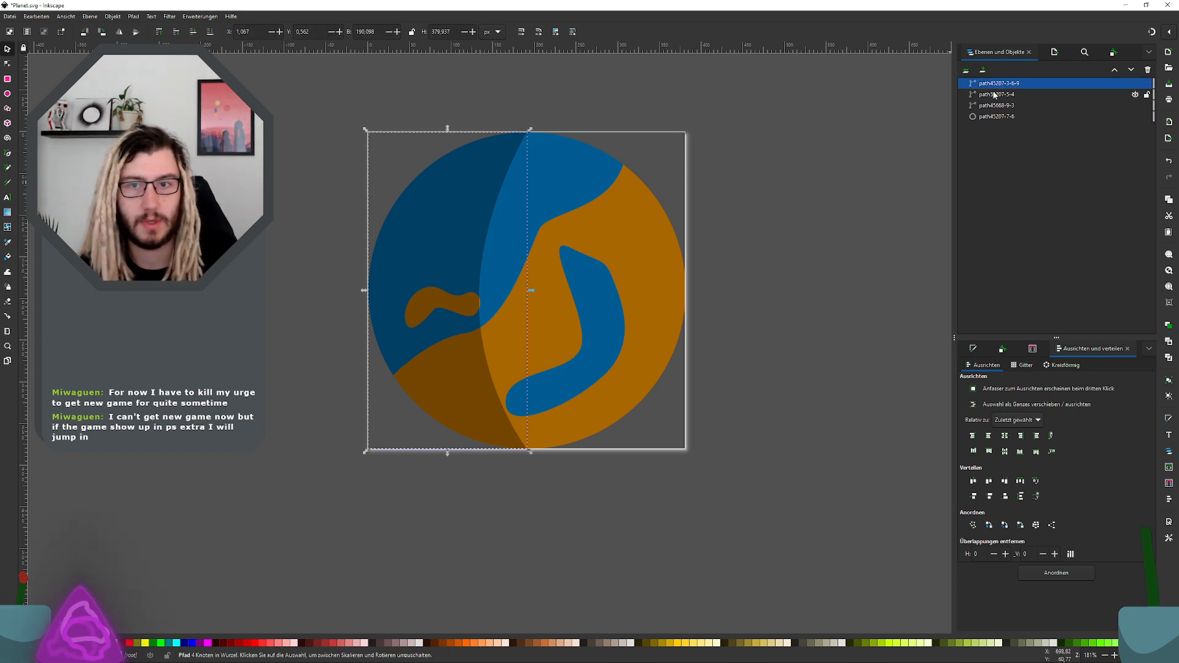
{"action": "key", "text": "Down"}
{"action": "key", "text": "Down"}
{"action": "key", "text": "Down"}
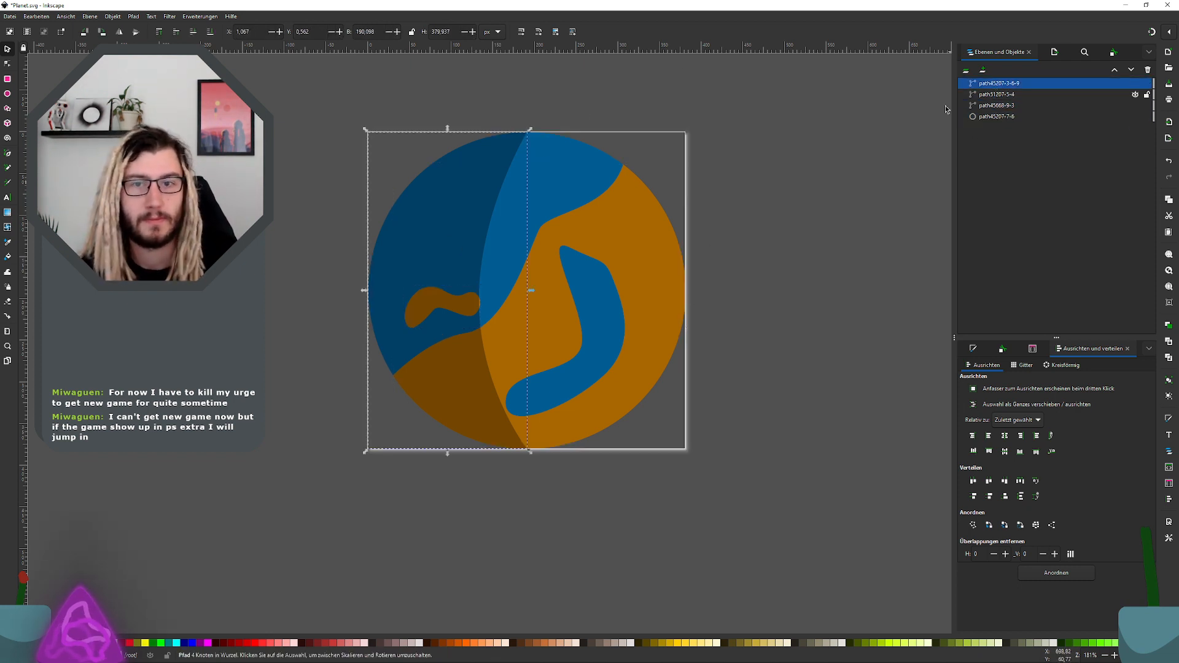
{"action": "left_click", "coordinate": [777, 221]}
{"action": "key", "text": "ctrl+s"}
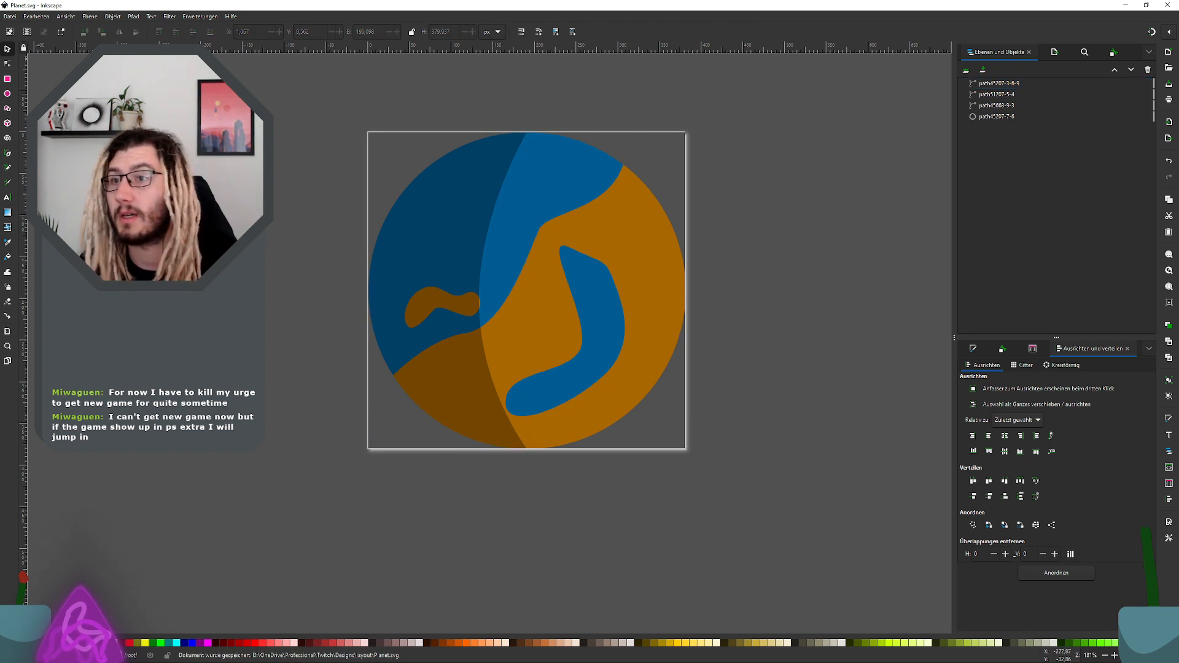
Step: Save a version of the planet drawing in the Synfig Animation format as Planet.sif
{"action": "left_click", "coordinate": [10, 16]}
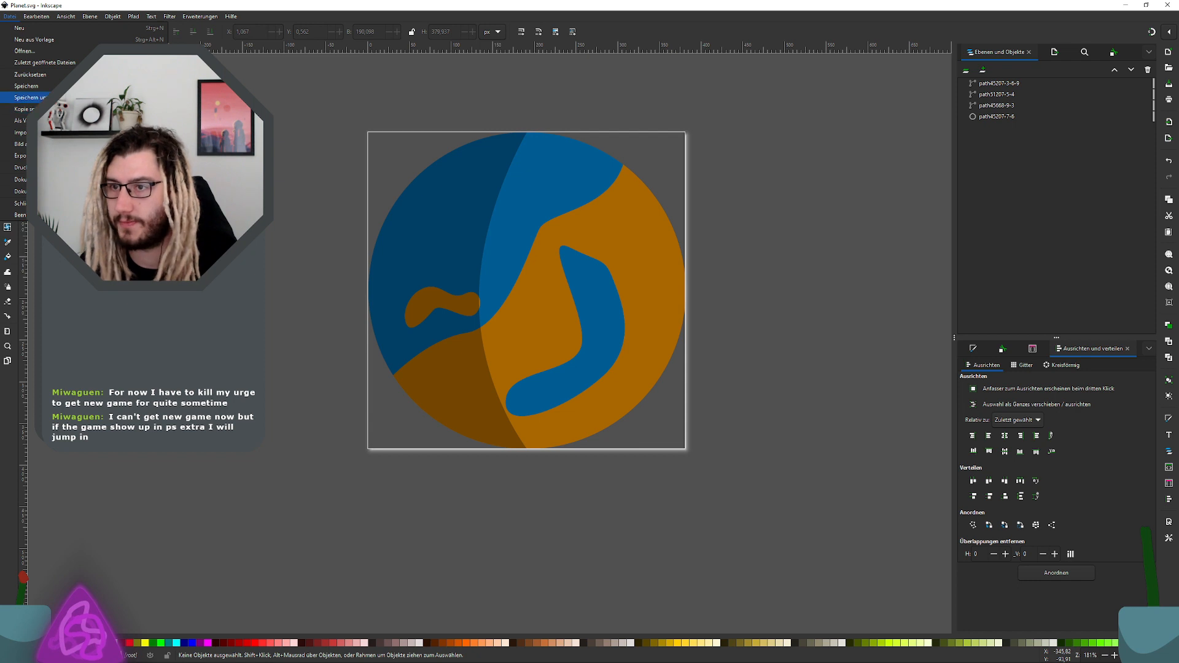
{"action": "left_click", "coordinate": [62, 98]}
{"action": "left_click", "coordinate": [302, 353]}
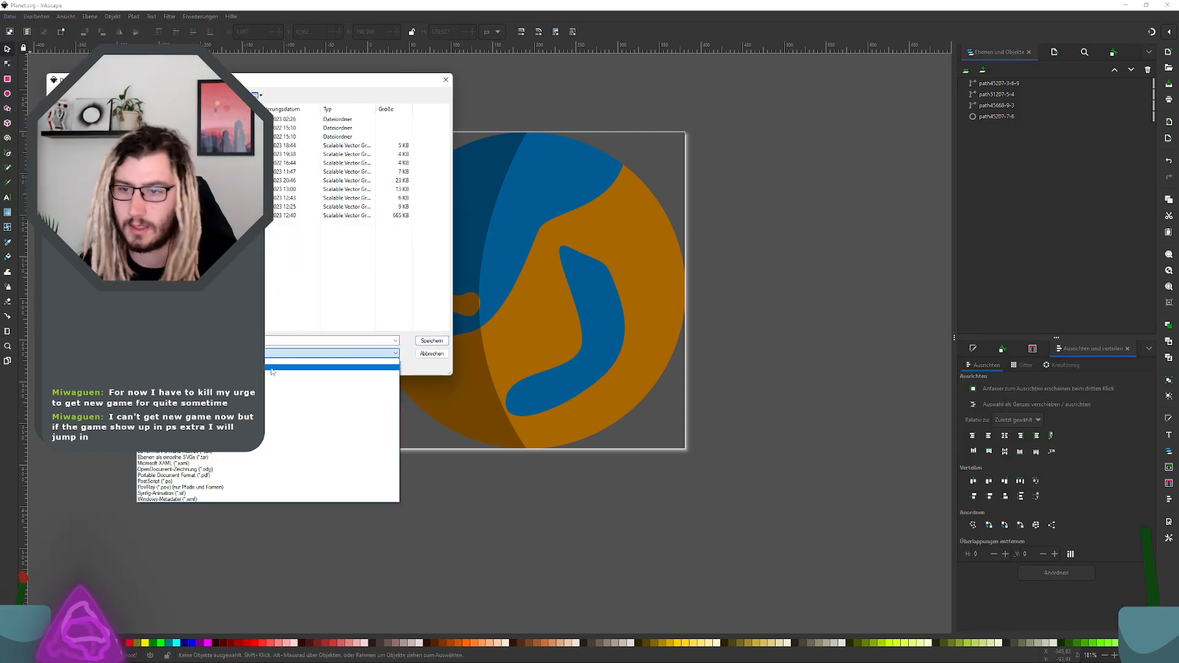
{"action": "left_click", "coordinate": [215, 494]}
{"action": "left_click", "coordinate": [432, 340]}
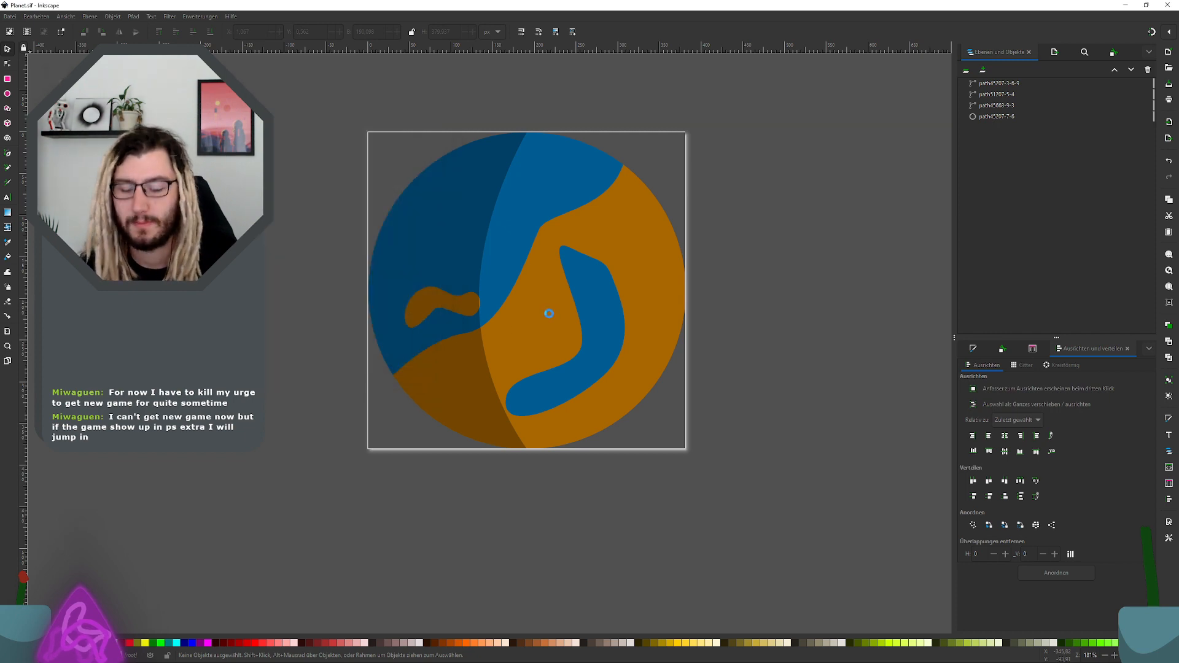
Step: Launch Synfig Studio and maximize its window
{"action": "key", "text": "super"}
{"action": "type", "text": "steamynfig"}
{"action": "key", "text": "Return"}
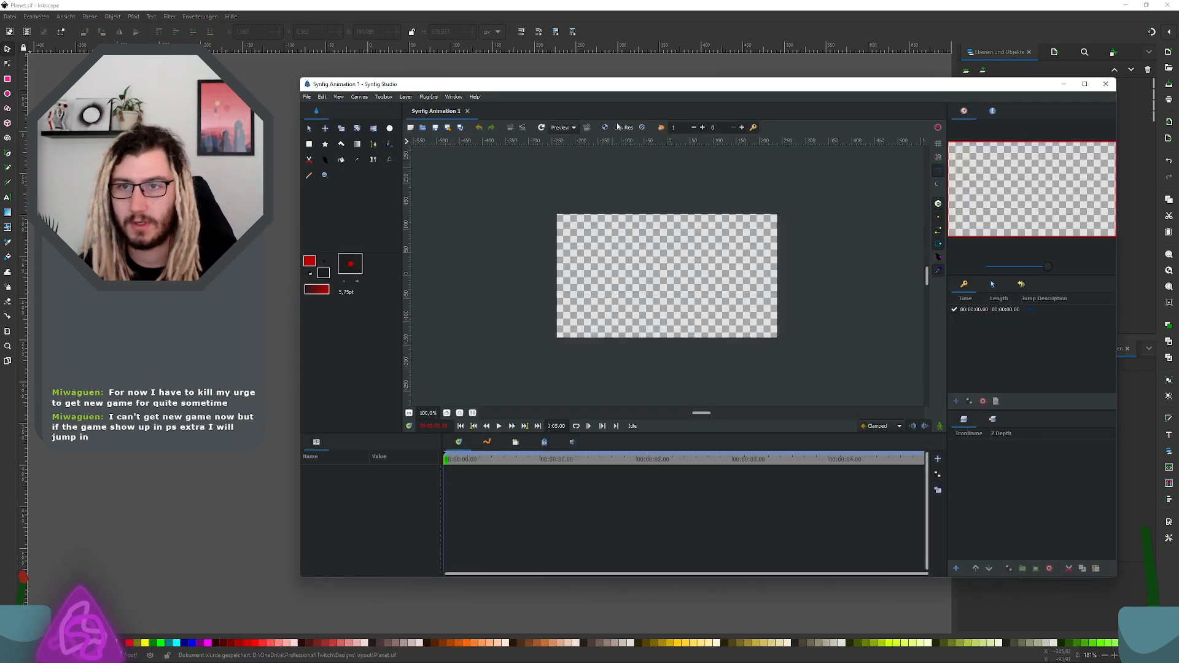
{"action": "left_click_drag", "start_coordinate": [623, 91], "coordinate": [548, 1]}
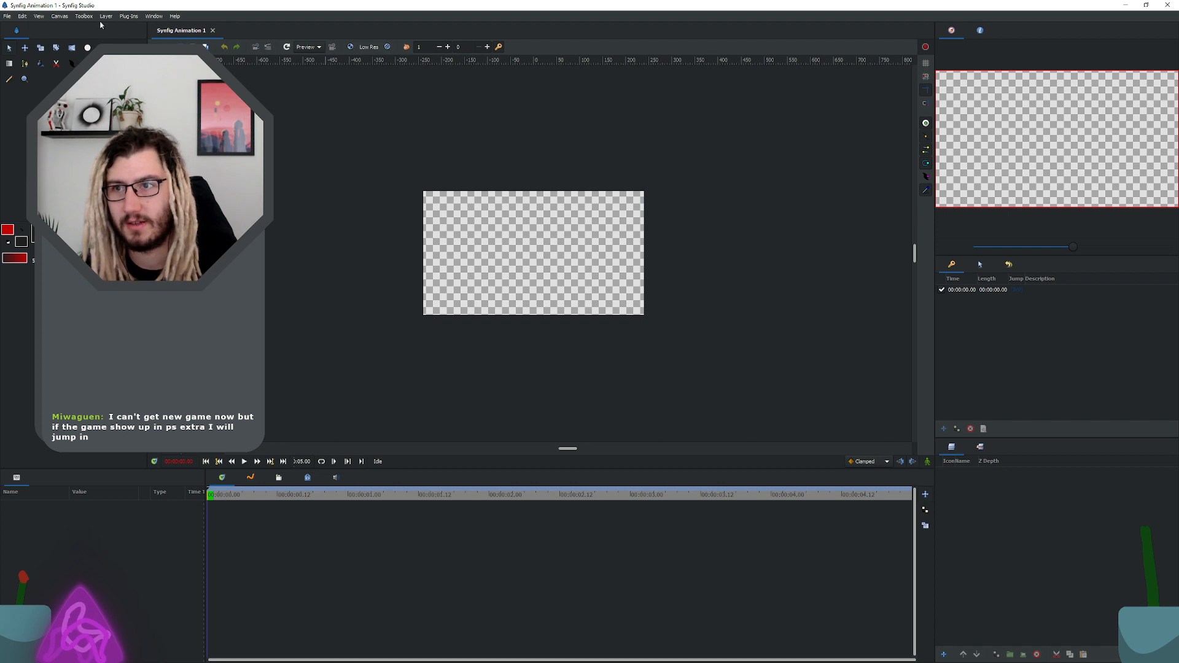
Step: In the canvas properties, name the canvas Planet and set its image size to 2560 by 1440 pixels
{"action": "left_click", "coordinate": [70, 17]}
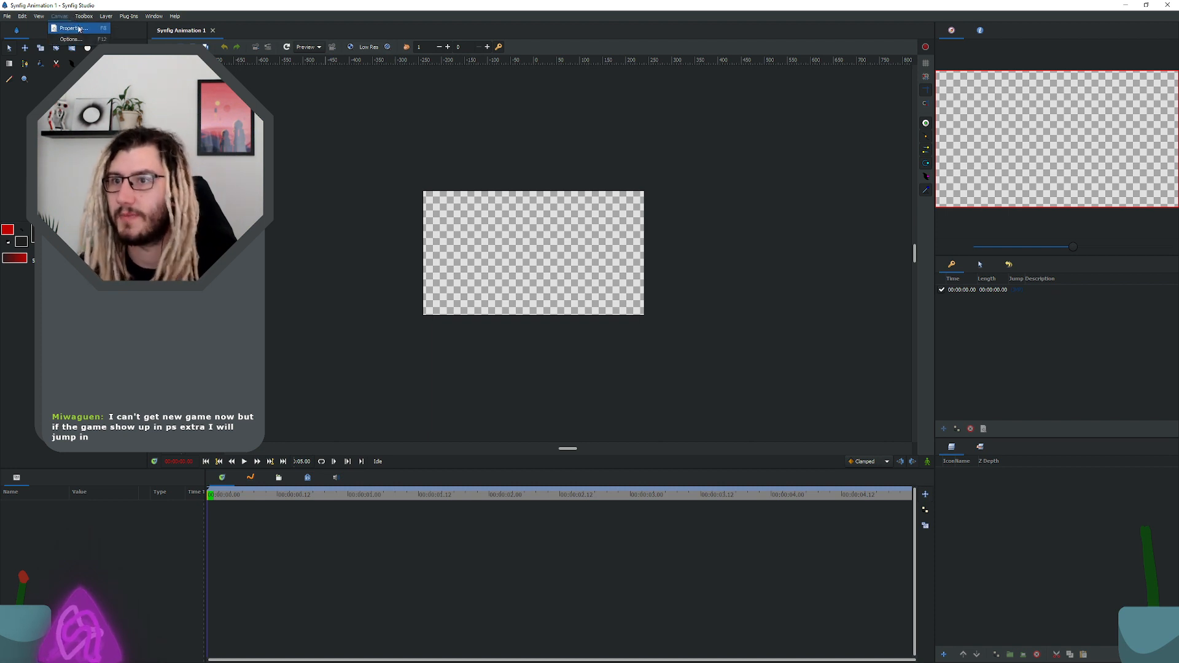
{"action": "left_click", "coordinate": [72, 29]}
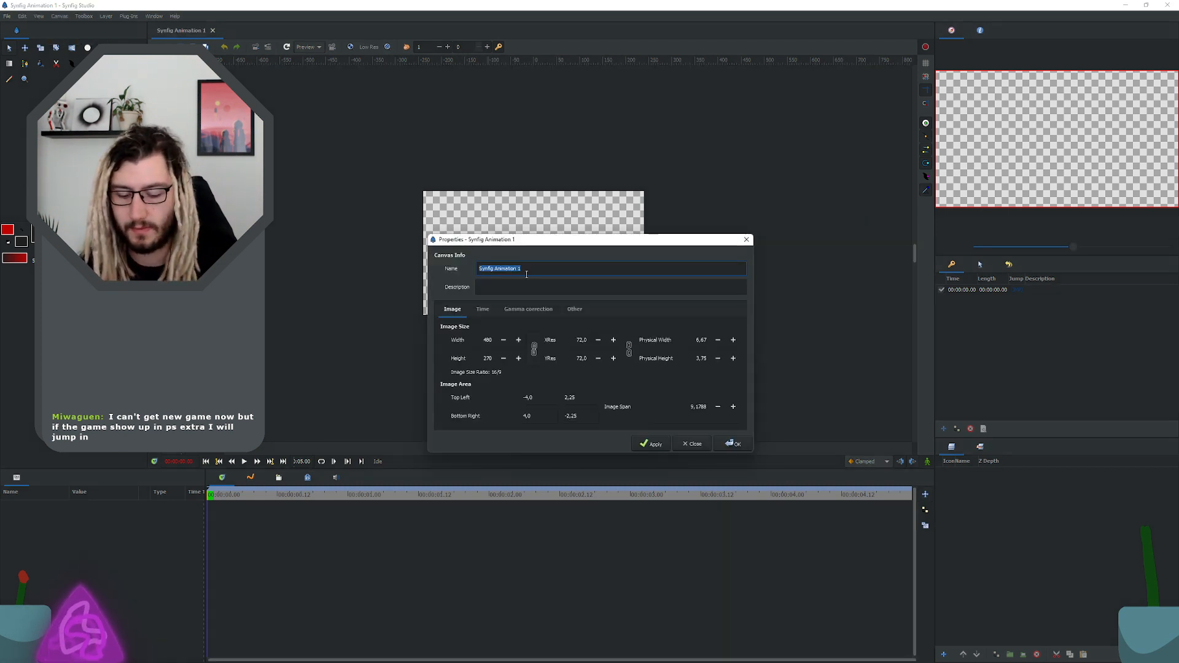
{"action": "type", "text": "Planet"}
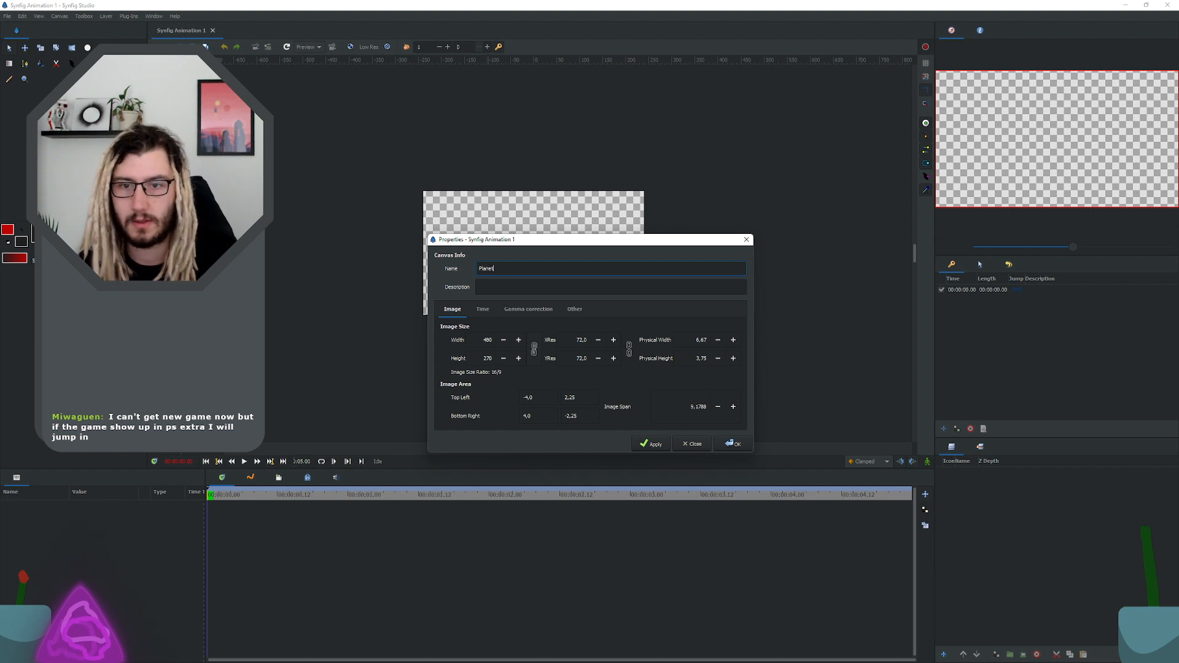
{"action": "double_click", "coordinate": [482, 340]}
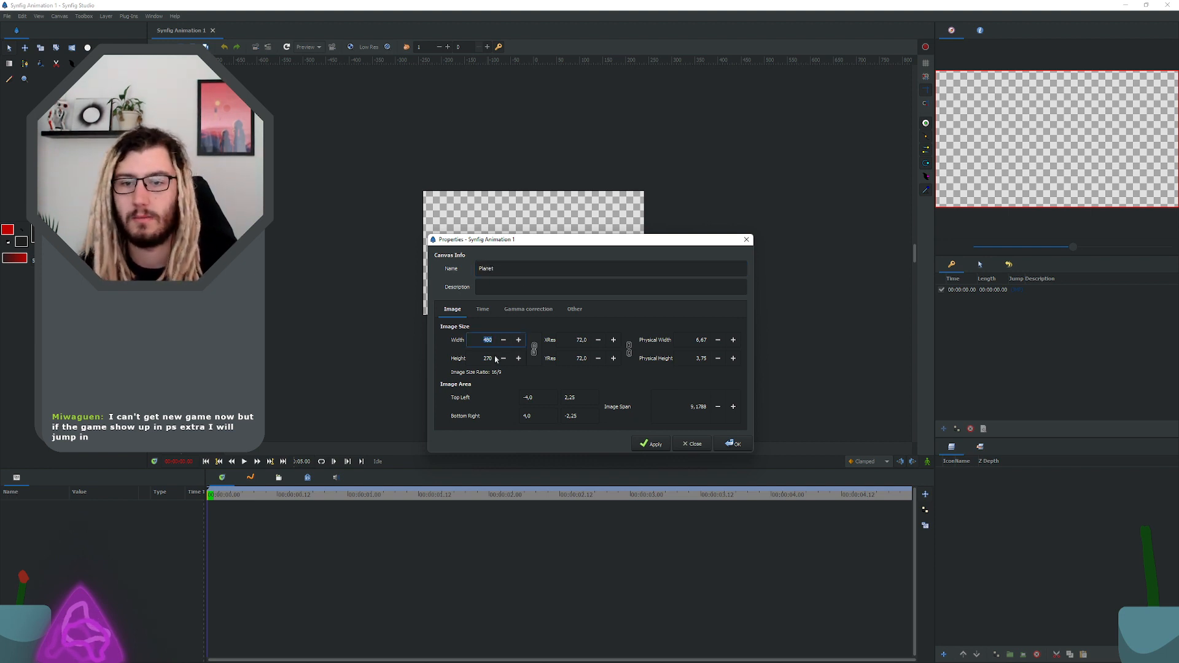
{"action": "double_click", "coordinate": [485, 356]}
{"action": "type", "text": "100"}
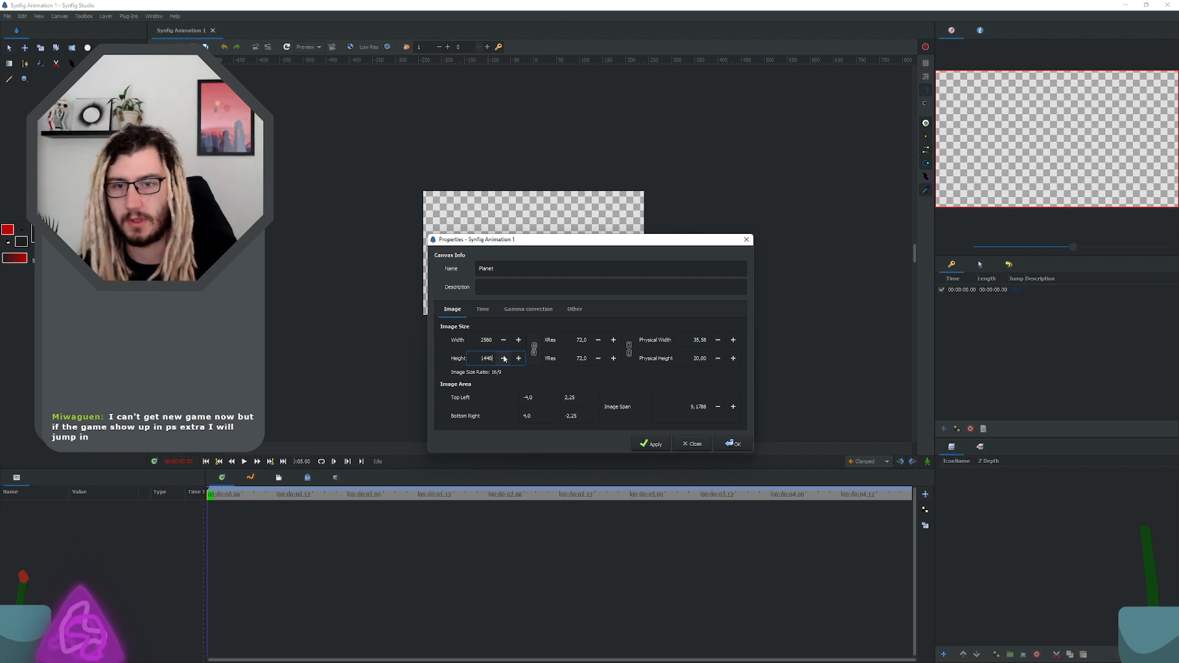
{"action": "left_click", "coordinate": [489, 340]}
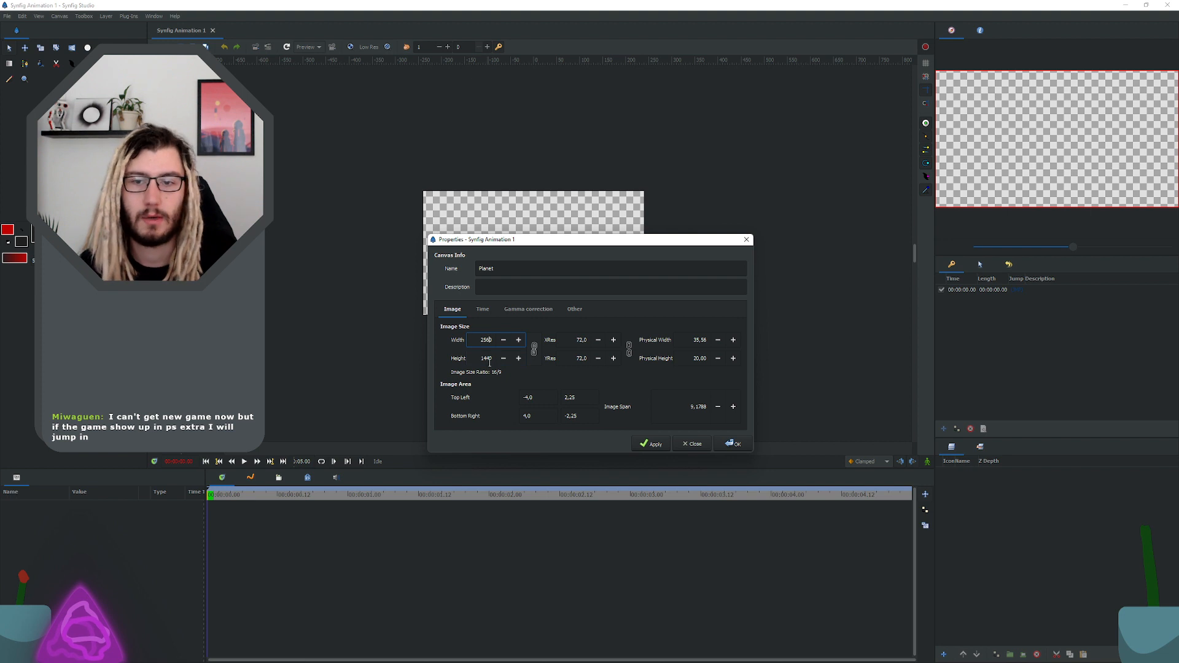
{"action": "left_click", "coordinate": [485, 362]}
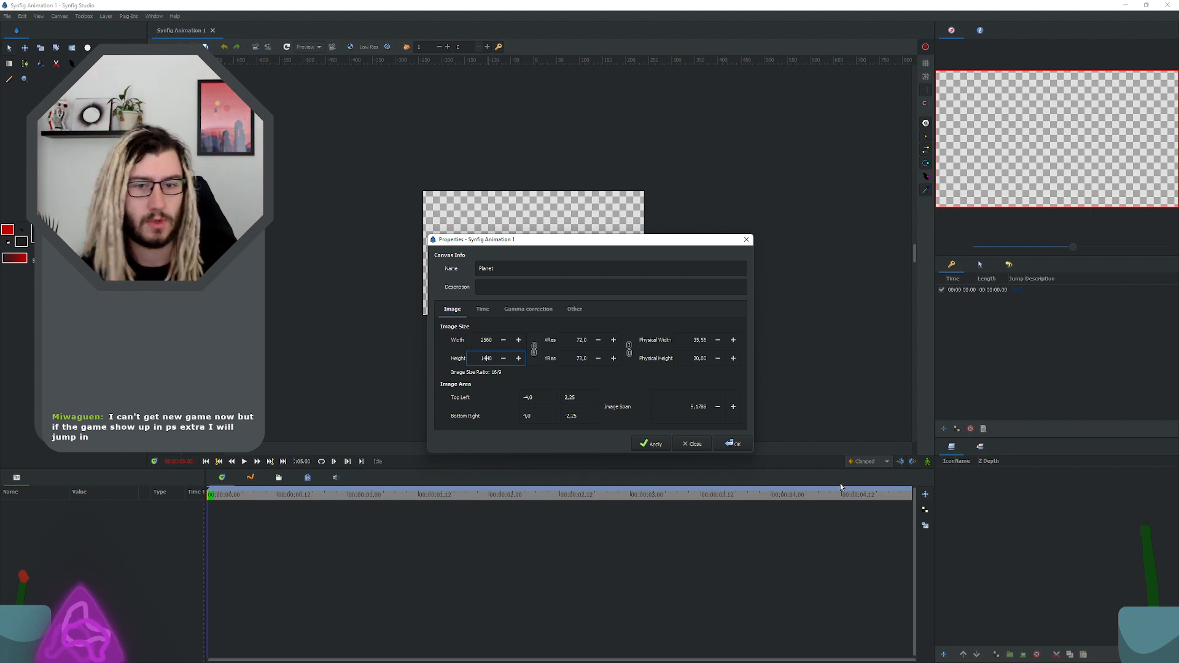
{"action": "key", "text": "super"}
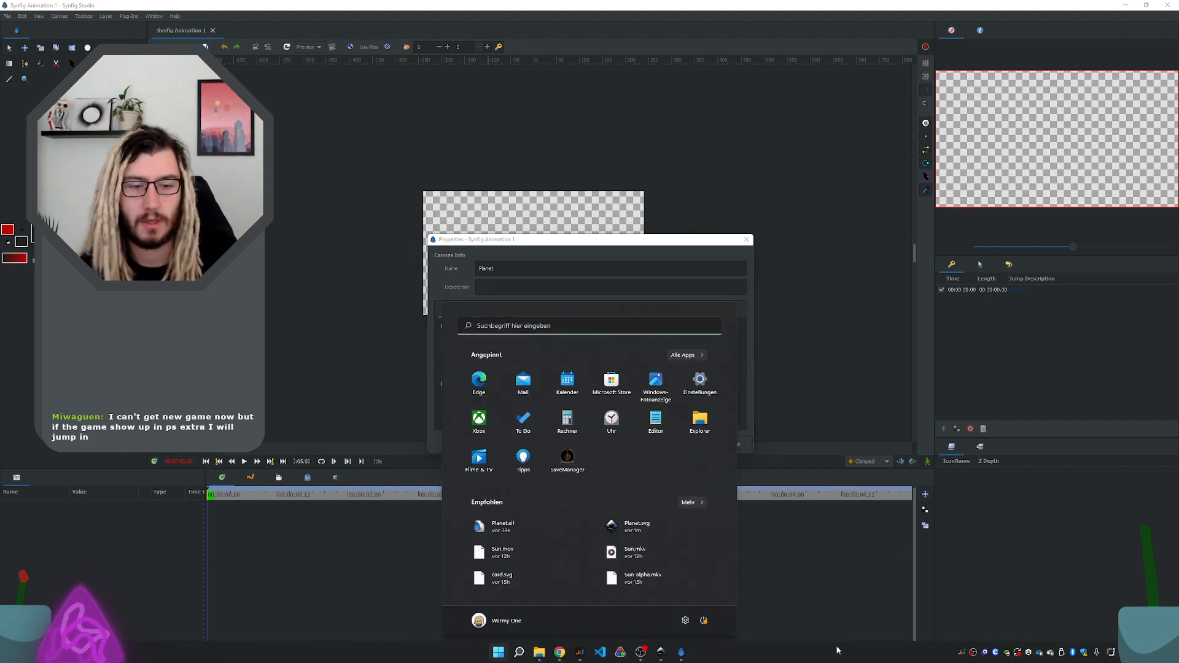
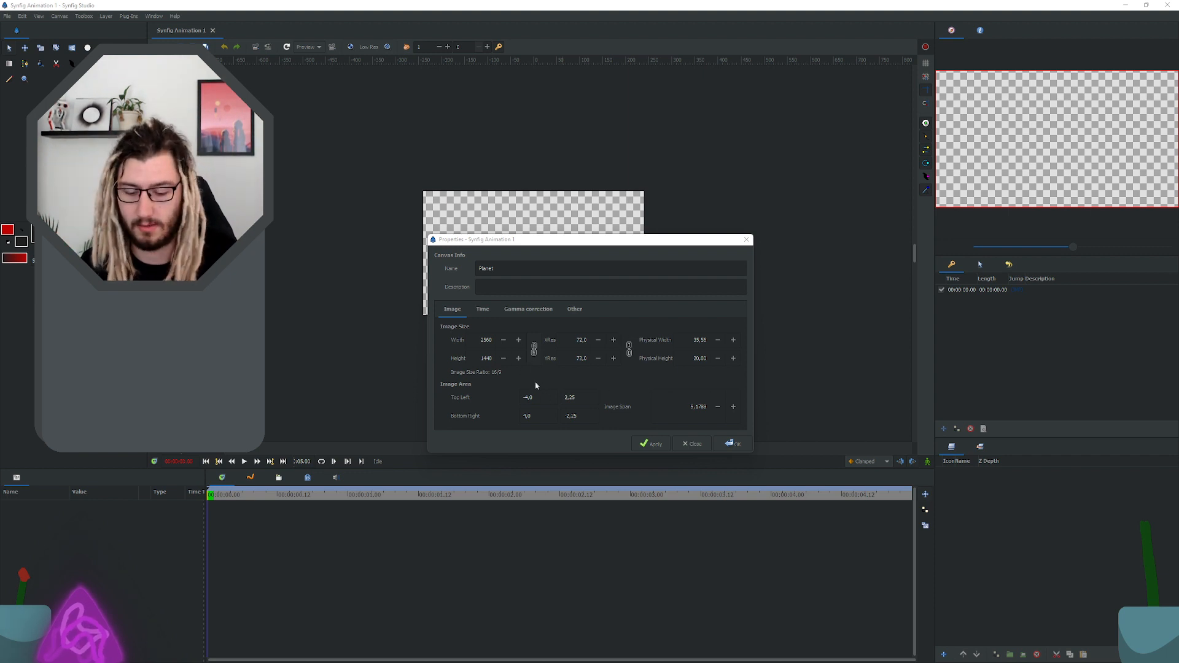
Step: Set the canvas frame rate to 16 frames per second and accept the canvas properties
{"action": "left_click", "coordinate": [481, 309]}
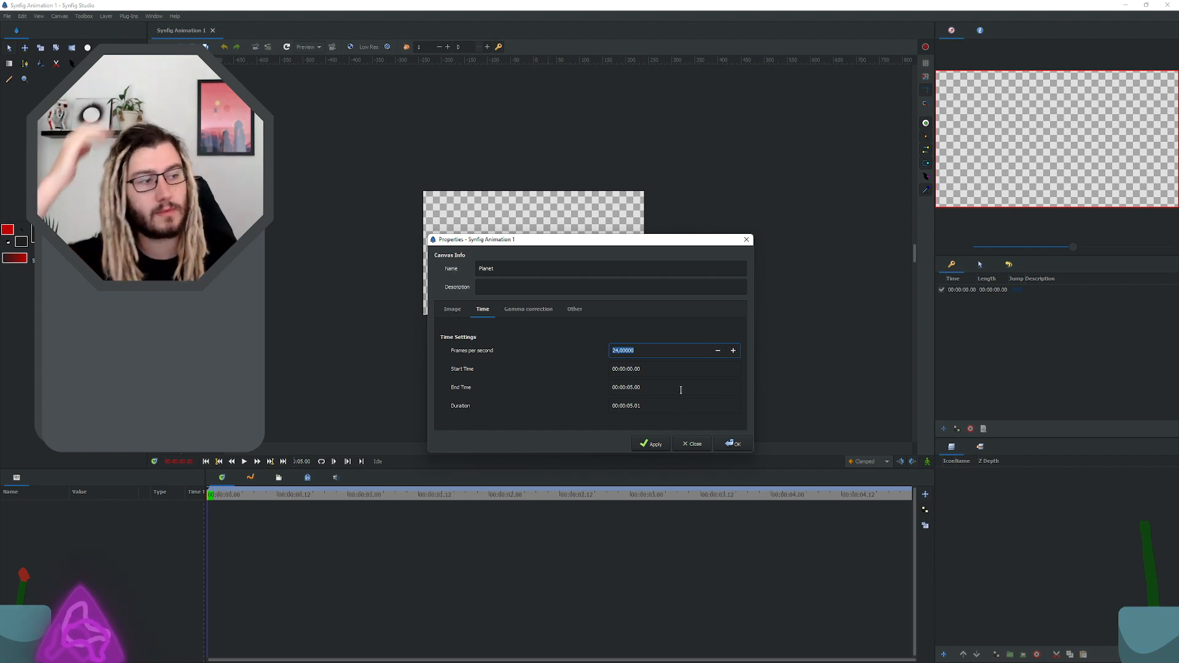
{"action": "left_click", "coordinate": [646, 349]}
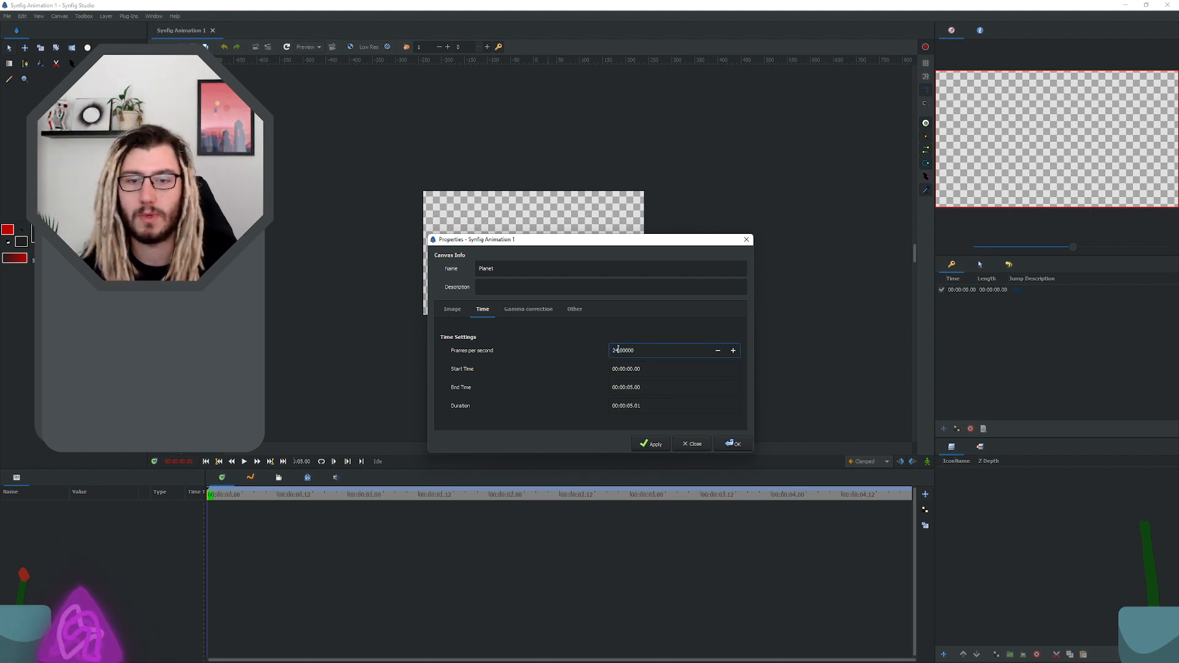
{"action": "type", "text": "16"}
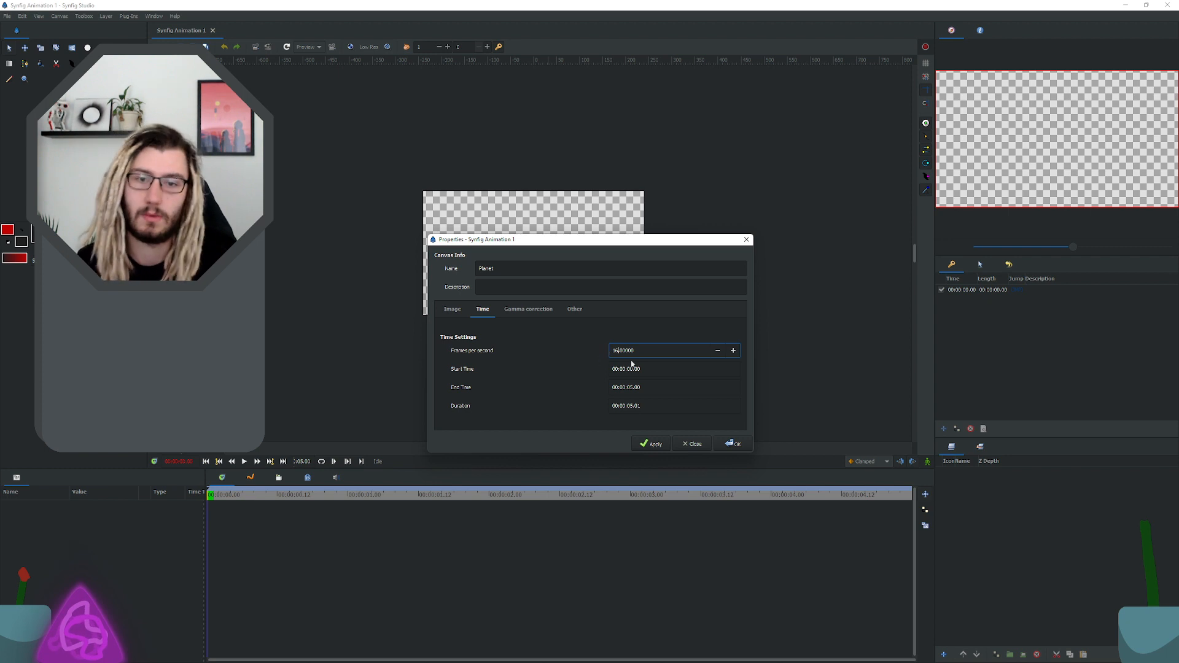
{"action": "left_click", "coordinate": [658, 368]}
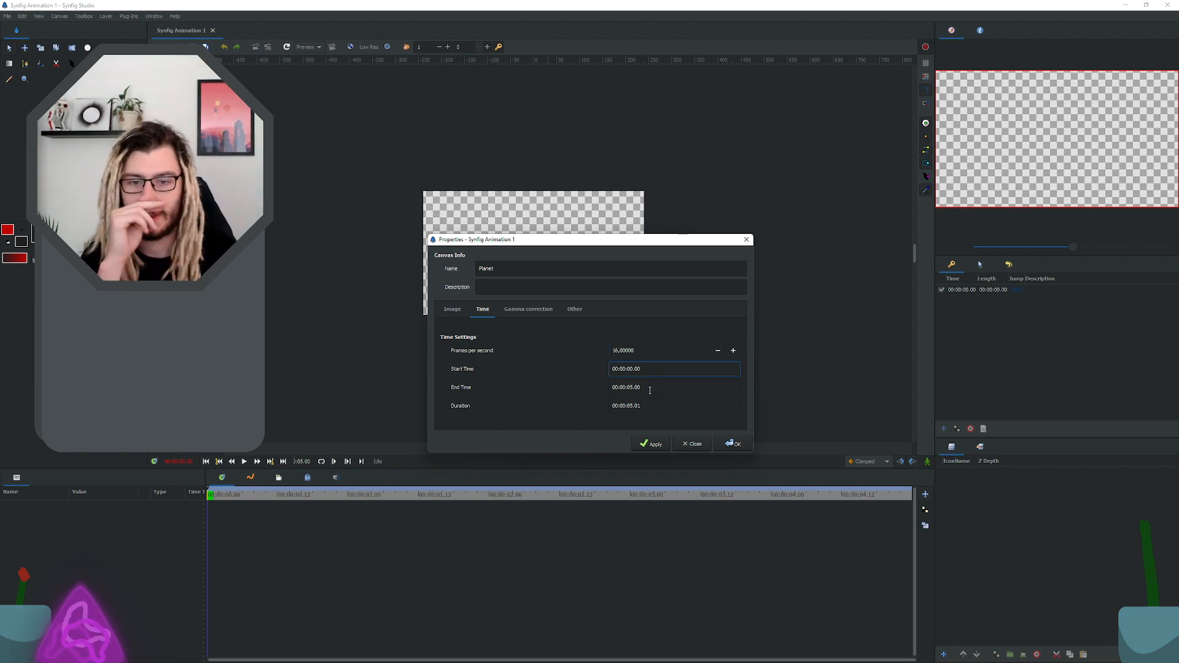
{"action": "left_click", "coordinate": [634, 387]}
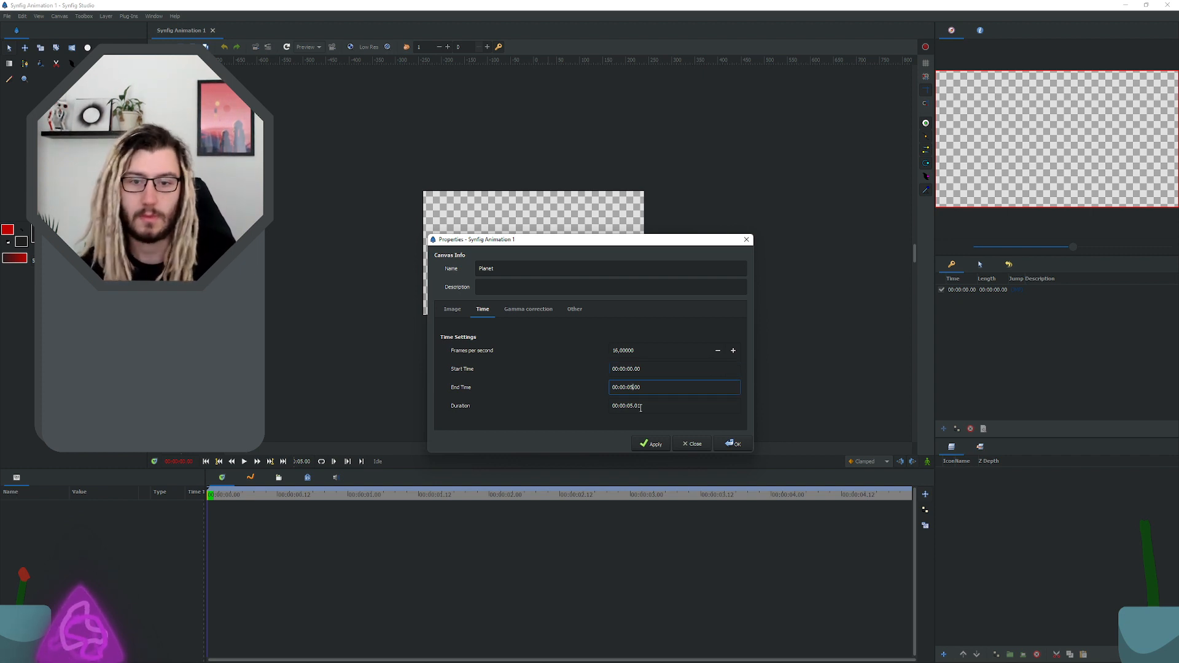
{"action": "left_click", "coordinate": [676, 387]}
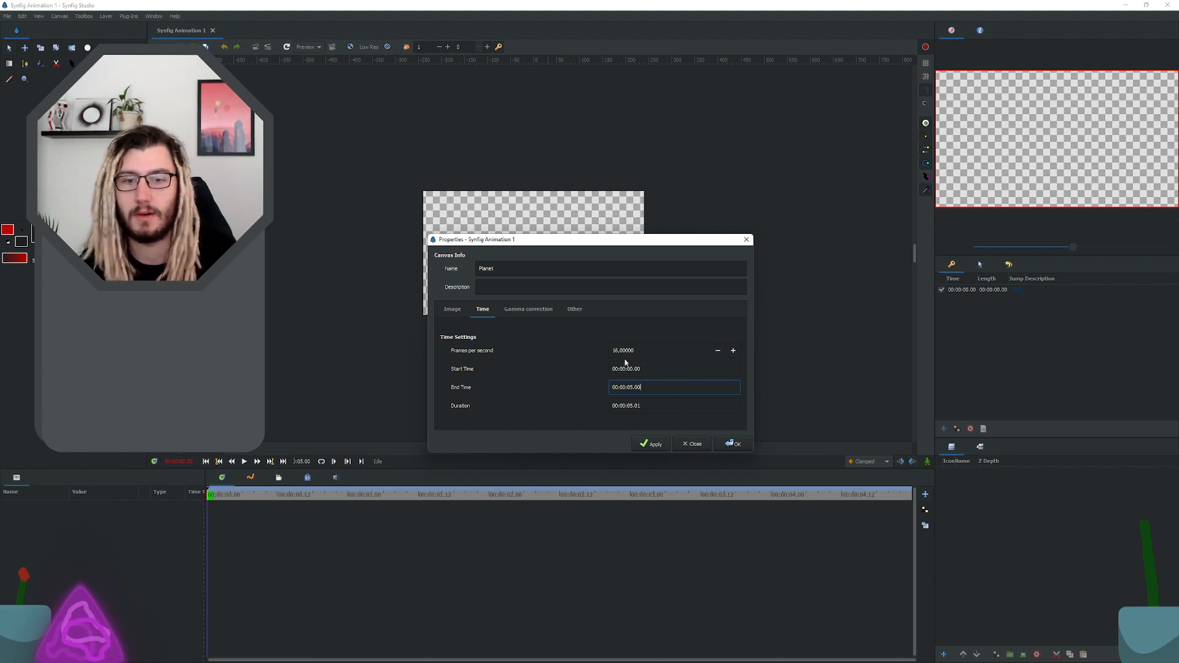
{"action": "left_click", "coordinate": [508, 282]}
{"action": "left_click", "coordinate": [455, 314]}
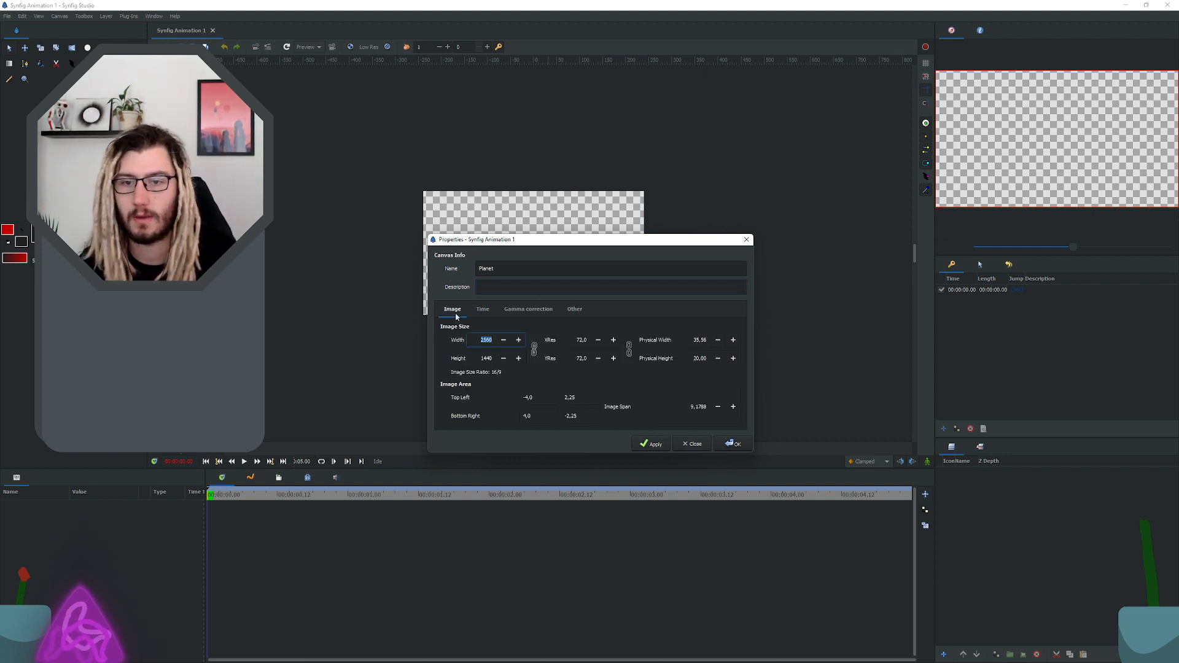
{"action": "left_click", "coordinate": [482, 359]}
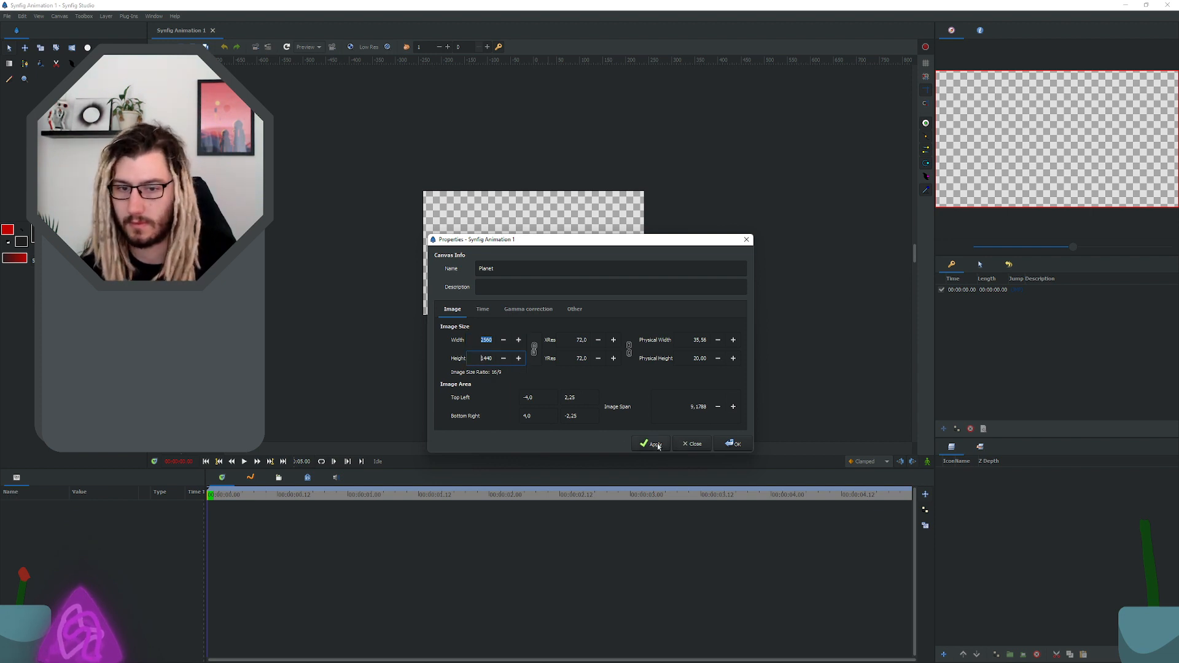
{"action": "left_click", "coordinate": [735, 446]}
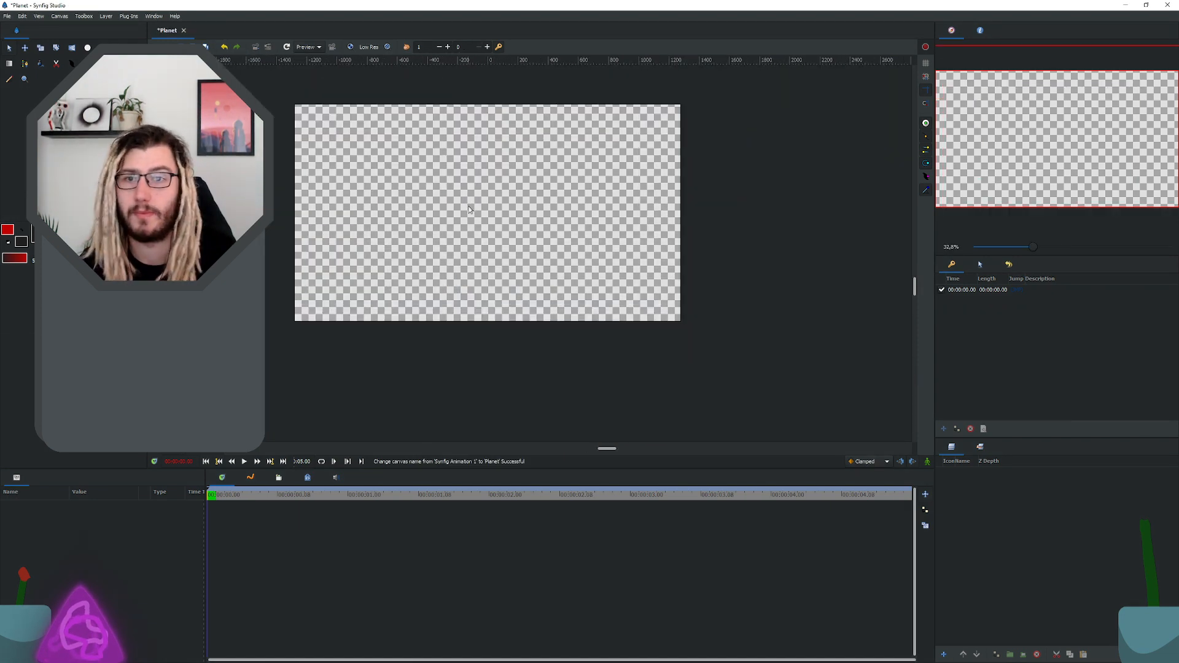
Step: Save the canvas in the layout folder as the compressed Synfig file Planet.sifz
{"action": "key", "text": "ctrl+s"}
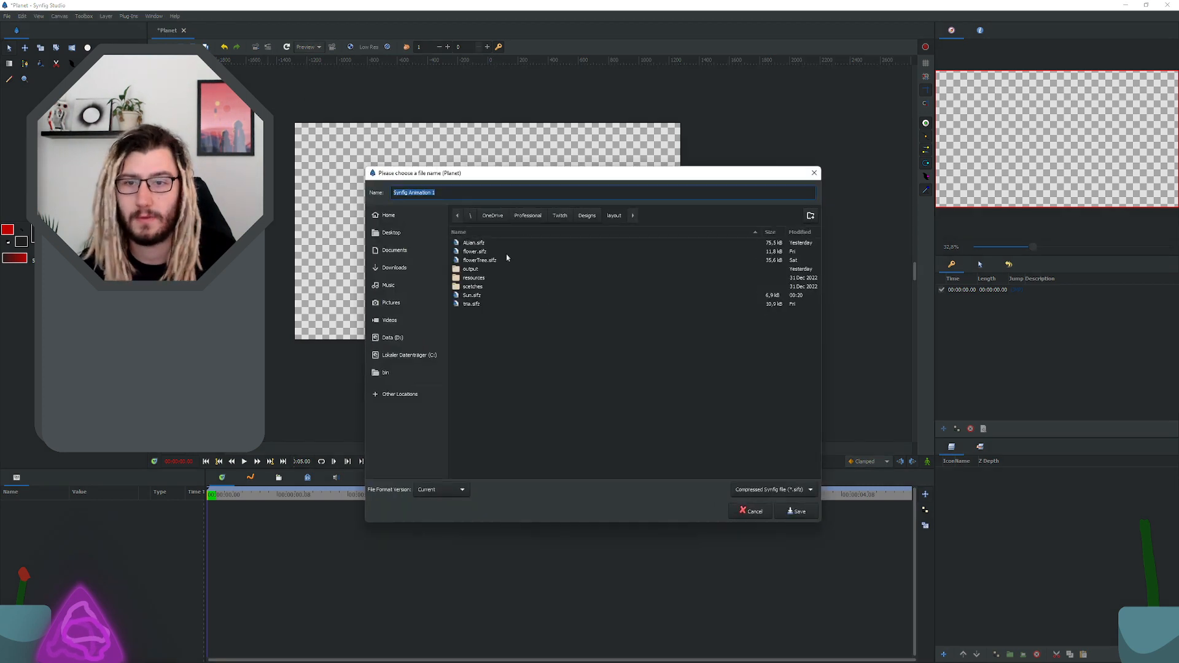
{"action": "type", "text": "Planet"}
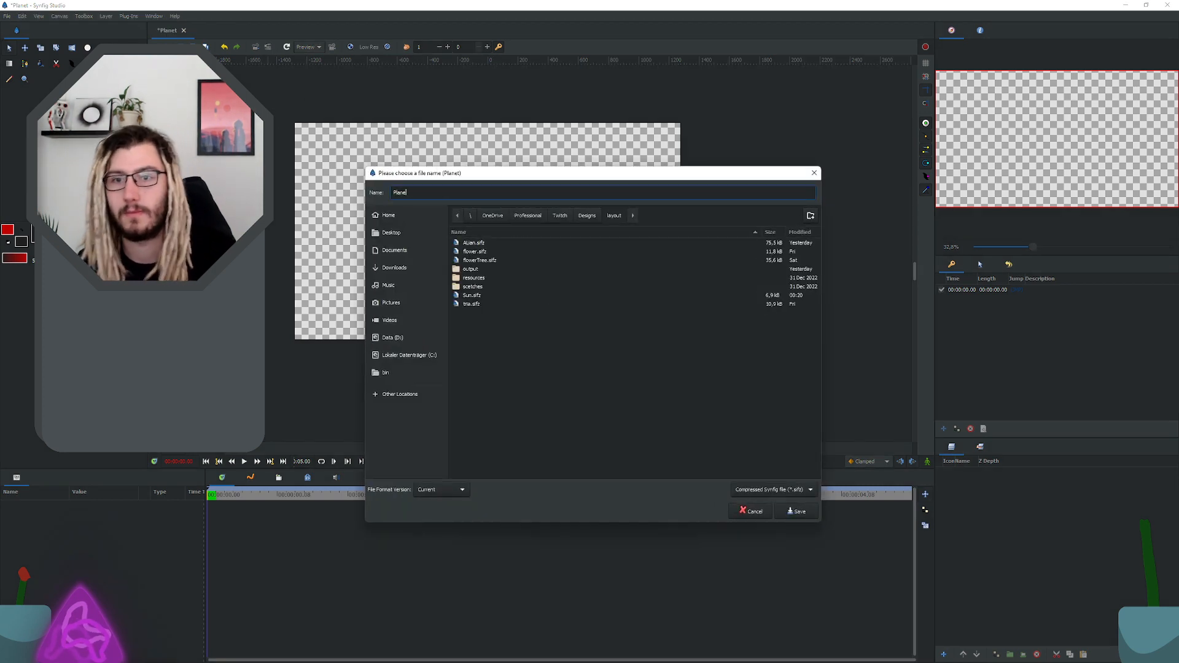
{"action": "left_click", "coordinate": [552, 312]}
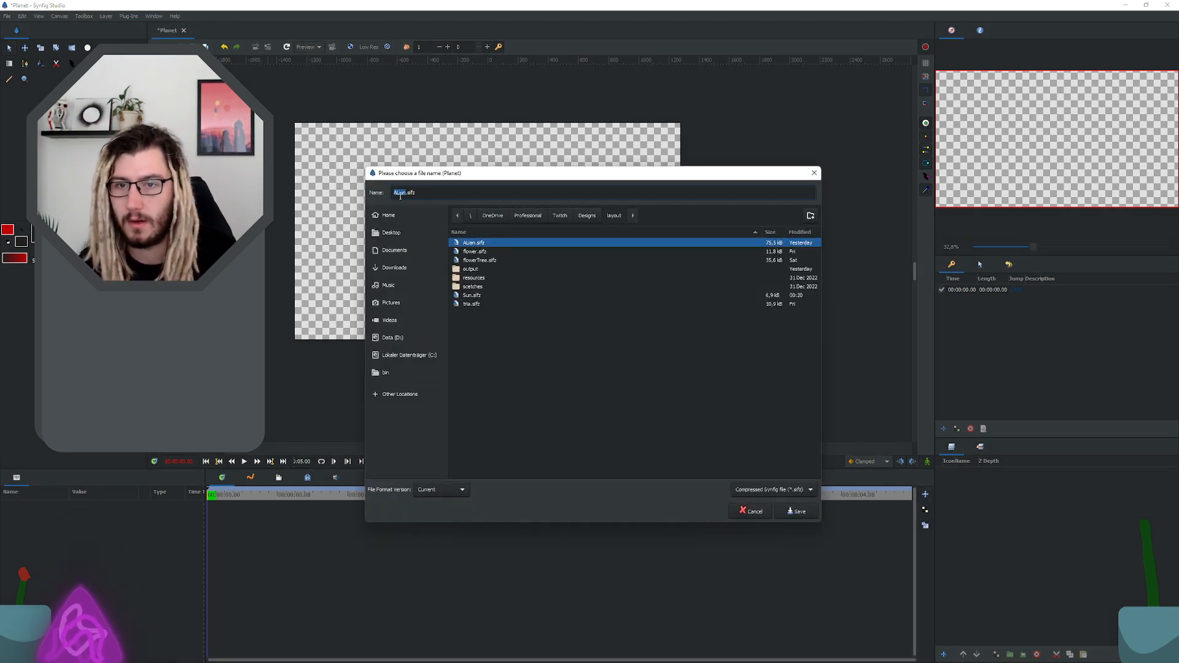
{"action": "type", "text": "Pla"}
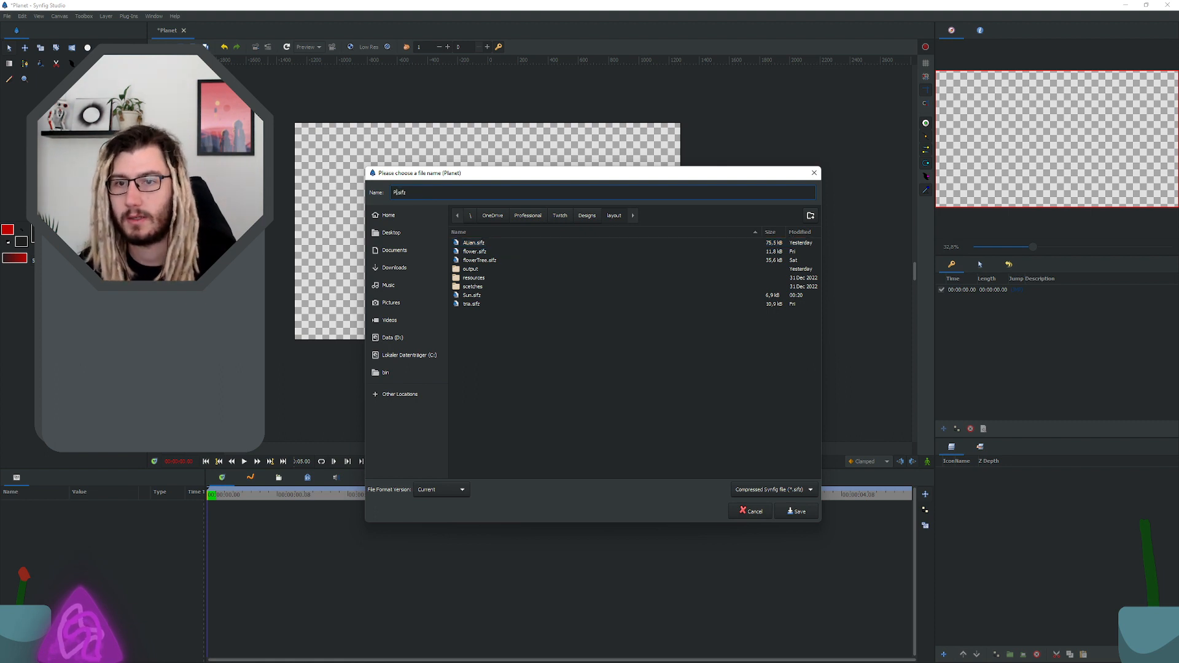
{"action": "type", "text": "a"}
{"action": "key", "text": "BackSpace"}
{"action": "key", "text": "BackSpace"}
{"action": "key", "text": "BackSpace"}
{"action": "key", "text": "BackSpace"}
{"action": "key", "text": "BackSpace"}
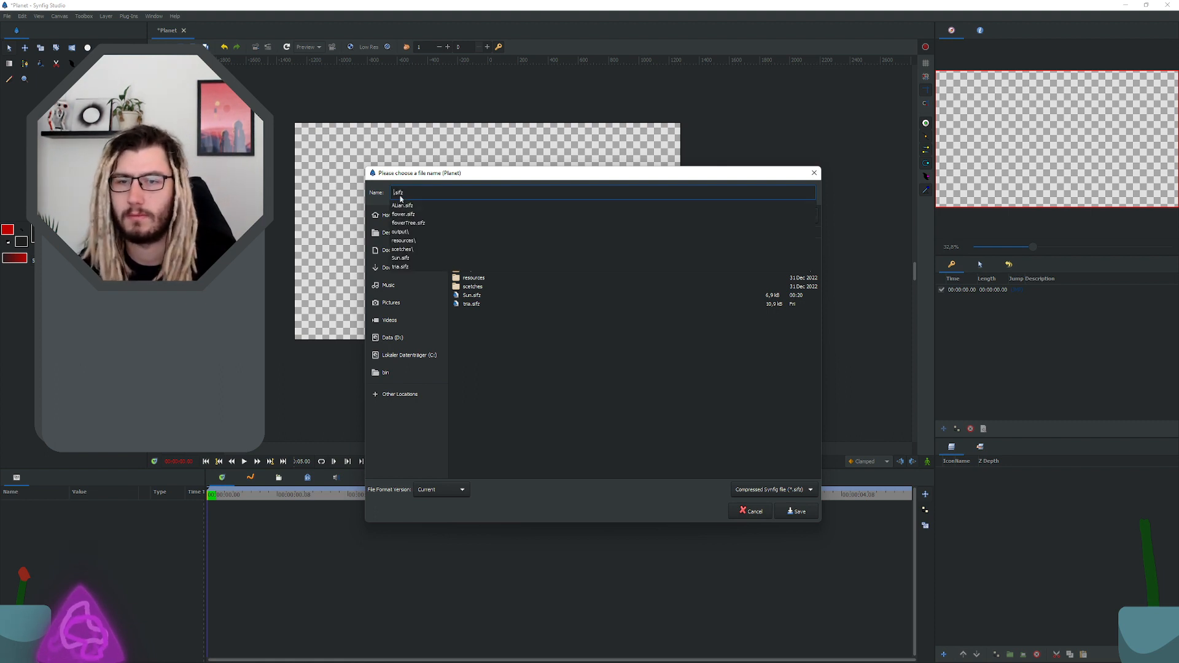
{"action": "type", "text": "lanet"}
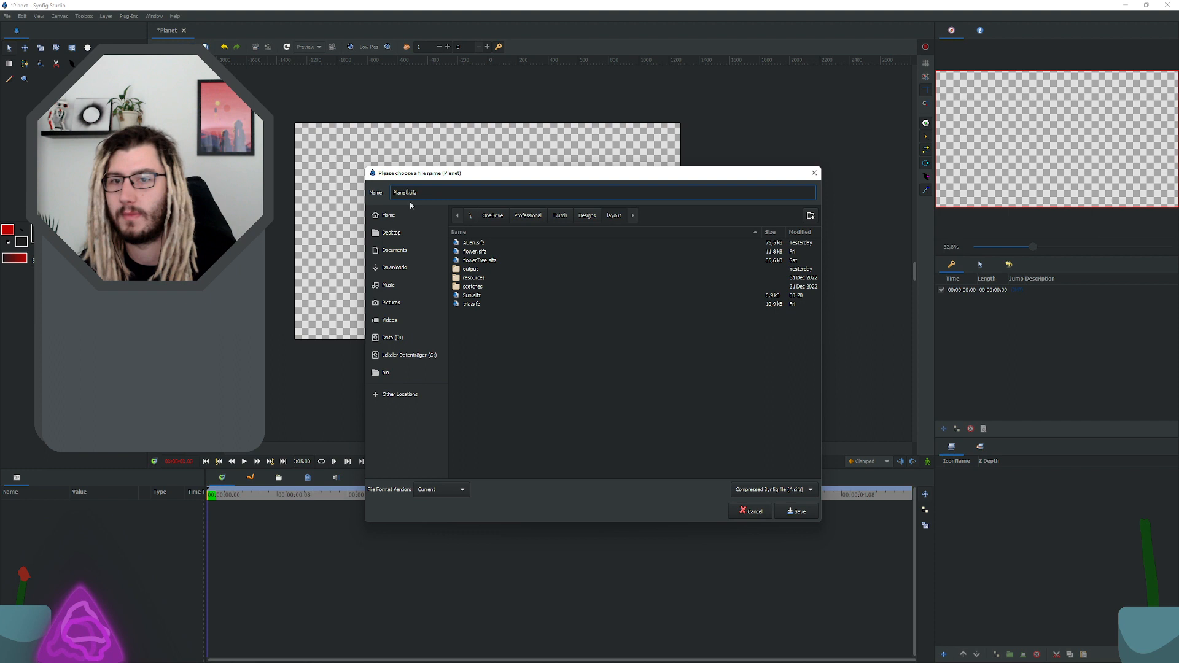
{"action": "left_click", "coordinate": [592, 398]}
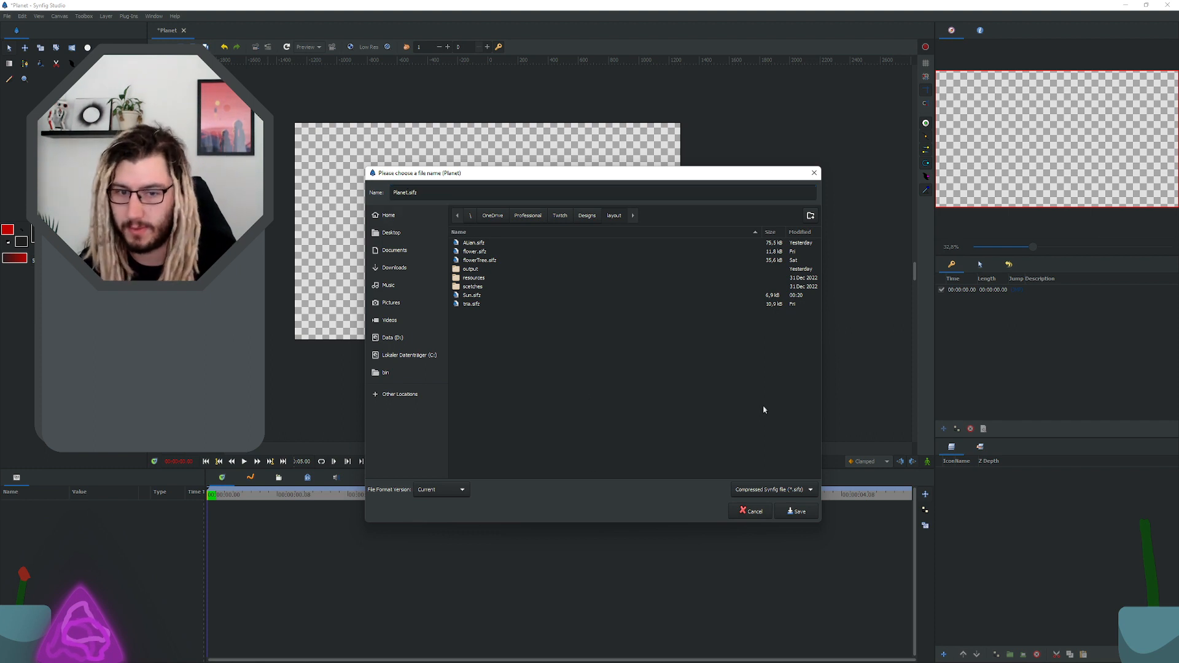
{"action": "left_click", "coordinate": [800, 512]}
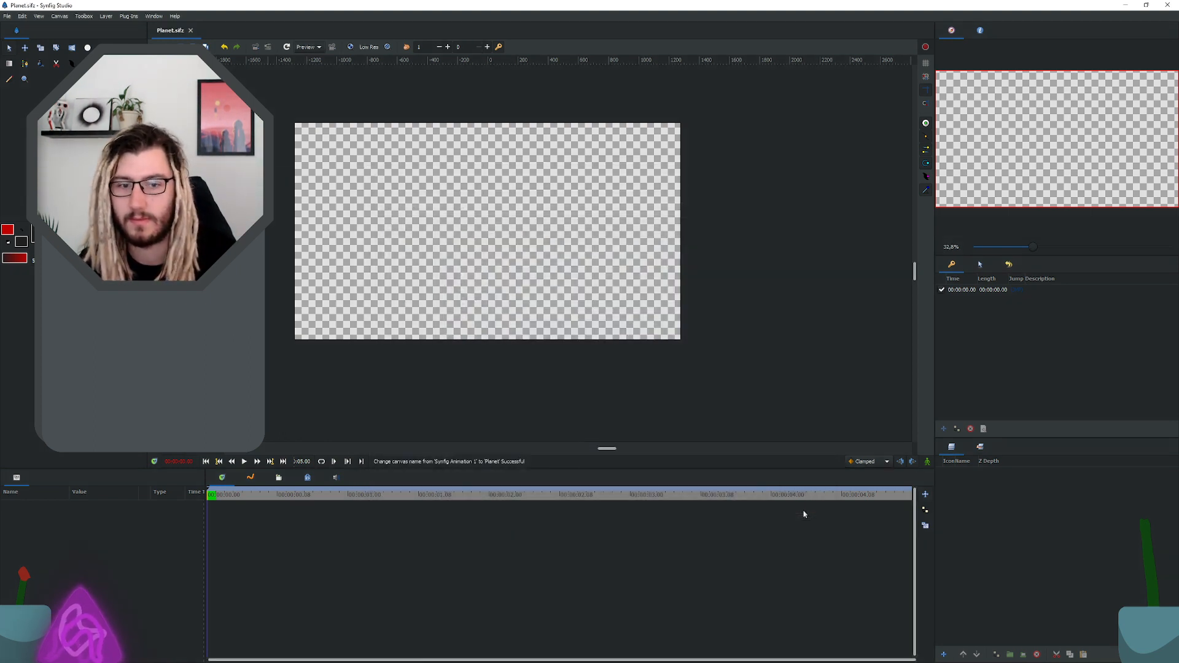
Step: Switch to File Explorer and select the exported Planet.sif in the layout folder
{"action": "key", "text": "super"}
{"action": "key", "text": "super"}
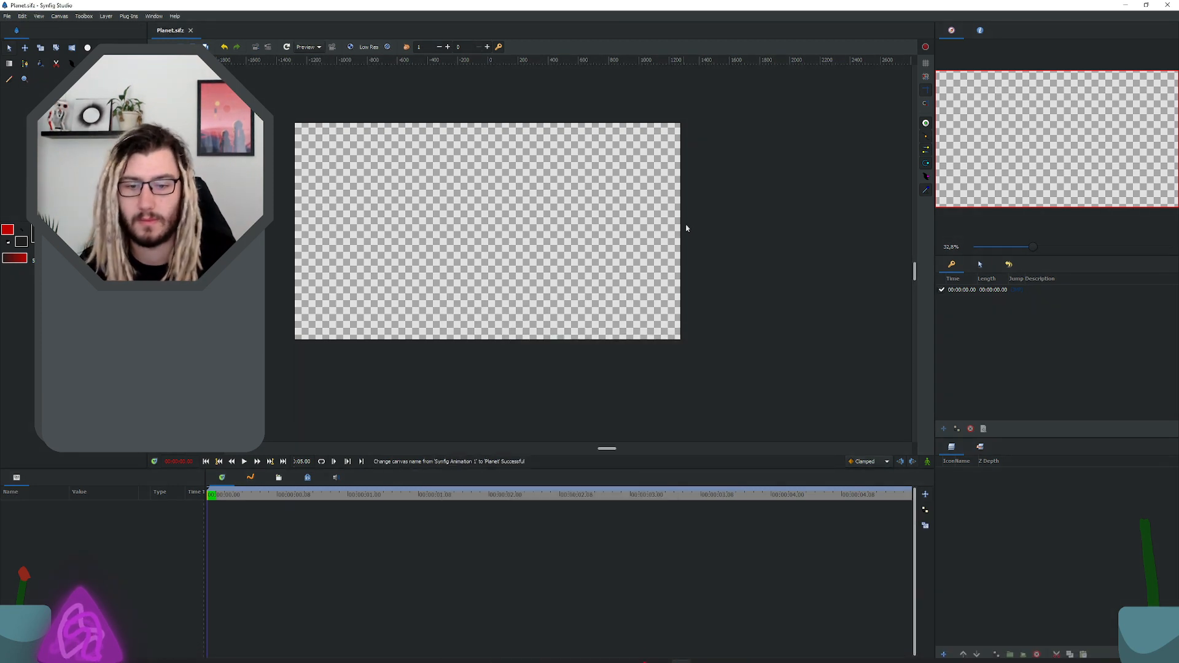
{"action": "key", "text": "super"}
{"action": "key", "text": "super+Tab"}
{"action": "left_click", "coordinate": [893, 356]}
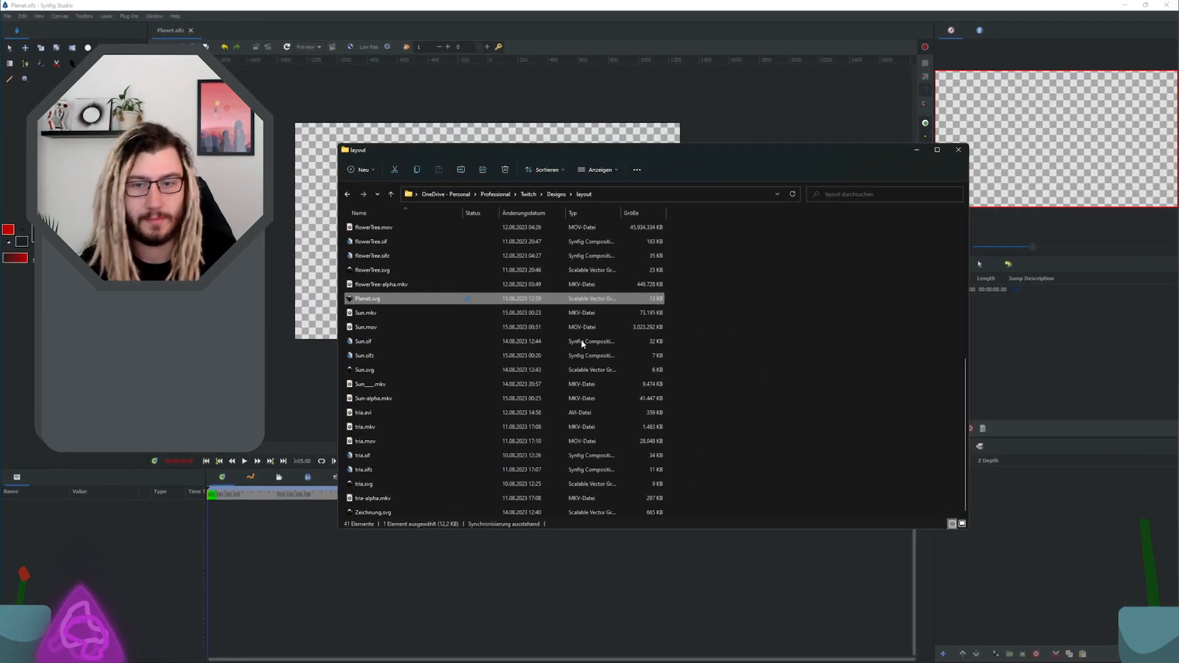
{"action": "left_click", "coordinate": [447, 299]}
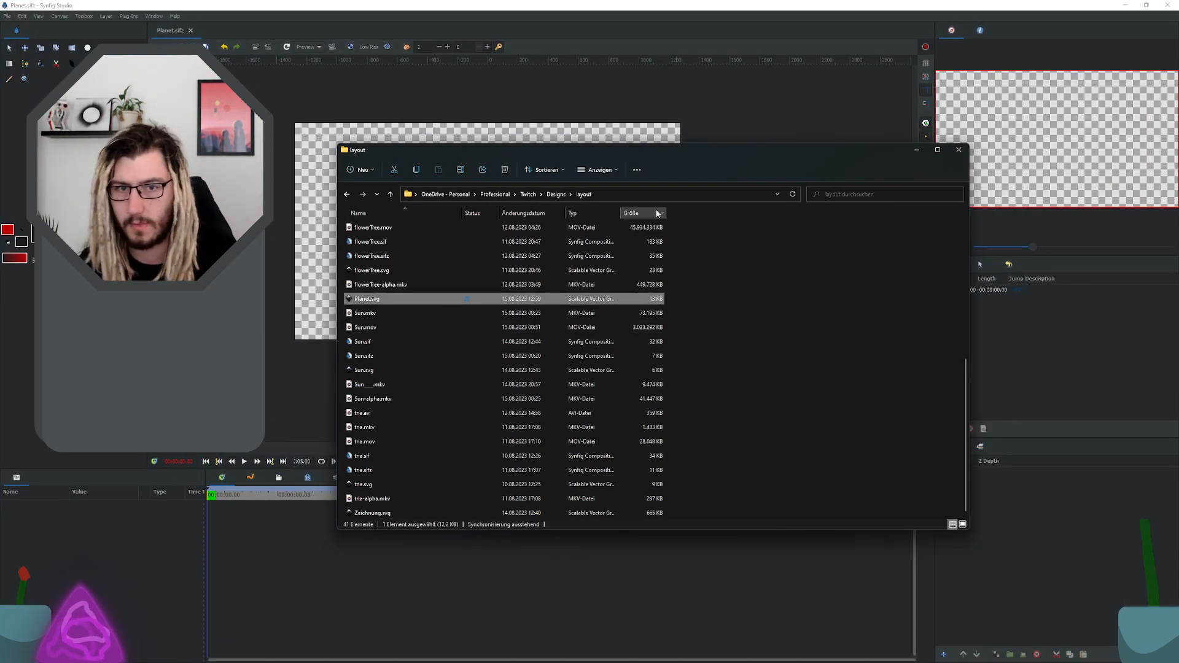
{"action": "scroll", "coordinate": [379, 417], "scroll_direction": "down", "scroll_amount": 3}
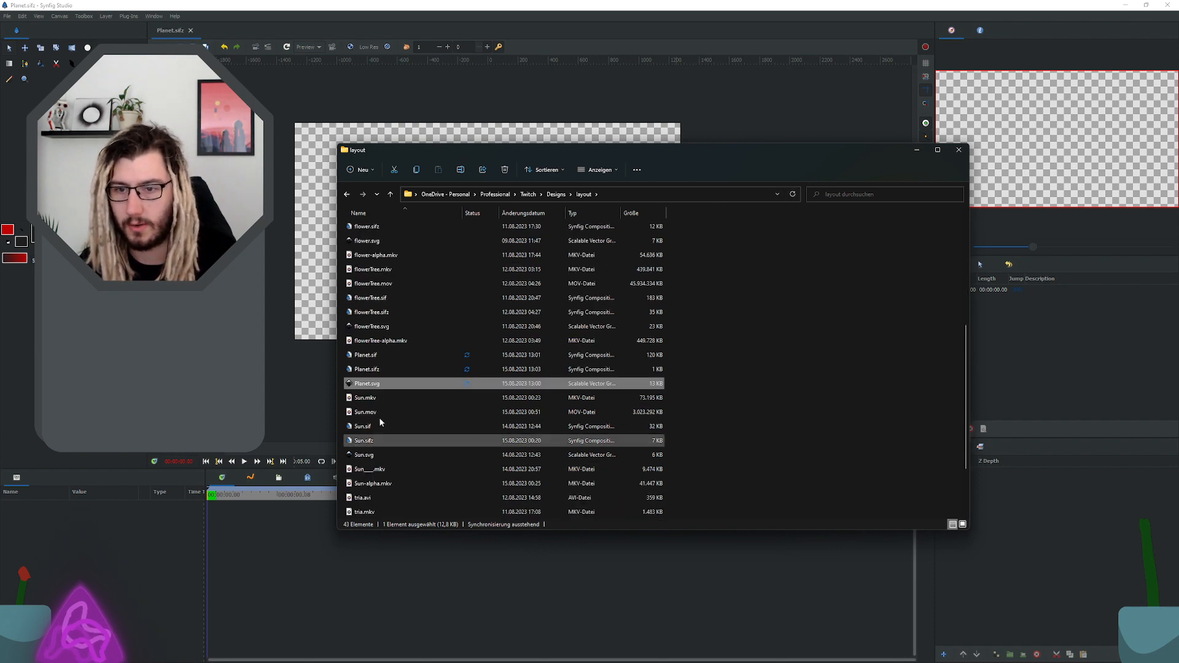
{"action": "left_click", "coordinate": [375, 399]}
{"action": "left_click", "coordinate": [382, 368]}
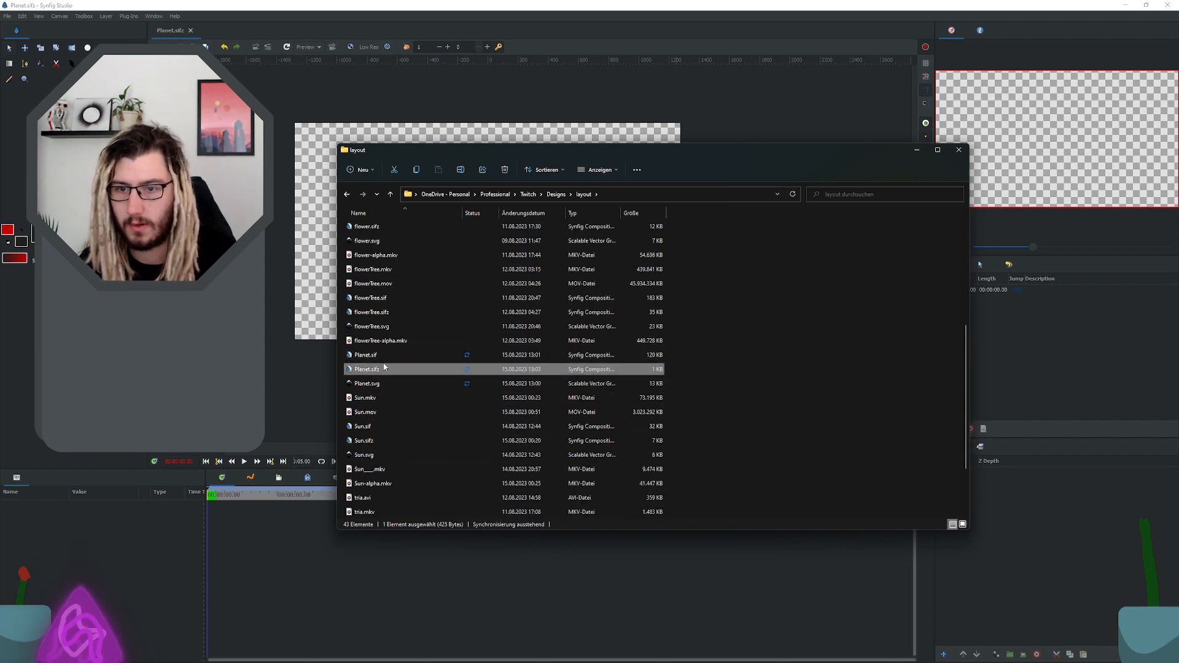
{"action": "left_click", "coordinate": [371, 356]}
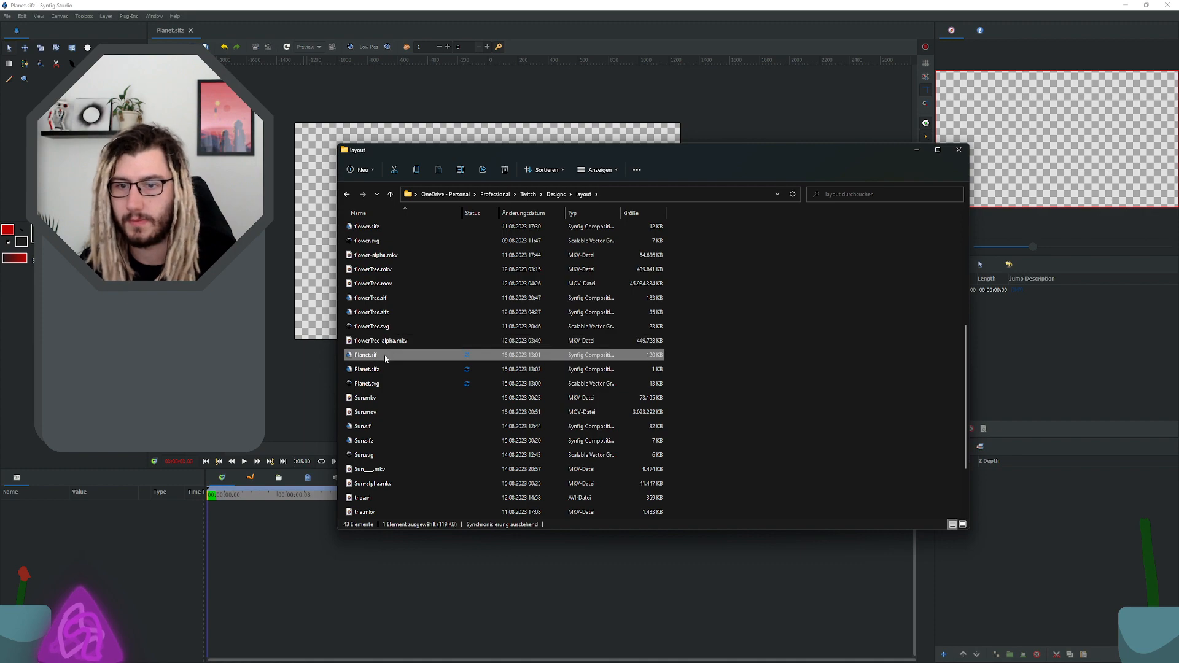
Step: Switch to Inkscape and close the planet drawing without saving it as an Inkscape SVG
{"action": "key", "text": "super+Tab"}
{"action": "left_click", "coordinate": [857, 300]}
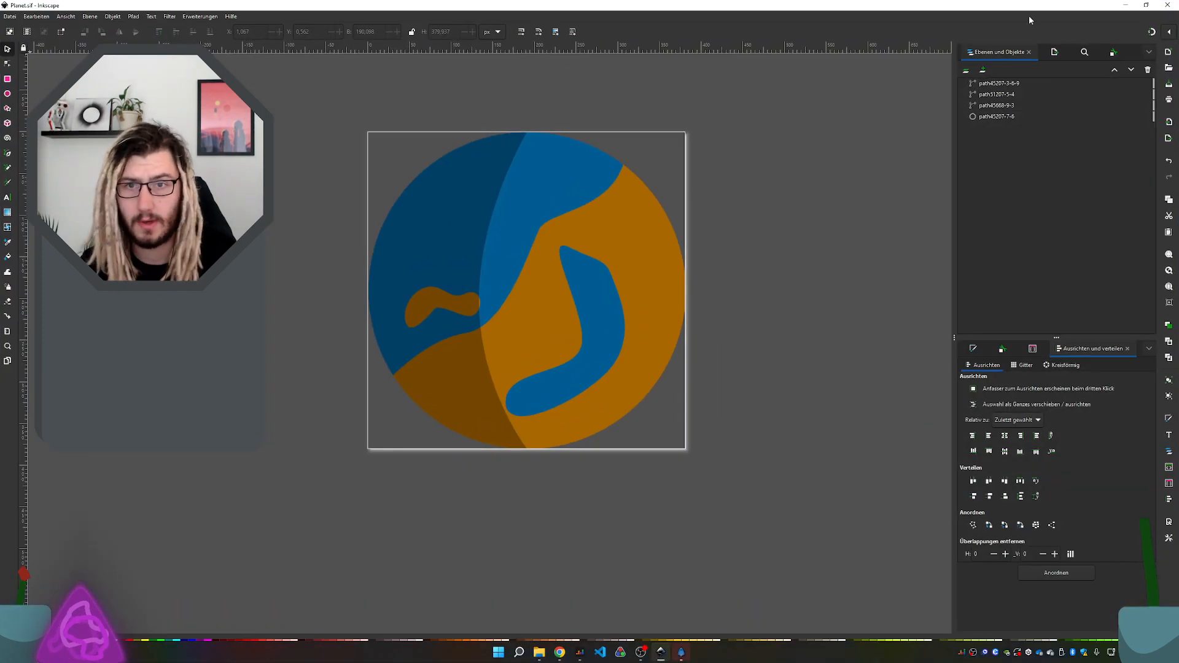
{"action": "left_click", "coordinate": [1165, 5]}
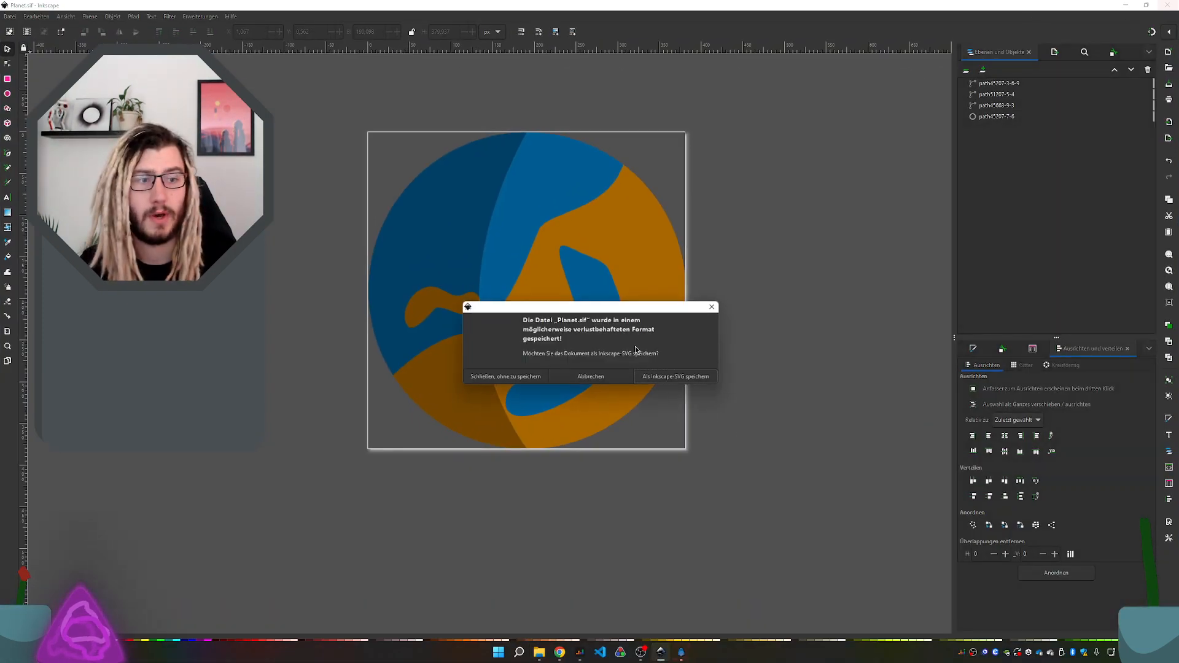
{"action": "left_click", "coordinate": [488, 377]}
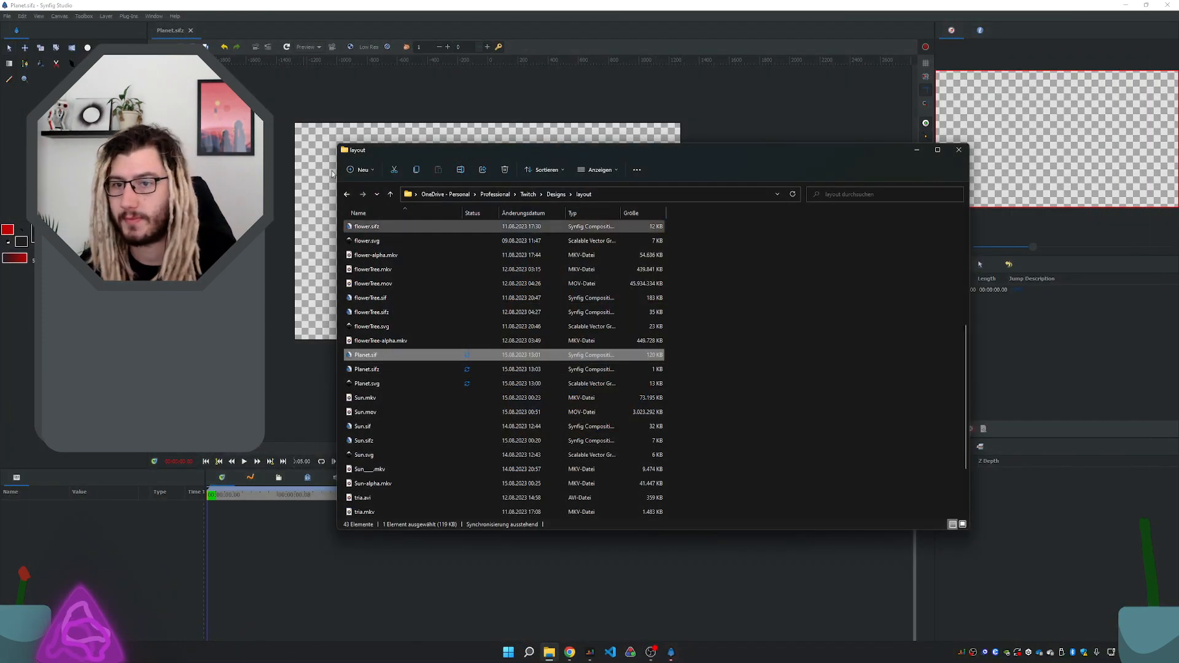
{"action": "double_click", "coordinate": [379, 361]}
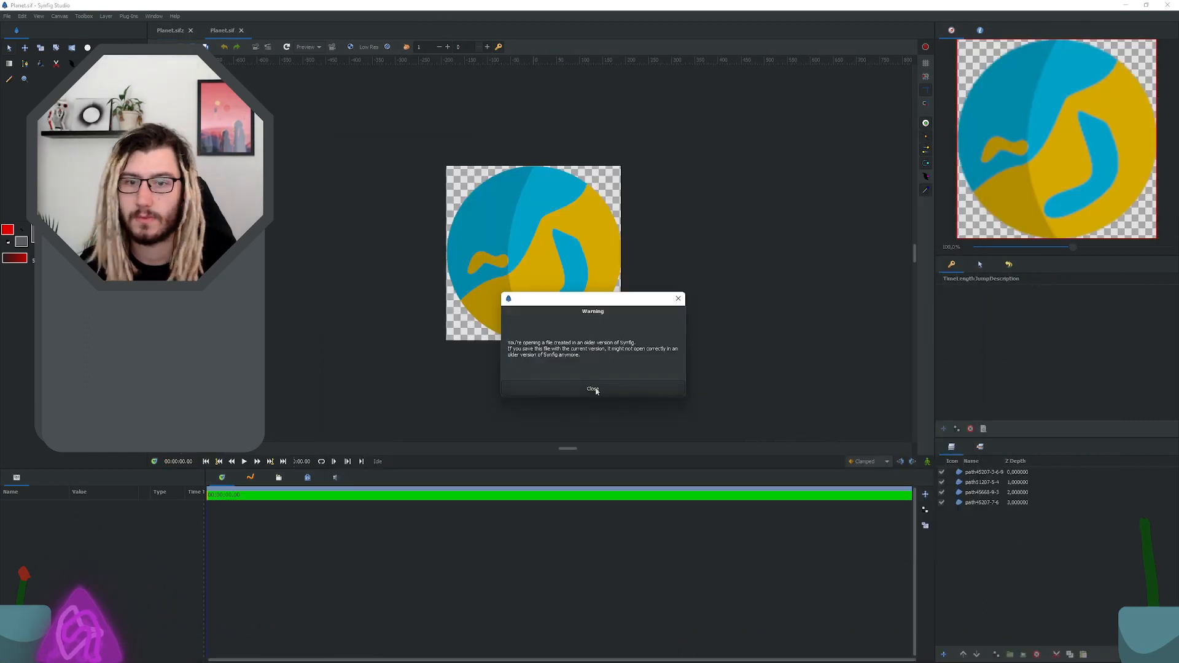
{"action": "left_click", "coordinate": [592, 389]}
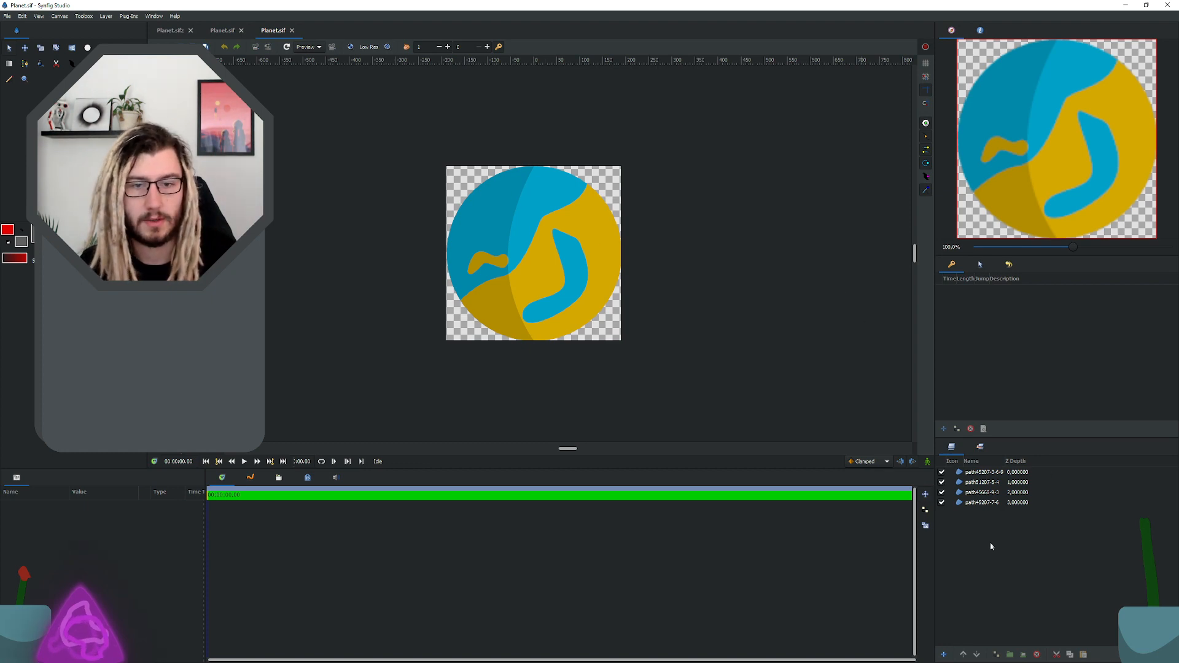
{"action": "left_click", "coordinate": [241, 31]}
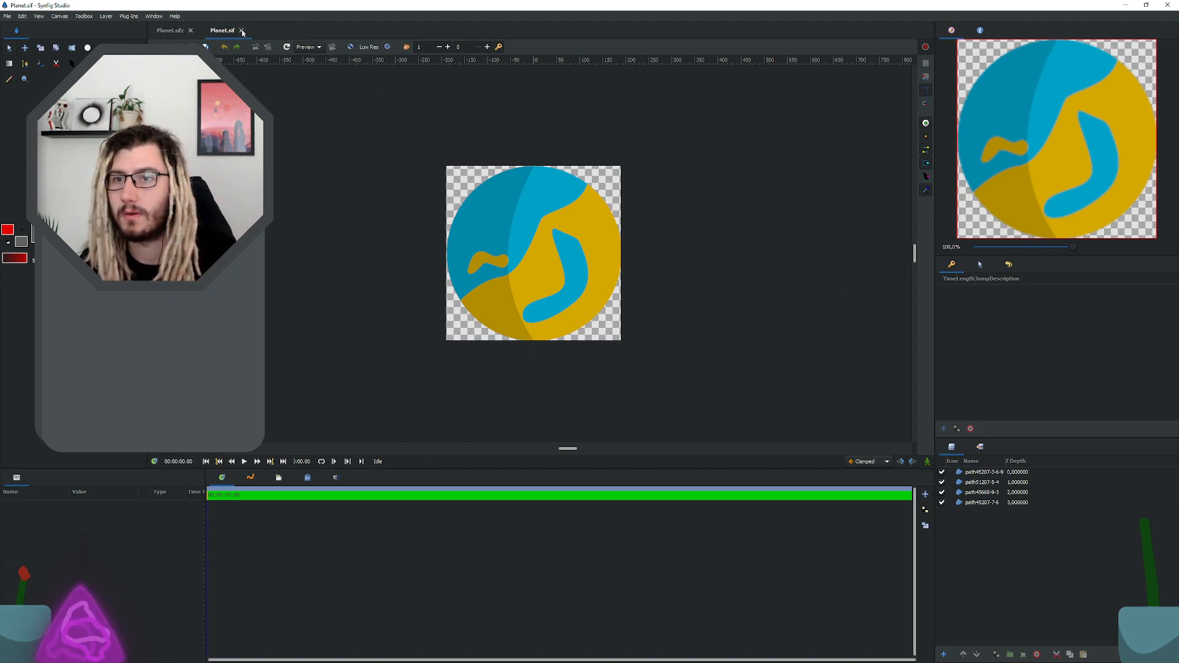
{"action": "left_click", "coordinate": [241, 31]}
Step: Import Planet.sif from the layout folder in File Explorer into the Planet.sifz canvas and dismiss the version warning
{"action": "key", "text": "super+Tab"}
{"action": "left_click", "coordinate": [706, 367]}
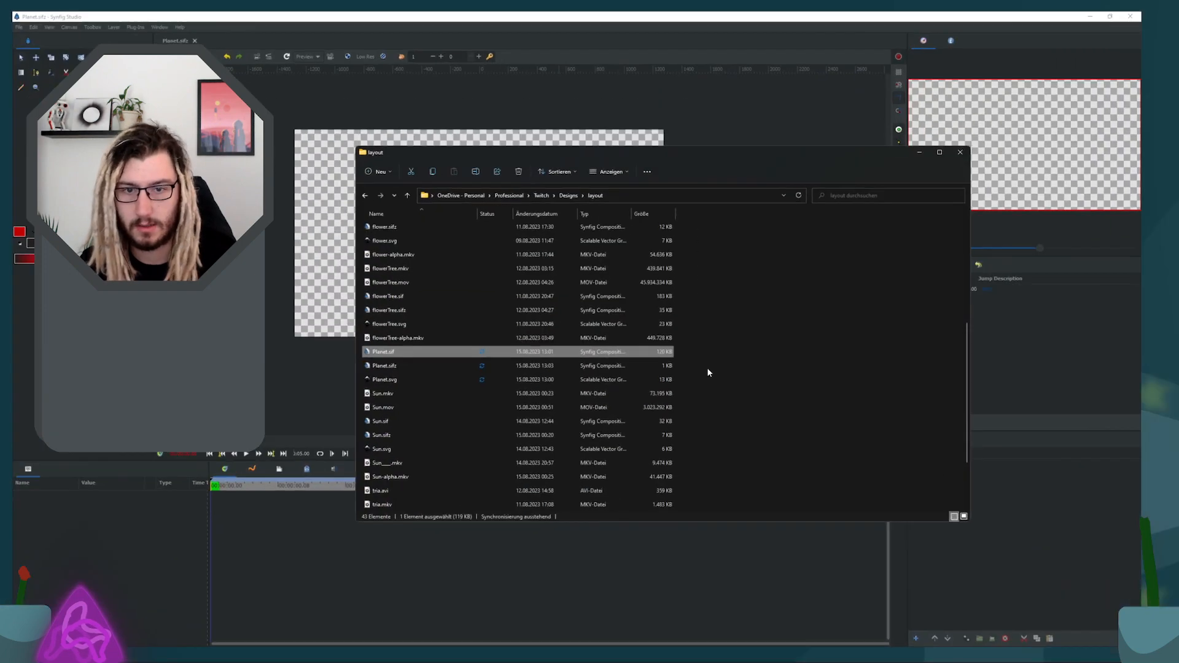
{"action": "left_click_drag", "start_coordinate": [366, 355], "coordinate": [321, 219]}
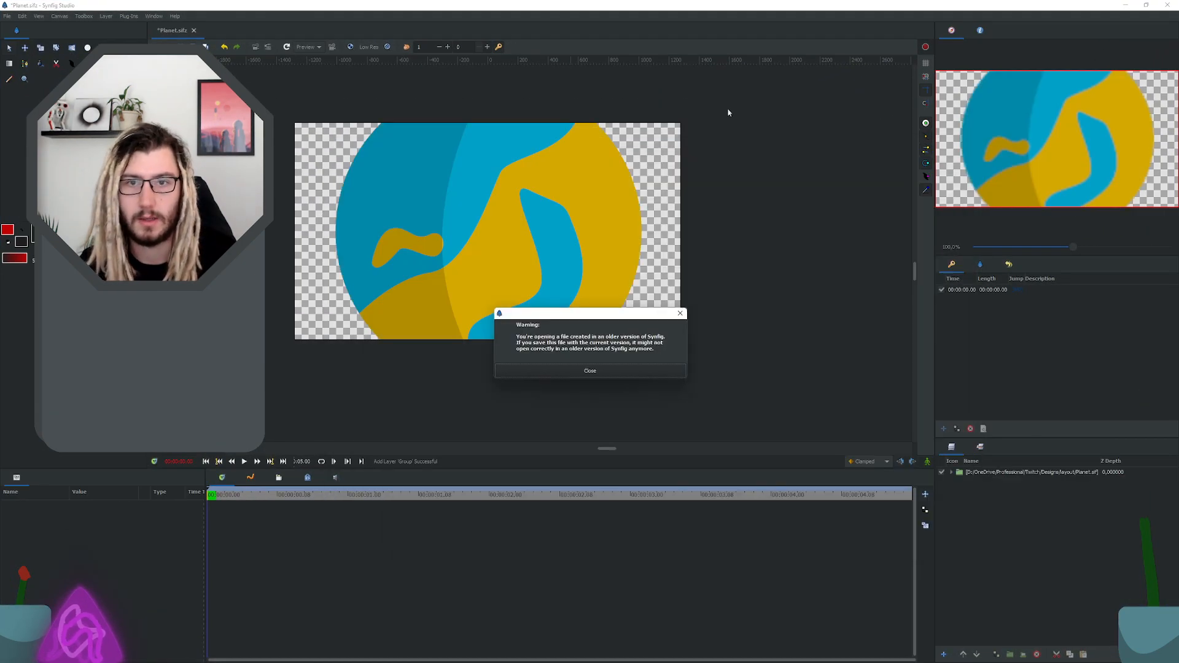
{"action": "left_click", "coordinate": [588, 371]}
Step: Move the four path layers out of the imported Planet.sif group to the top level and delete the emptied group
{"action": "left_click", "coordinate": [1019, 472]}
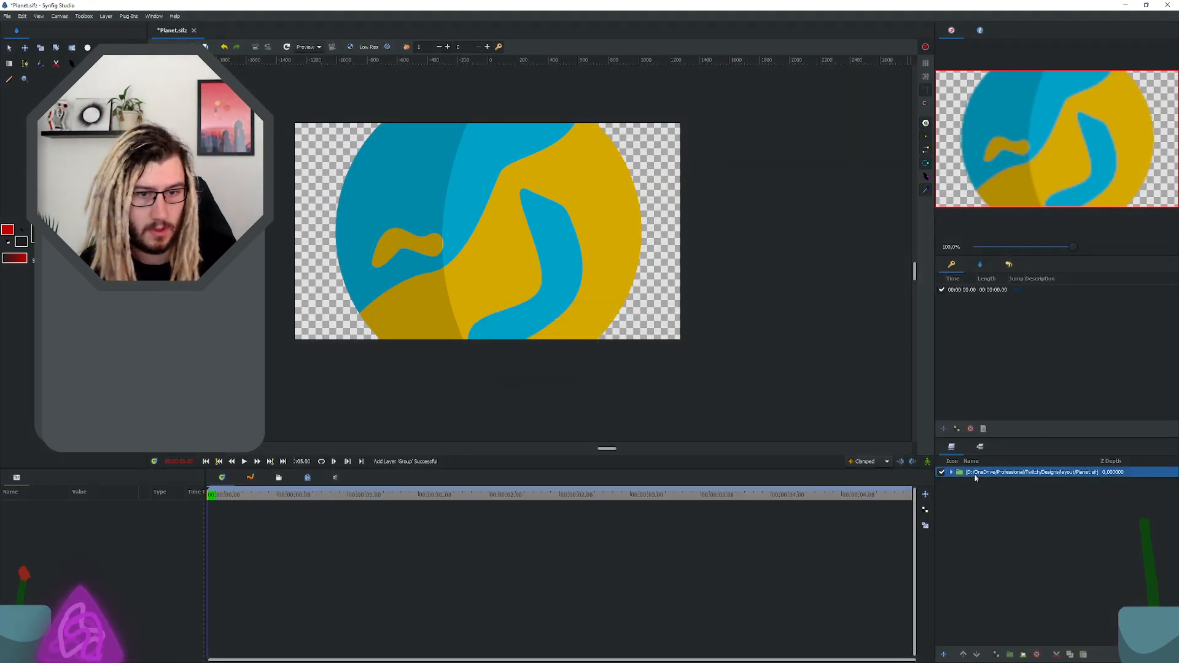
{"action": "left_click", "coordinate": [952, 472]}
{"action": "left_click", "coordinate": [990, 483]}
{"action": "left_click", "coordinate": [989, 514], "text": "shift"}
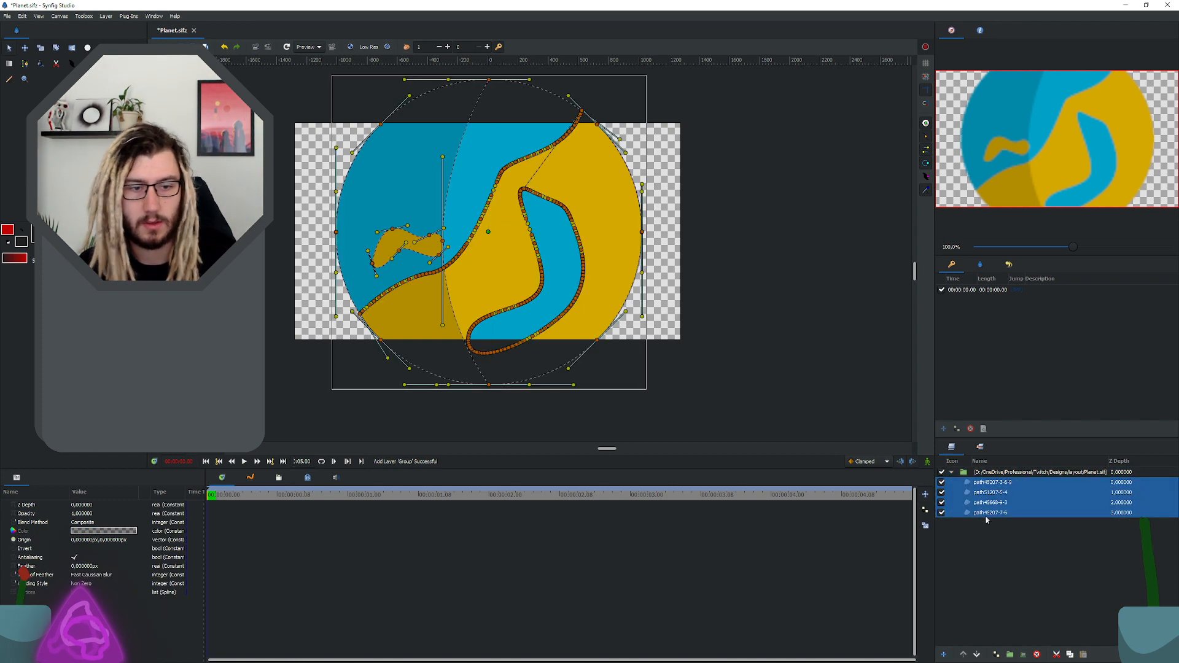
{"action": "key", "text": "Delete"}
{"action": "key", "text": "ctrl+v"}
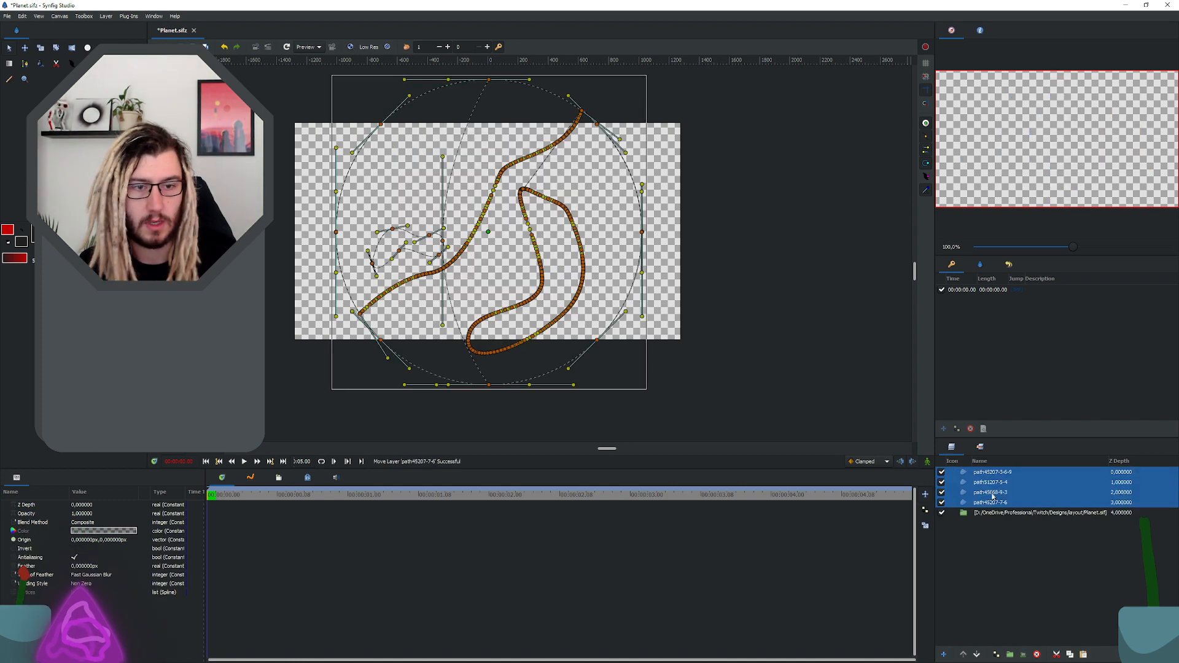
{"action": "left_click", "coordinate": [969, 513]}
{"action": "key", "text": "Delete"}
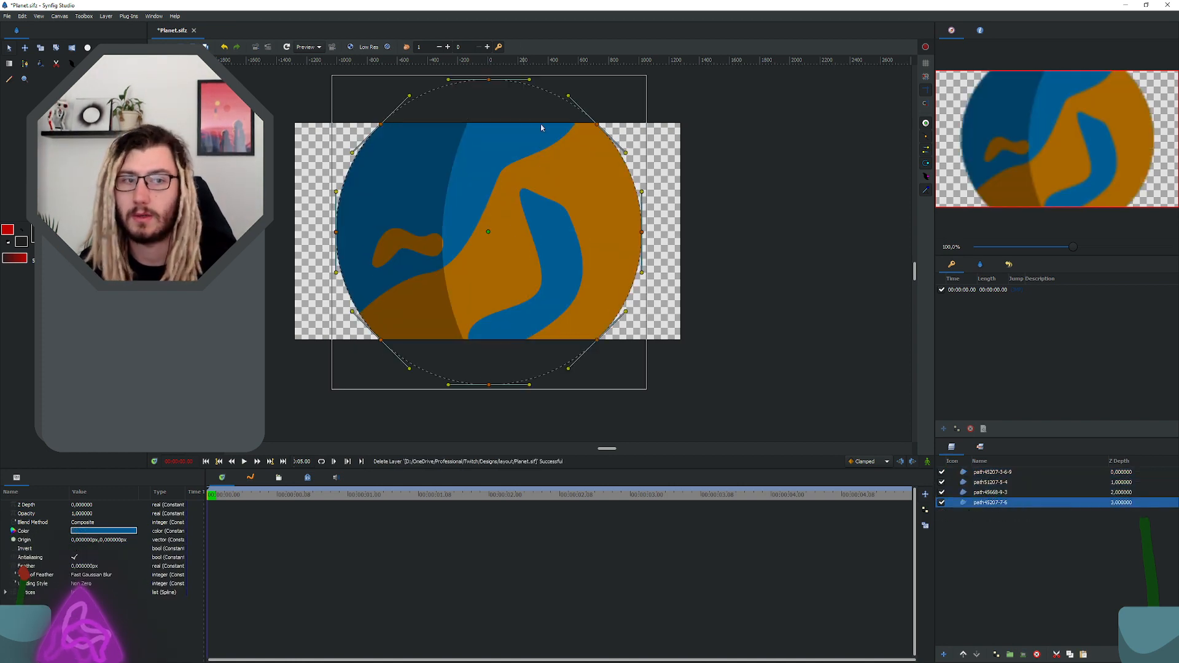
Step: Group the four path layers together and name the group Planet
{"action": "left_click", "coordinate": [1003, 472], "text": "shift"}
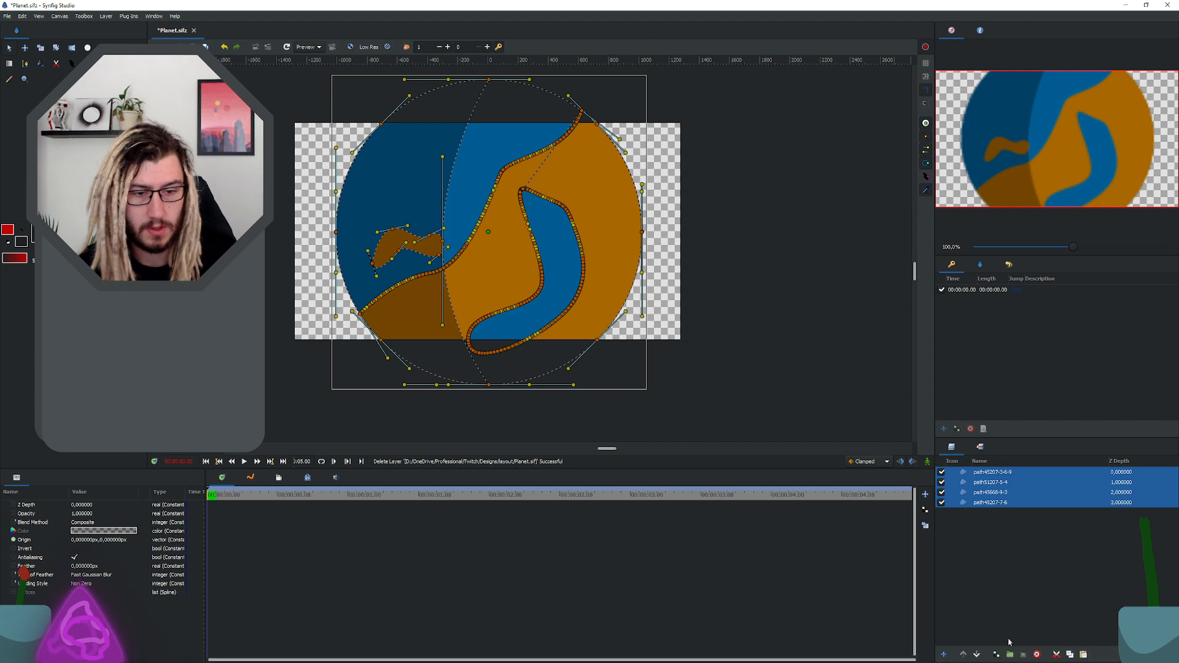
{"action": "left_click", "coordinate": [1010, 655]}
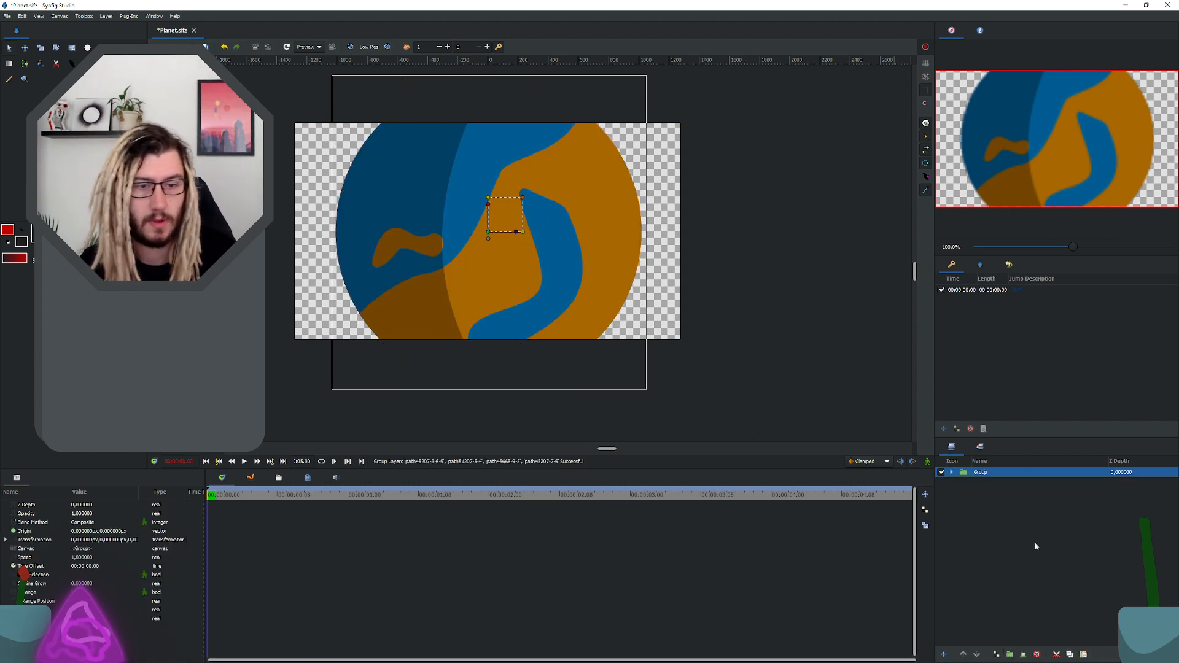
{"action": "double_click", "coordinate": [982, 471]}
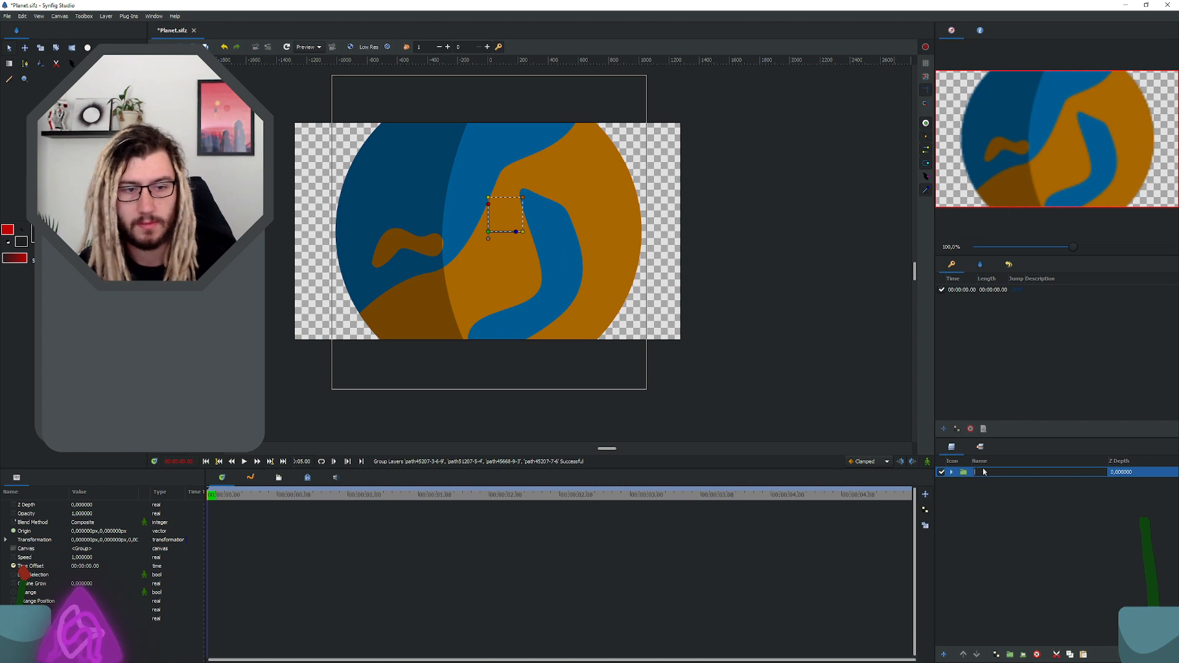
{"action": "type", "text": "Pl"}
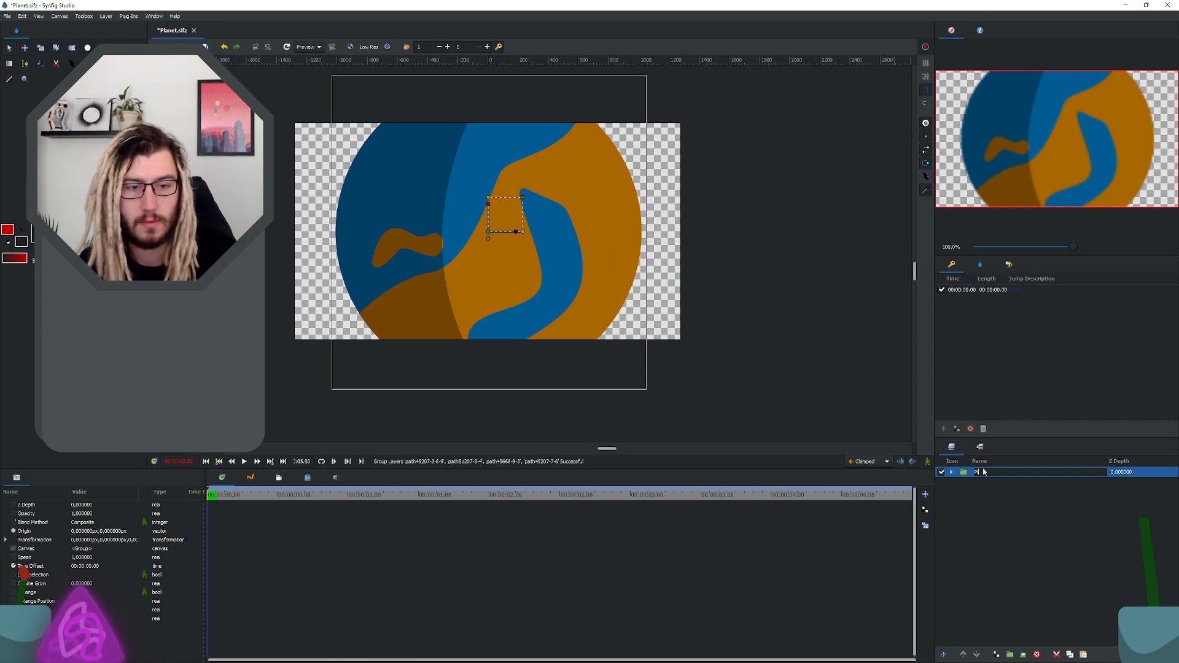
{"action": "type", "text": "anet"}
{"action": "key", "text": "Return"}
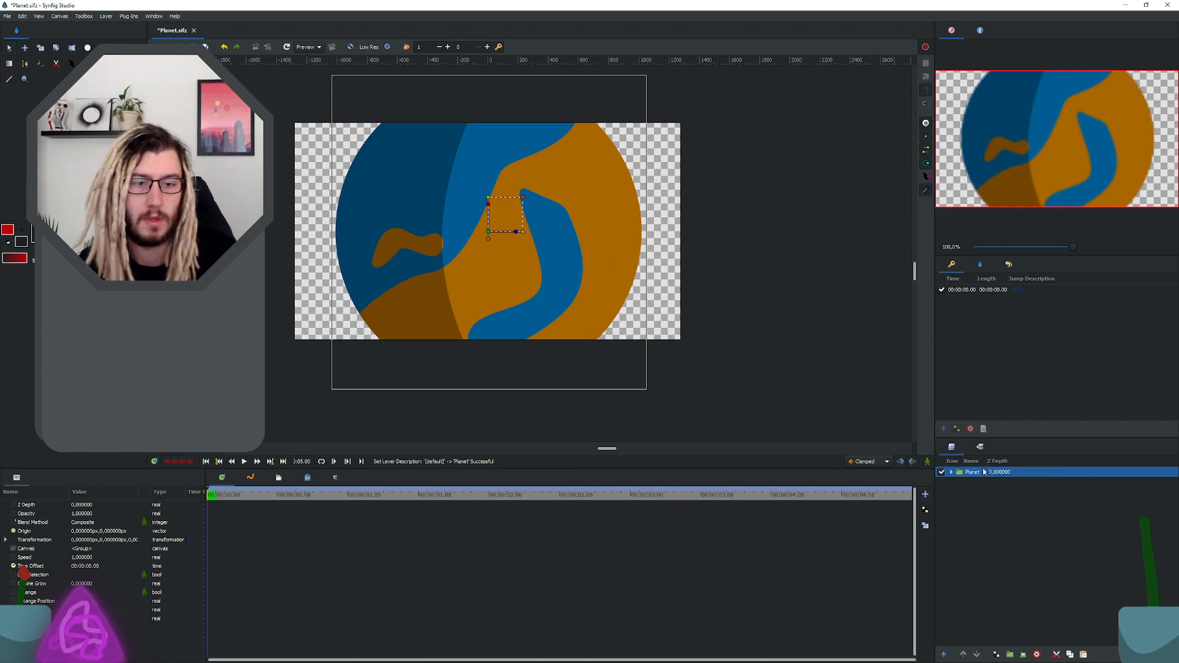
Step: Scale the Planet group down to about 0.37 of its size and try moving it around the canvas
{"action": "left_click", "coordinate": [952, 471]}
{"action": "left_click", "coordinate": [989, 482]}
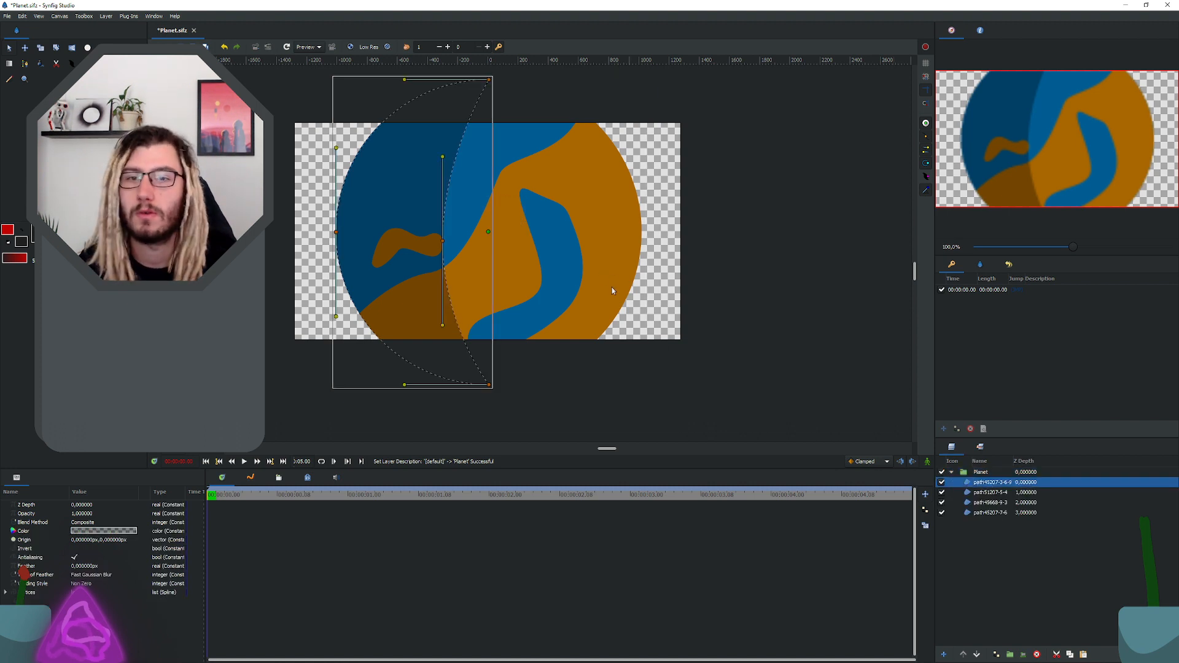
{"action": "left_click", "coordinate": [1009, 472]}
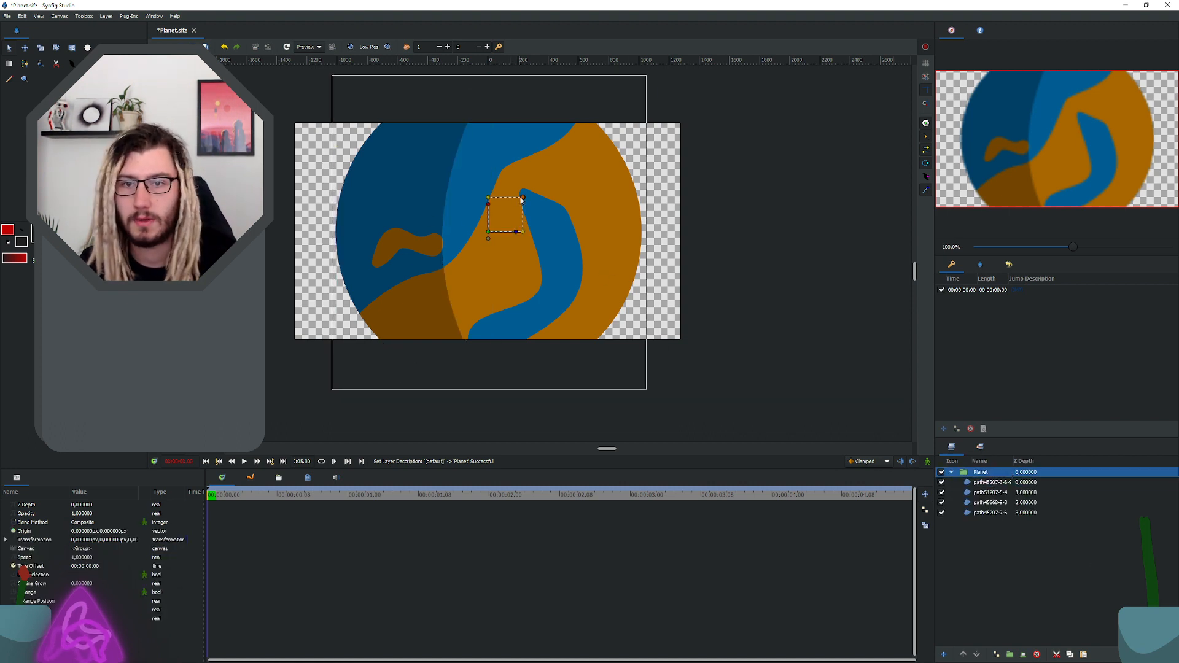
{"action": "left_click_drag", "start_coordinate": [522, 198], "coordinate": [531, 136]}
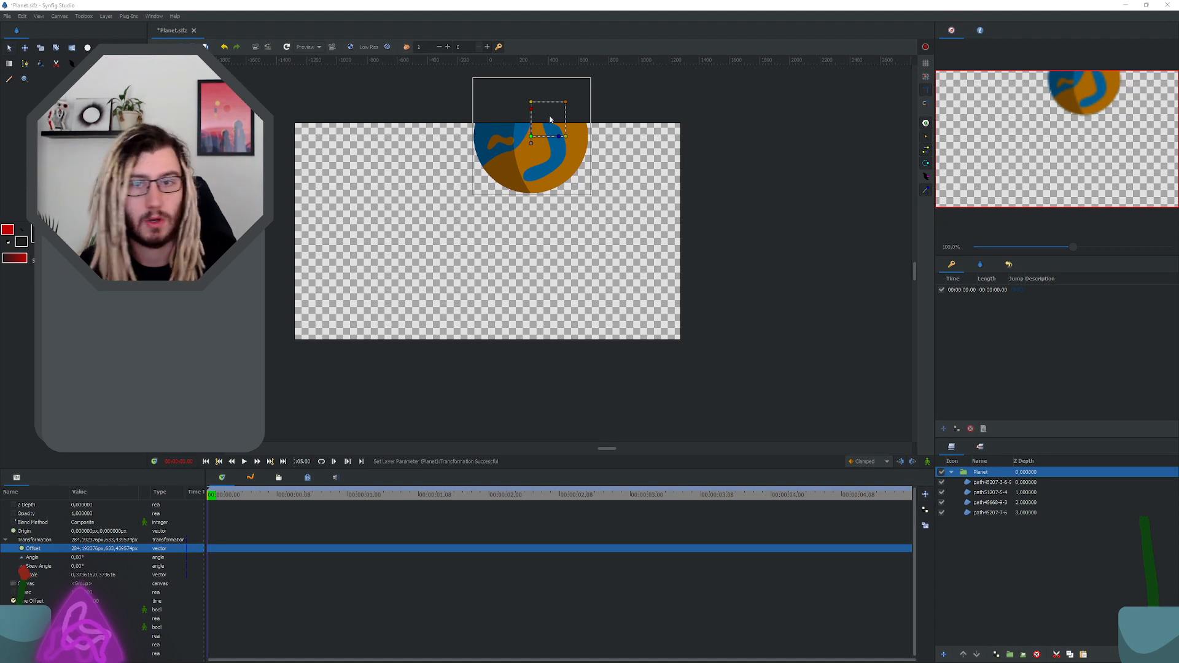
Step: Undo the Planet group's trial moves back to the canvas centre, keeping its reduced scale
{"action": "left_click", "coordinate": [627, 250]}
{"action": "key", "text": "ctrl+z"}
{"action": "key", "text": "ctrl+z"}
{"action": "key", "text": "ctrl+z"}
{"action": "key", "text": "ctrl+z"}
{"action": "key", "text": "ctrl+z"}
{"action": "key", "text": "ctrl+z"}
{"action": "key", "text": "ctrl+z"}
{"action": "key", "text": "ctrl+z"}
{"action": "key", "text": "ctrl+z"}
{"action": "key", "text": "ctrl+z"}
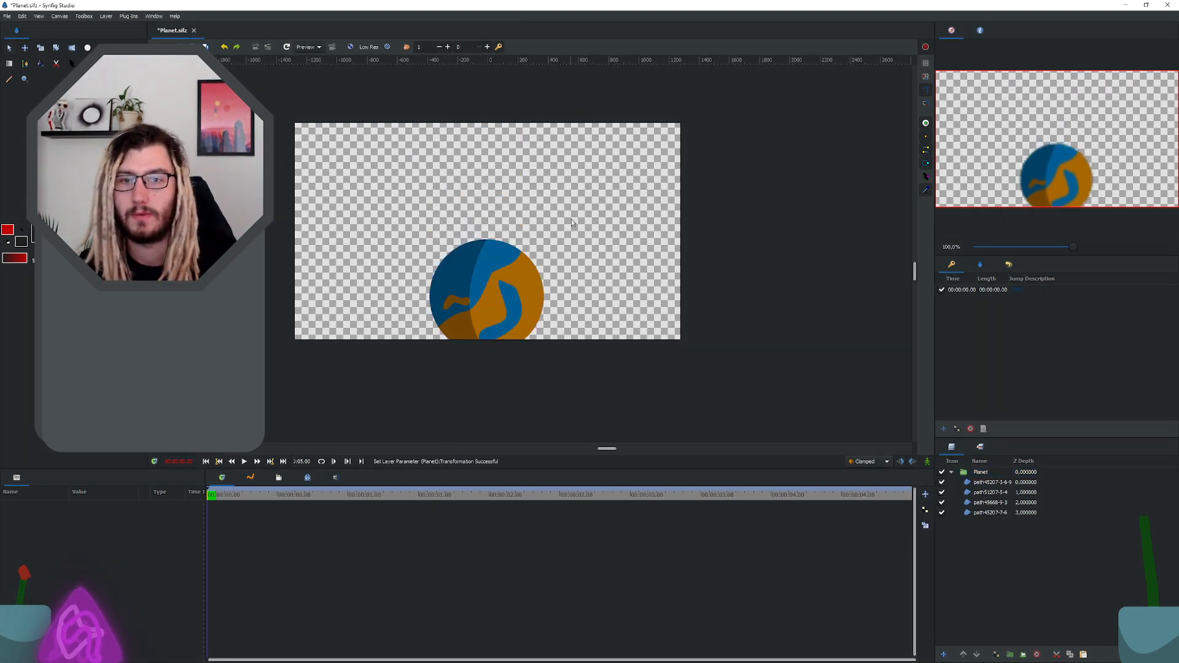
{"action": "key", "text": "ctrl+z"}
{"action": "key", "text": "ctrl+z"}
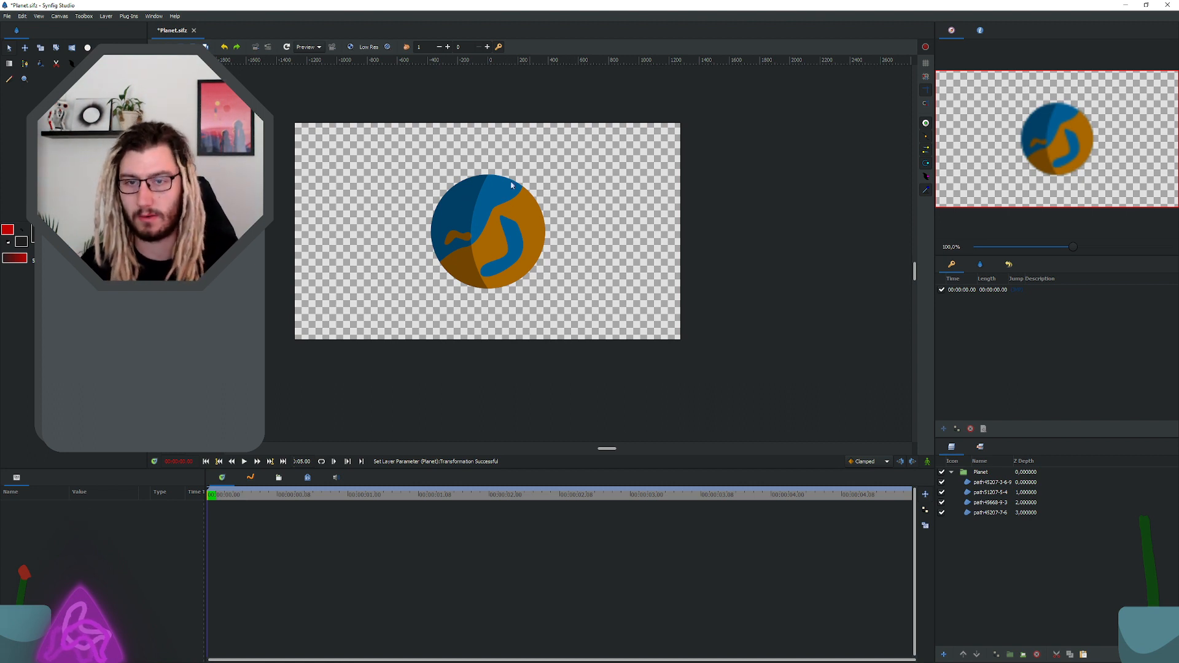
Step: Duplicate the full blue circle layer at the bottom of the Planet group and name the upper copy Mask
{"action": "left_click", "coordinate": [989, 482]}
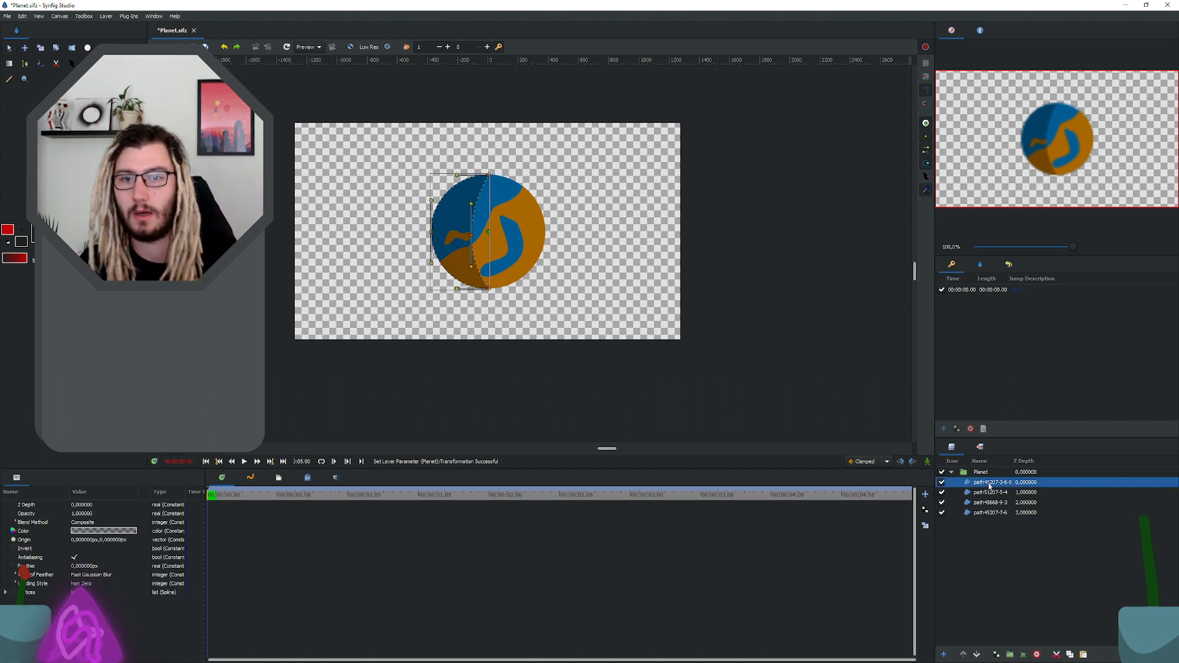
{"action": "left_click", "coordinate": [989, 493]}
{"action": "left_click", "coordinate": [990, 503]}
{"action": "left_click", "coordinate": [989, 514]}
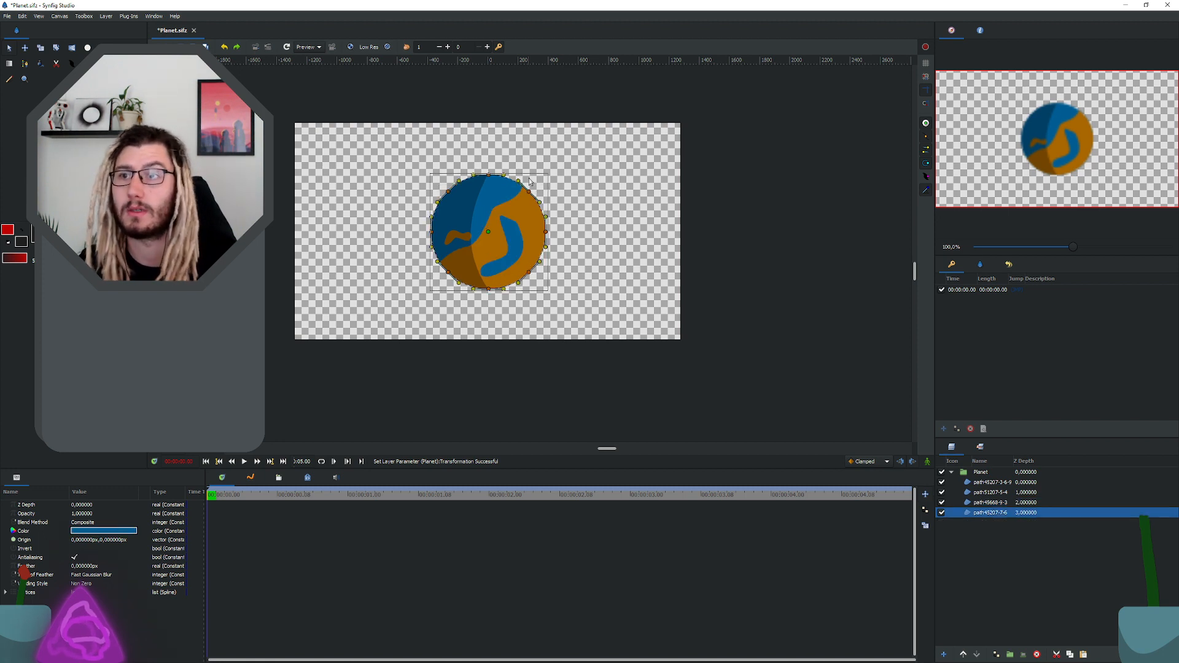
{"action": "right_click", "coordinate": [999, 516]}
{"action": "left_click", "coordinate": [998, 516]}
{"action": "right_click", "coordinate": [999, 515]}
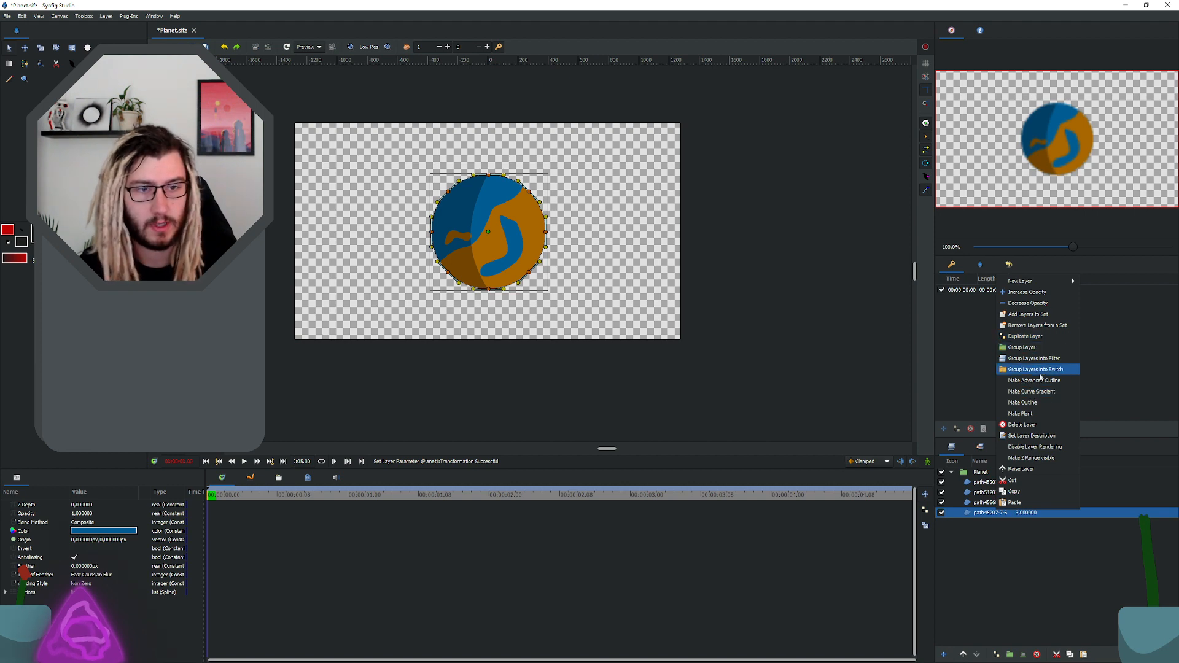
{"action": "left_click", "coordinate": [1026, 336]}
{"action": "double_click", "coordinate": [990, 512]}
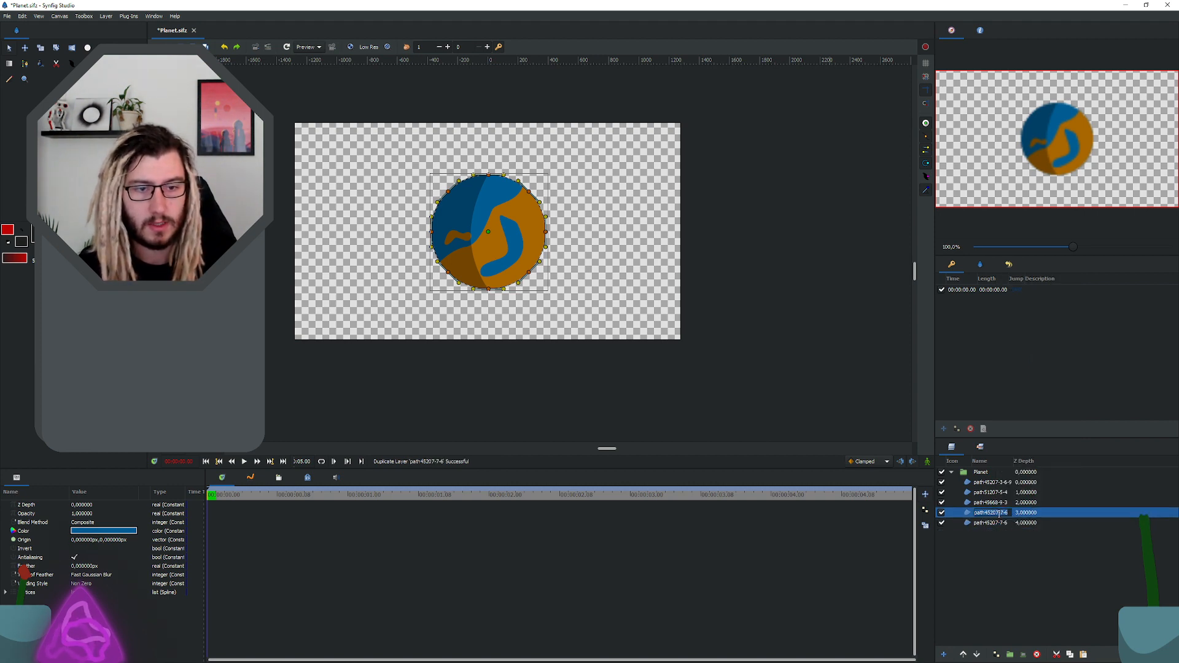
{"action": "type", "text": "Ma"}
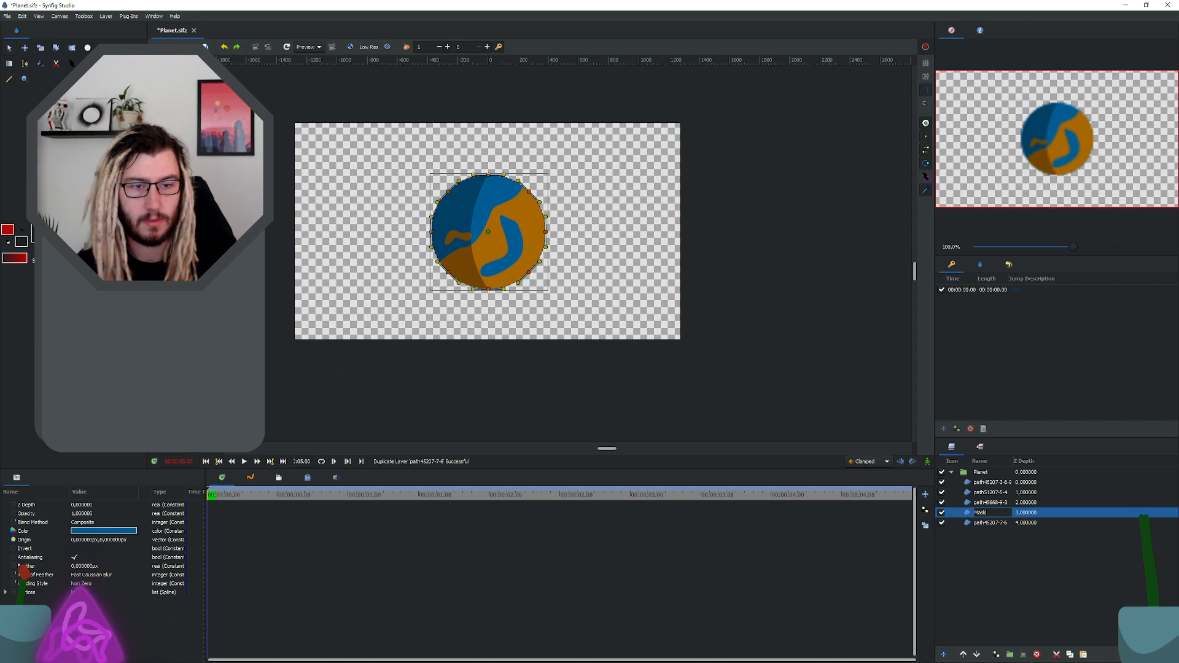
{"action": "type", "text": "sk"}
{"action": "key", "text": "Return"}
Step: Rename the lowest blue circle layer to water and the large orange shape's layer to land
{"action": "double_click", "coordinate": [991, 522]}
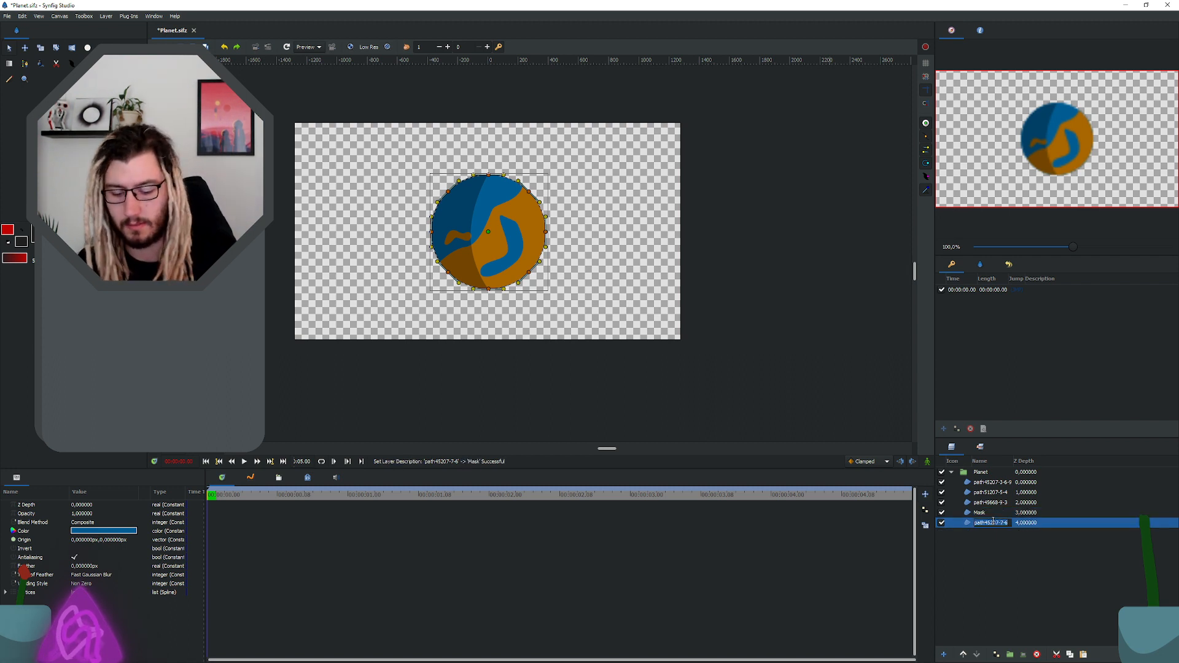
{"action": "type", "text": "water"}
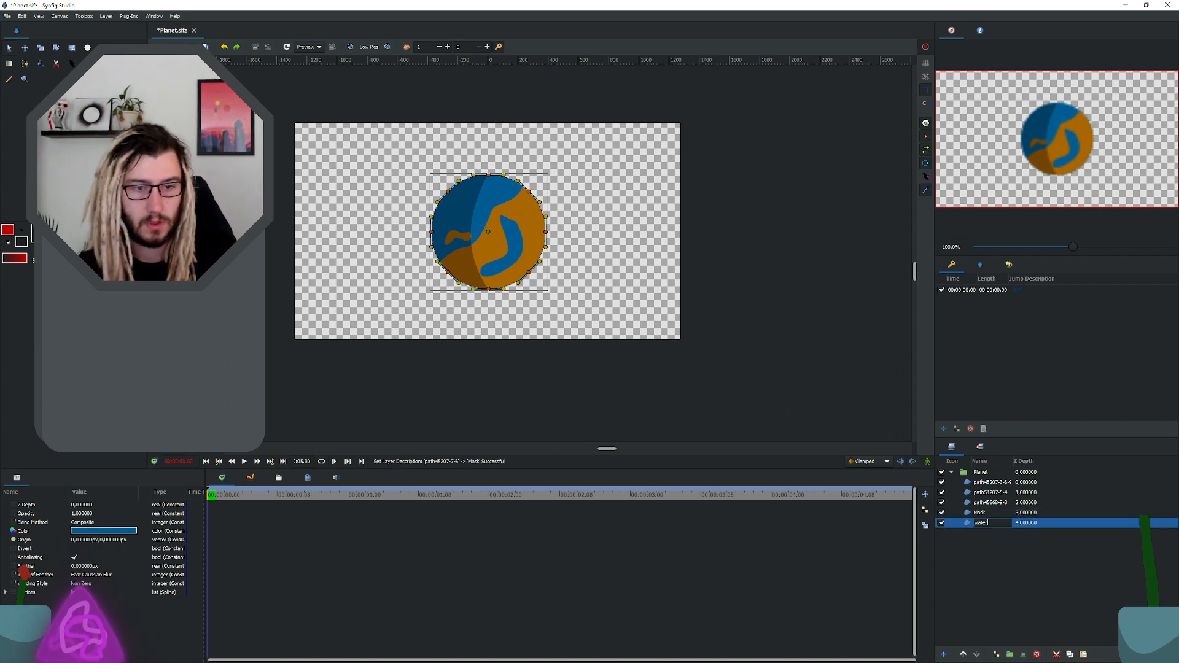
{"action": "key", "text": "Return"}
{"action": "double_click", "coordinate": [996, 502]}
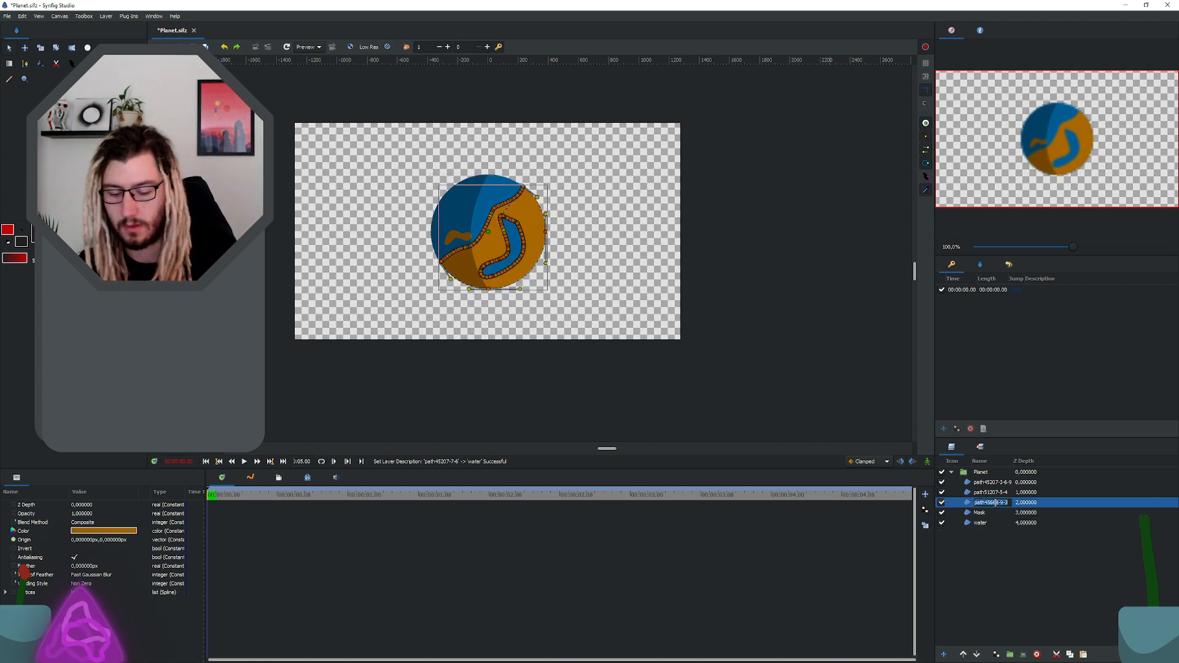
{"action": "type", "text": "land"}
{"action": "key", "text": "Return"}
Step: Raise the Mask layer to the top of the Planet group
{"action": "left_click", "coordinate": [982, 513]}
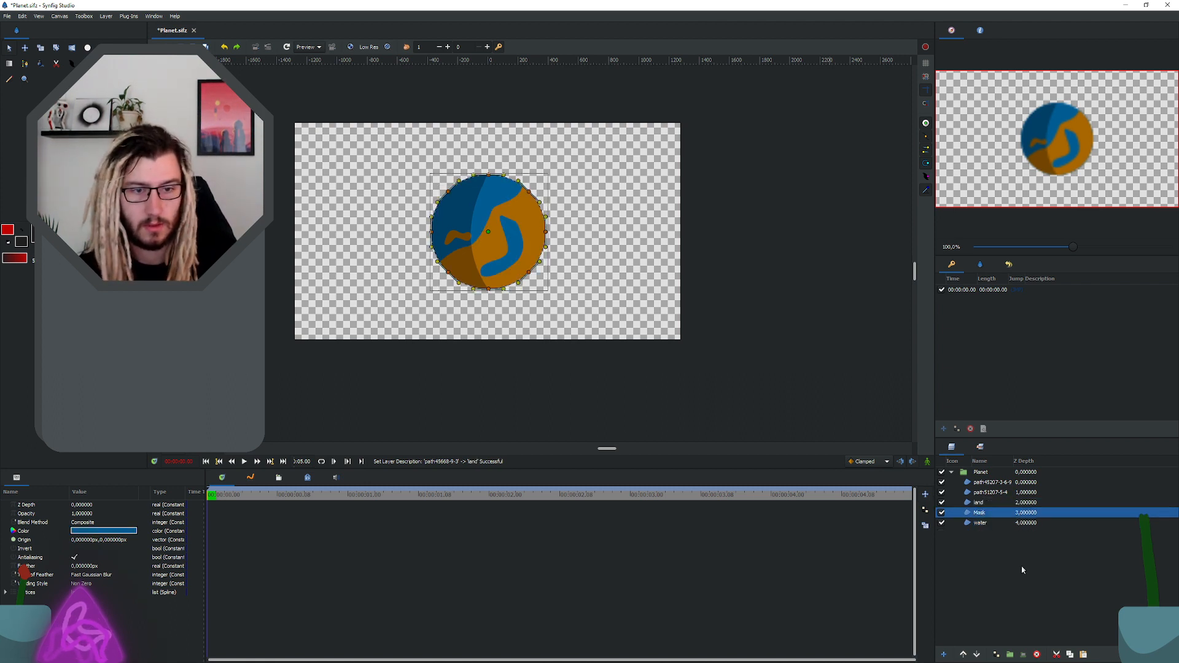
{"action": "left_click", "coordinate": [963, 654]}
{"action": "left_click", "coordinate": [962, 654]}
{"action": "left_click", "coordinate": [963, 655]}
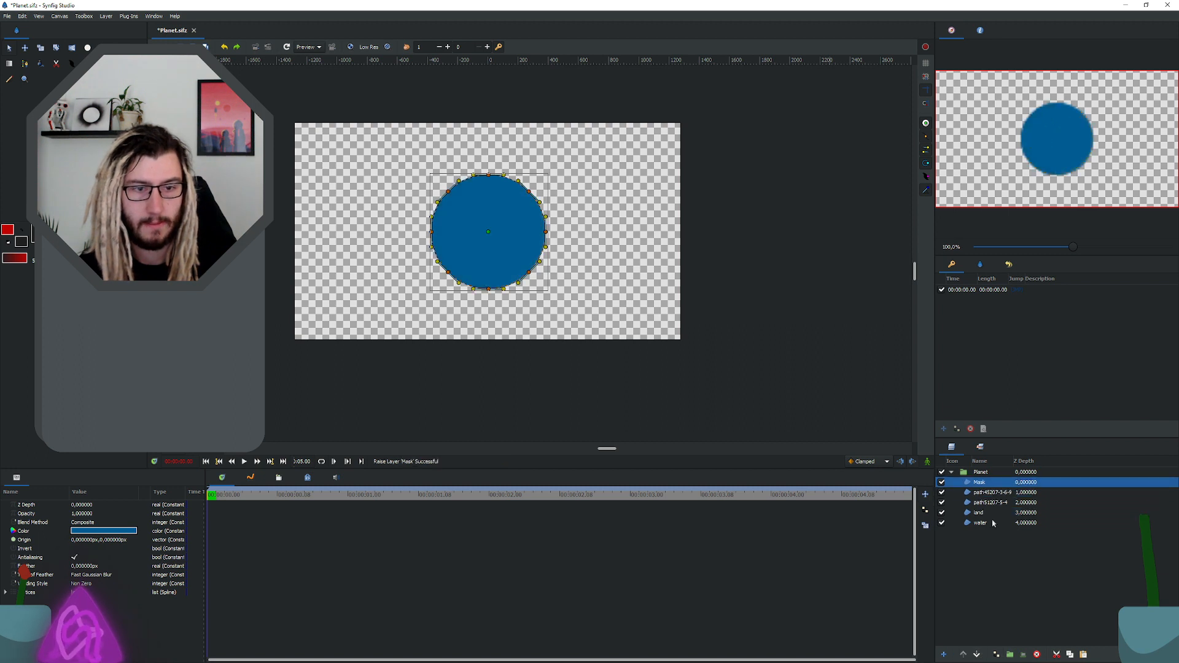
Step: Rename the dark crescent's path layer to schadow and raise it above the Mask layer
{"action": "left_click", "coordinate": [985, 493]}
{"action": "left_click", "coordinate": [993, 483]}
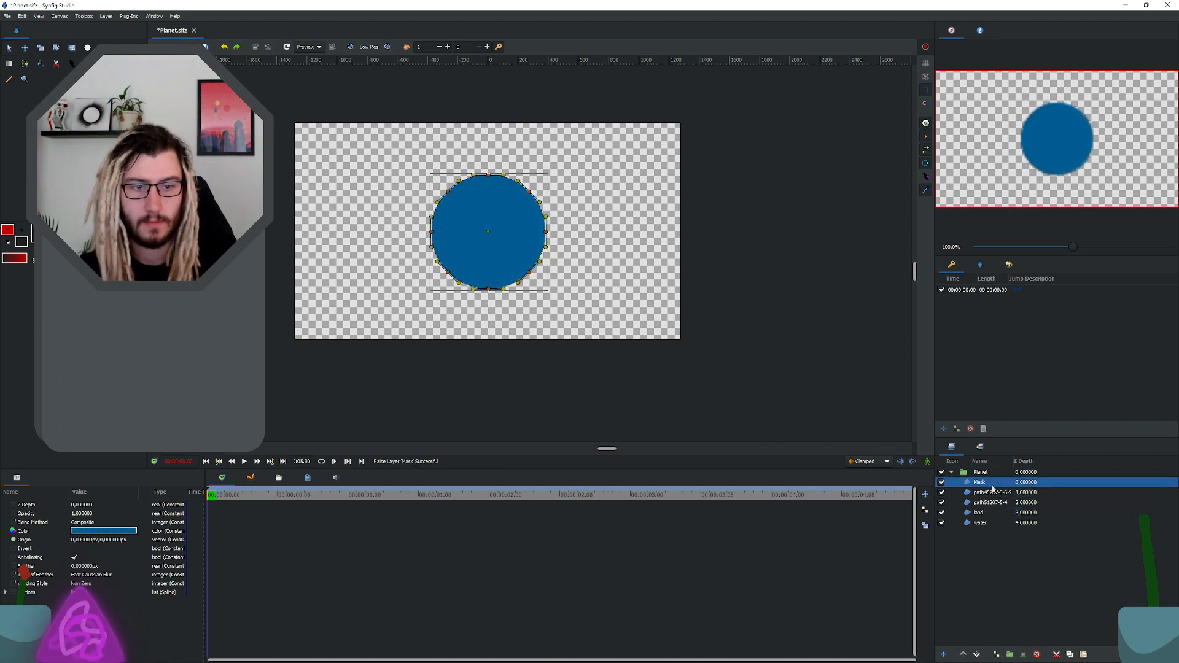
{"action": "left_click", "coordinate": [992, 494]}
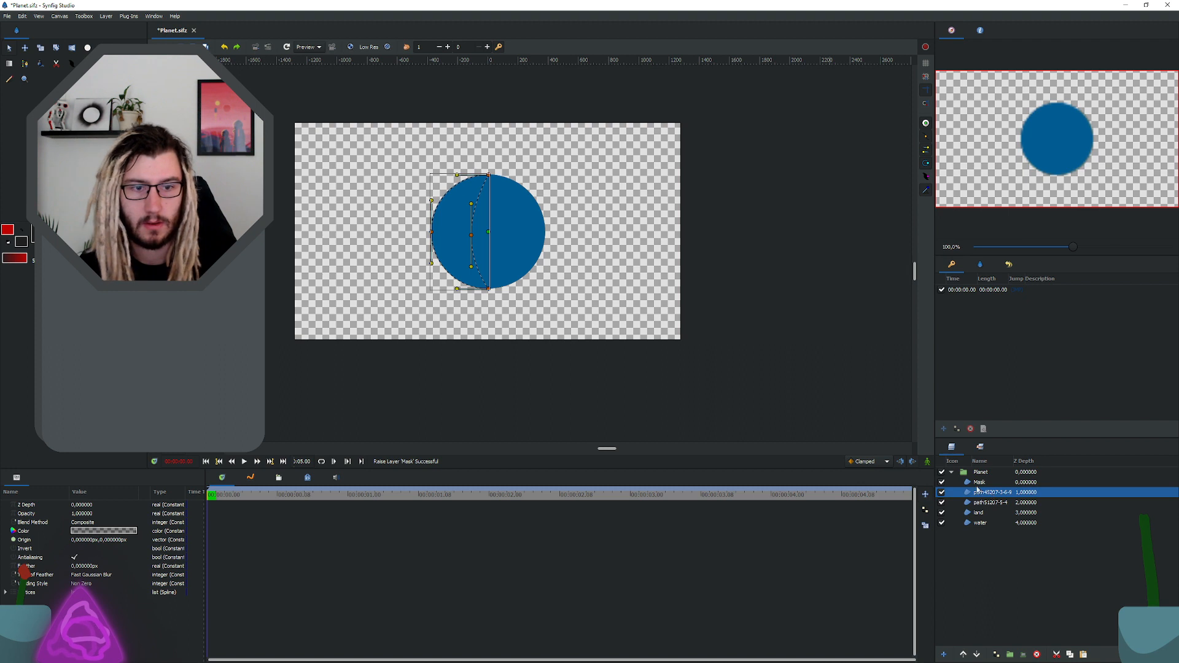
{"action": "left_click", "coordinate": [988, 503]}
{"action": "left_click", "coordinate": [990, 494]}
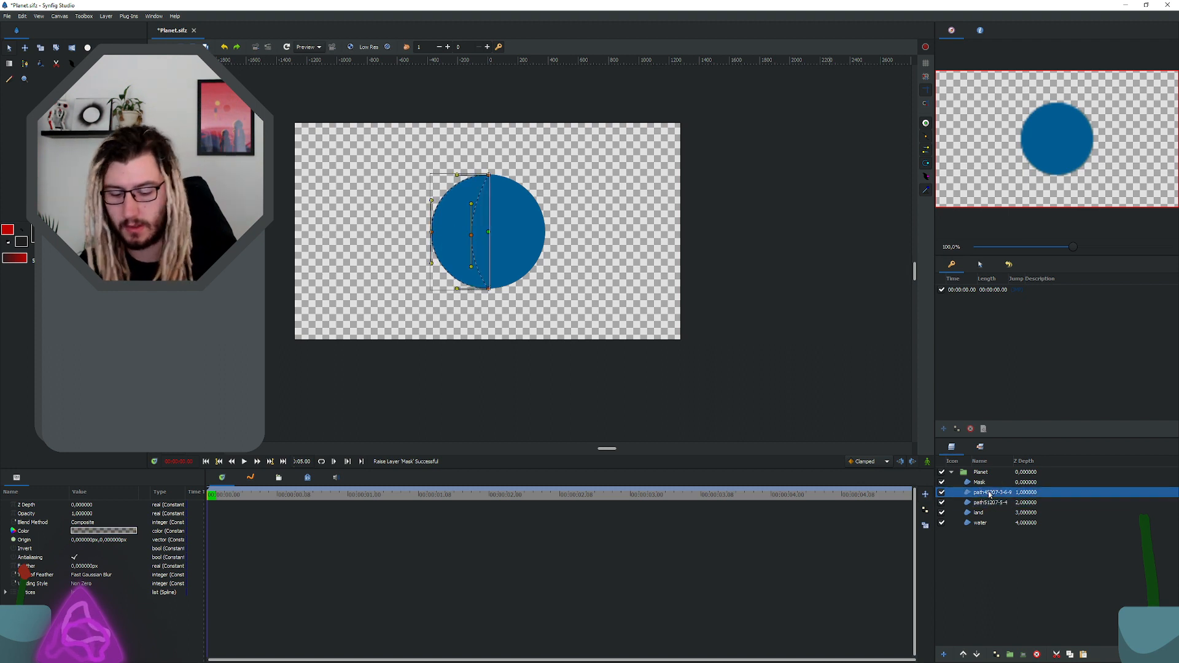
{"action": "double_click", "coordinate": [989, 494]}
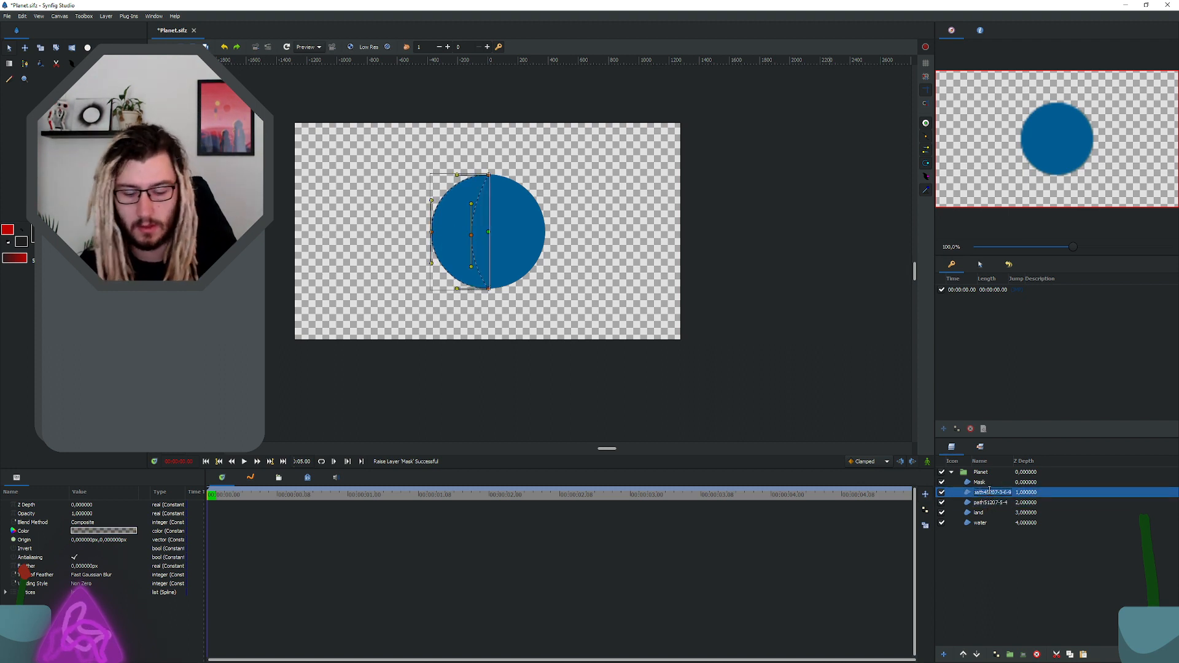
{"action": "type", "text": "schadow"}
{"action": "key", "text": "Return"}
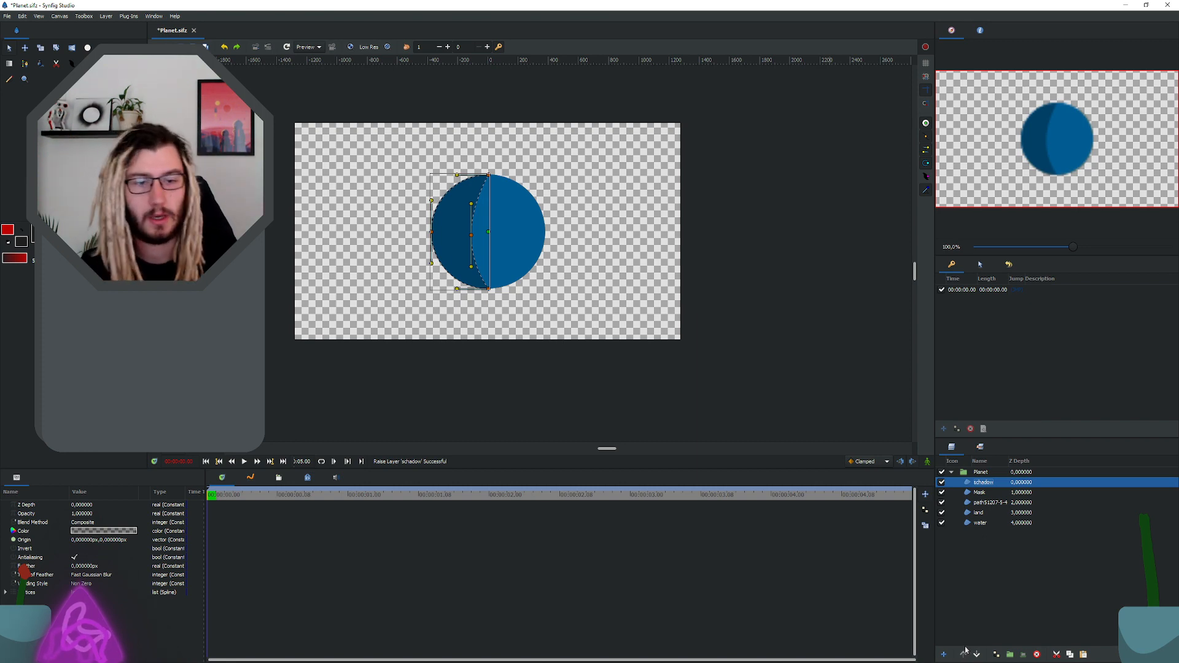
Step: Rename the remaining path layer, the small orange shape, to island
{"action": "left_click", "coordinate": [1014, 504]}
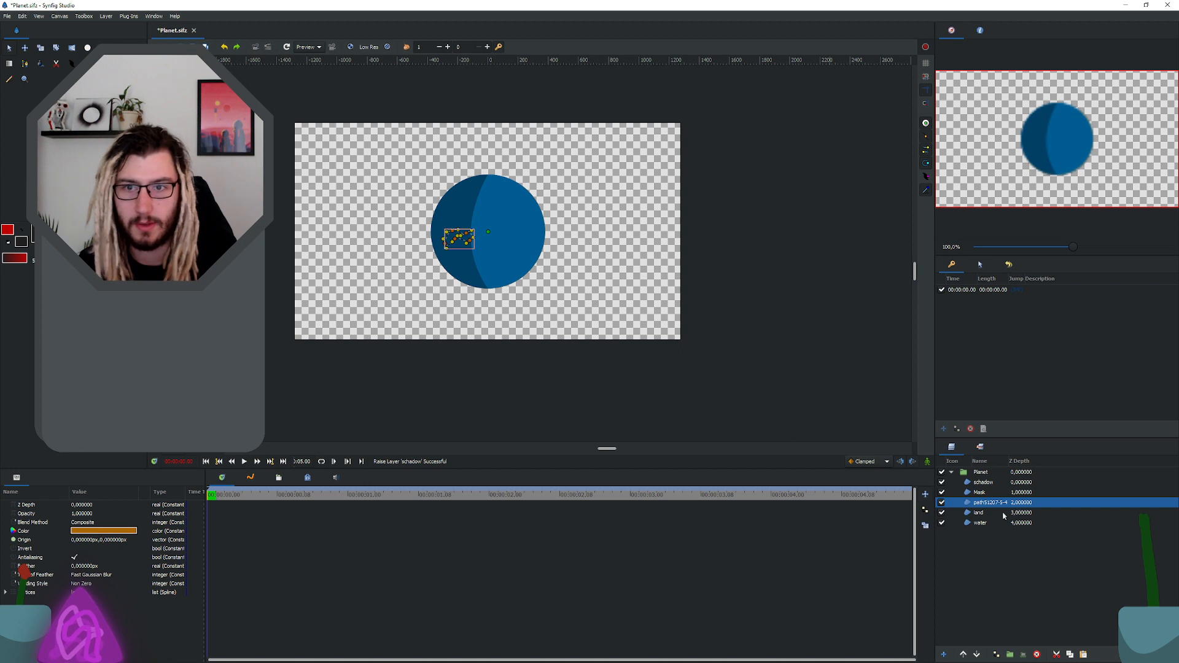
{"action": "double_click", "coordinate": [997, 502]}
{"action": "type", "text": "island"}
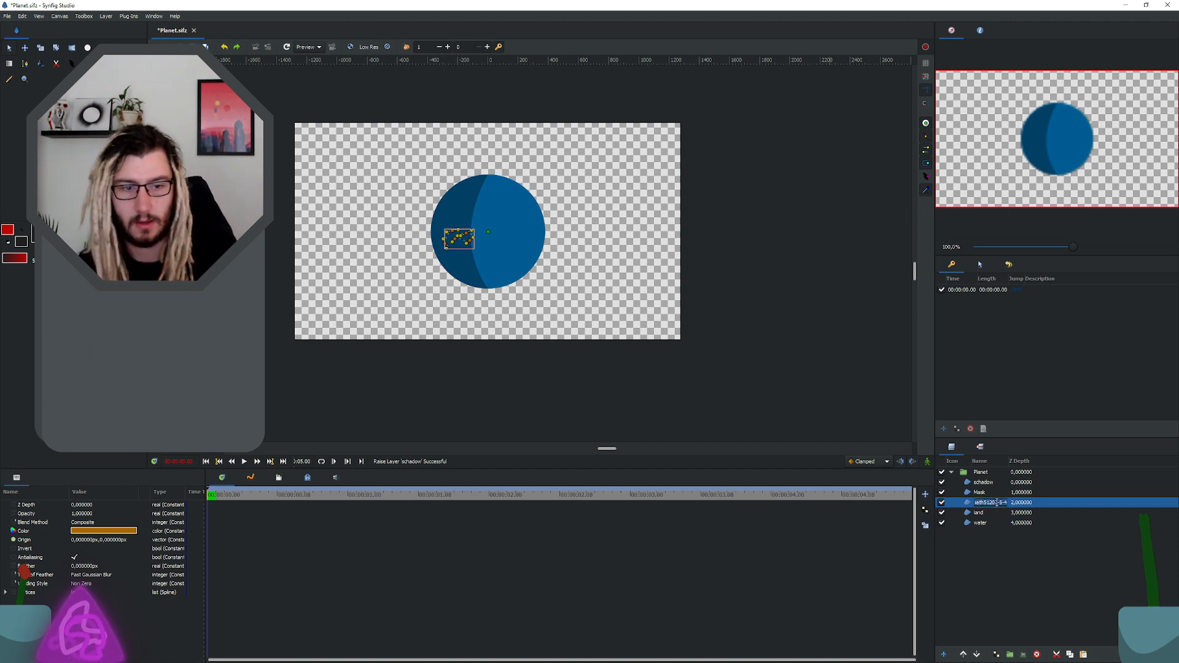
{"action": "key", "text": "Return"}
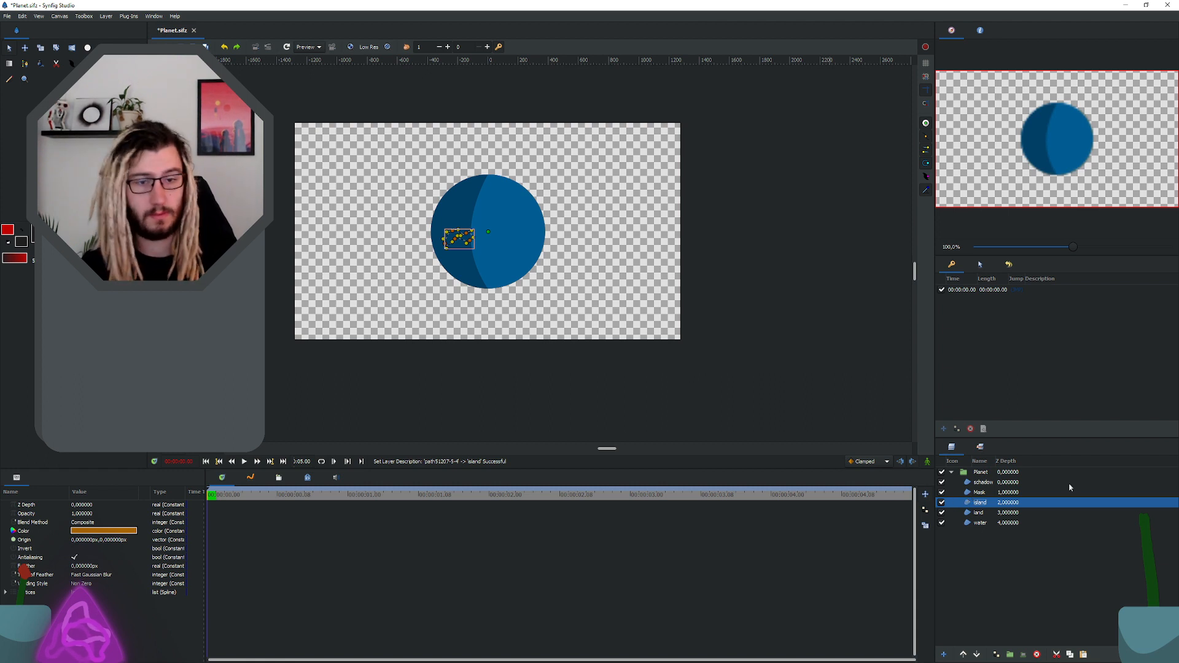
{"action": "left_click", "coordinate": [996, 483]}
{"action": "right_click", "coordinate": [996, 484]}
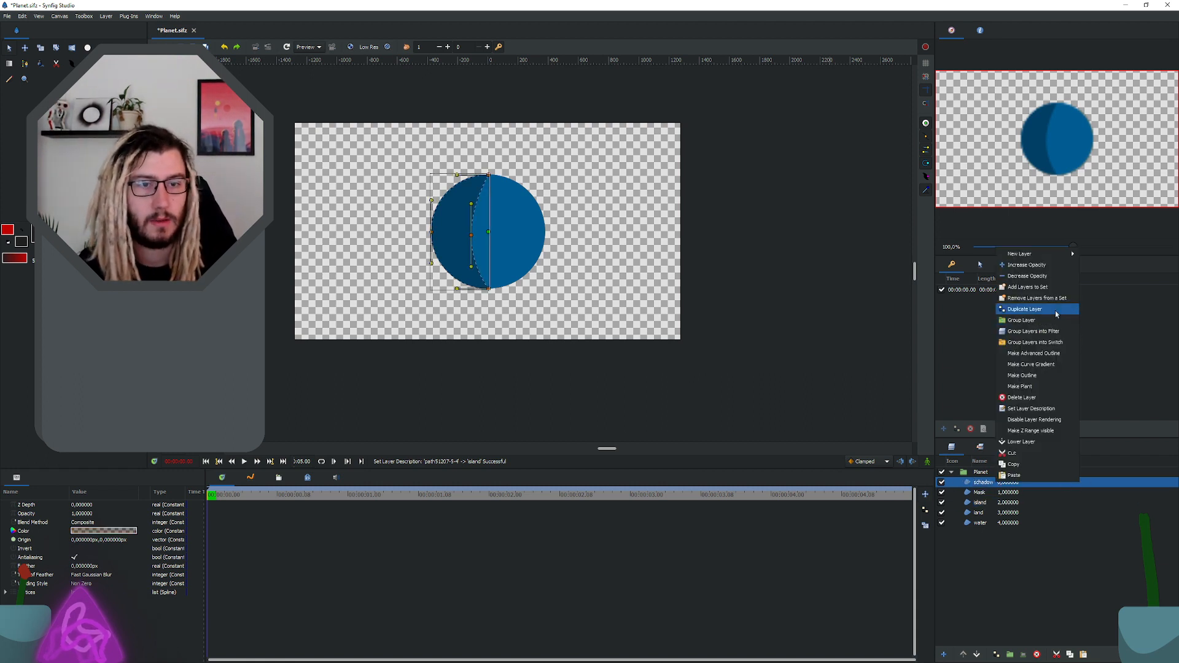
{"action": "mouse_move", "coordinate": [1044, 254]}
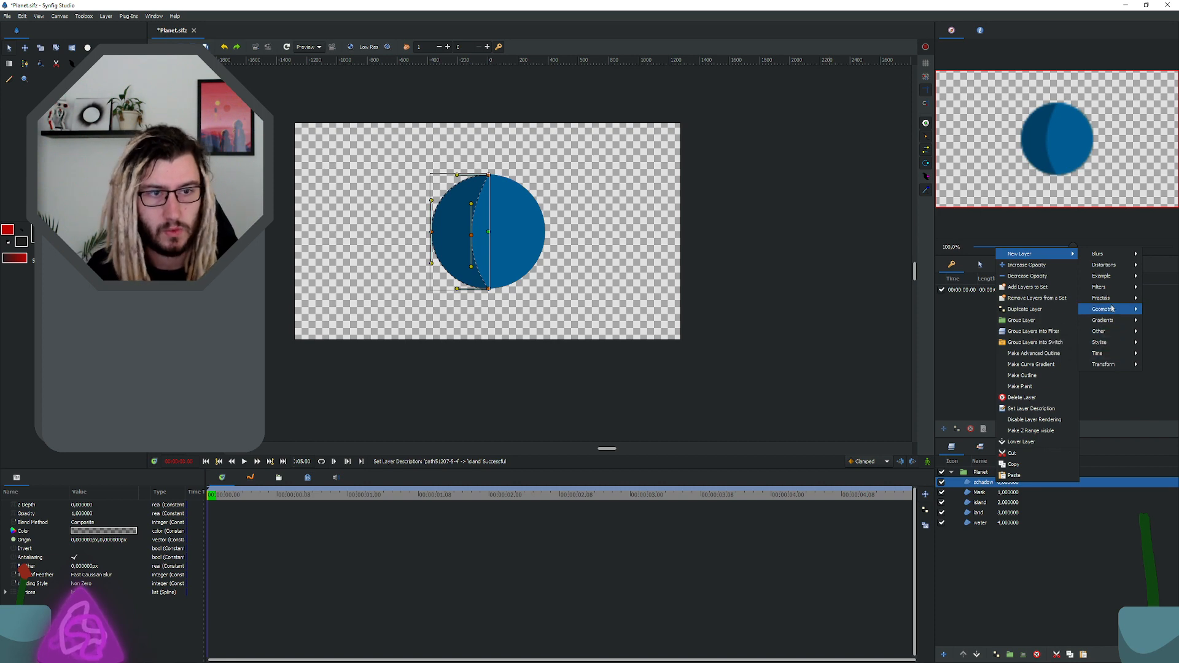
{"action": "mouse_move", "coordinate": [1113, 309]}
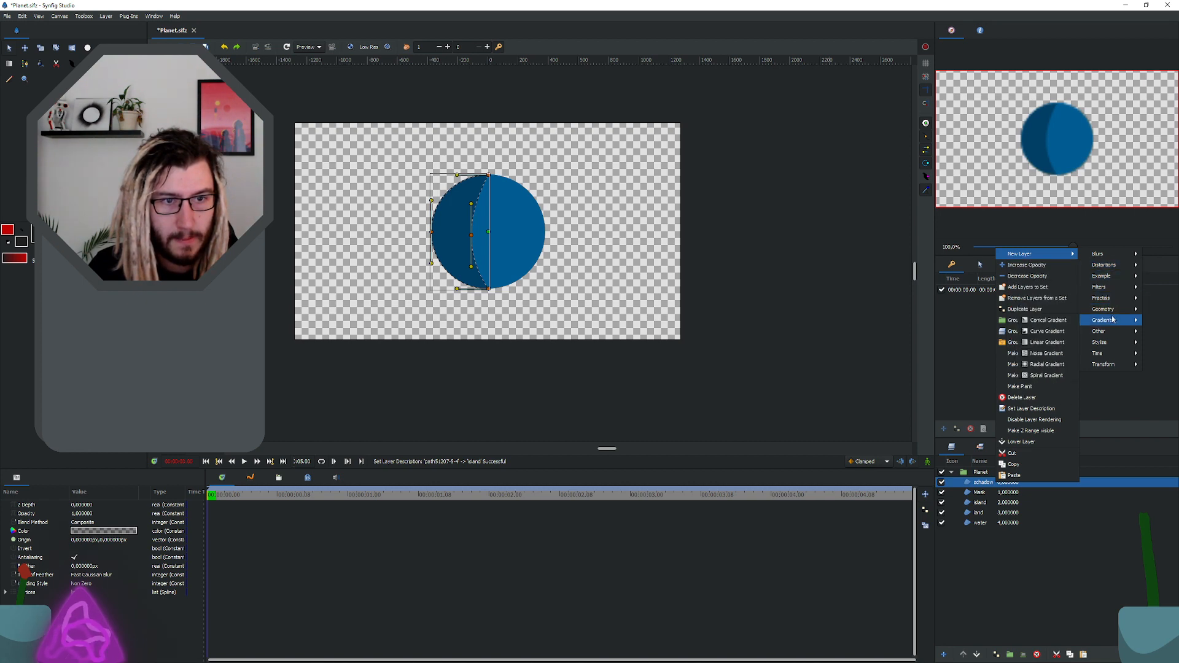
{"action": "mouse_move", "coordinate": [1113, 334]}
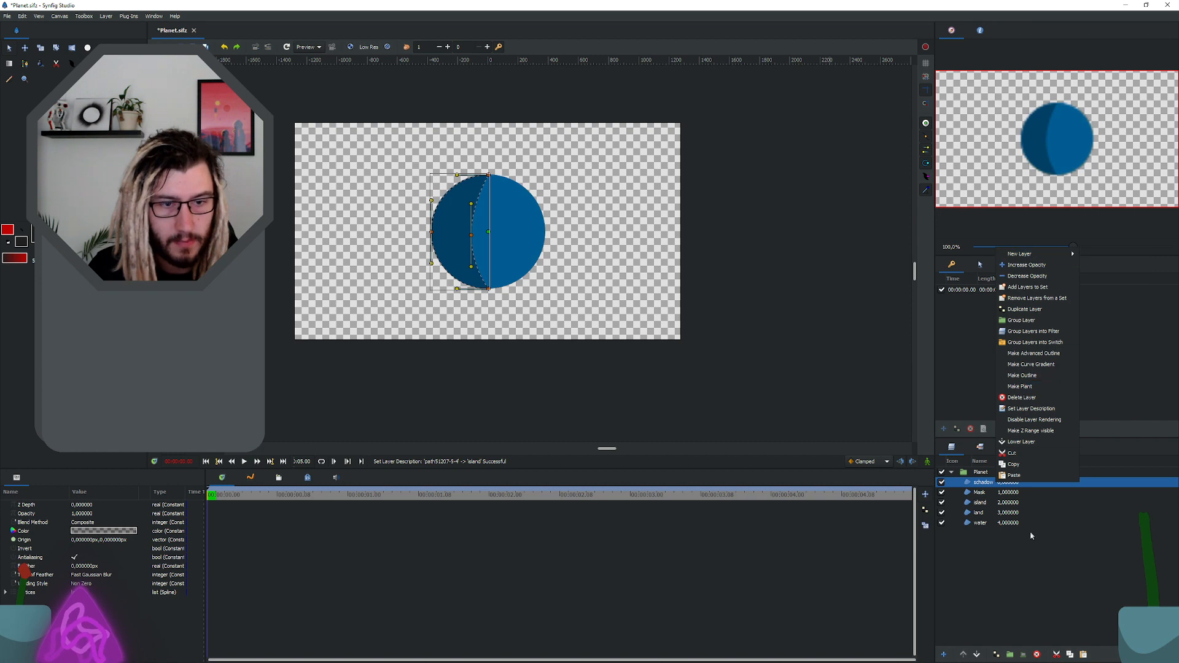
{"action": "left_click", "coordinate": [1031, 536]}
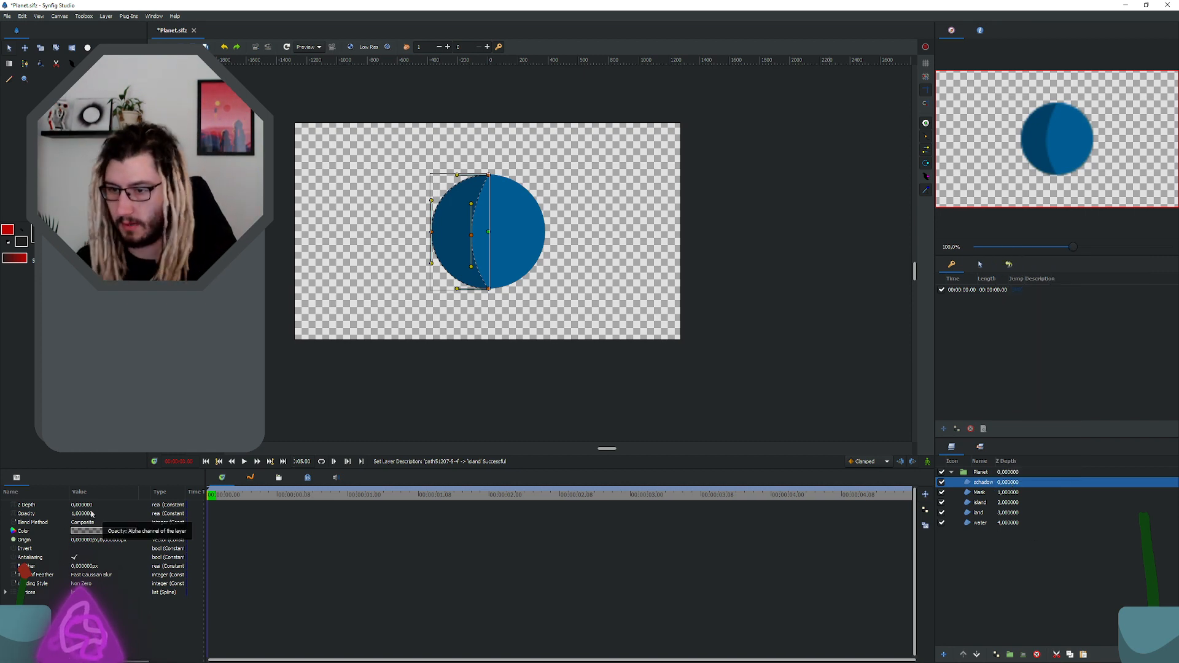
Step: Set the schadow layer's blend method to Alpha
{"action": "left_click", "coordinate": [90, 523]}
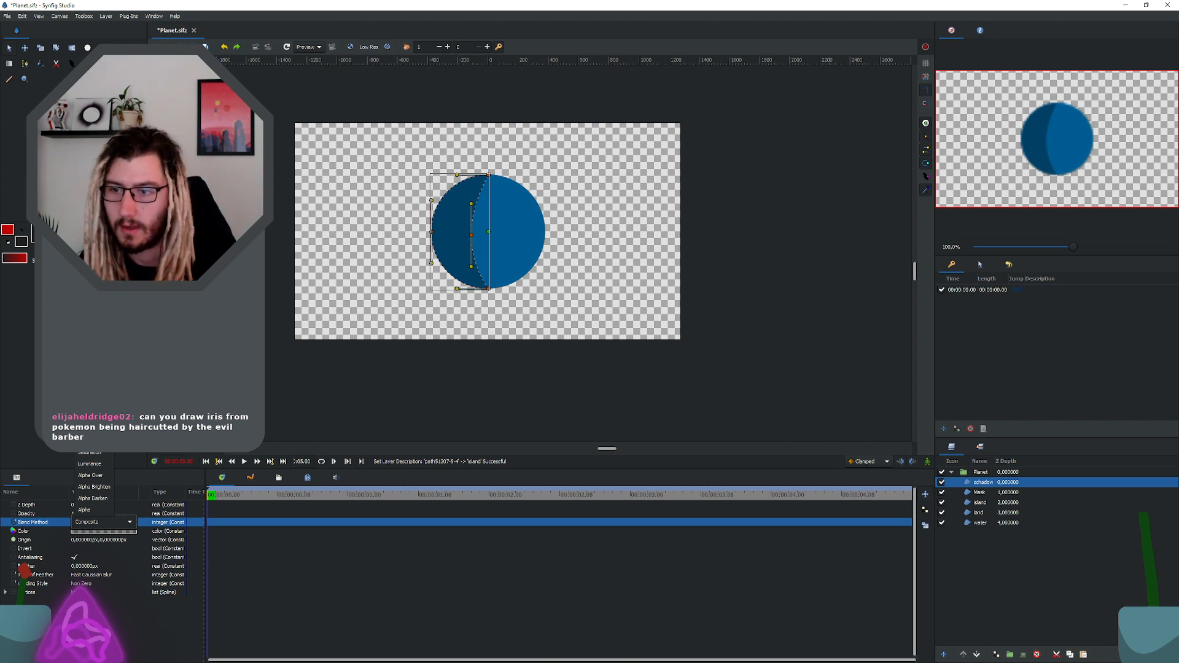
{"action": "left_click", "coordinate": [96, 510]}
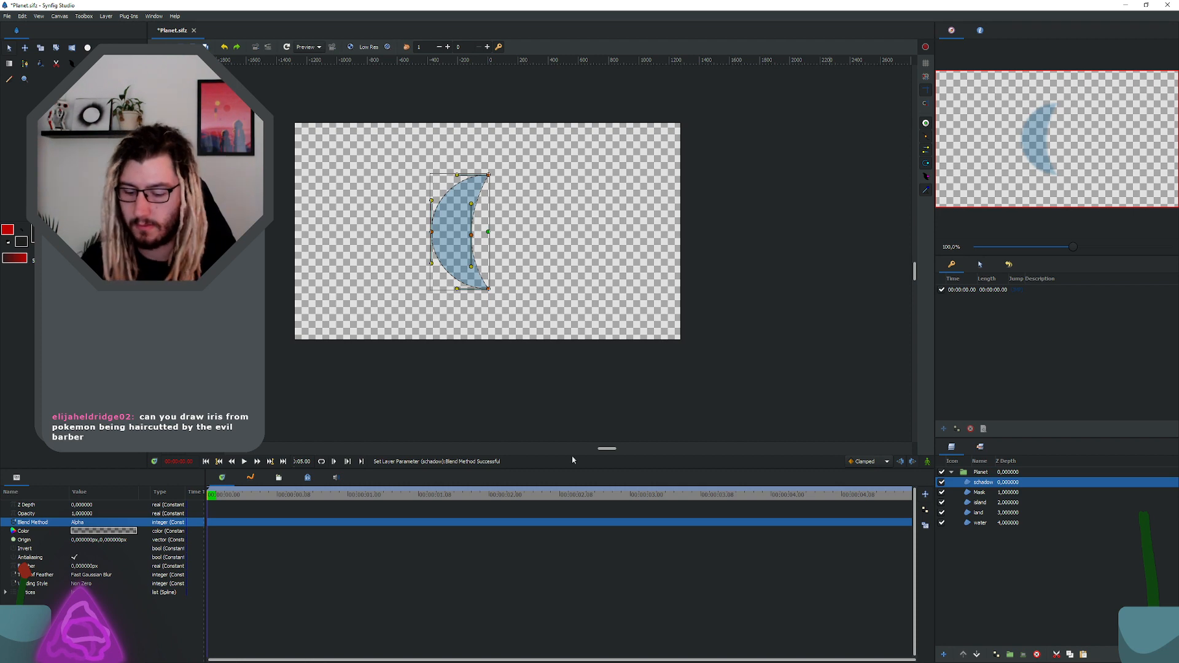
Step: Undo the schadow layer's blend method change
{"action": "key", "text": "ctrl+z"}
{"action": "scroll", "coordinate": [487, 243], "scroll_direction": "up", "scroll_amount": 4}
{"action": "scroll", "coordinate": [487, 243], "scroll_direction": "up", "scroll_amount": 1}
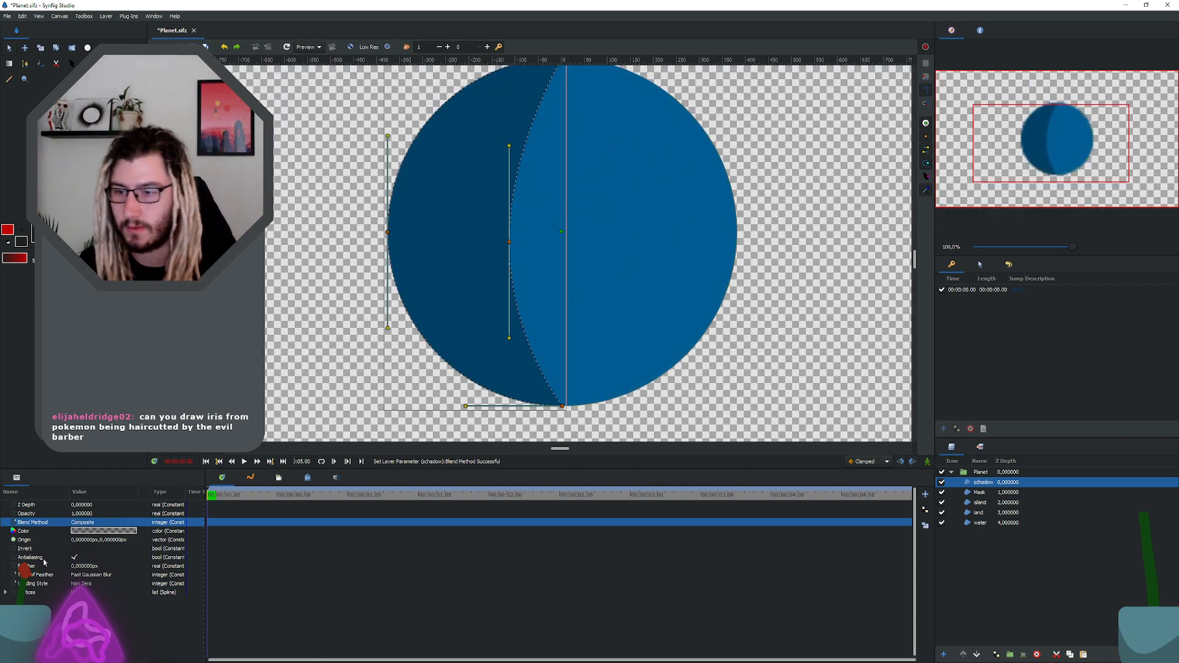
Step: Set the Mask layer's color to black (#000000) and adopt it as the default outline color
{"action": "left_click", "coordinate": [980, 492]}
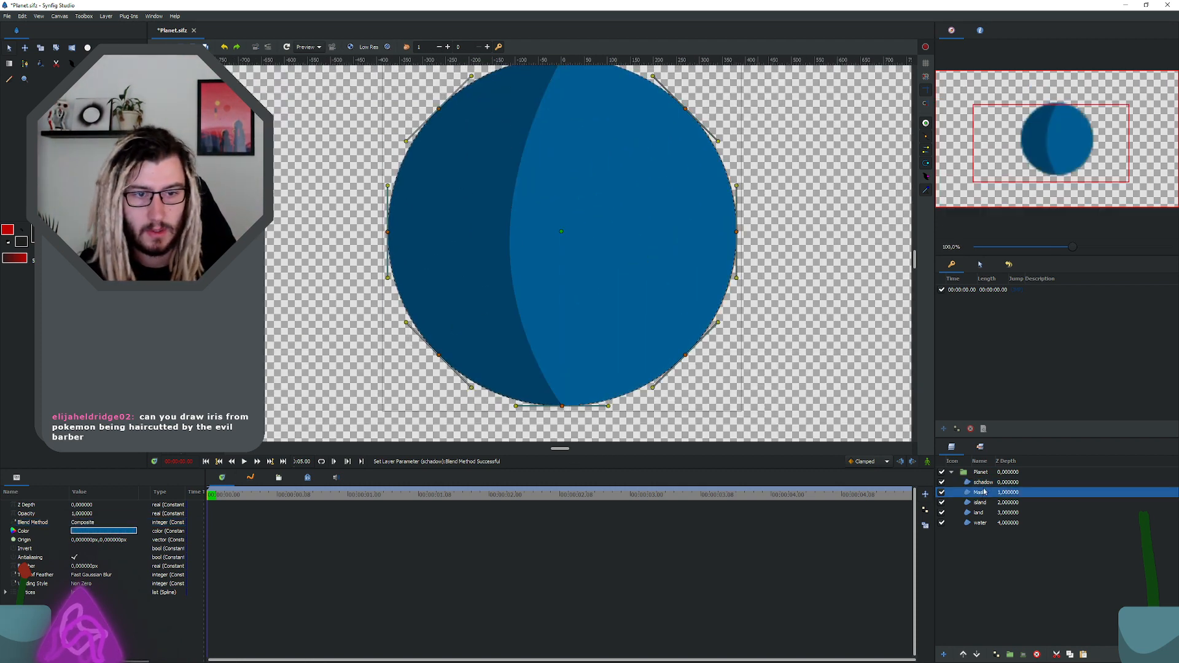
{"action": "left_click", "coordinate": [982, 483]}
{"action": "left_click", "coordinate": [983, 492]}
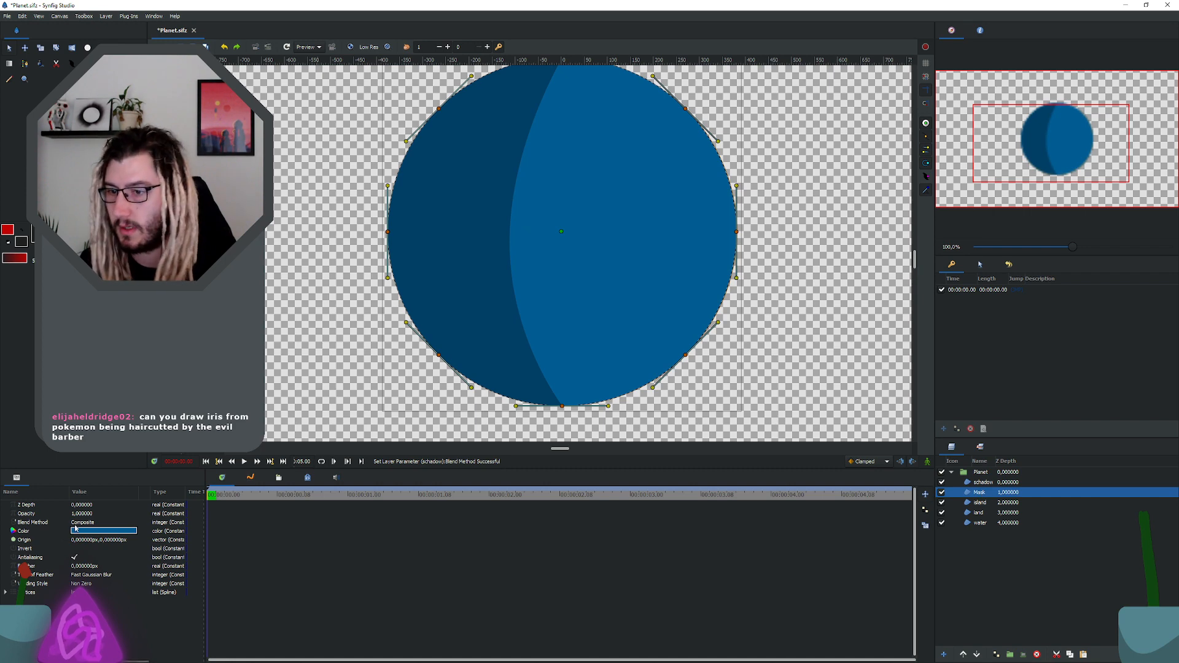
{"action": "double_click", "coordinate": [134, 529]}
{"action": "left_click_drag", "start_coordinate": [465, 352], "coordinate": [521, 357]}
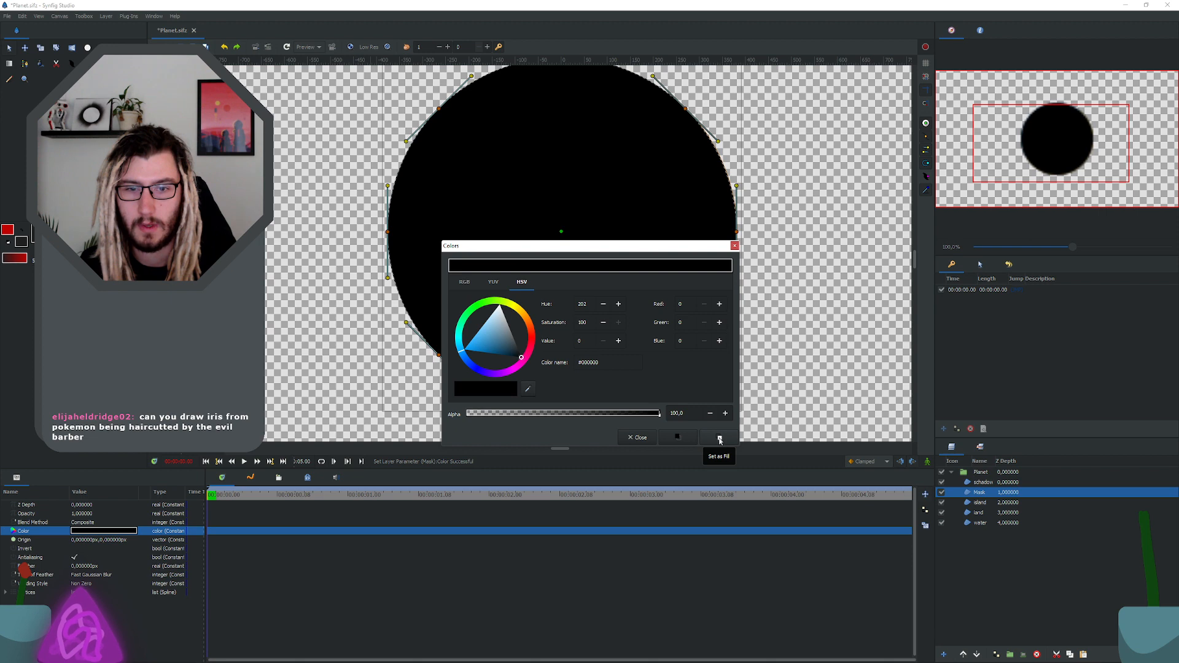
{"action": "left_click", "coordinate": [685, 441]}
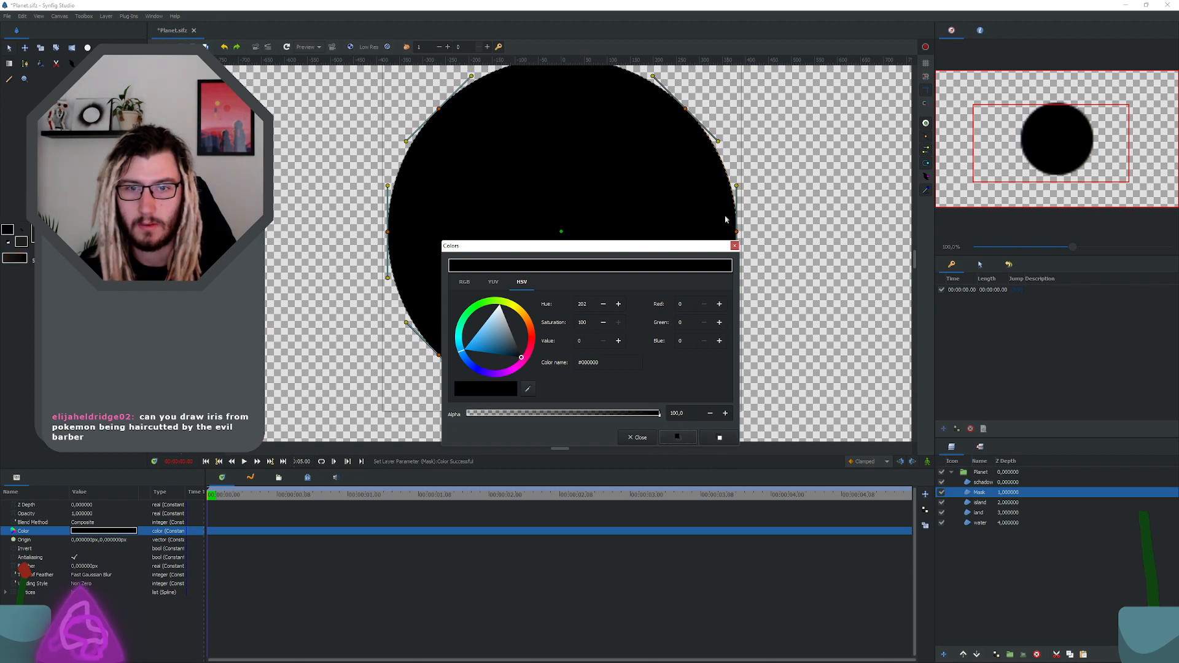
{"action": "left_click", "coordinate": [735, 246]}
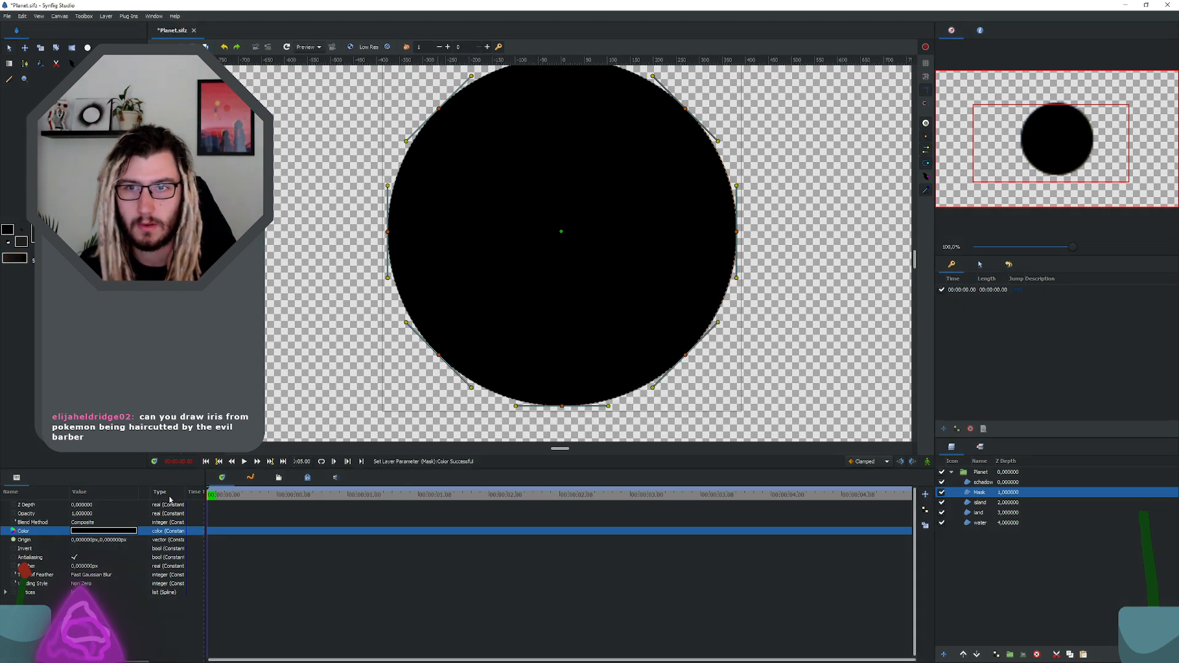
Step: Try the Straight, Onto, Straight Onto, Behind and Overlay blend methods on the Mask layer
{"action": "left_click", "coordinate": [982, 482]}
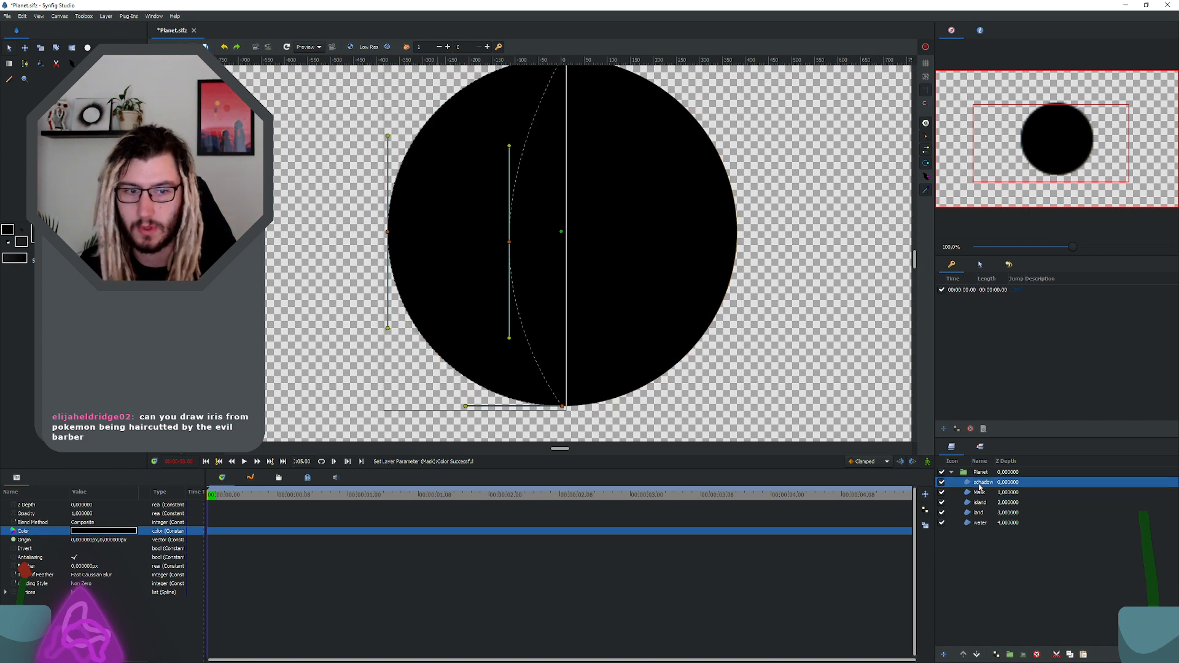
{"action": "left_click", "coordinate": [980, 492]}
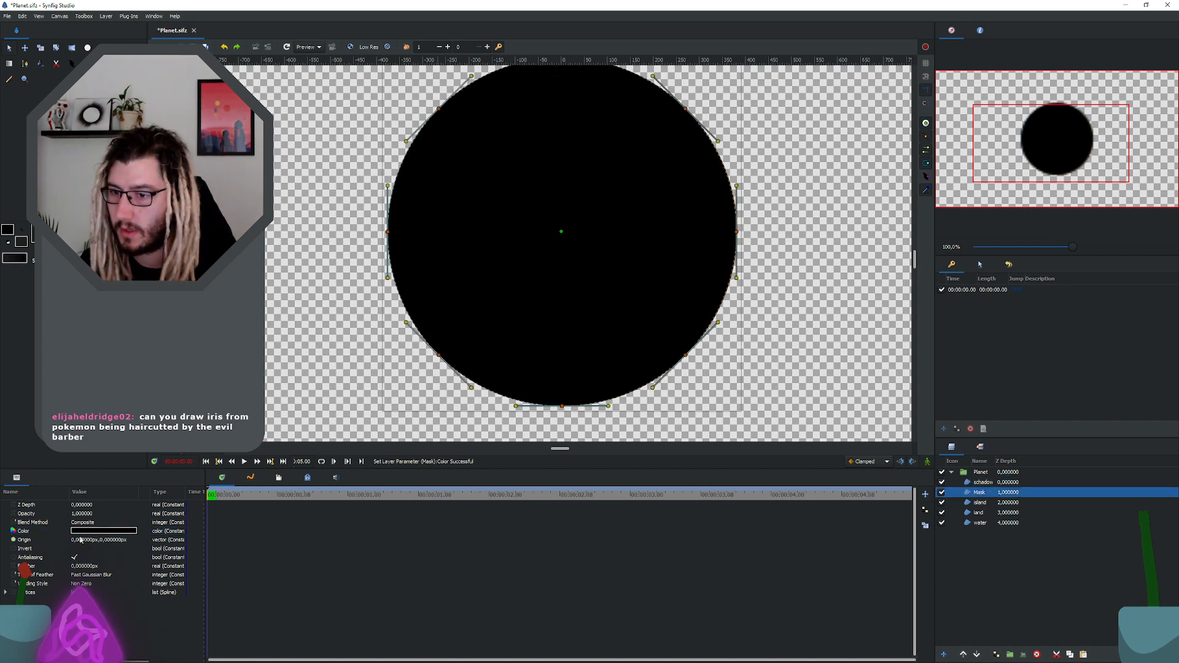
{"action": "left_click", "coordinate": [85, 522]}
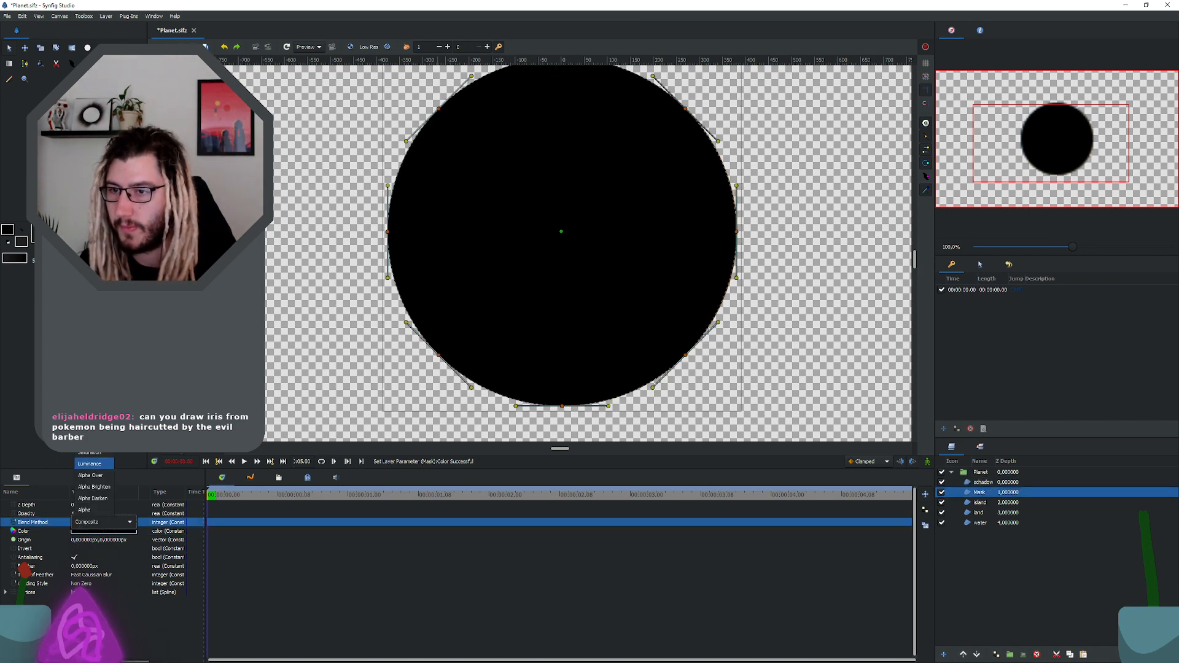
{"action": "left_click", "coordinate": [98, 524]}
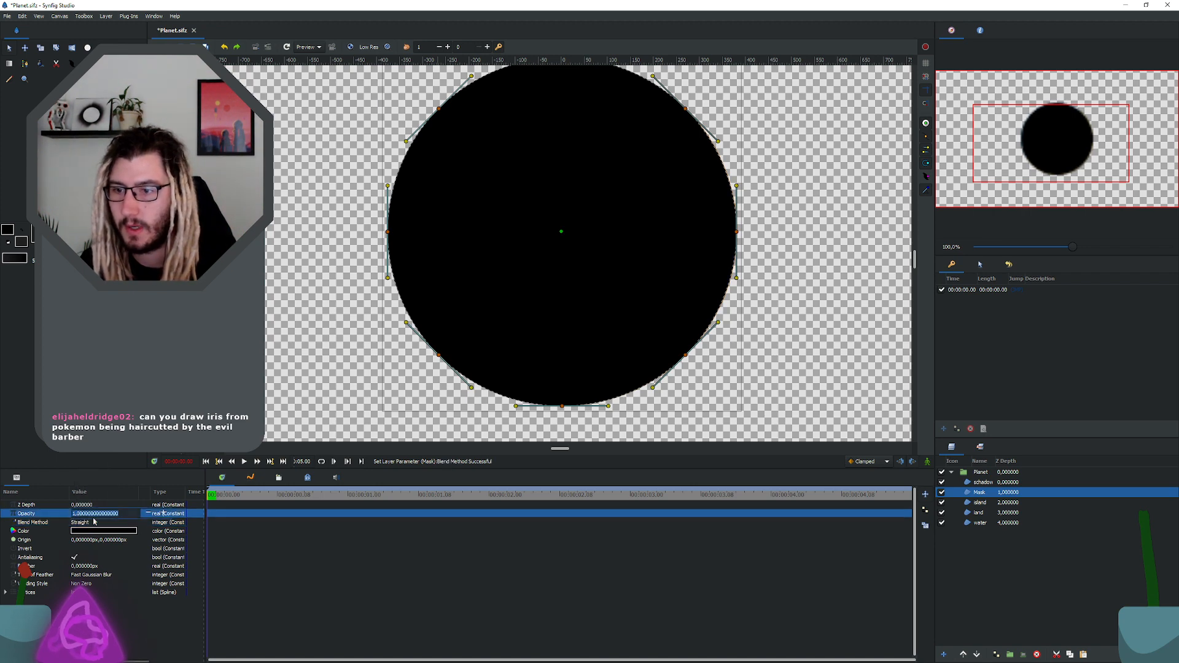
{"action": "left_click", "coordinate": [98, 524]}
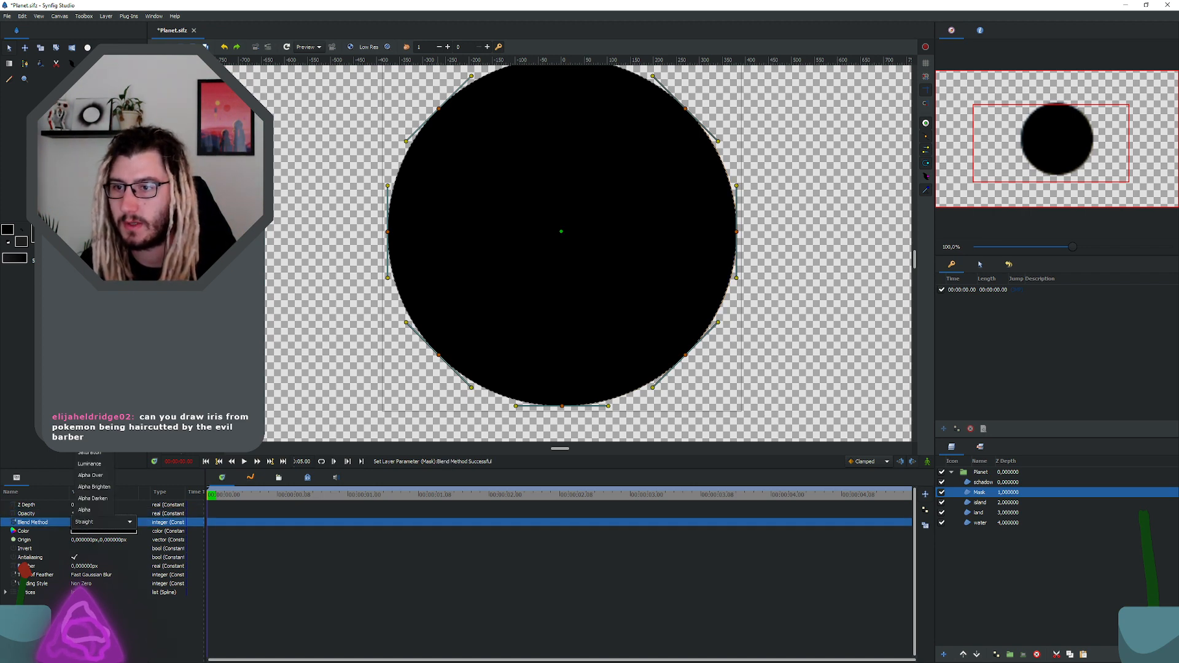
{"action": "left_click", "coordinate": [92, 269]}
{"action": "left_click", "coordinate": [95, 524]}
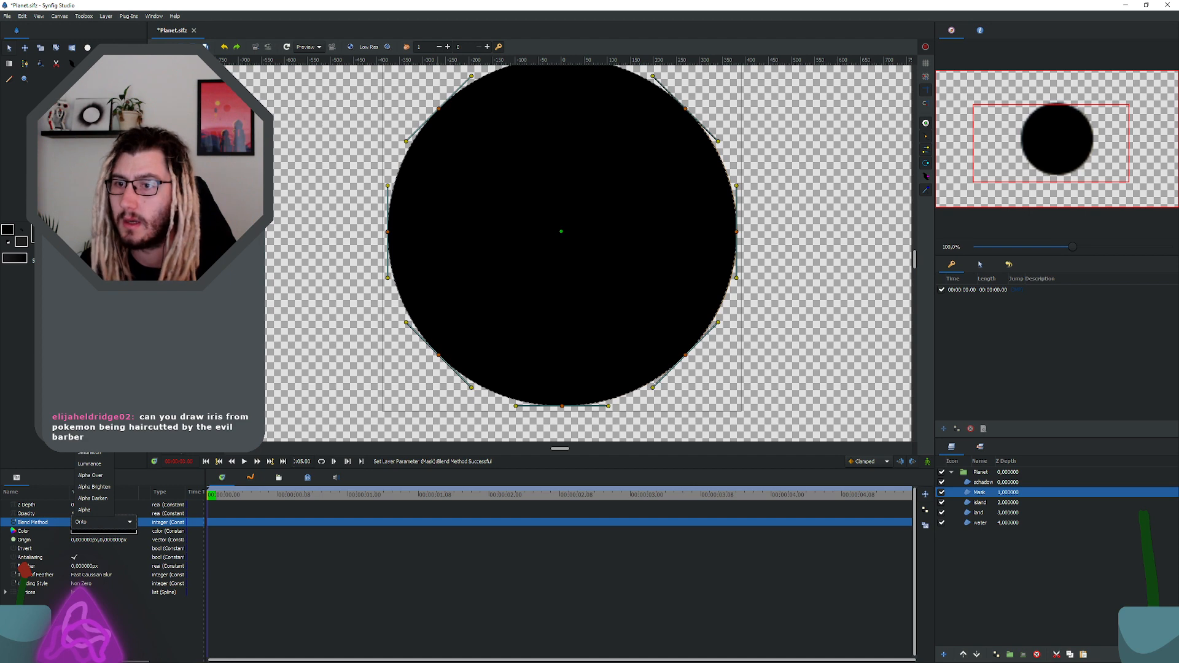
{"action": "left_click", "coordinate": [92, 280]}
{"action": "left_click", "coordinate": [94, 521]}
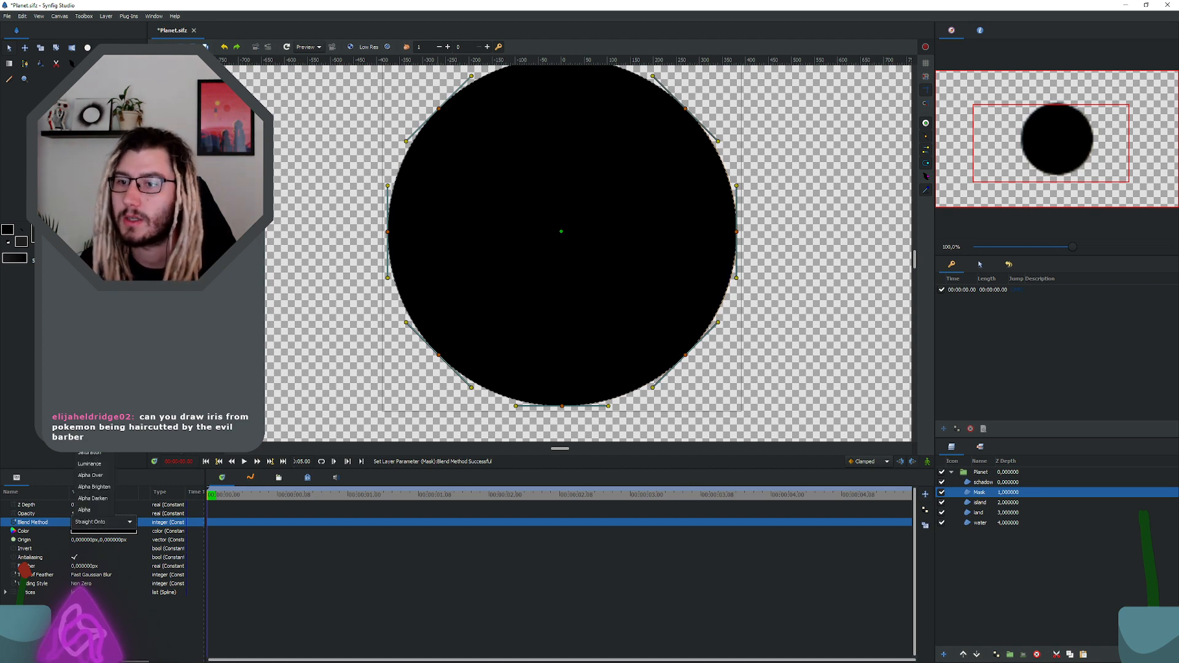
{"action": "left_click", "coordinate": [92, 292]}
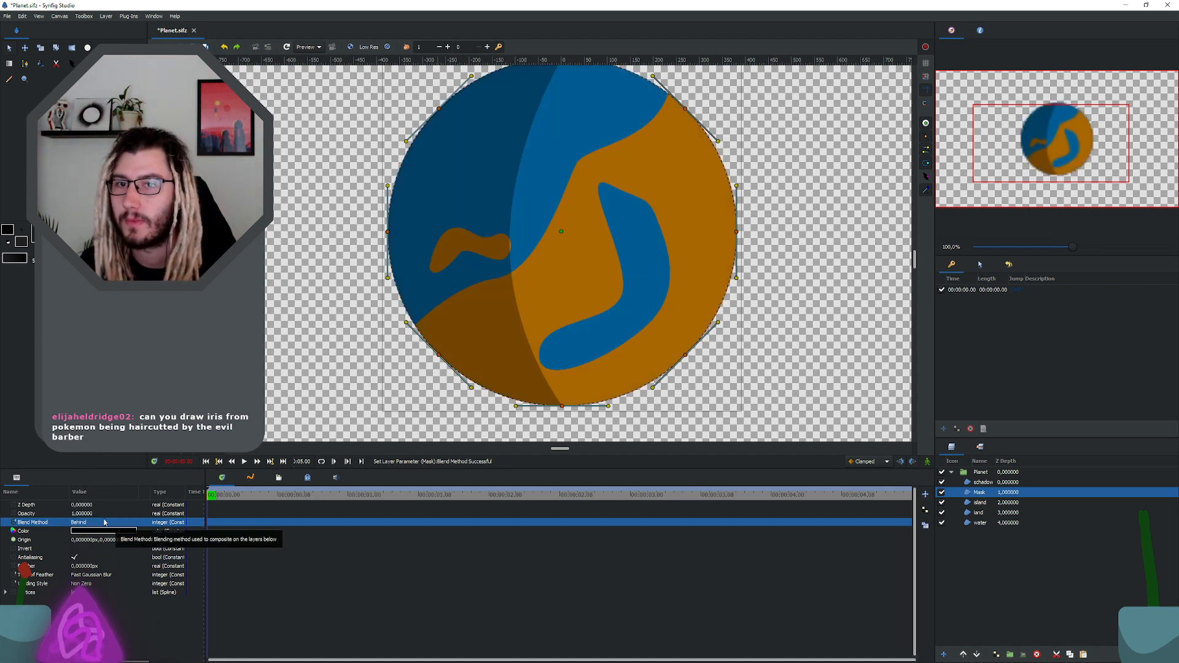
{"action": "left_click", "coordinate": [105, 523]}
{"action": "left_click", "coordinate": [92, 322]}
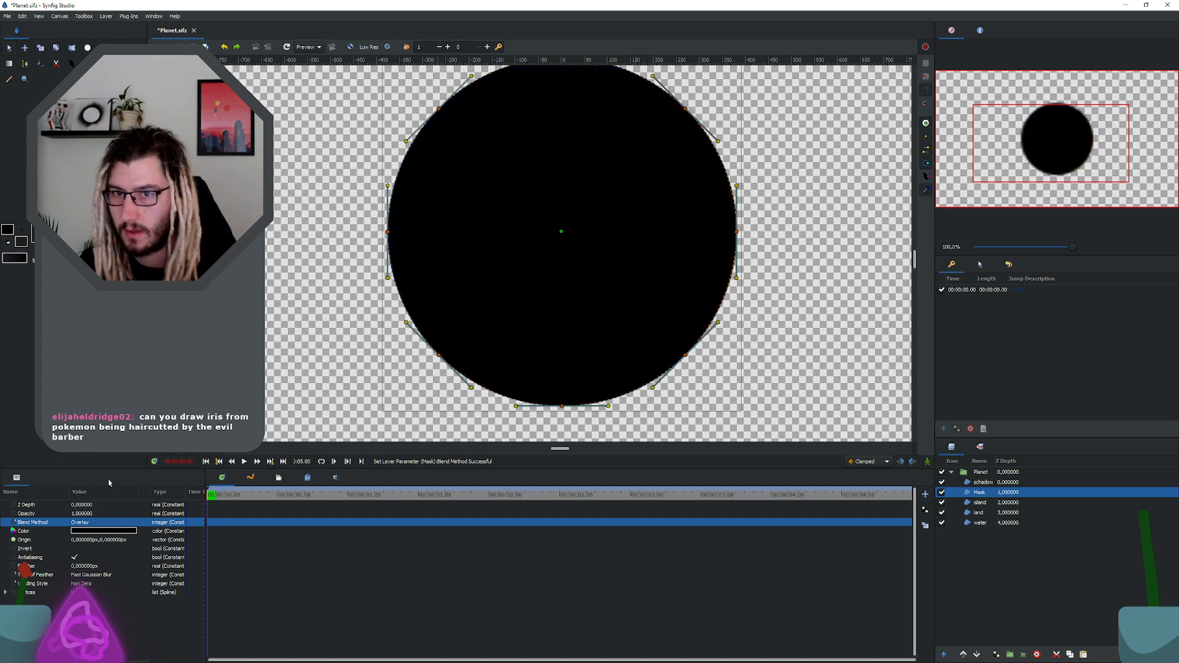
Step: Set the Mask layer's blend method to Alpha
{"action": "left_click", "coordinate": [102, 522]}
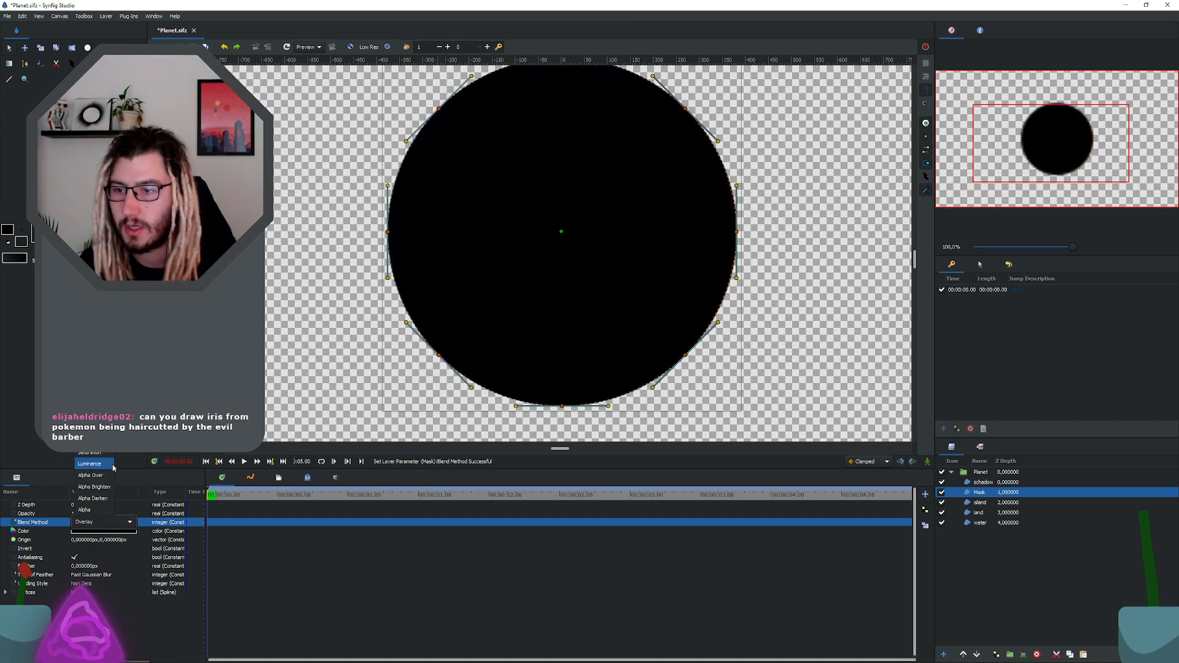
{"action": "left_click", "coordinate": [102, 509]}
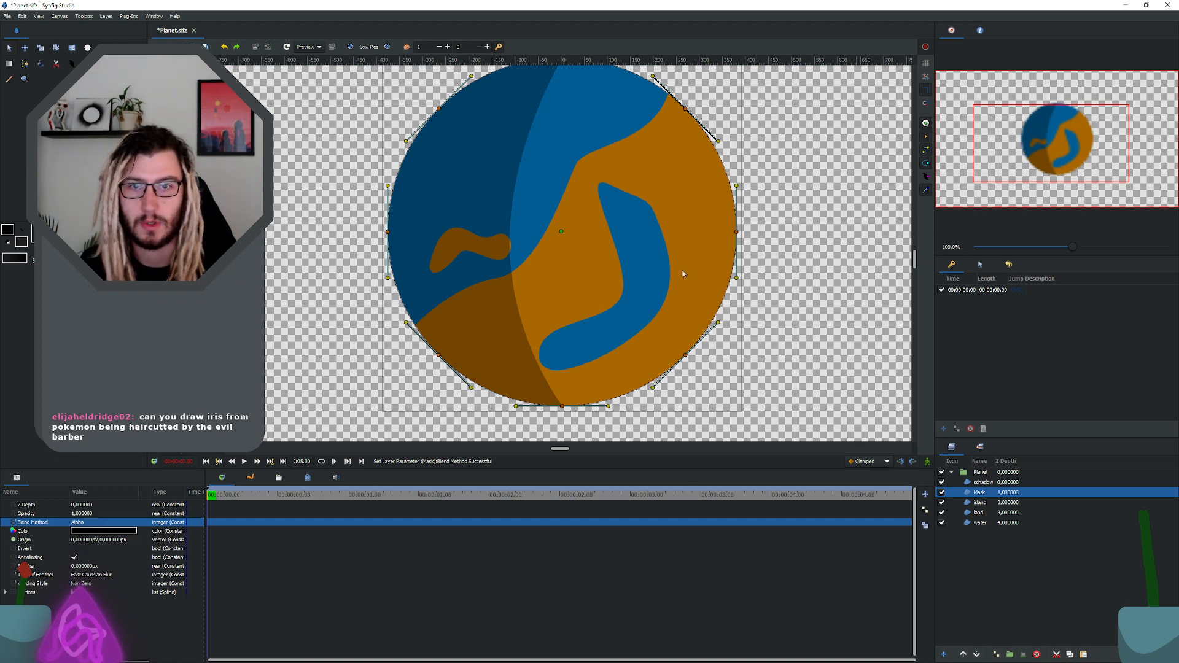
{"action": "scroll", "coordinate": [671, 157], "scroll_direction": "up", "scroll_amount": 1}
{"action": "scroll", "coordinate": [670, 156], "scroll_direction": "up", "scroll_amount": 3}
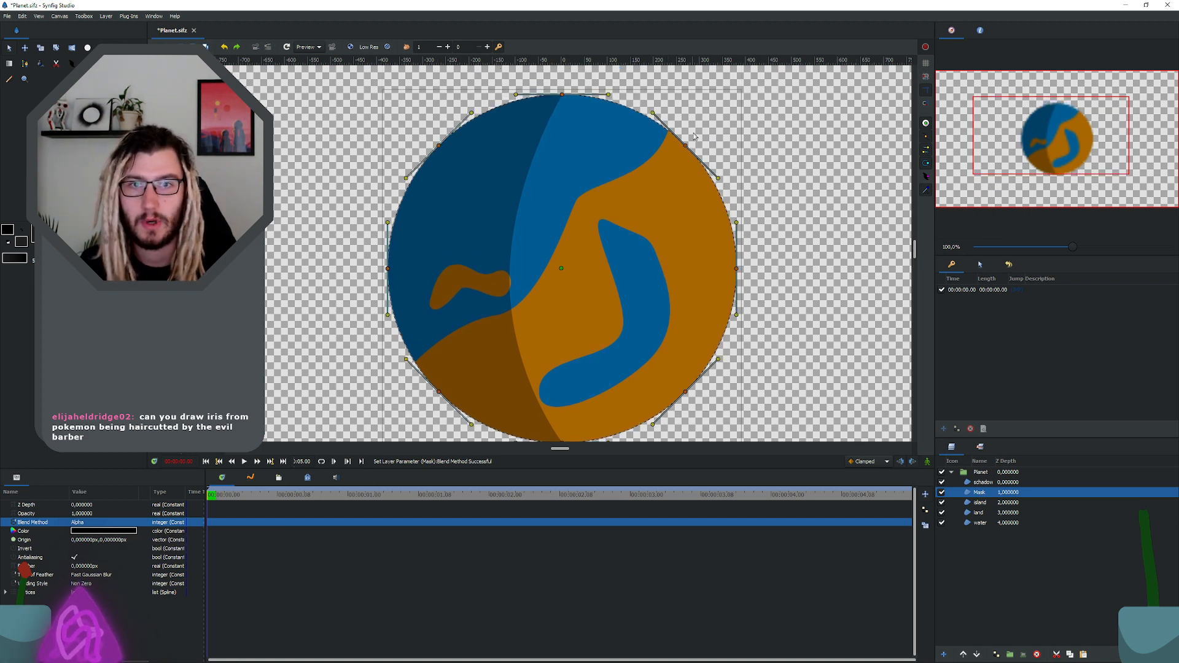
{"action": "left_click", "coordinate": [979, 525]}
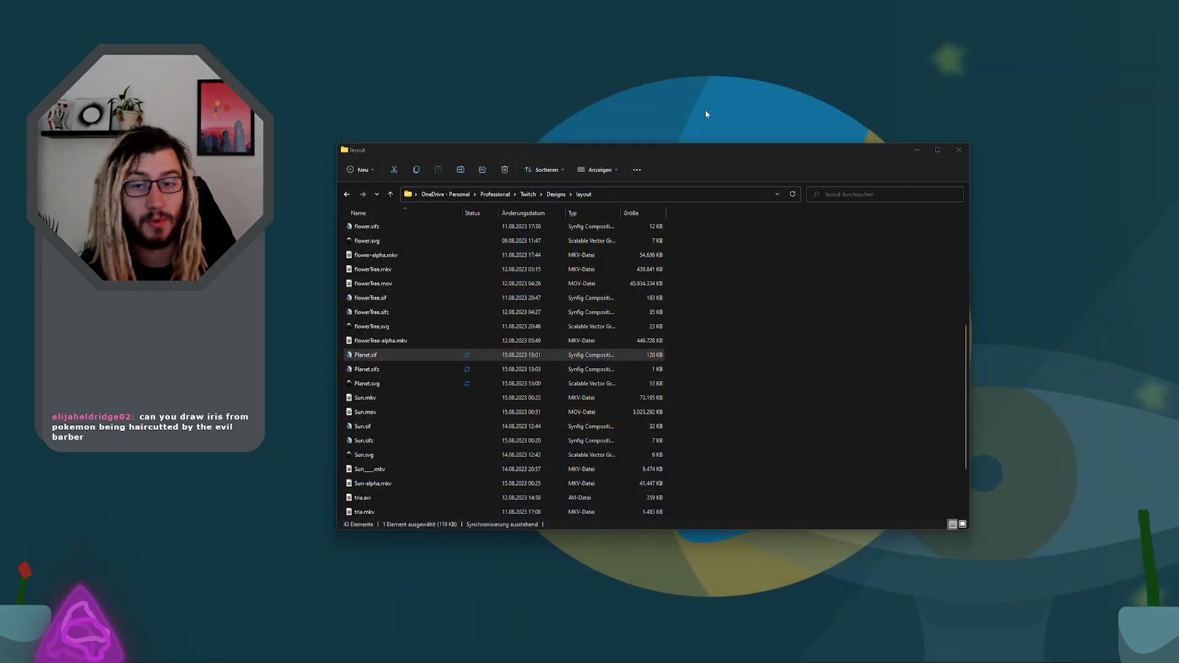
Step: Relaunch Synfig Studio and reopen Planet.sifz from the recent files
{"action": "key", "text": "super"}
{"action": "type", "text": "synfig Studio (64bit"}
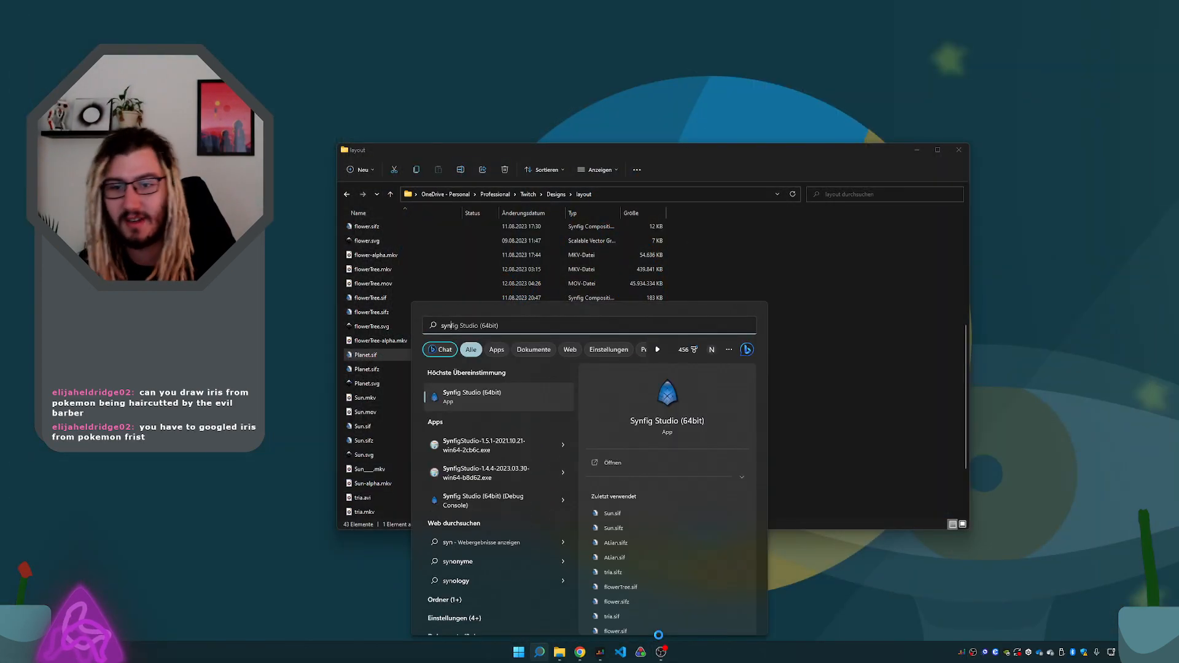
{"action": "key", "text": "Return"}
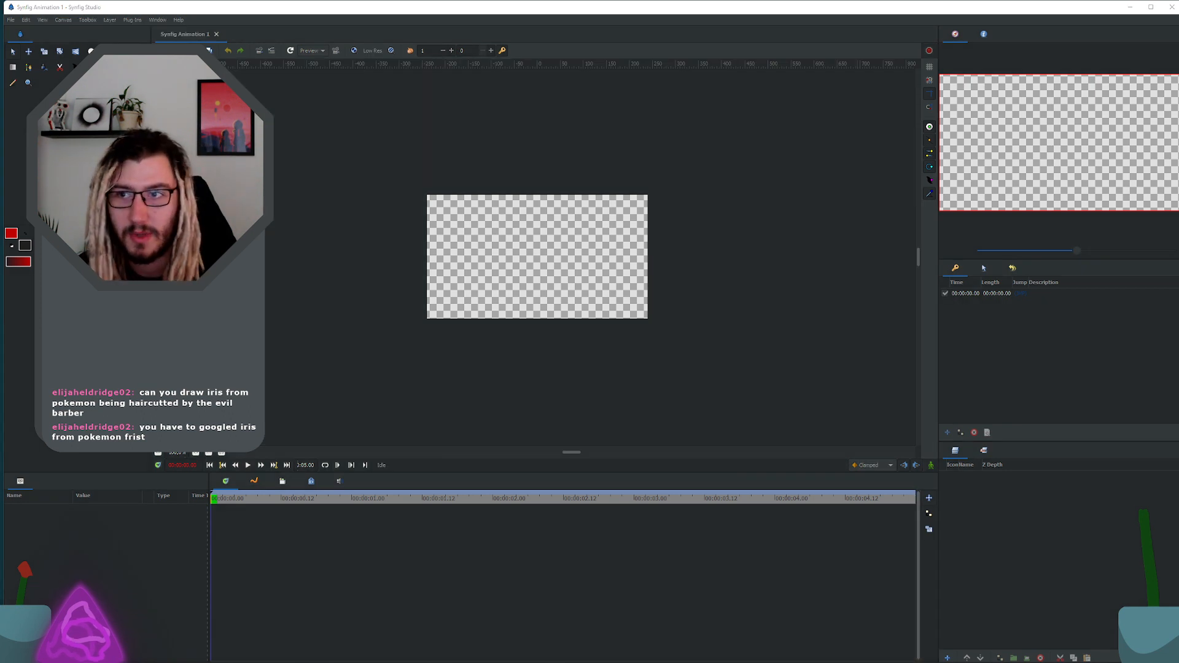
{"action": "left_click", "coordinate": [10, 20]}
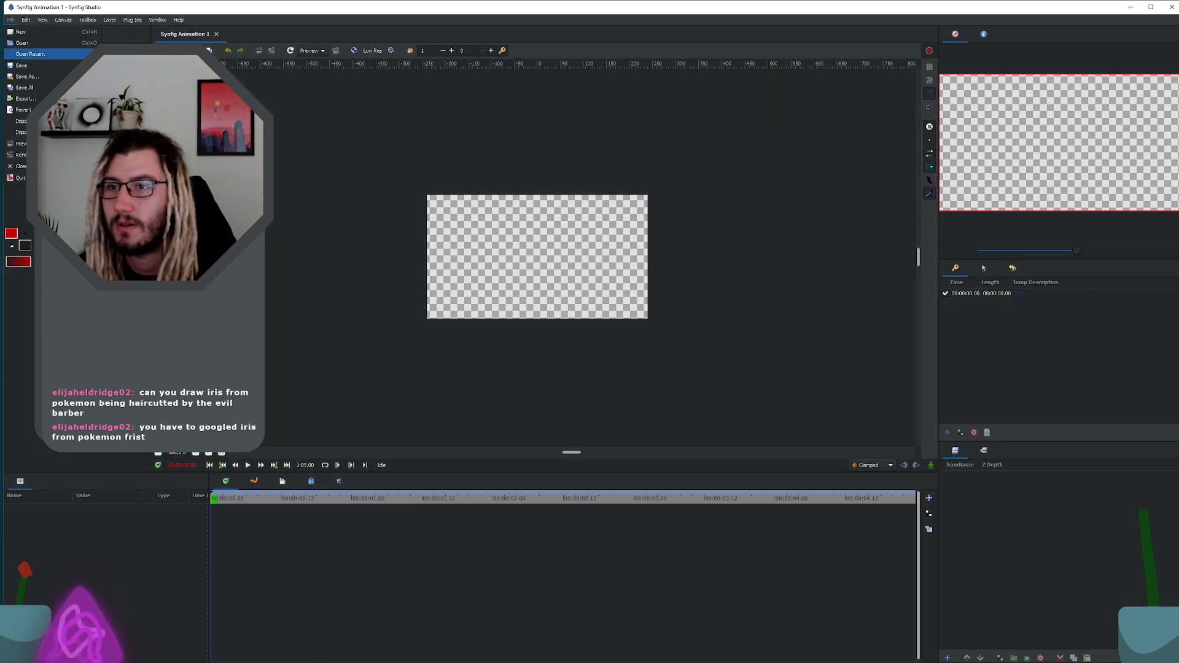
{"action": "left_click", "coordinate": [135, 55]}
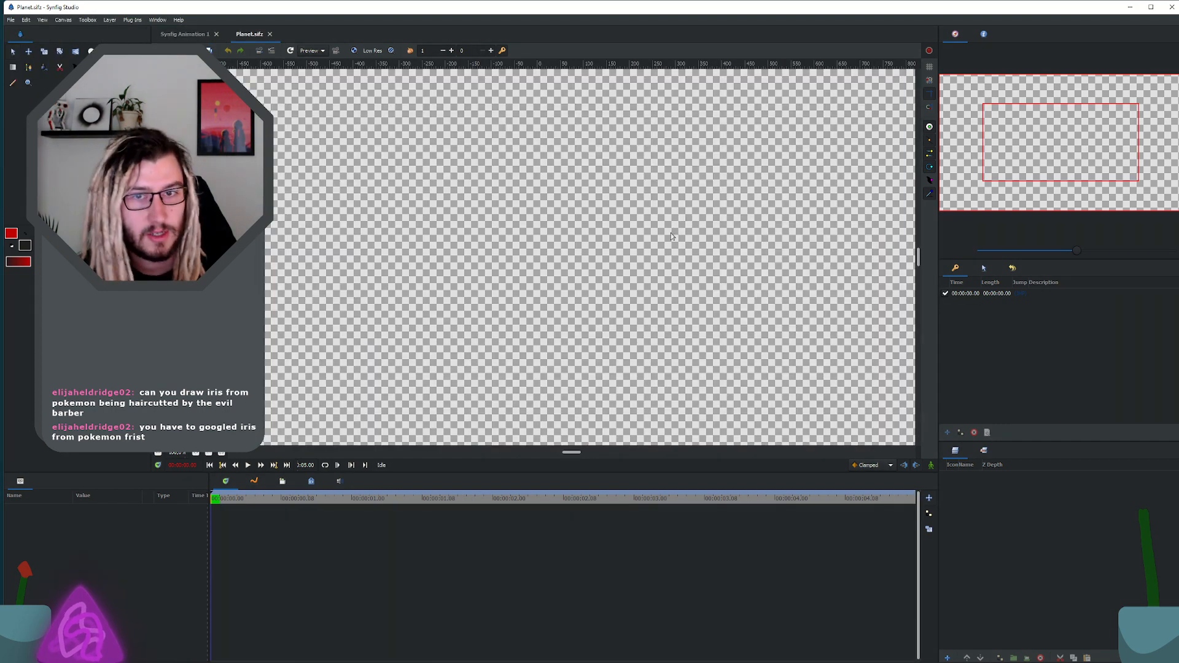
{"action": "scroll", "coordinate": [640, 240], "scroll_direction": "down", "scroll_amount": 3}
{"action": "scroll", "coordinate": [581, 238], "scroll_direction": "down", "scroll_amount": 6}
{"action": "scroll", "coordinate": [564, 239], "scroll_direction": "up", "scroll_amount": 2}
{"action": "scroll", "coordinate": [560, 242], "scroll_direction": "up", "scroll_amount": 1}
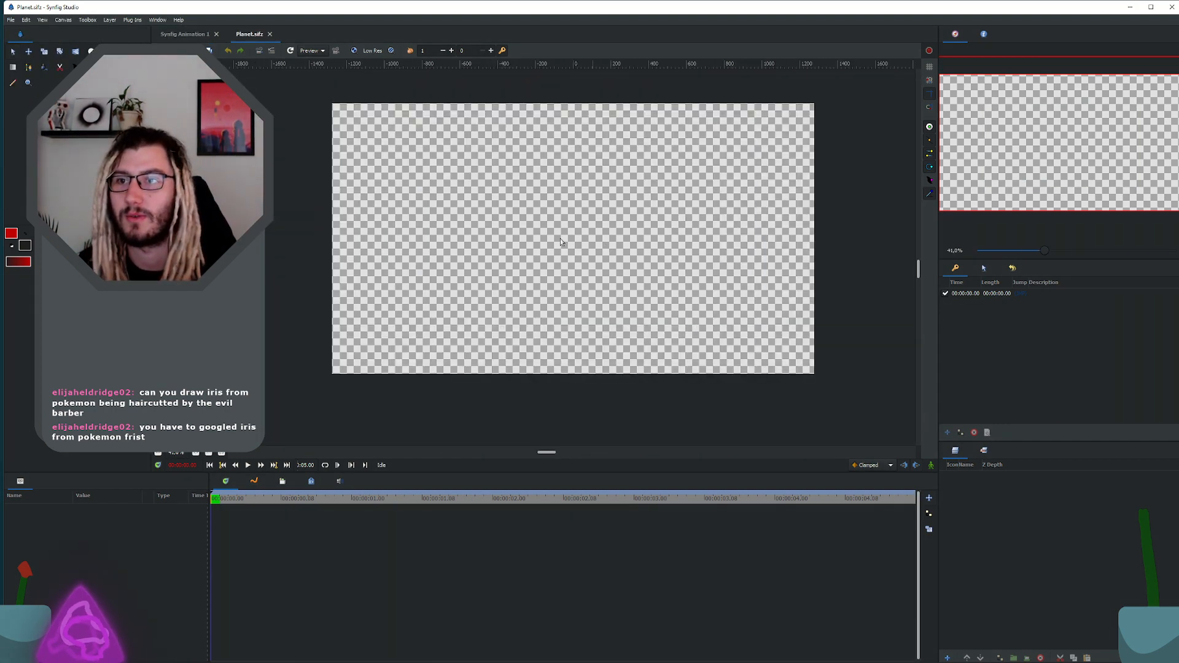
Step: Close the empty Synfig Animation 1 document and maximize the program window
{"action": "left_click", "coordinate": [216, 34]}
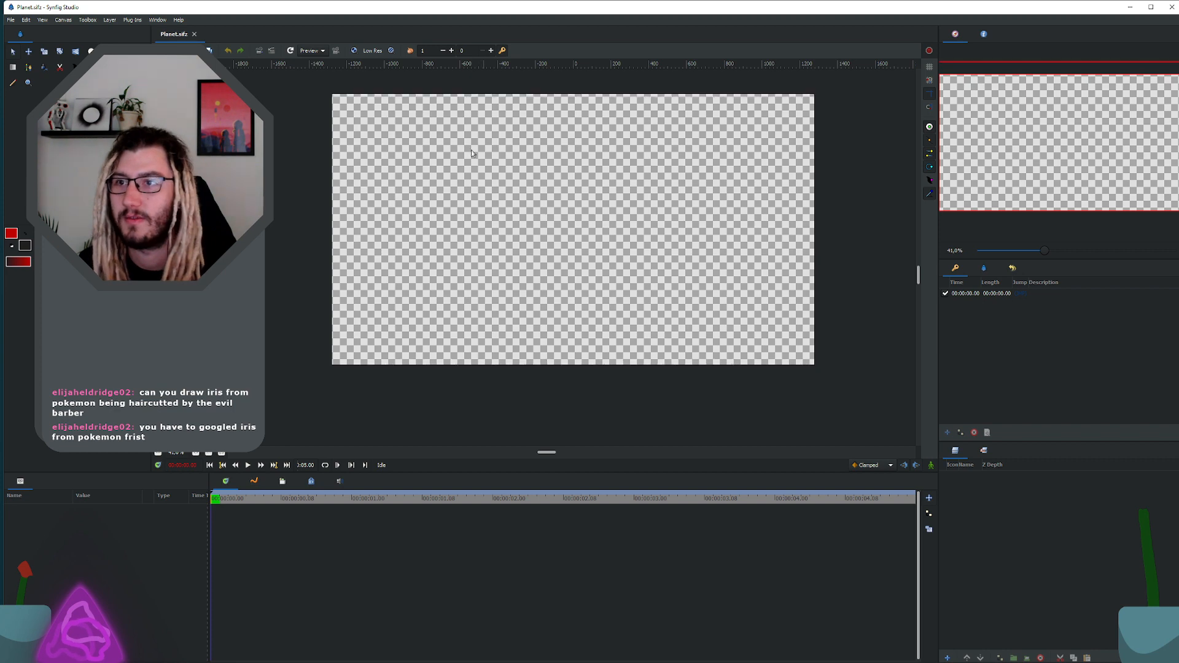
{"action": "double_click", "coordinate": [447, 13]}
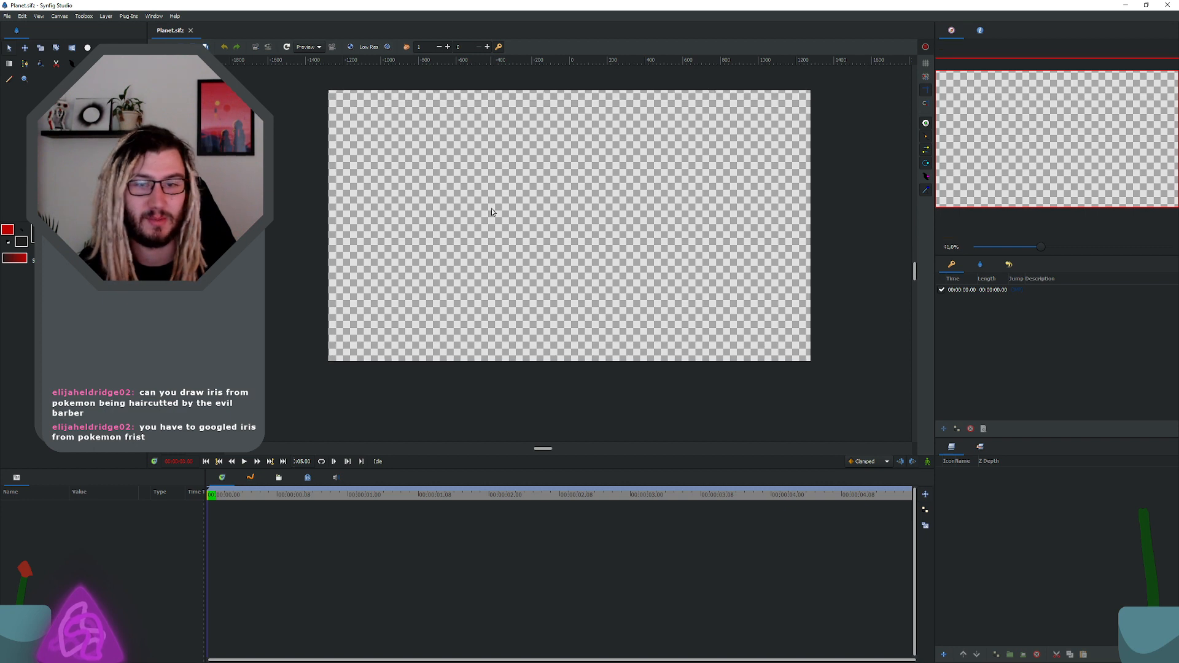
{"action": "scroll", "coordinate": [491, 212], "scroll_direction": "down", "scroll_amount": 2}
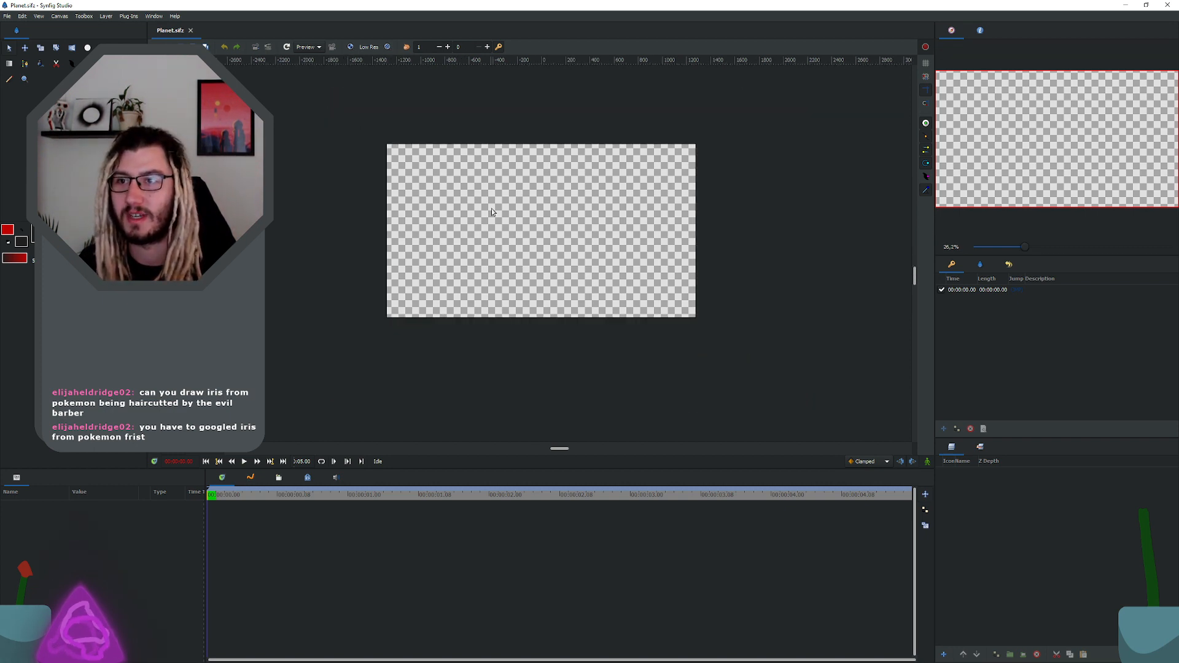
{"action": "scroll", "coordinate": [491, 212], "scroll_direction": "up", "scroll_amount": 2}
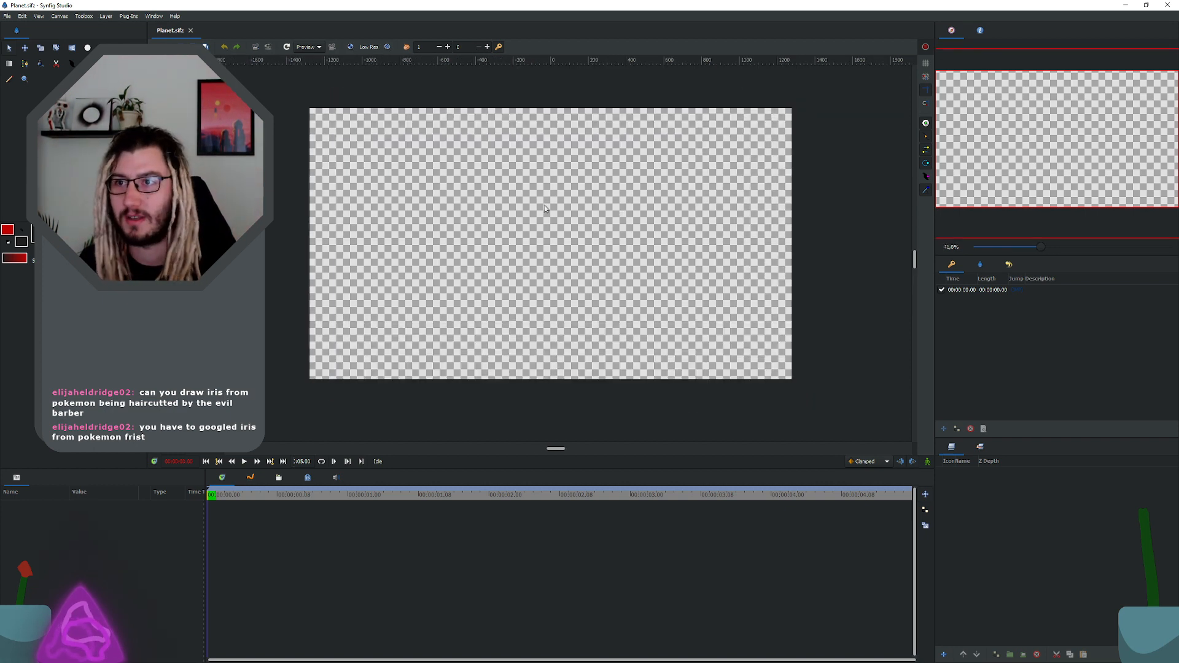
Step: Import Planet.sif from the layout folder in File Explorer onto the Planet.sifz canvas
{"action": "key", "text": "super+Tab"}
{"action": "left_click", "coordinate": [833, 317]}
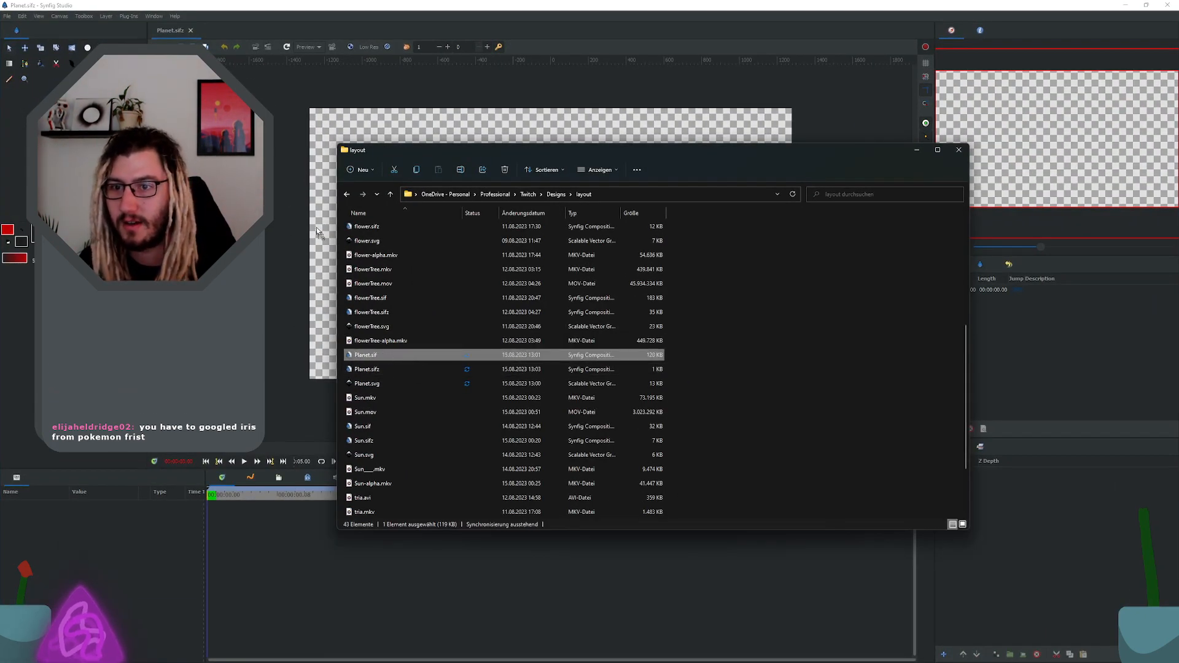
{"action": "left_click_drag", "start_coordinate": [316, 227], "coordinate": [317, 228]}
{"action": "left_click", "coordinate": [589, 372]}
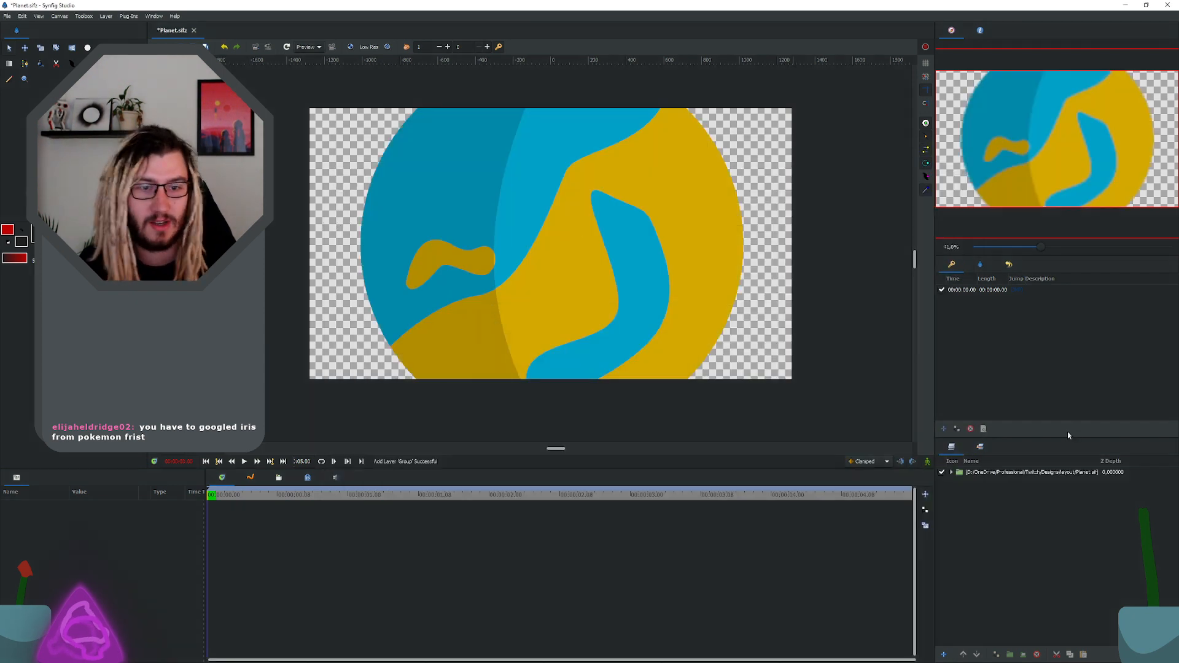
Step: Move all four path layers out of the imported Planet.sif group to the top level
{"action": "left_click", "coordinate": [951, 472]}
{"action": "left_click", "coordinate": [989, 482]}
{"action": "left_click", "coordinate": [990, 513], "text": "shift"}
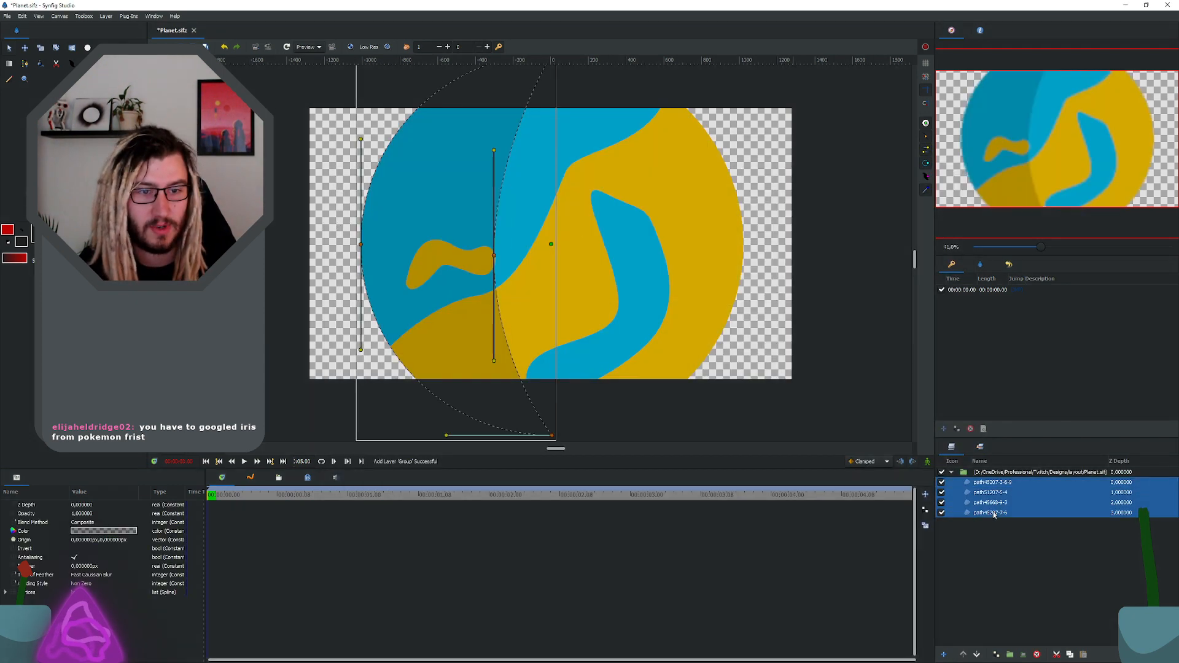
{"action": "key", "text": "Delete"}
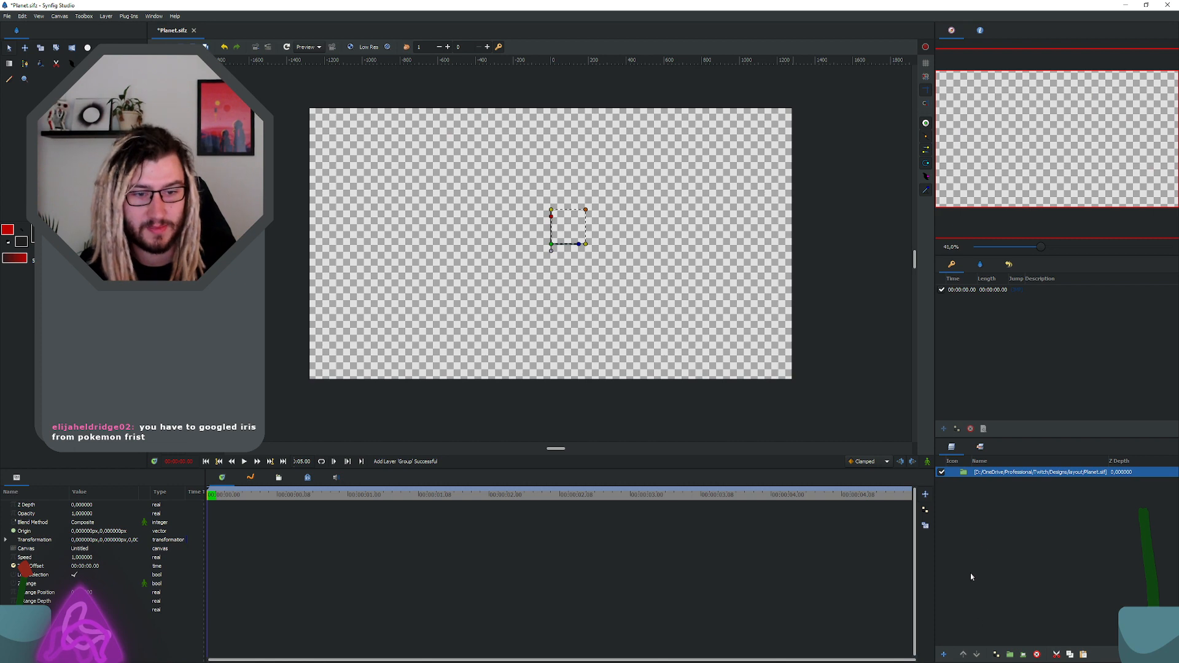
{"action": "key", "text": "ctrl+v"}
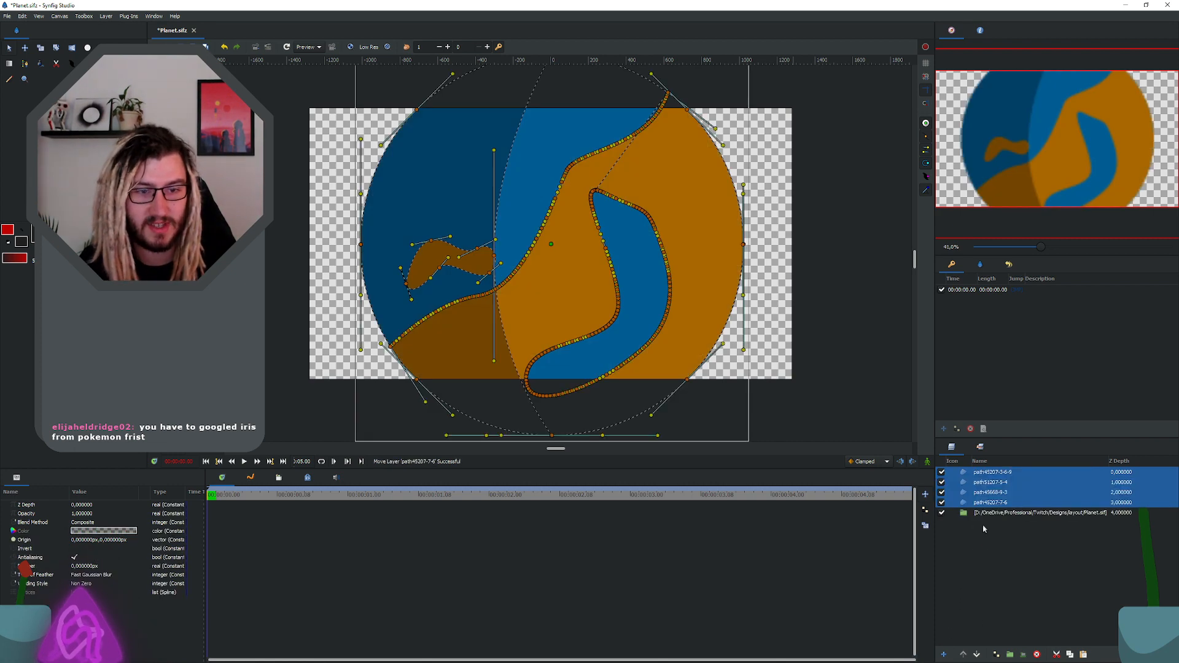
Step: Delete the emptied Planet.sif import group and put the four path layers into a new group
{"action": "left_click", "coordinate": [984, 513]}
{"action": "key", "text": "Delete"}
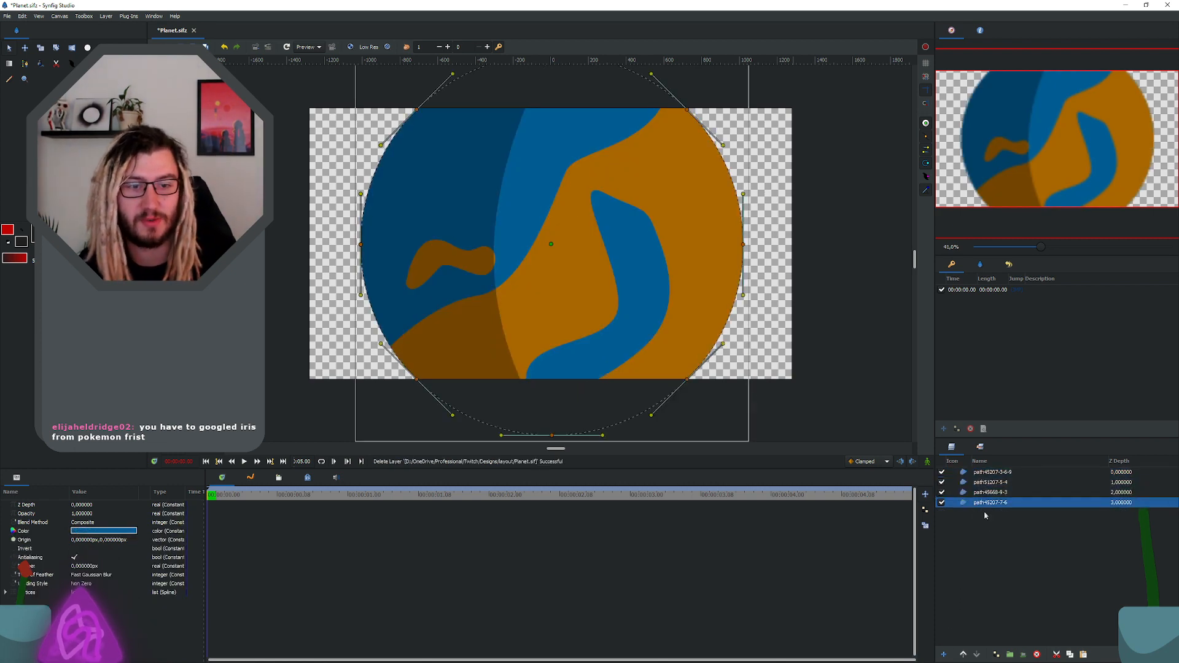
{"action": "left_click", "coordinate": [992, 472], "text": "shift"}
{"action": "left_click", "coordinate": [1012, 653]}
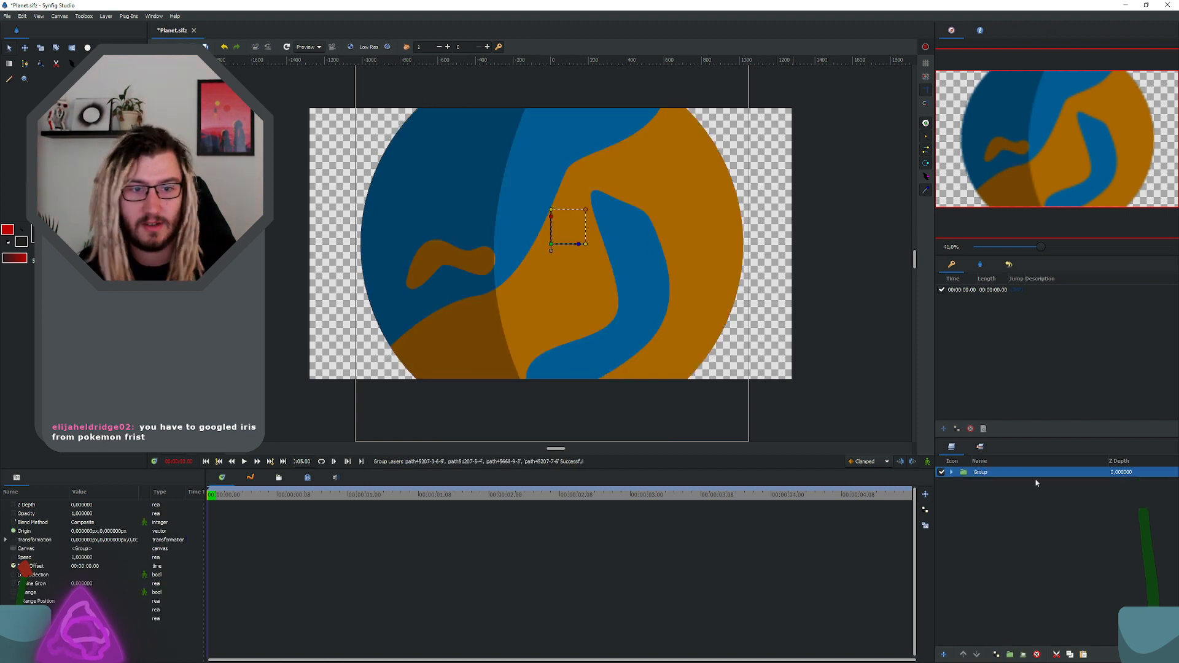
Step: Expand the new group holding the four path layers and rename it Planet
{"action": "left_click", "coordinate": [951, 472]}
{"action": "double_click", "coordinate": [981, 473]}
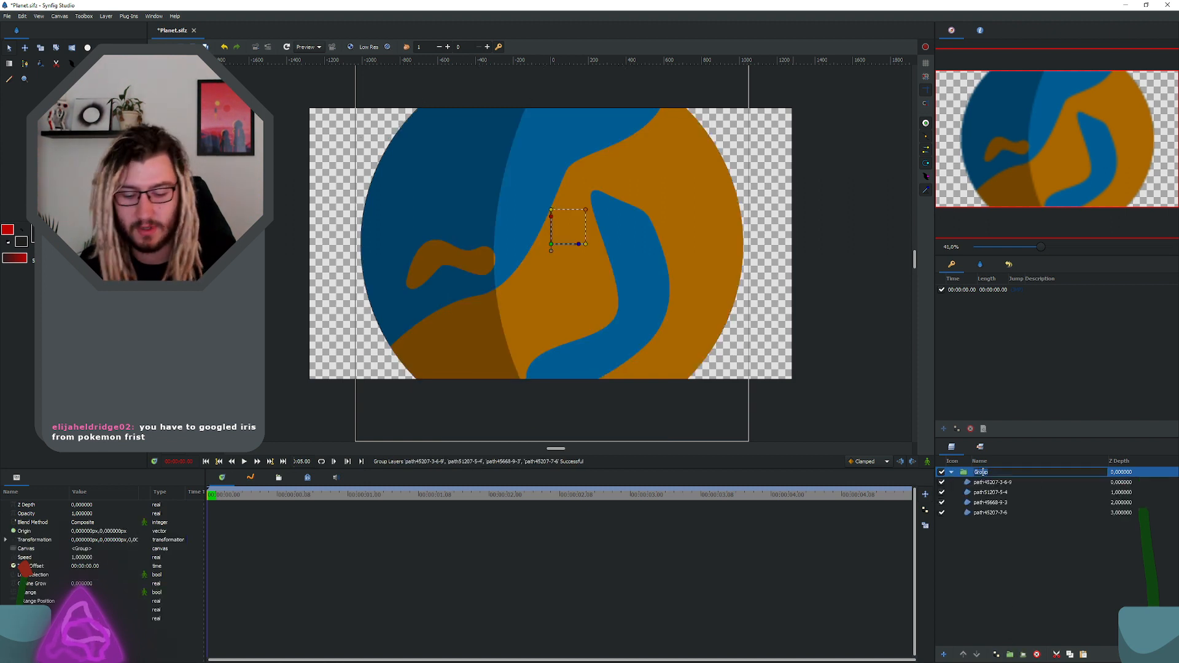
{"action": "type", "text": "P"}
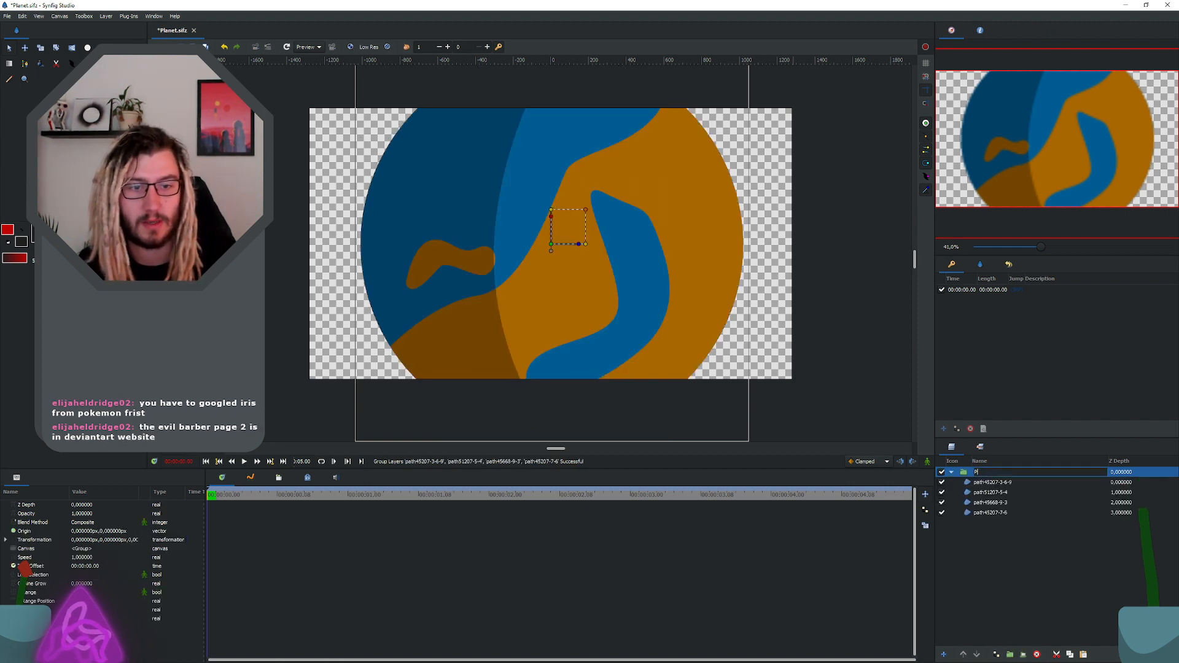
{"action": "type", "text": "lanet"}
{"action": "key", "text": "Return"}
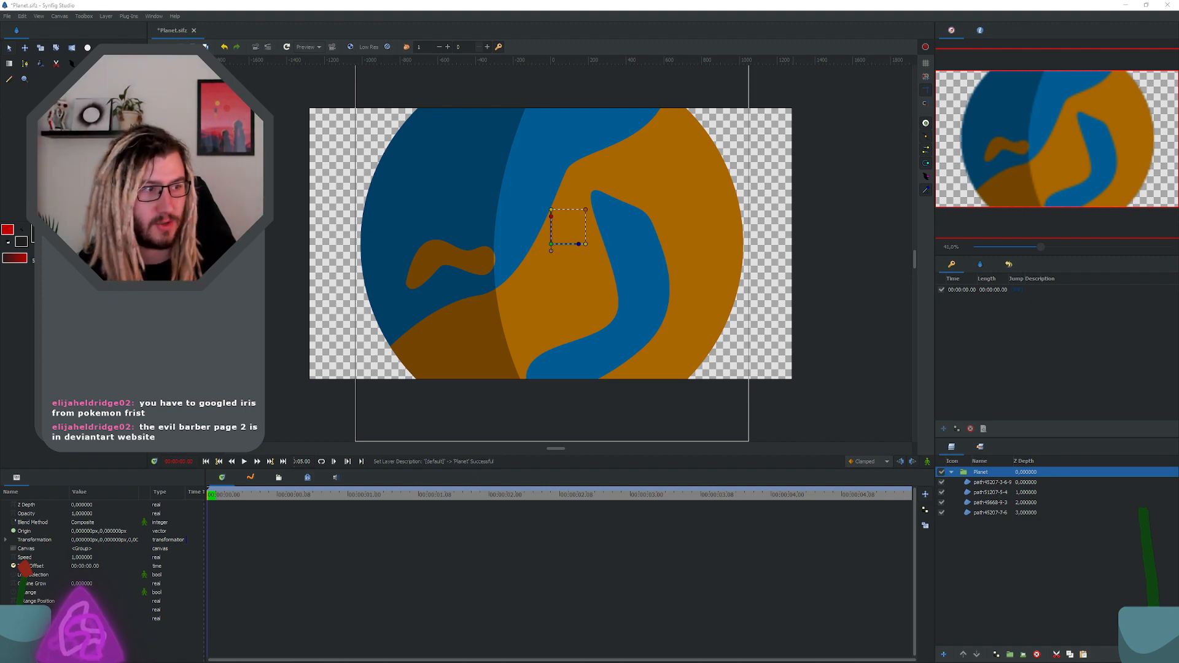
{"action": "key", "text": "super+Tab"}
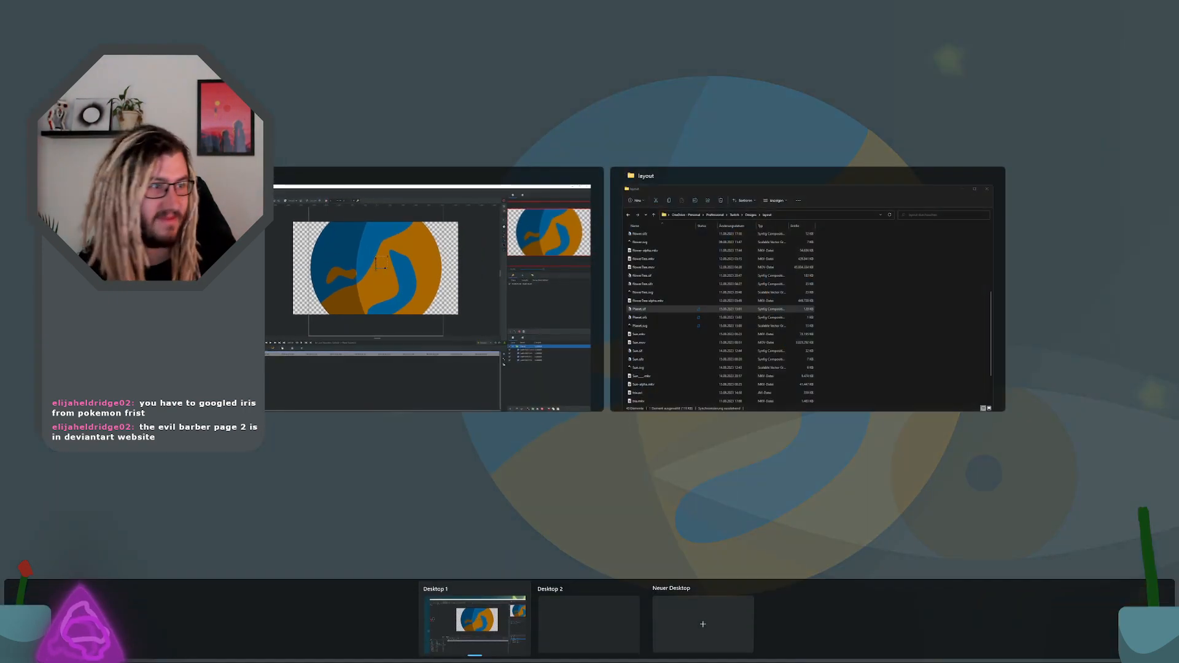
{"action": "key", "text": "super+Tab"}
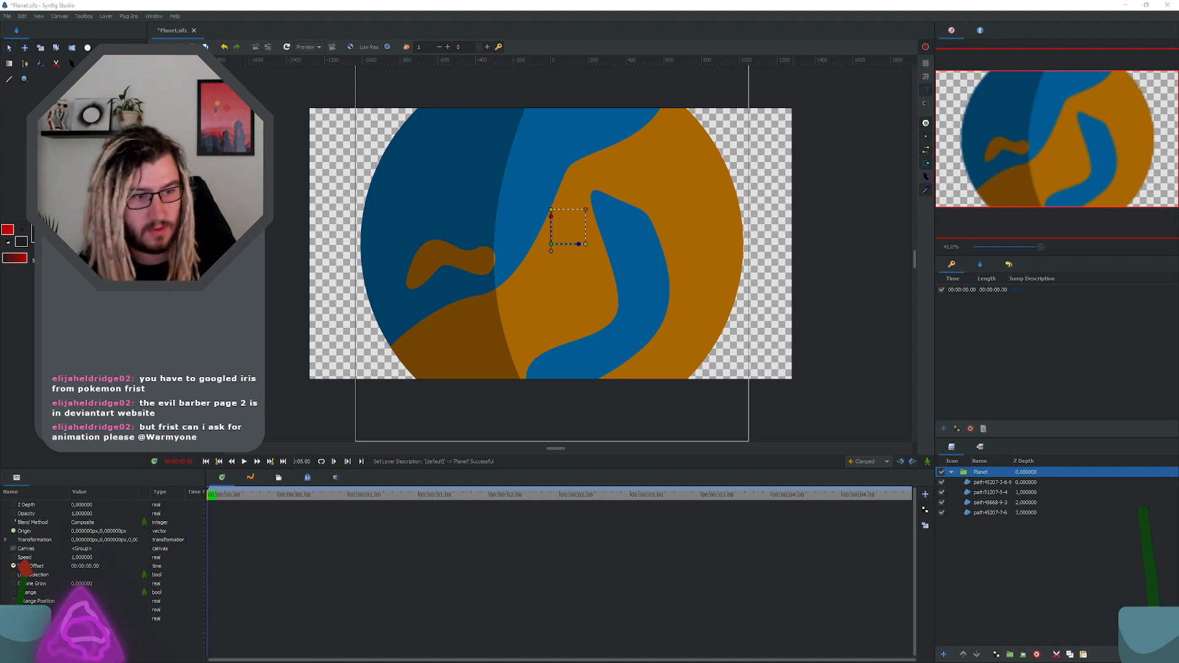
{"action": "key", "text": "super+Tab"}
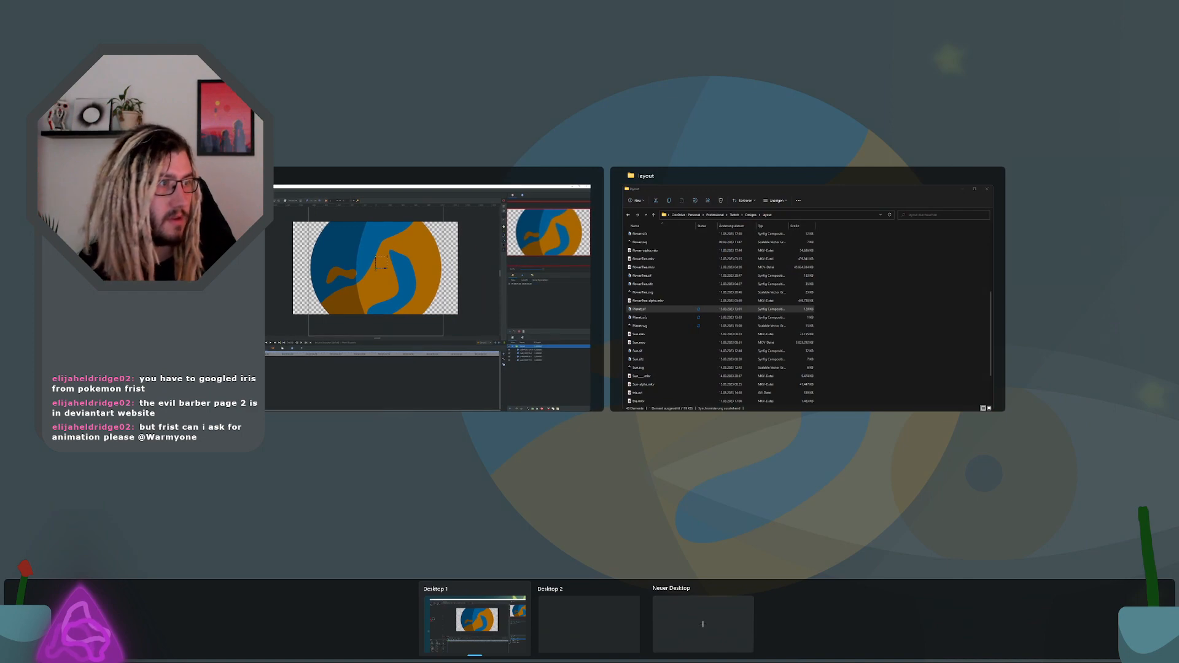
{"action": "key", "text": "Escape"}
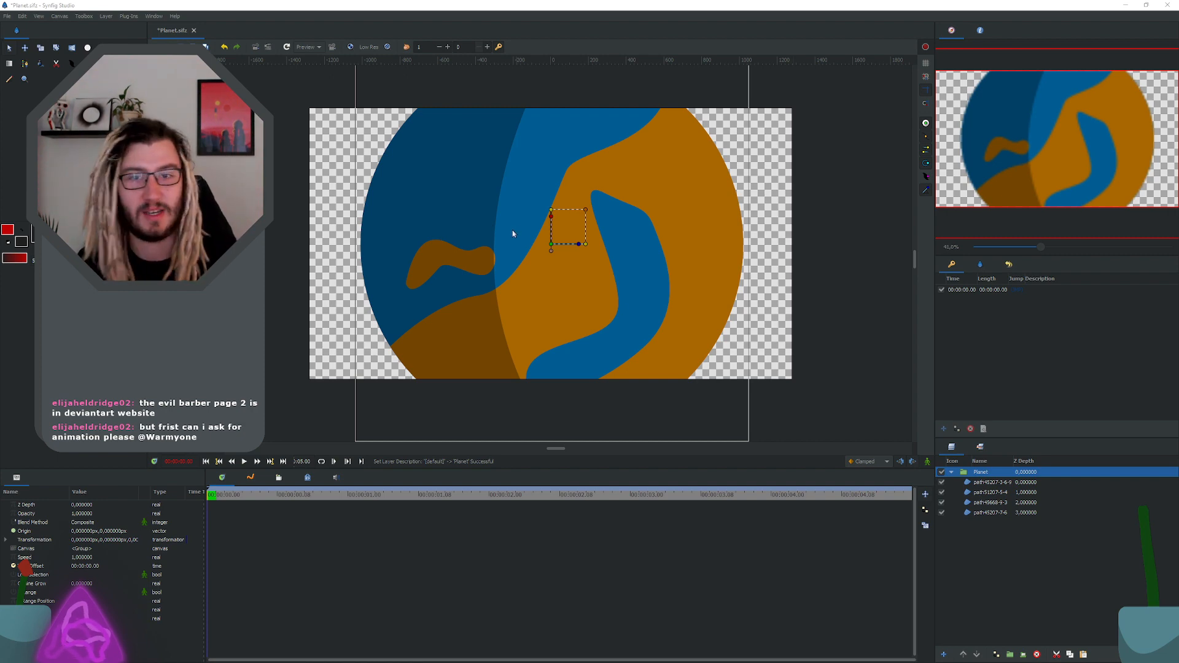
Step: Save the document and rename the blue circle's path layer Water
{"action": "left_click", "coordinate": [995, 484]}
{"action": "left_click", "coordinate": [984, 513]}
{"action": "key", "text": "ctrl+s"}
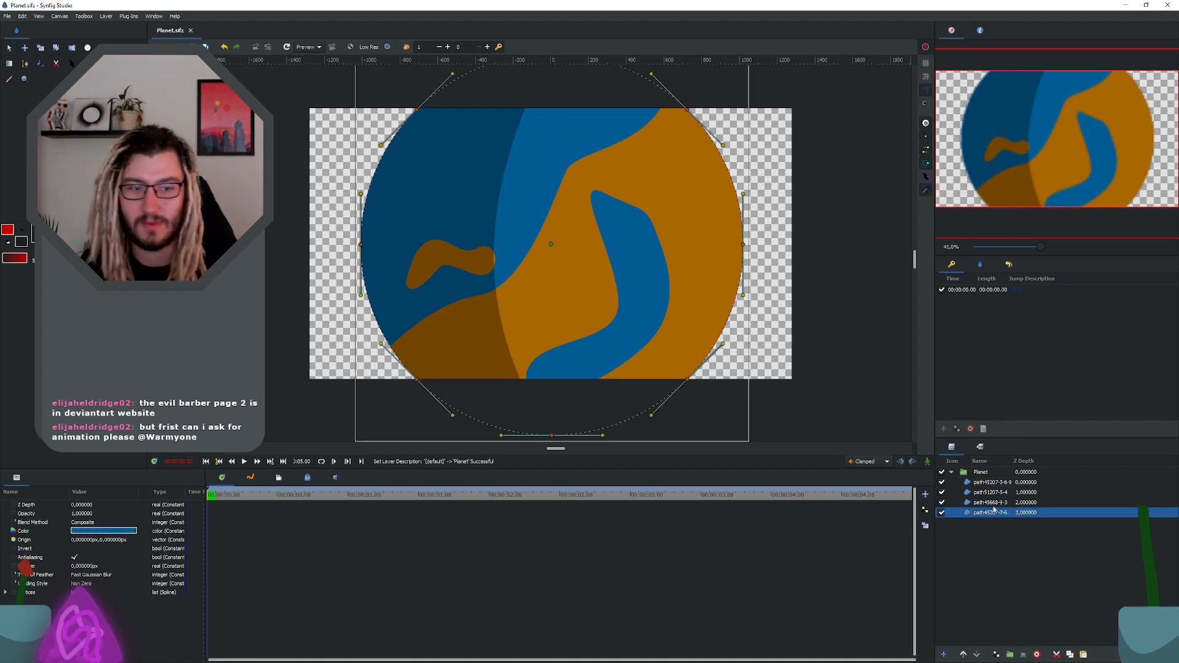
{"action": "double_click", "coordinate": [993, 512]}
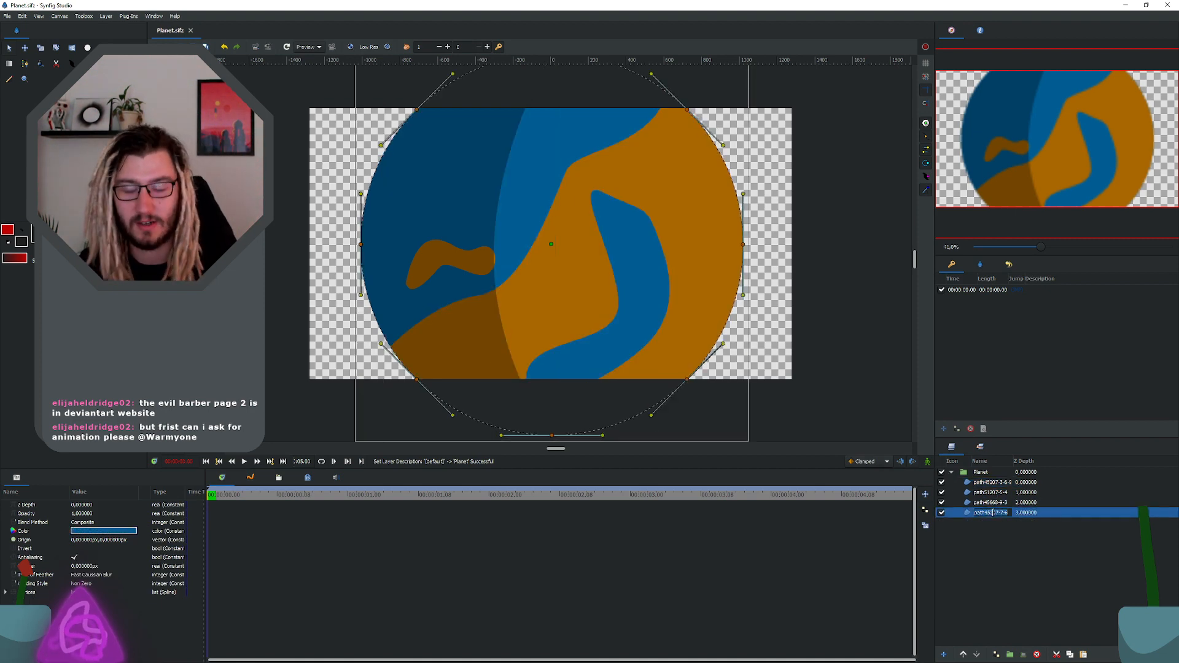
{"action": "type", "text": "Wa"}
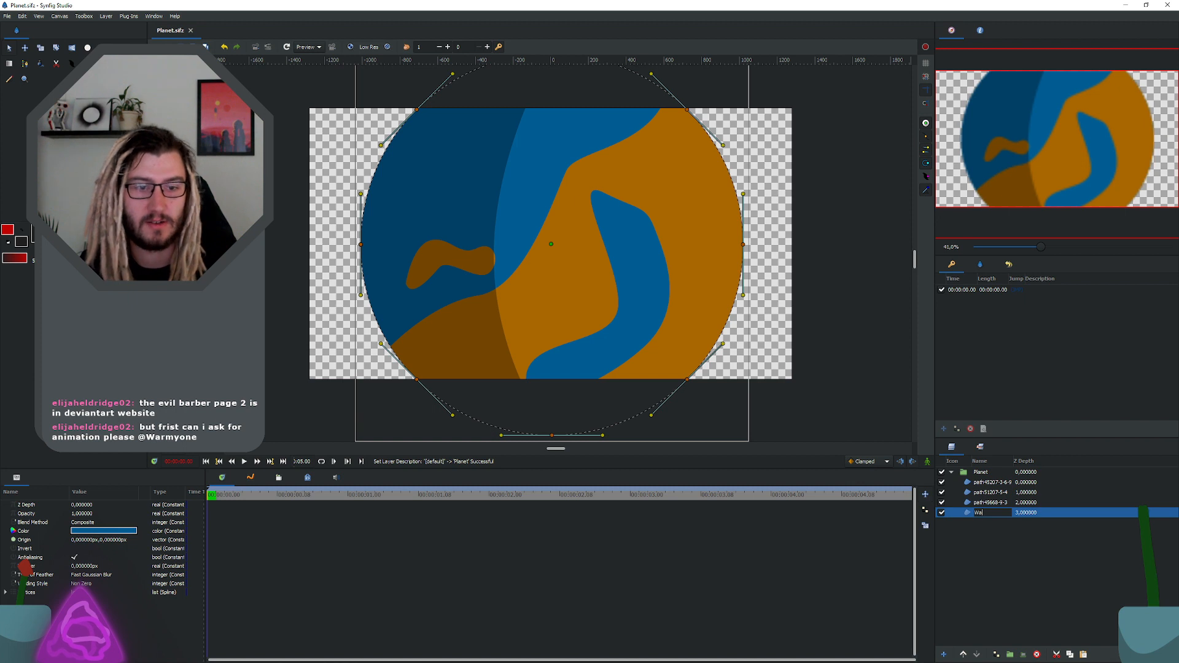
{"action": "type", "text": "ter"}
{"action": "key", "text": "Return"}
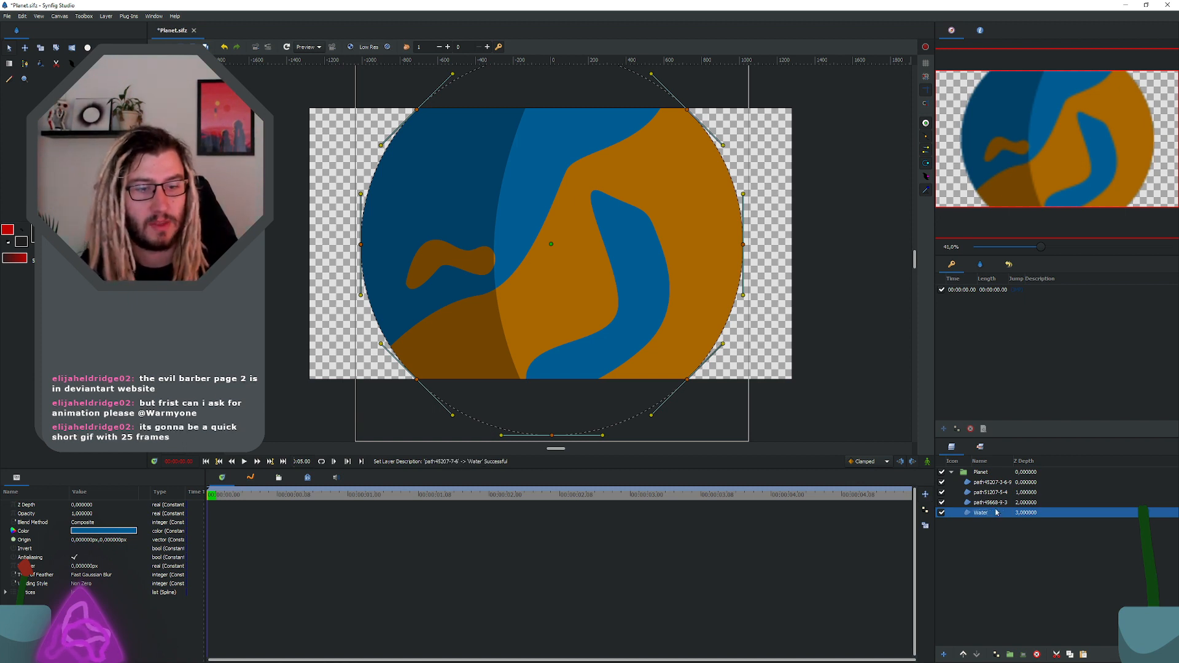
Step: Rename the large orange landmass layer Land and the small orange shape's layer Island
{"action": "left_click", "coordinate": [996, 504]}
{"action": "left_click", "coordinate": [996, 504]}
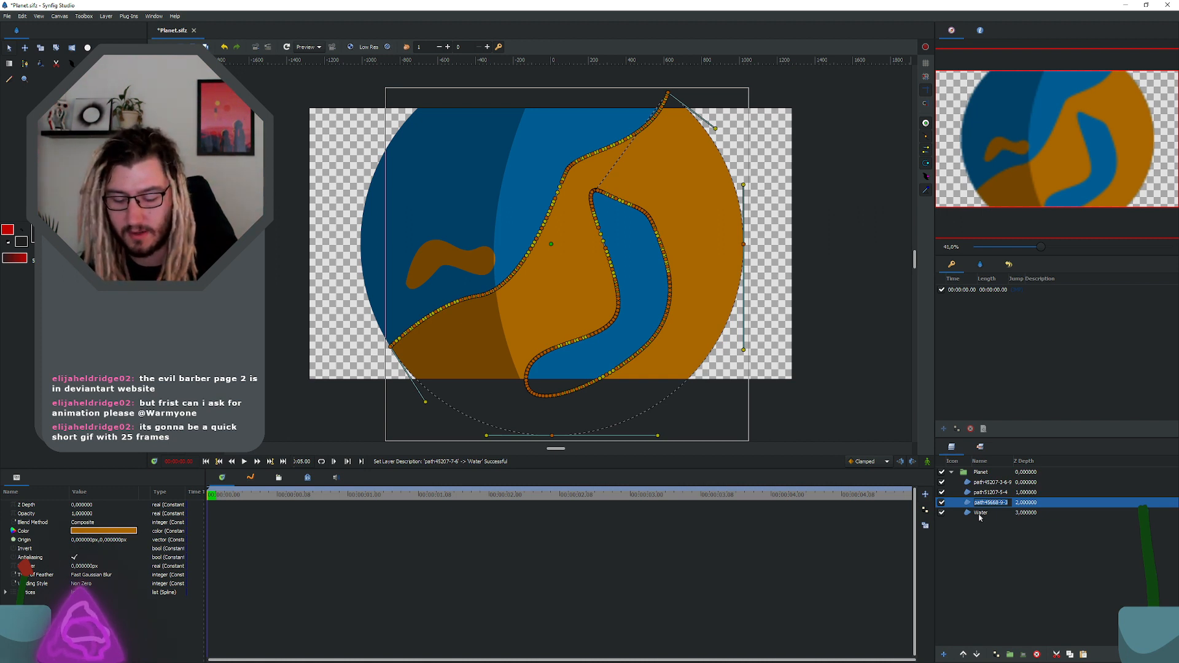
{"action": "type", "text": "Land"}
{"action": "key", "text": "Return"}
{"action": "left_click", "coordinate": [989, 492]}
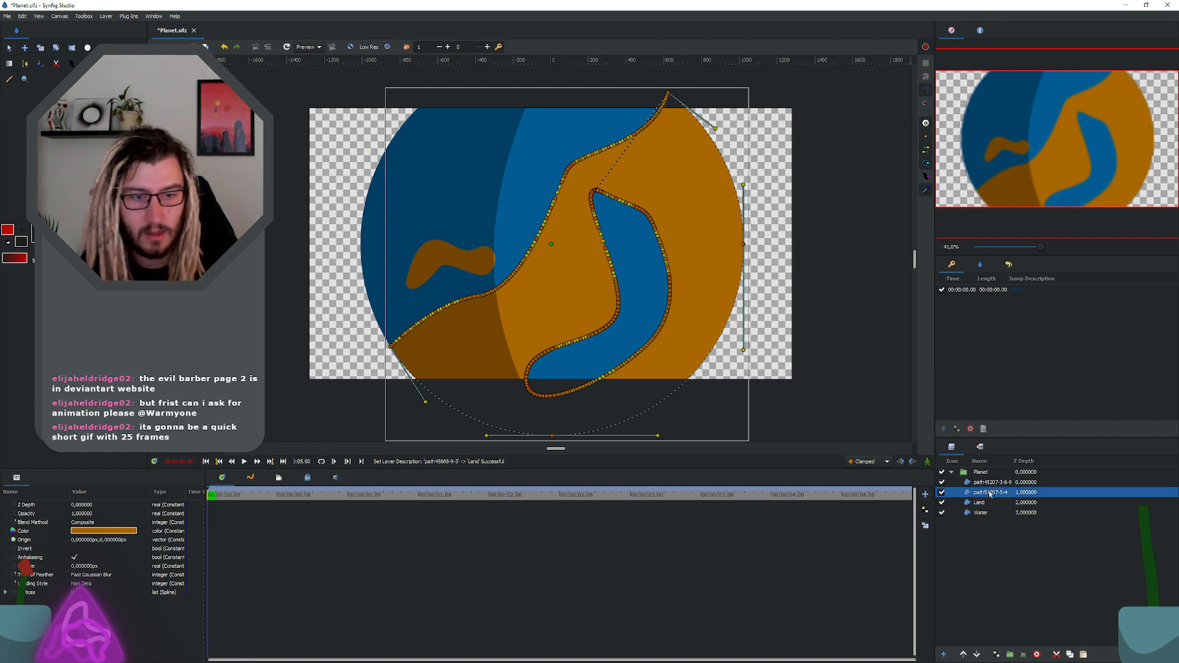
{"action": "left_click", "coordinate": [990, 493]}
{"action": "type", "text": "Isln"}
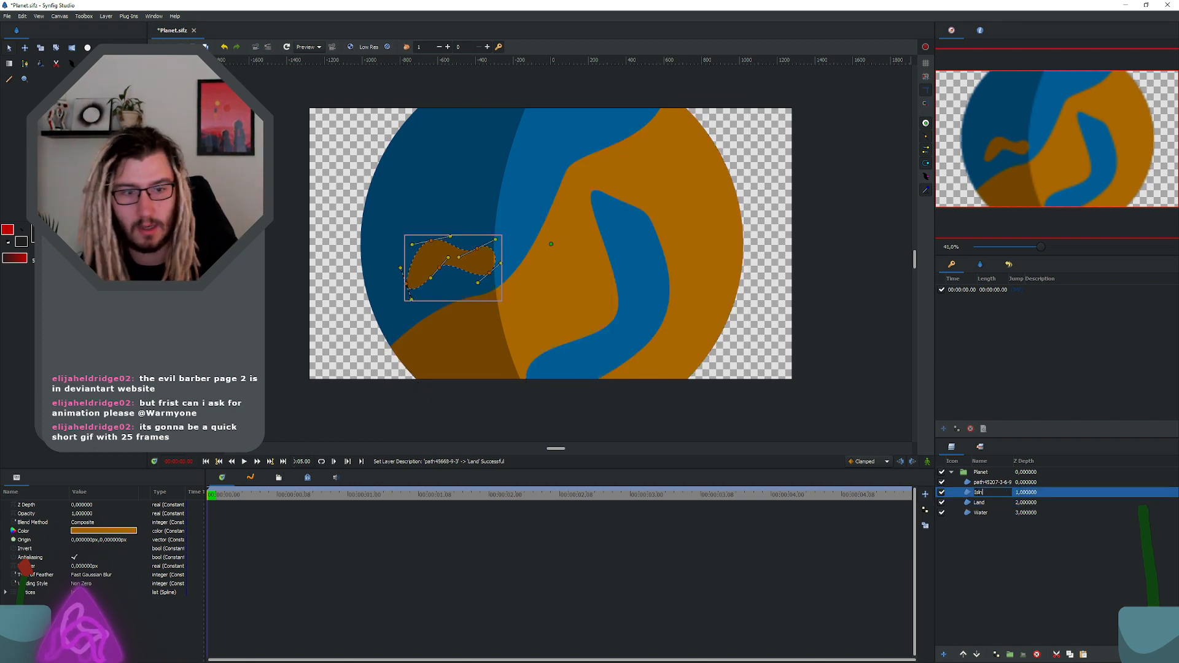
{"action": "type", "text": "nd"}
{"action": "key", "text": "Return"}
Step: Rename the dark translucent crescent's path layer Schadow and save the document
{"action": "double_click", "coordinate": [987, 483]}
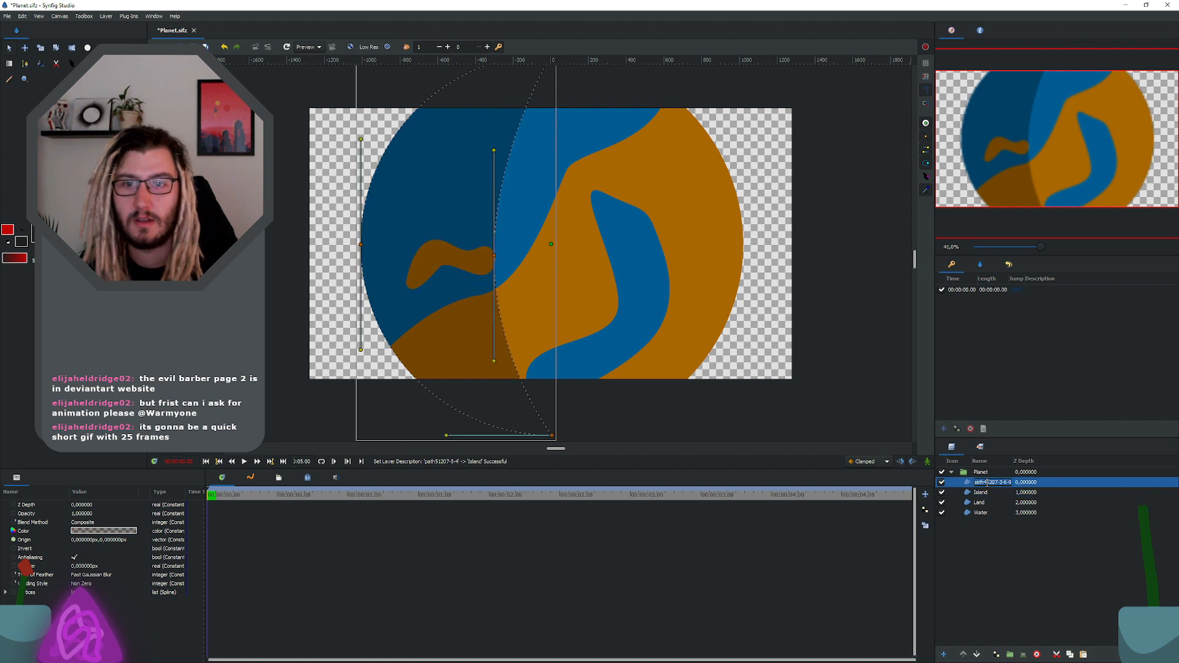
{"action": "type", "text": "Schadow"}
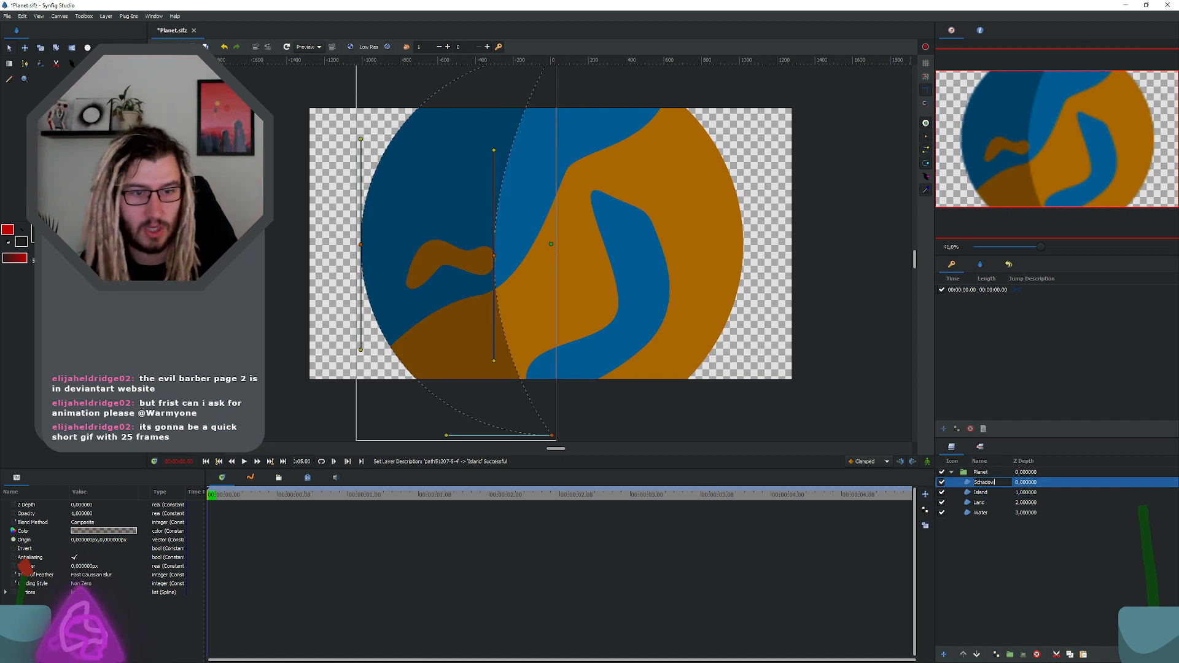
{"action": "key", "text": "Return"}
{"action": "key", "text": "ctrl+s"}
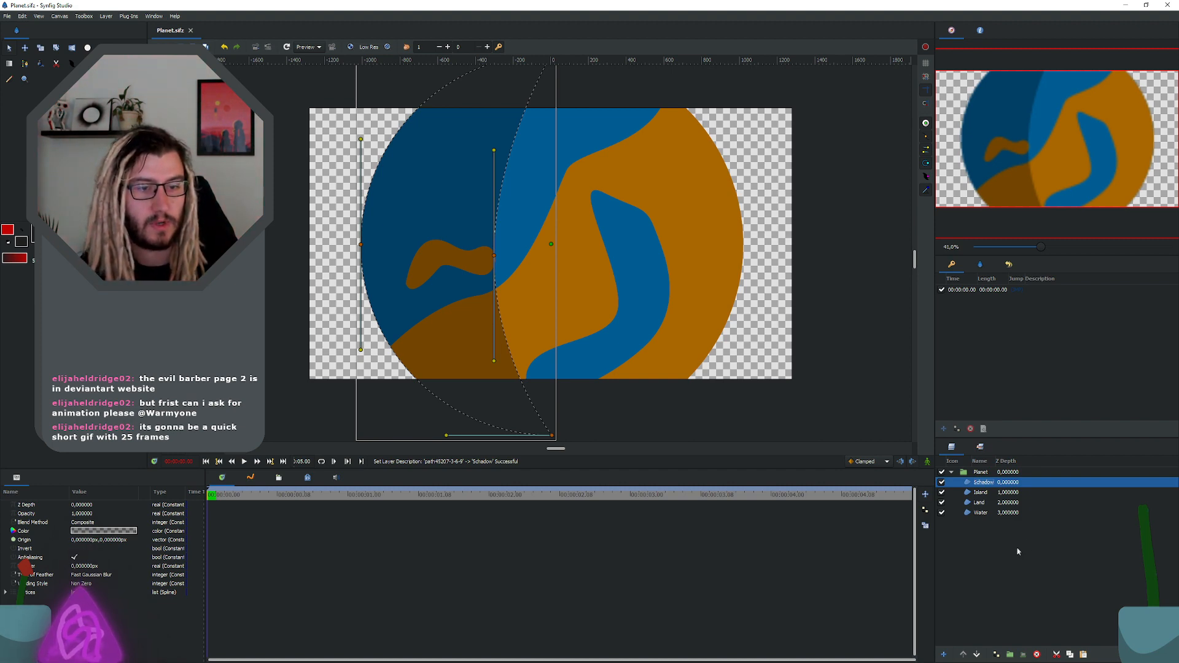
{"action": "left_click", "coordinate": [994, 512]}
{"action": "left_click", "coordinate": [989, 491]}
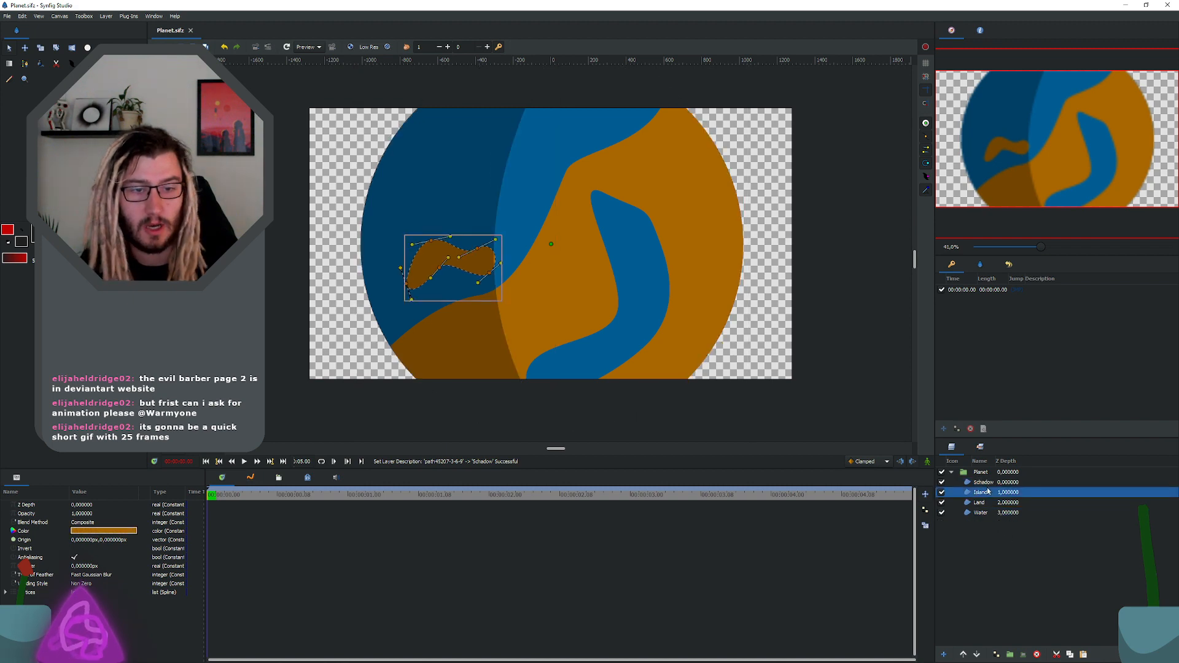
{"action": "left_click", "coordinate": [989, 483]}
{"action": "left_click", "coordinate": [987, 493]}
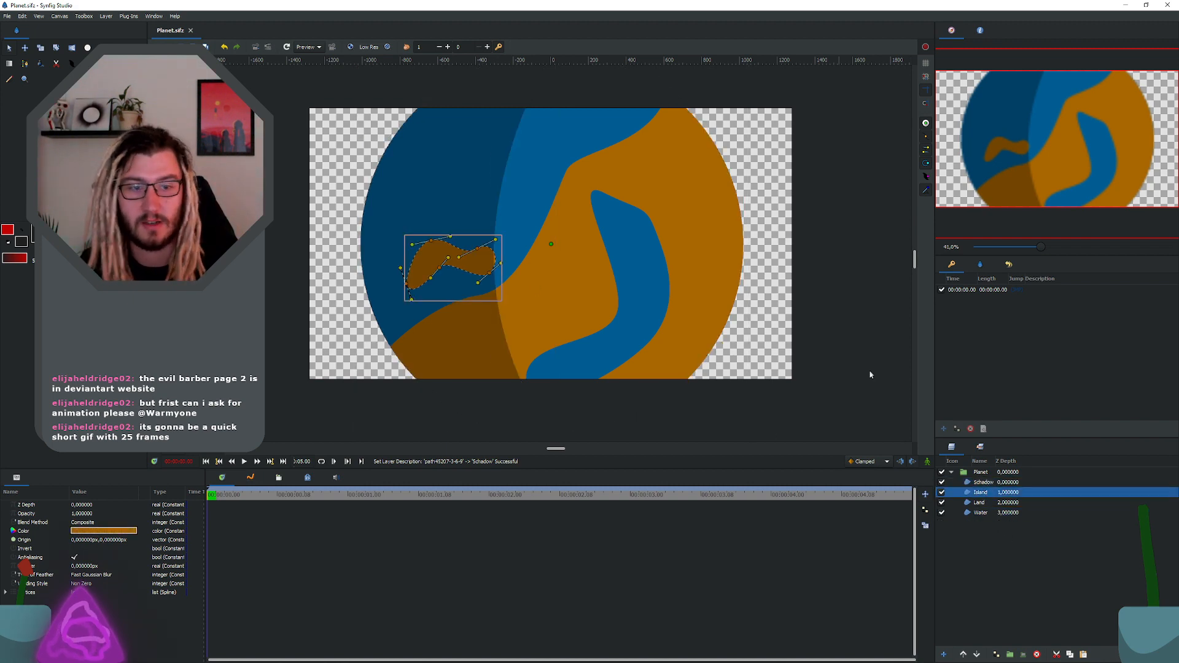
Step: Scale the Planet group to about 0.66, offset it to about -10.8, 19.4 px, and save the document
{"action": "left_click", "coordinate": [956, 470]}
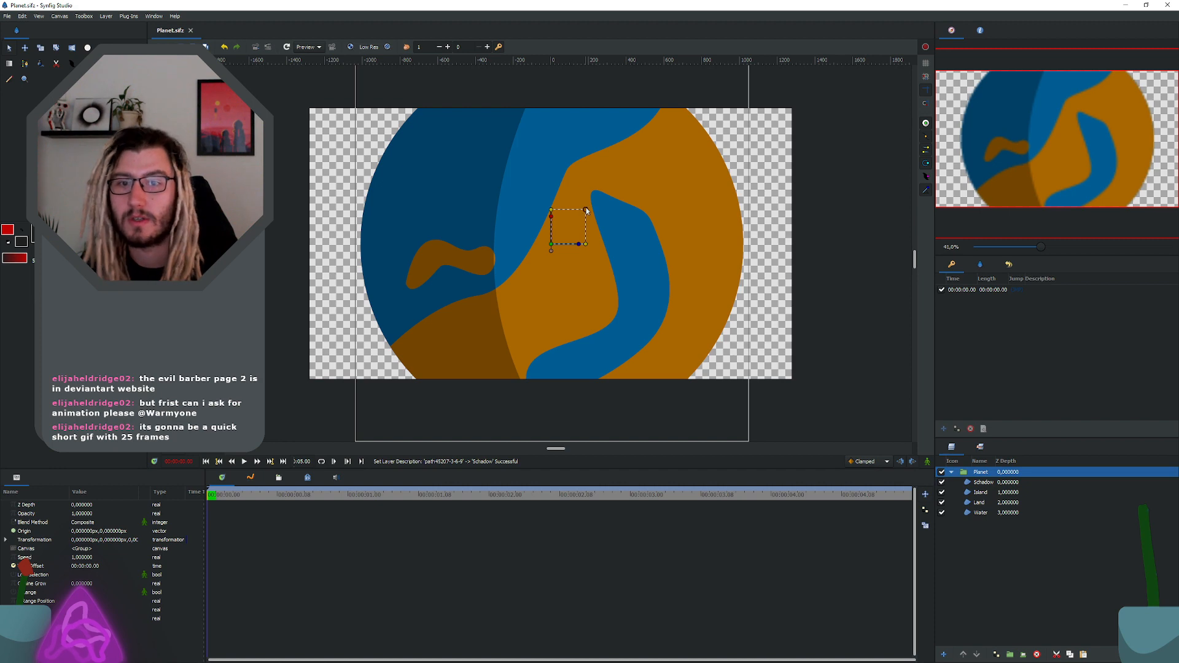
{"action": "left_click_drag", "start_coordinate": [585, 210], "coordinate": [576, 232]}
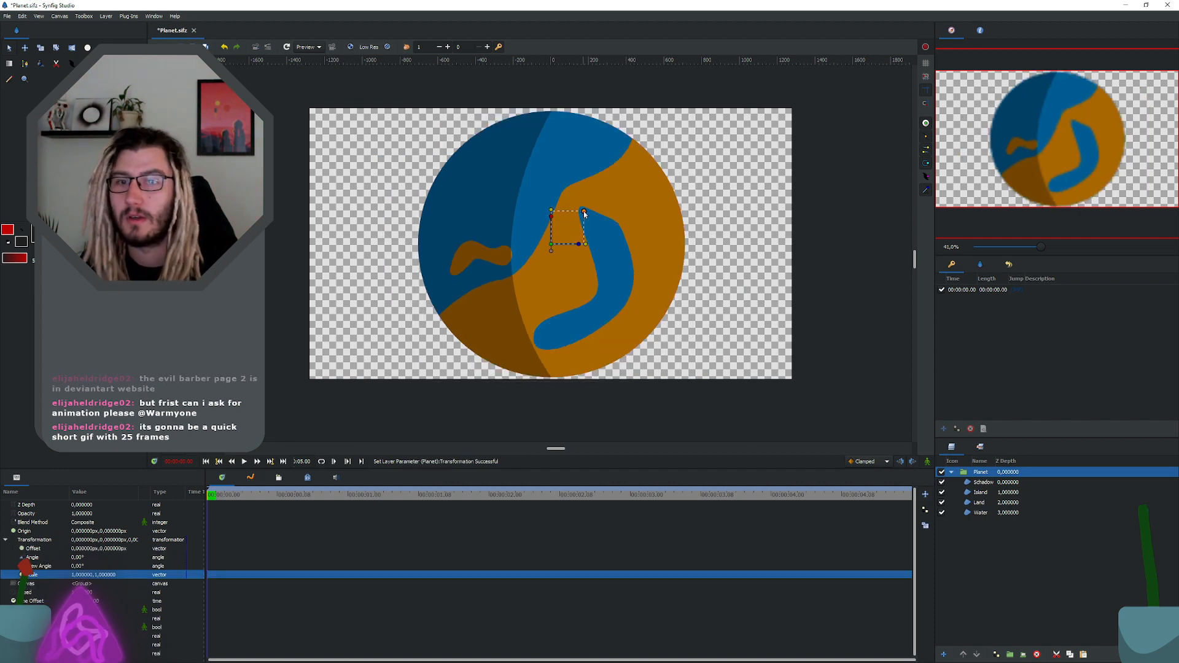
{"action": "left_click_drag", "start_coordinate": [553, 246], "coordinate": [548, 240]}
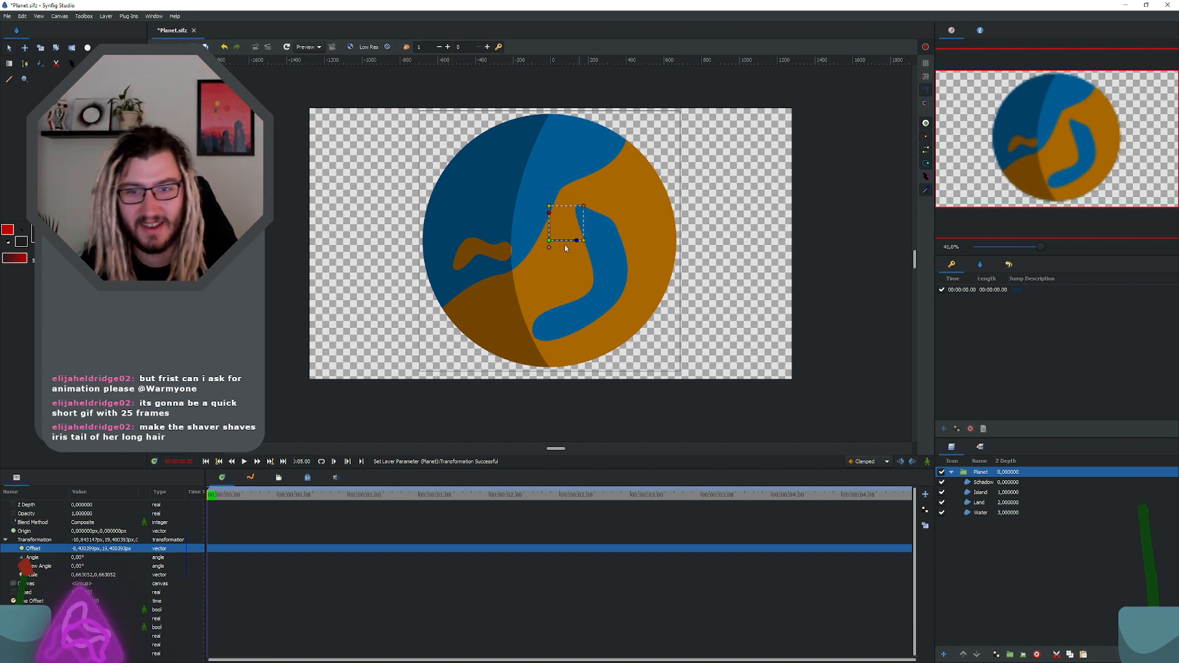
{"action": "scroll", "coordinate": [561, 240], "scroll_direction": "up", "scroll_amount": 1}
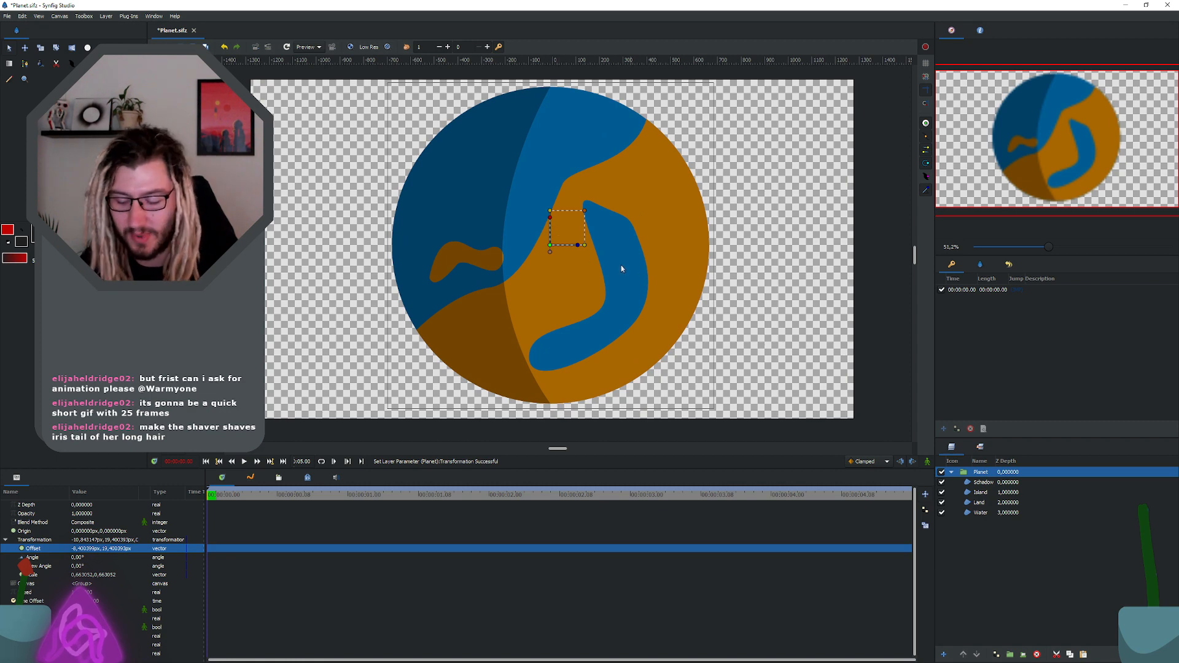
{"action": "scroll", "coordinate": [618, 264], "scroll_direction": "down", "scroll_amount": 1}
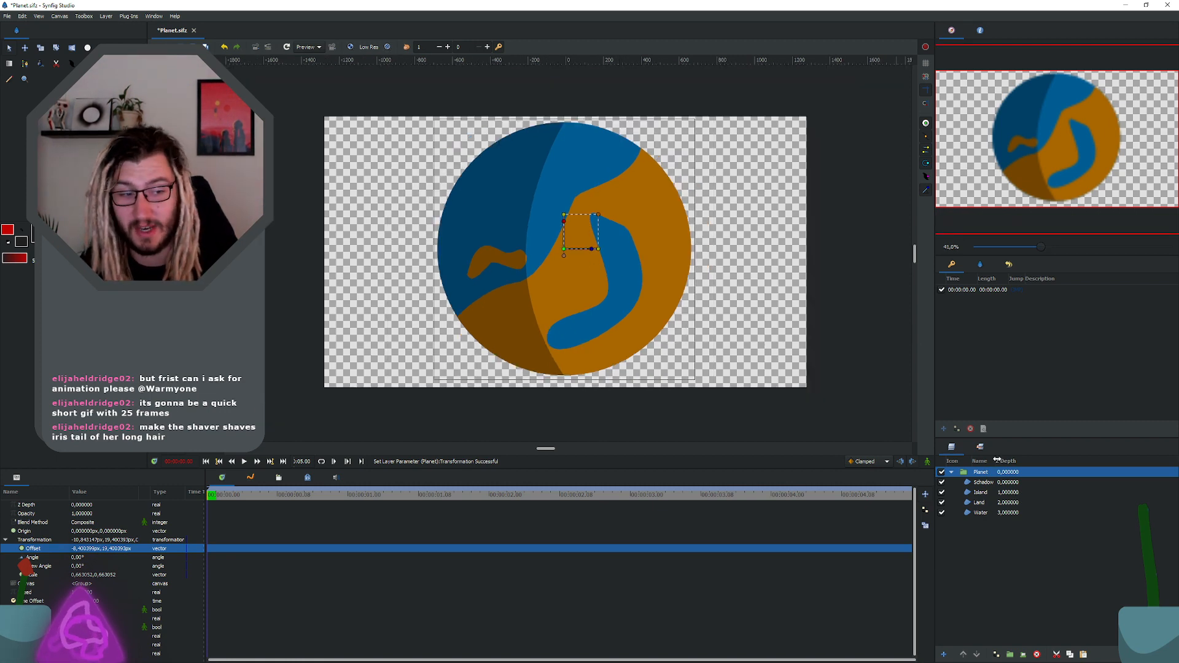
{"action": "key", "text": "ctrl+s"}
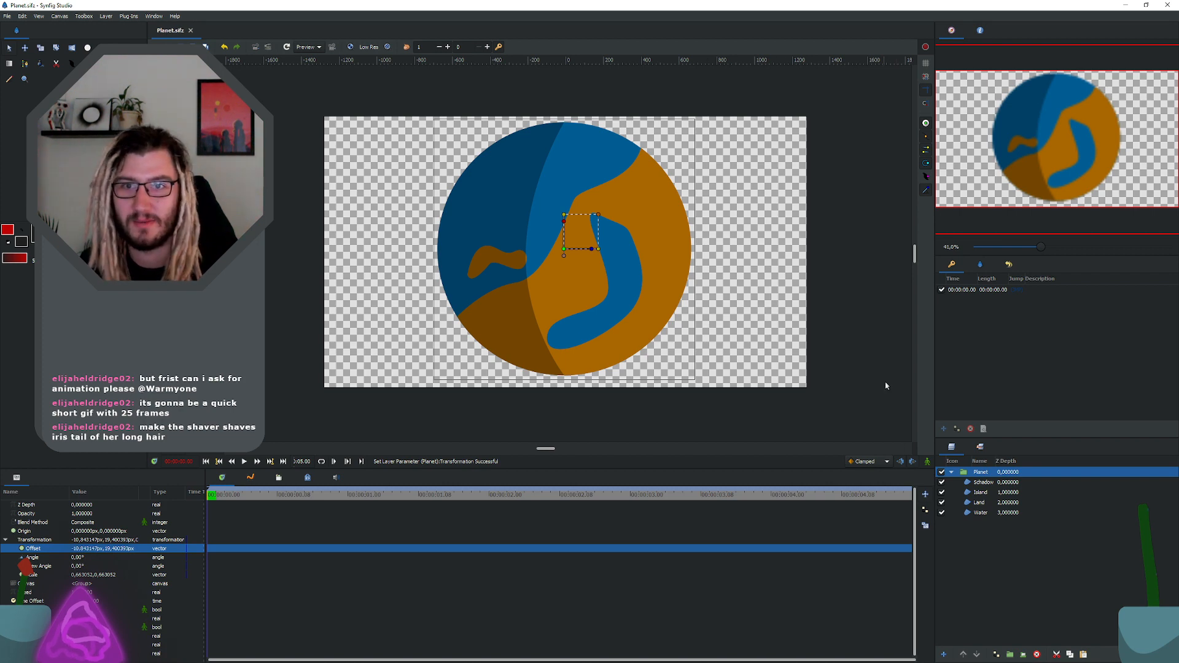
Step: Scale the Planet group to about 0.385, offset it to about -224, 70 px, and save the document
{"action": "scroll", "coordinate": [595, 277], "scroll_direction": "down", "scroll_amount": 1}
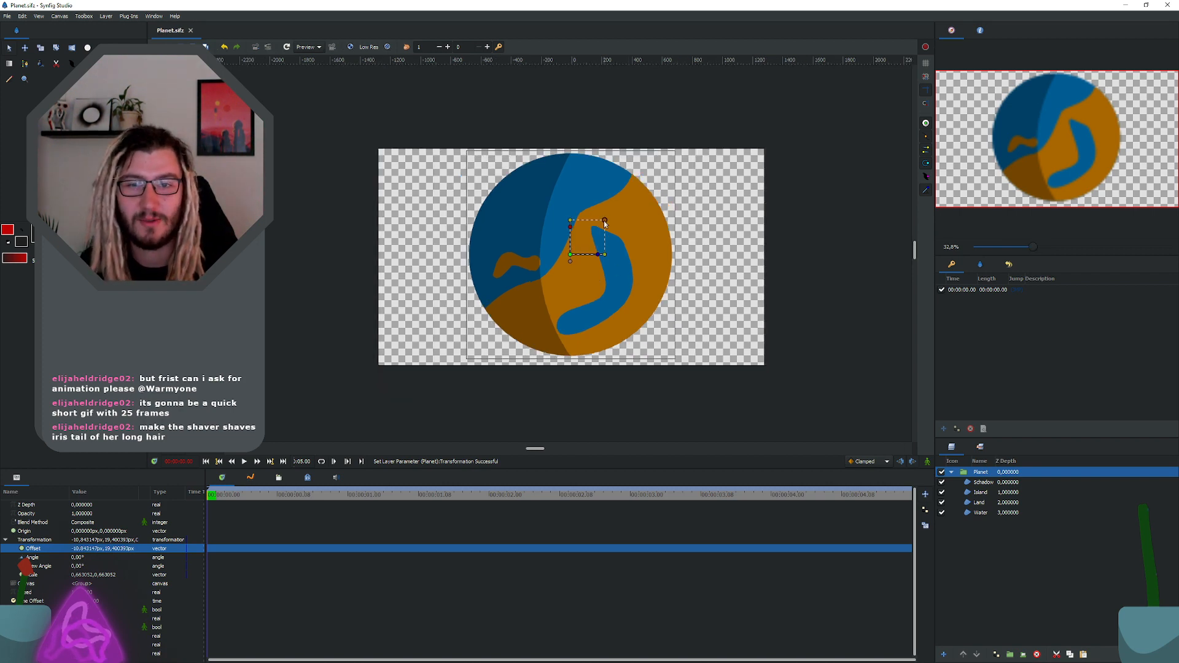
{"action": "mouse_move", "coordinate": [605, 219]}
{"action": "left_mouse_down"}
{"action": "mouse_move", "coordinate": [528, 251]}
{"action": "mouse_move", "coordinate": [557, 223]}
{"action": "mouse_move", "coordinate": [532, 250]}
{"action": "mouse_move", "coordinate": [551, 242]}
{"action": "left_mouse_up"}
{"action": "key", "text": "ctrl+s"}
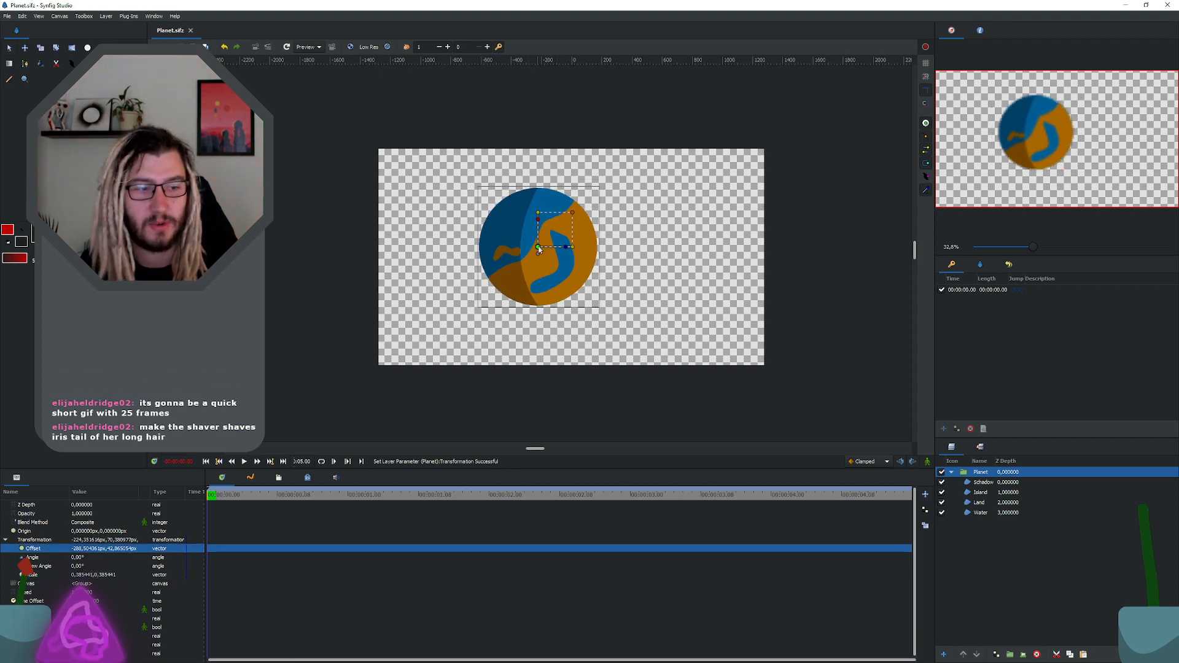
{"action": "scroll", "coordinate": [554, 238], "scroll_direction": "up", "scroll_amount": 2}
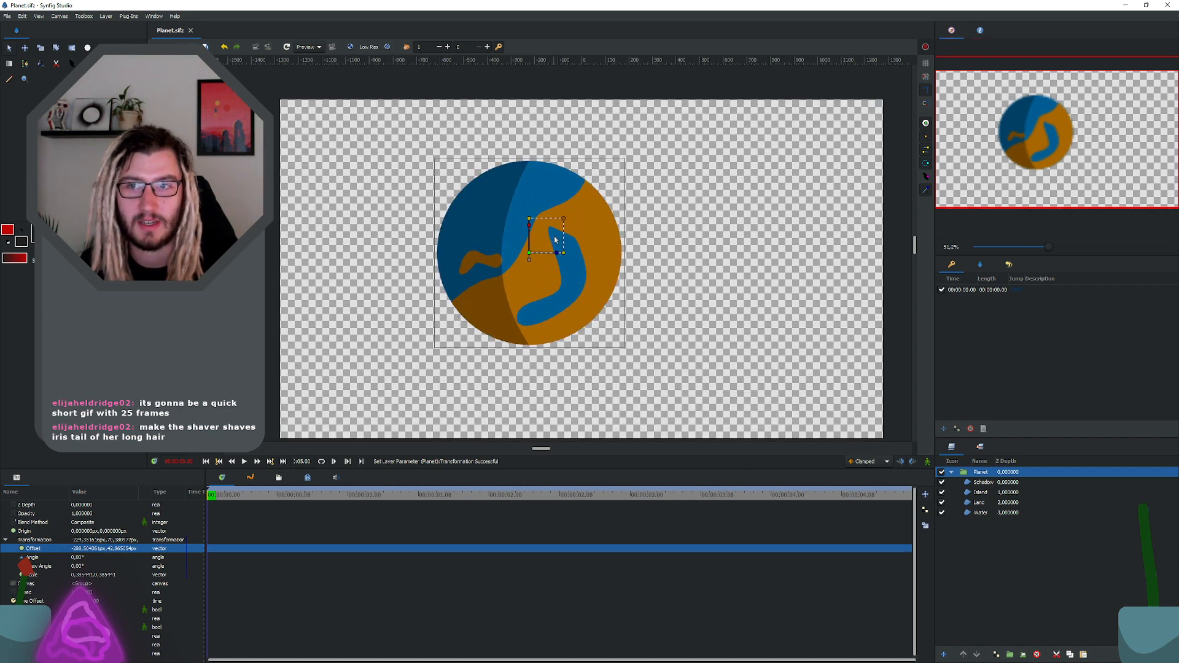
{"action": "scroll", "coordinate": [555, 239], "scroll_direction": "down", "scroll_amount": 1}
{"action": "scroll", "coordinate": [555, 239], "scroll_direction": "right", "scroll_amount": 3}
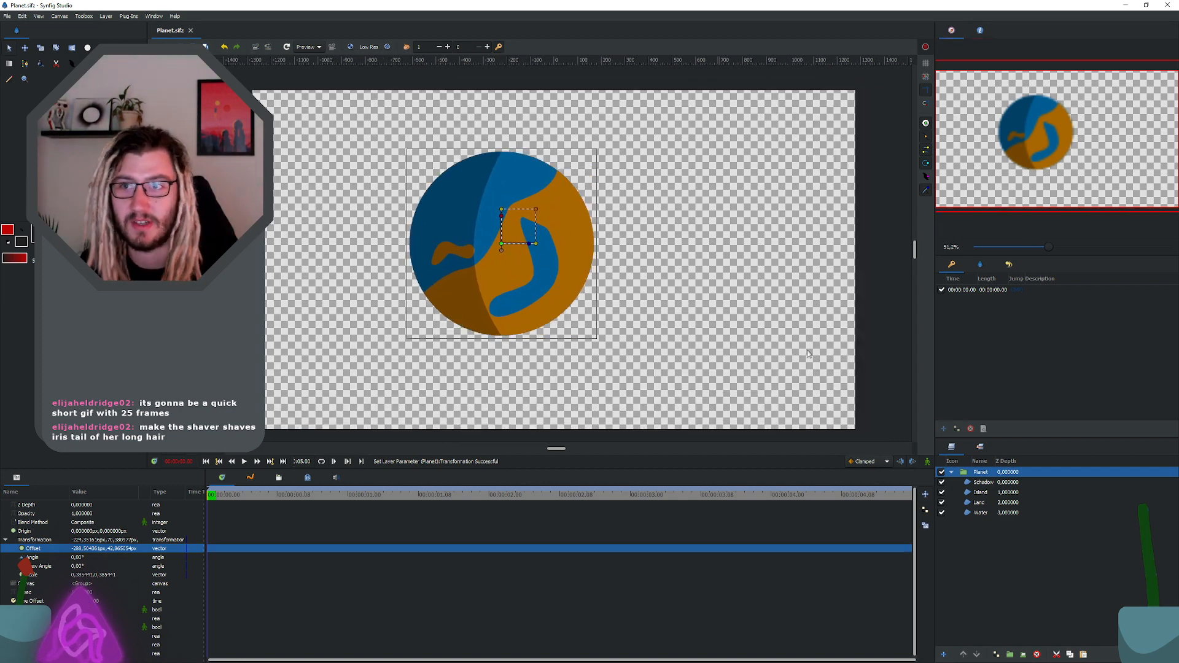
Step: Correct the spelling of the Schadow layer's name to Shadow
{"action": "left_click", "coordinate": [983, 482]}
{"action": "left_click", "coordinate": [982, 512]}
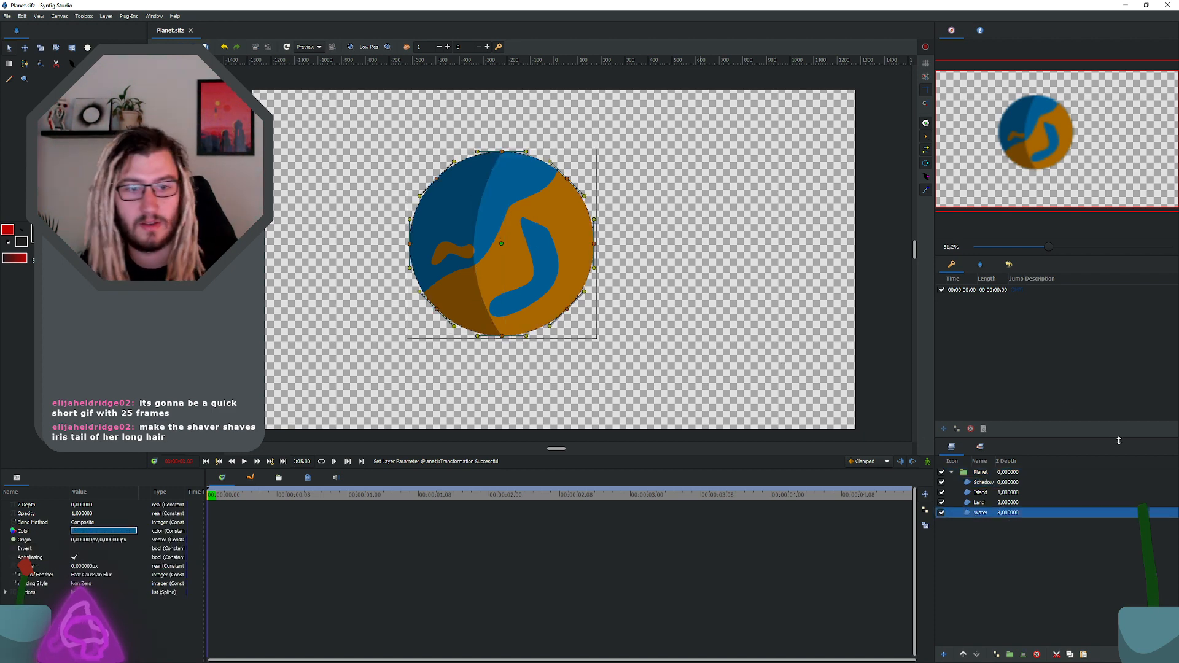
{"action": "left_click", "coordinate": [983, 482]}
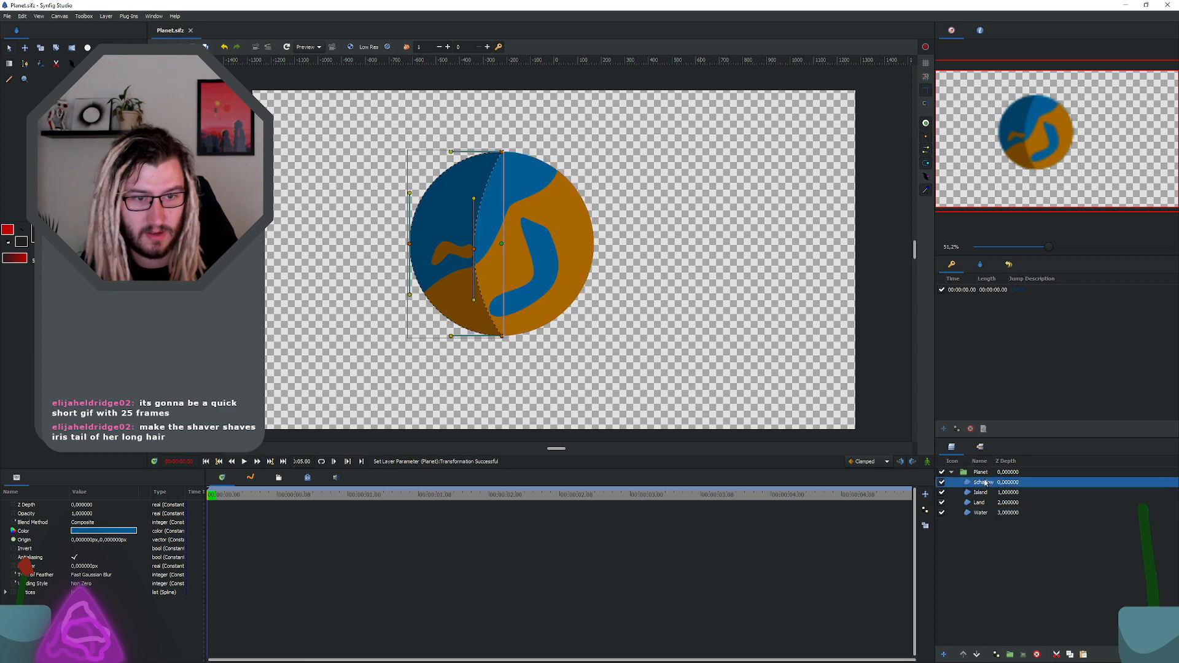
{"action": "double_click", "coordinate": [985, 483]}
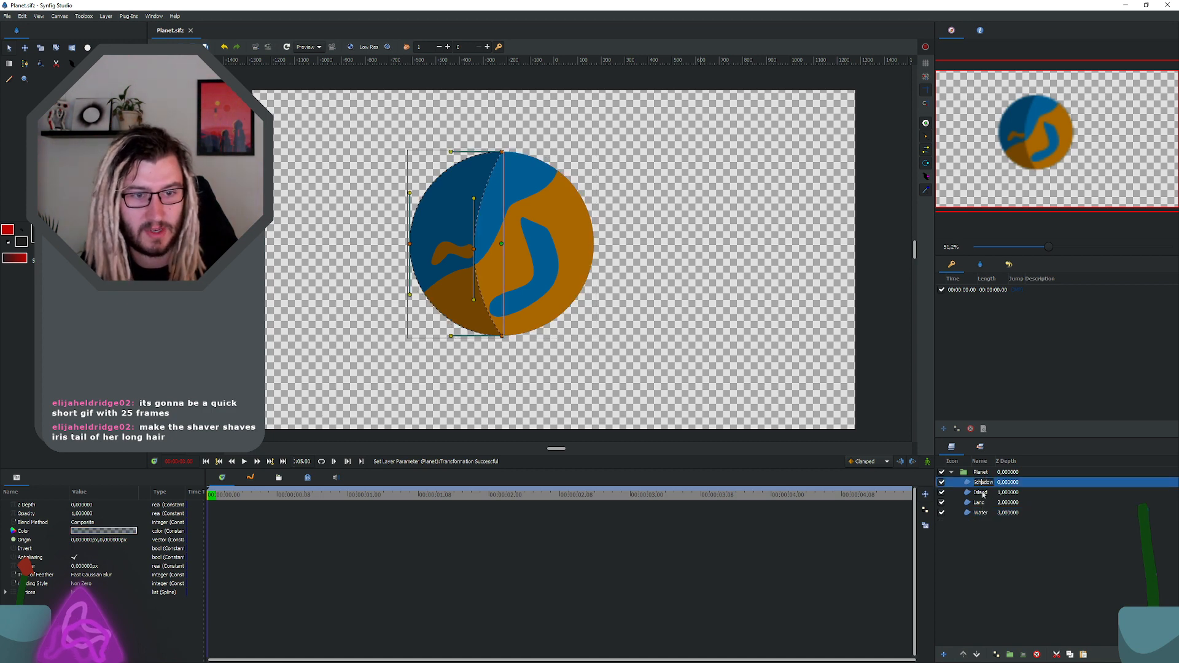
{"action": "key", "text": "BackSpace"}
{"action": "key", "text": "Return"}
Step: Duplicate the Water layer and raise the copy to the top of the Planet group
{"action": "left_click", "coordinate": [982, 494]}
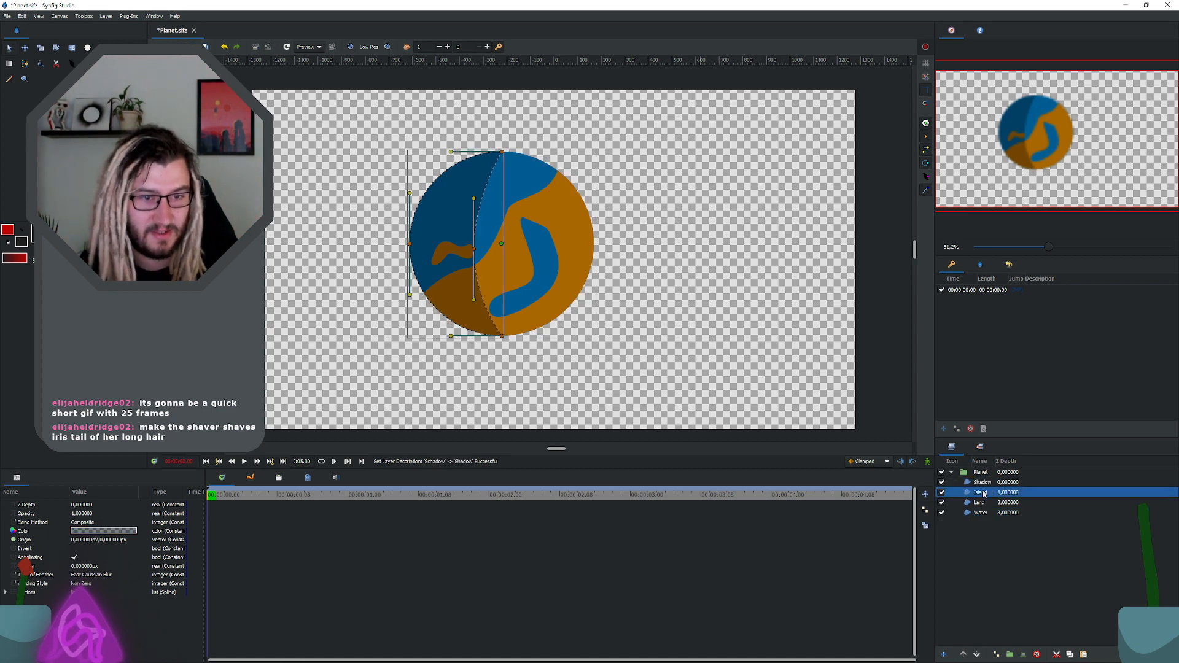
{"action": "left_click", "coordinate": [983, 512]}
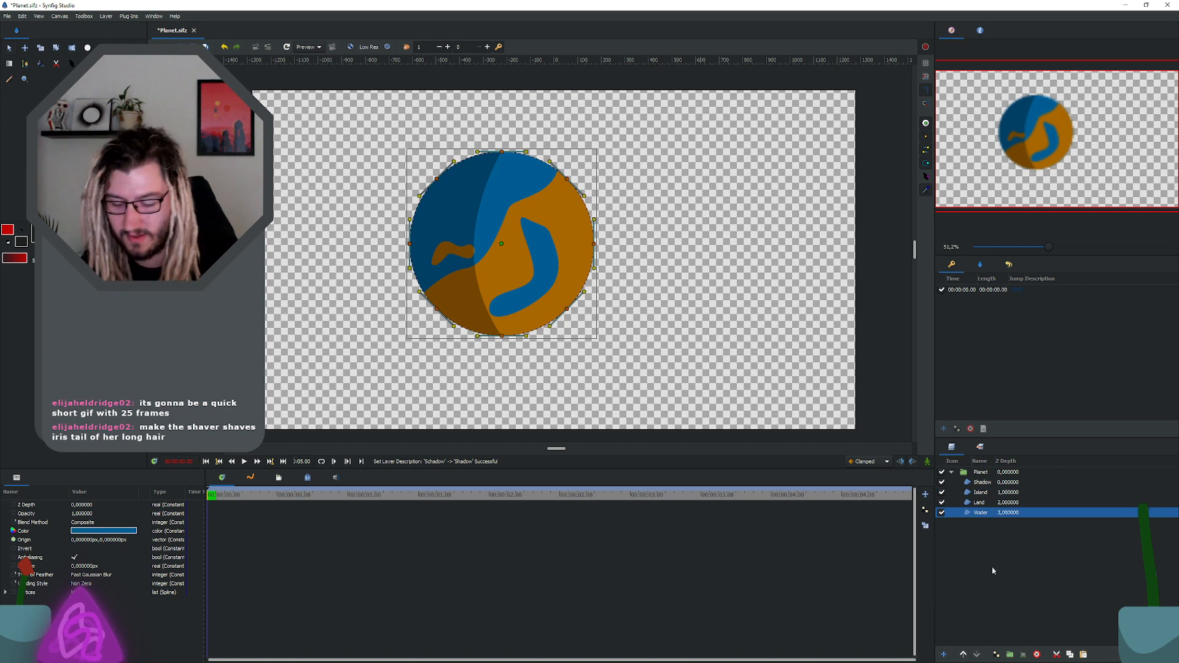
{"action": "right_click", "coordinate": [1003, 517]}
{"action": "left_click", "coordinate": [1002, 514]}
{"action": "right_click", "coordinate": [1010, 514]}
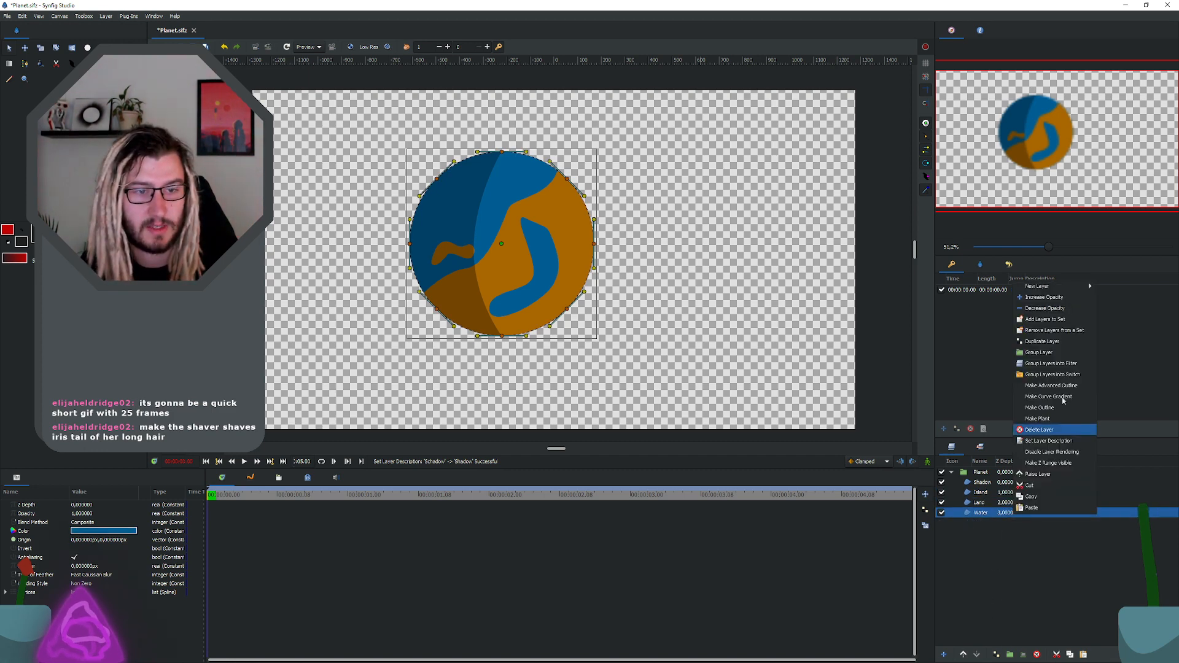
{"action": "left_click", "coordinate": [1073, 341]}
{"action": "left_click", "coordinate": [963, 654]}
{"action": "left_click", "coordinate": [963, 655]}
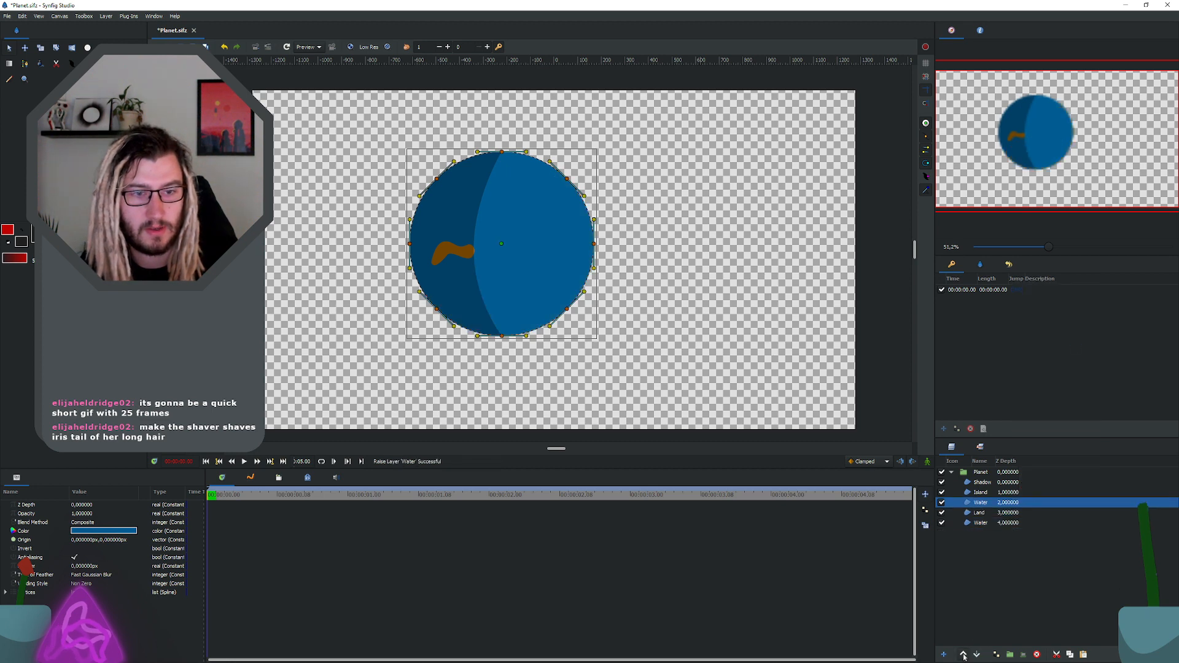
{"action": "left_click", "coordinate": [963, 654]}
{"action": "left_click", "coordinate": [963, 655]}
Step: Rename the duplicated water layer Mask and set its fill color to black
{"action": "double_click", "coordinate": [981, 483]}
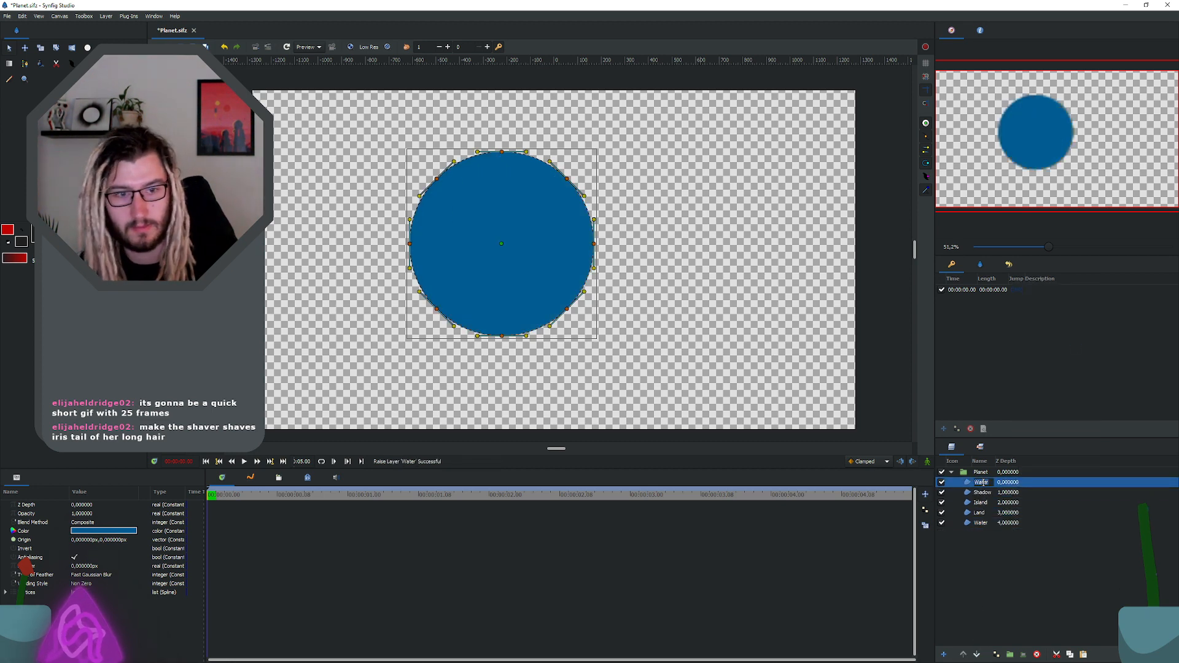
{"action": "type", "text": "Mask"}
{"action": "key", "text": "Return"}
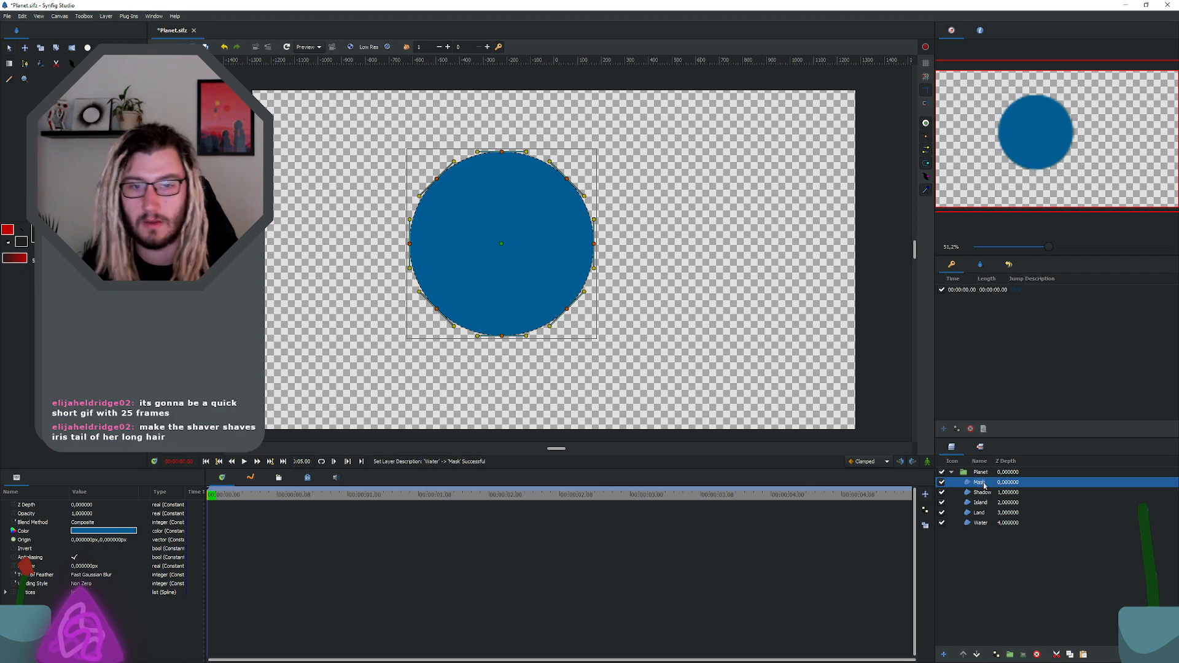
{"action": "double_click", "coordinate": [115, 531]}
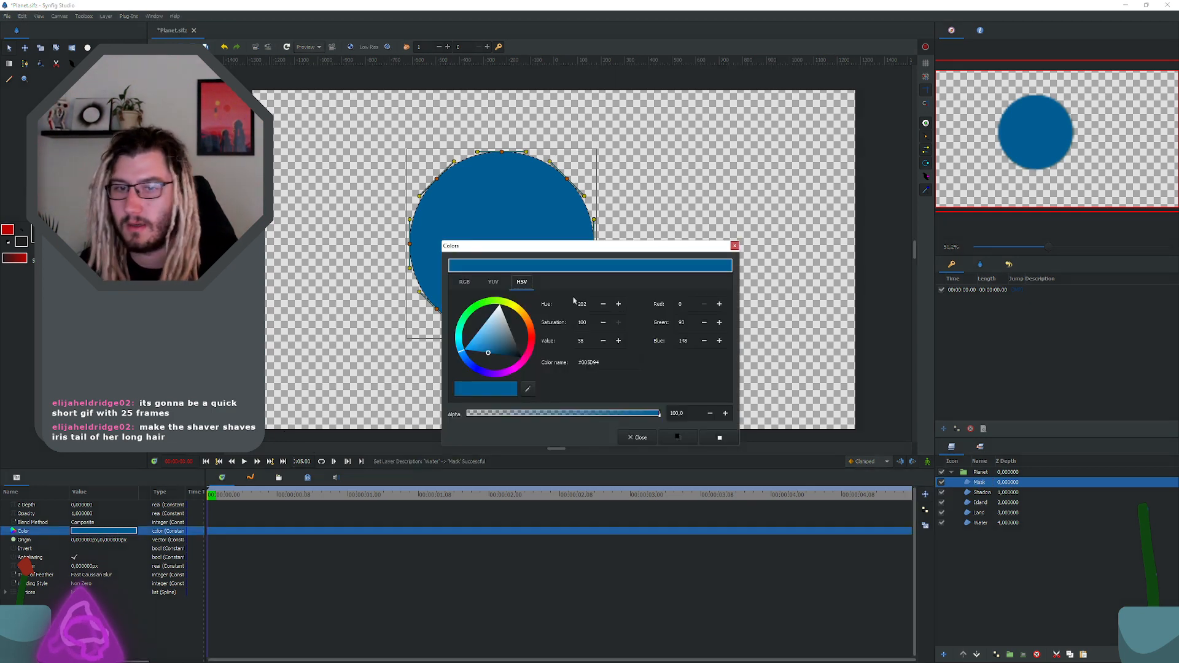
{"action": "left_click", "coordinate": [521, 357]}
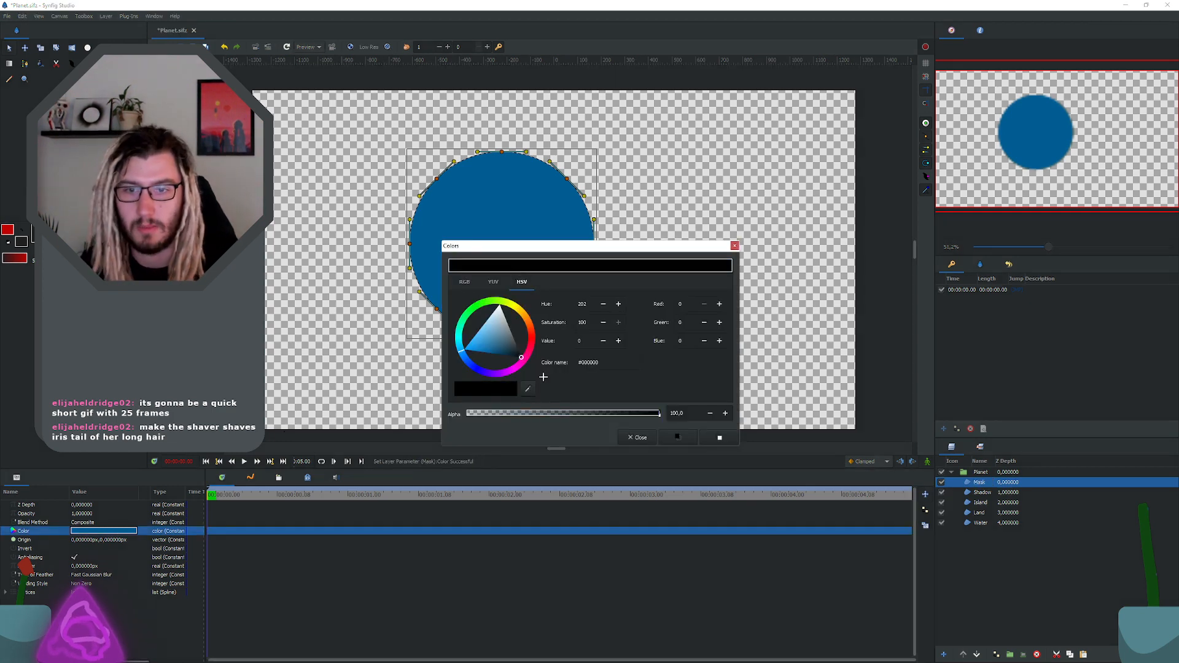
{"action": "left_click", "coordinate": [734, 246]}
Step: Try the Alpha Over, Alpha, Luminance, Hue and Difference blend methods on the Mask layer
{"action": "left_click", "coordinate": [93, 523]}
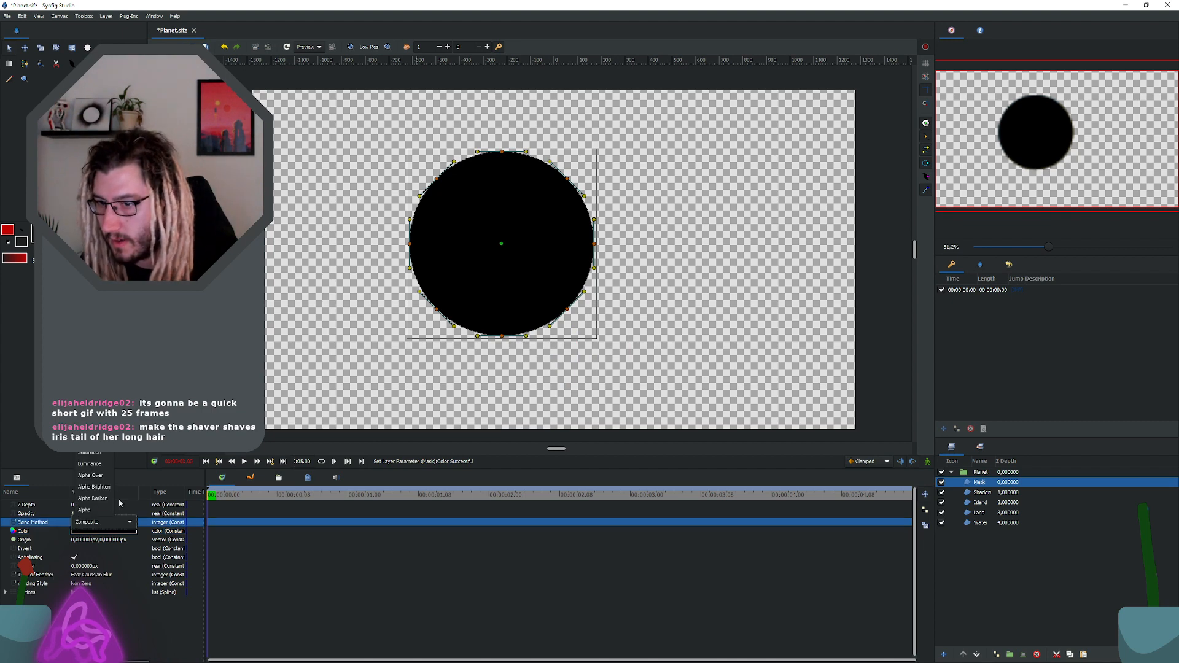
{"action": "left_click", "coordinate": [104, 476]}
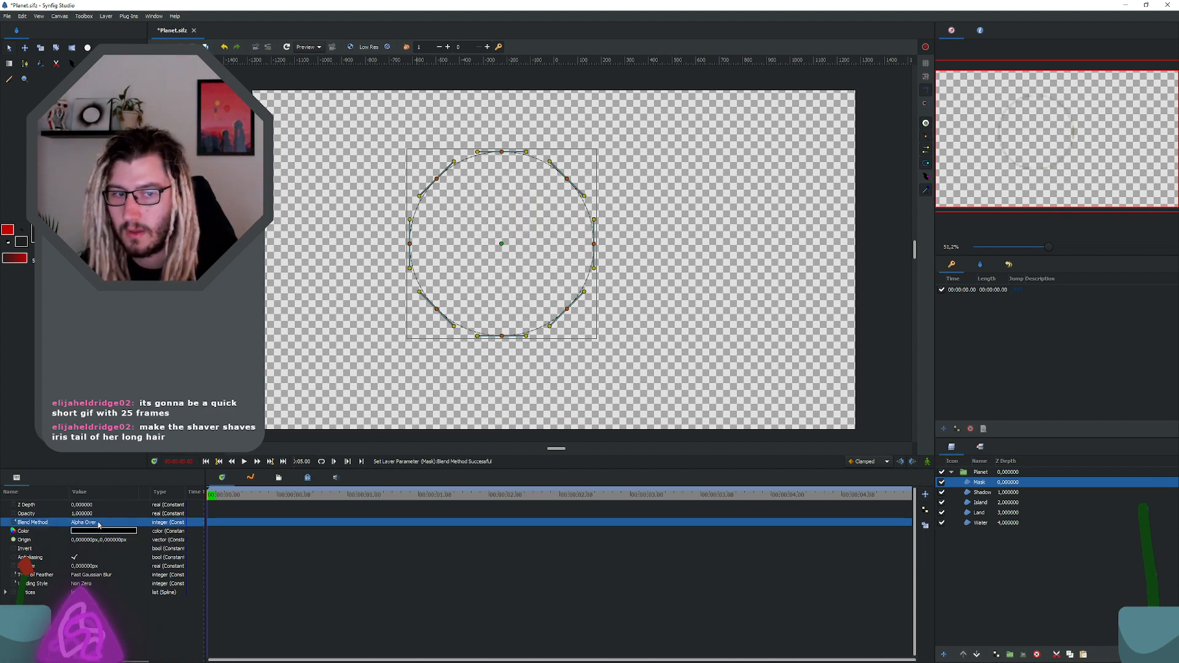
{"action": "left_click", "coordinate": [98, 523]}
{"action": "left_click", "coordinate": [102, 516]}
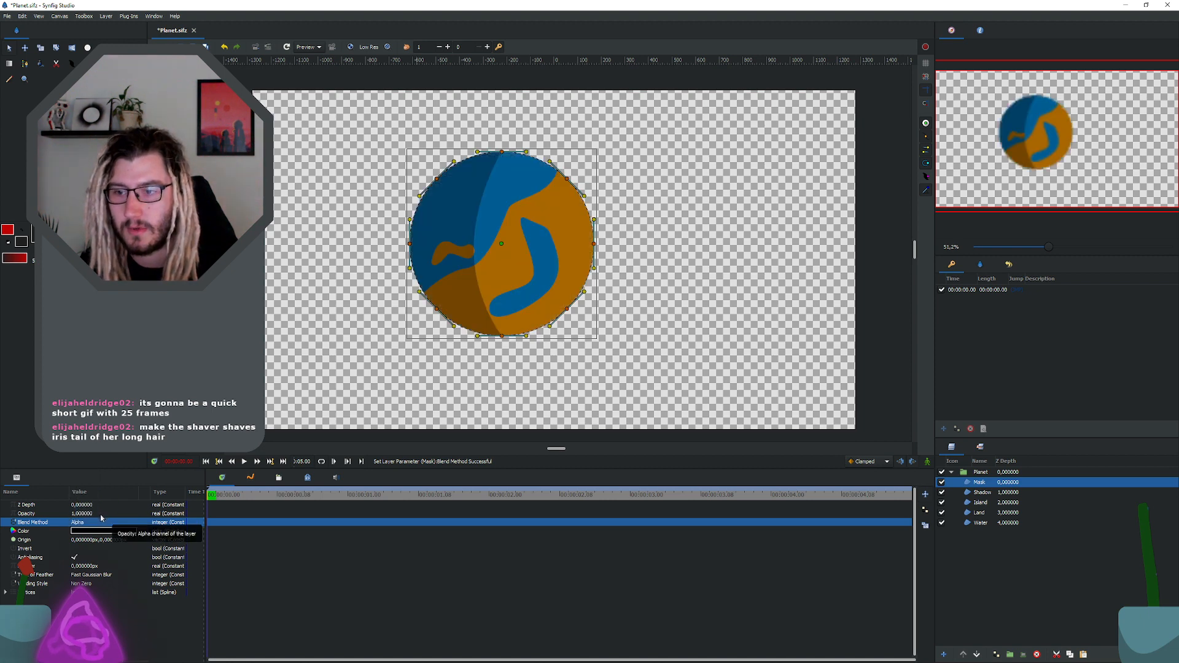
{"action": "left_click", "coordinate": [94, 525]}
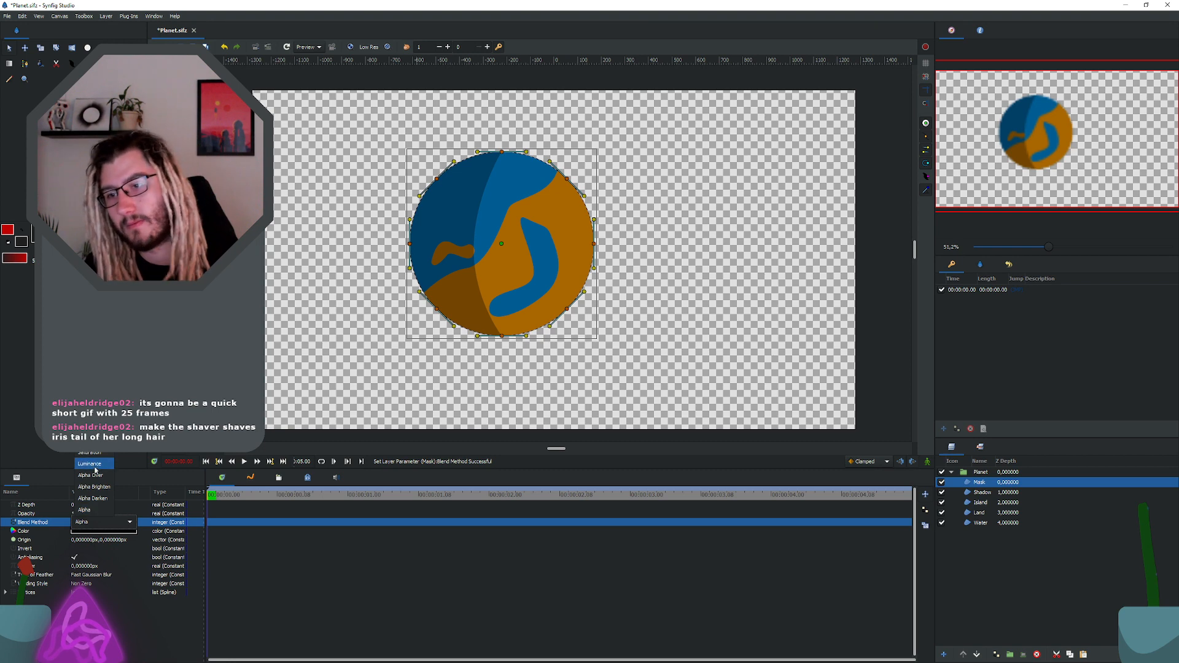
{"action": "left_click", "coordinate": [92, 464]}
{"action": "left_click", "coordinate": [100, 523]}
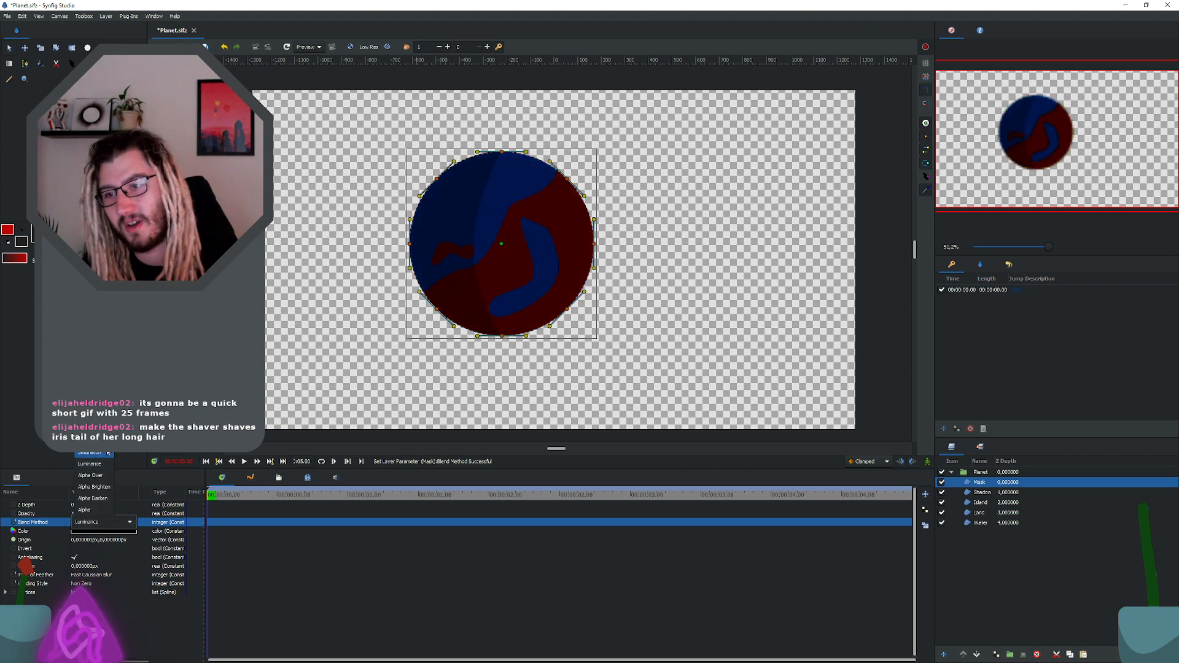
{"action": "left_click", "coordinate": [103, 443]}
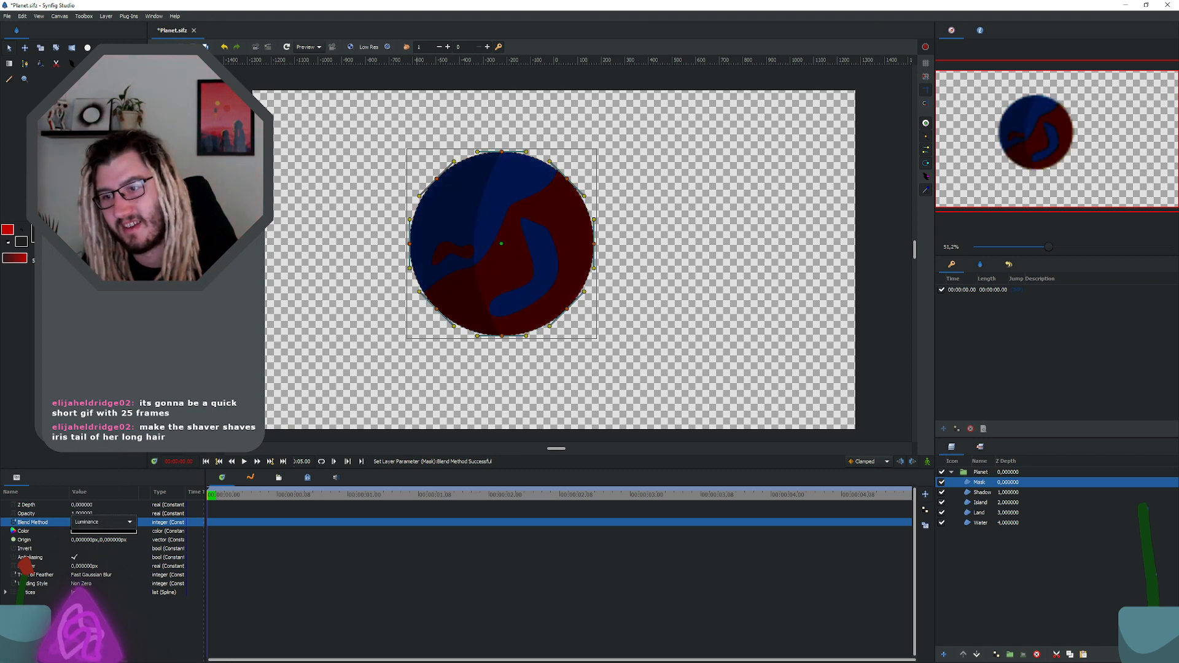
{"action": "left_click", "coordinate": [107, 523]}
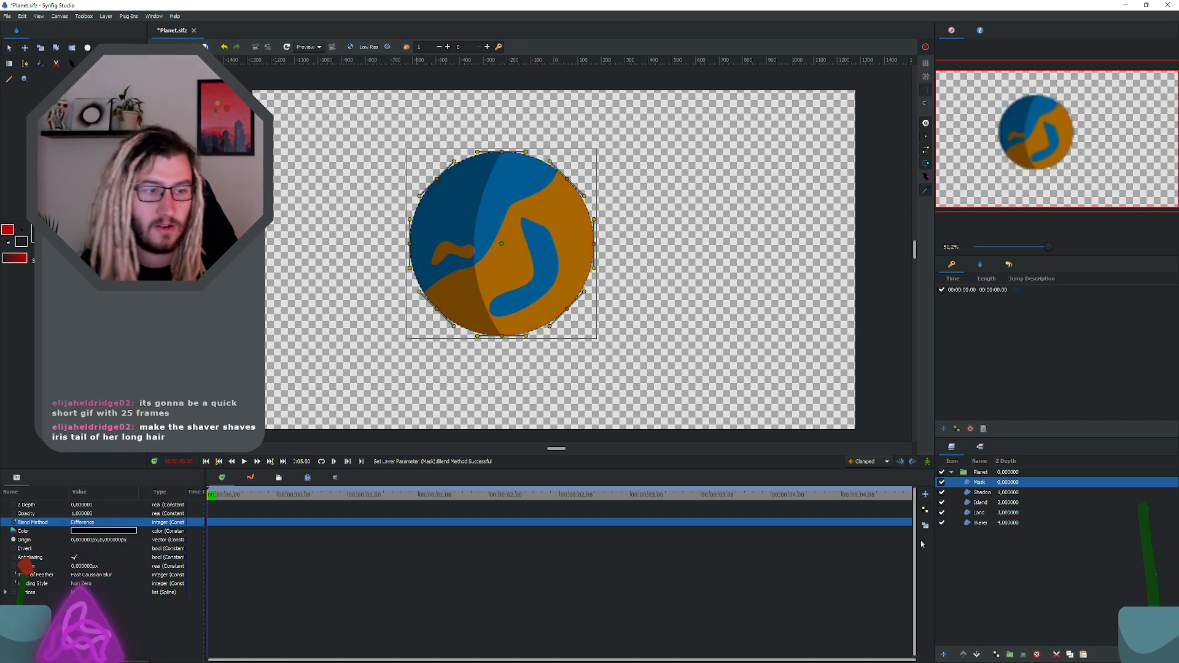
Step: Save the document and pull the Water circle's upper-right vertex outward past the planet's edge
{"action": "left_click", "coordinate": [556, 191]}
{"action": "scroll", "coordinate": [555, 191], "scroll_direction": "up", "scroll_amount": 1}
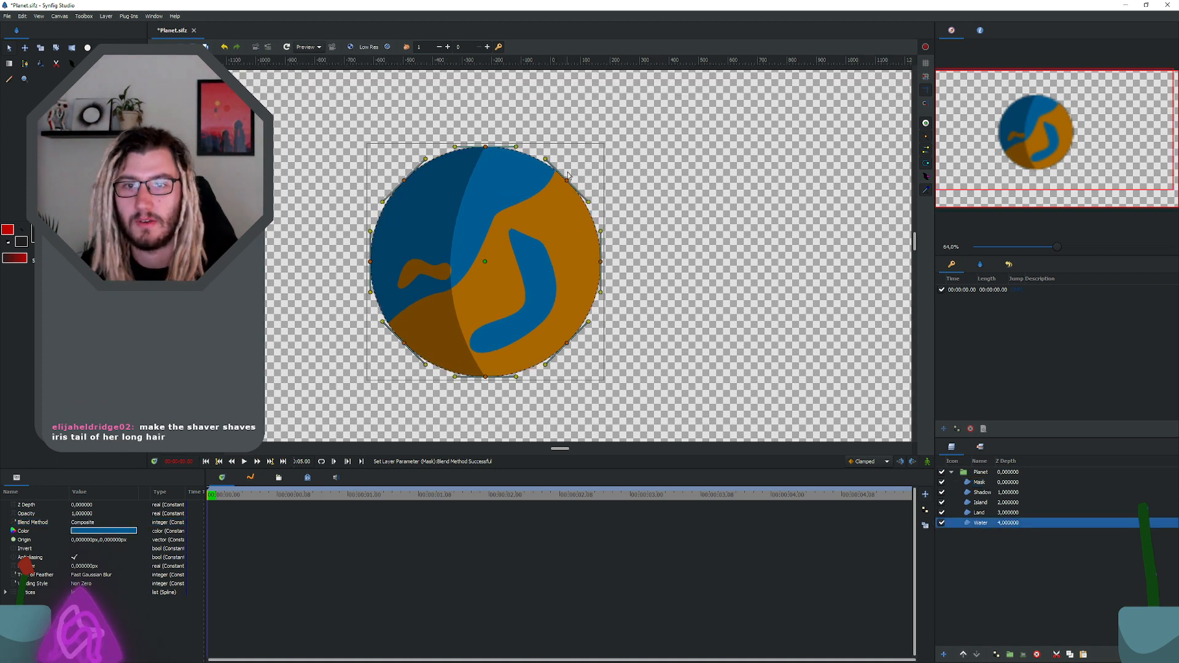
{"action": "key", "text": "ctrl+s"}
{"action": "left_click", "coordinate": [572, 167]}
{"action": "left_click_drag", "start_coordinate": [572, 168], "coordinate": [577, 161]}
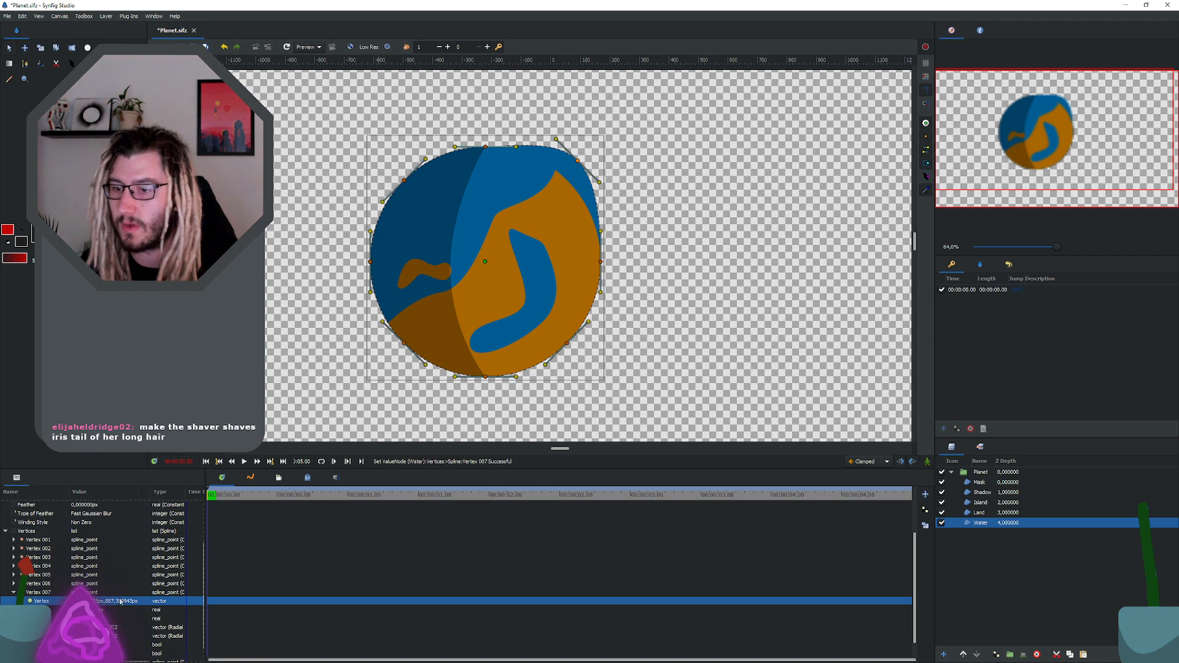
Step: Test the Mask layer with the Alpha and Alpha Over blend methods against the bulging Water shape
{"action": "left_click", "coordinate": [980, 483]}
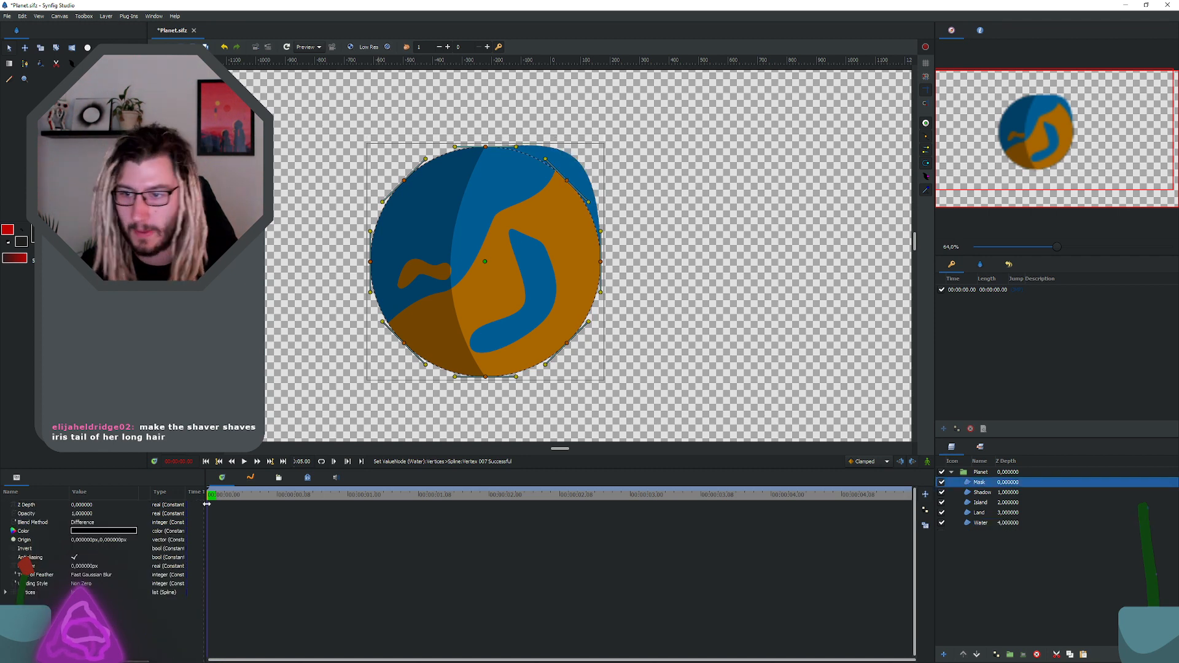
{"action": "left_click", "coordinate": [90, 523]}
{"action": "left_click", "coordinate": [90, 522]}
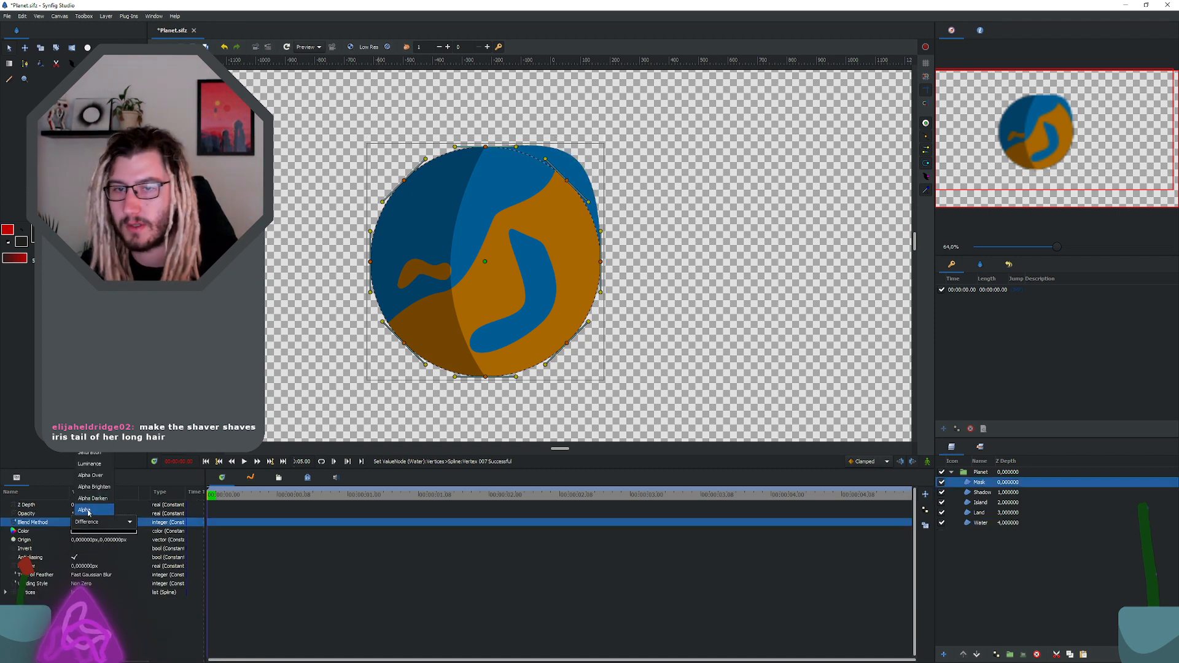
{"action": "left_click", "coordinate": [88, 512]}
{"action": "left_click", "coordinate": [82, 521]}
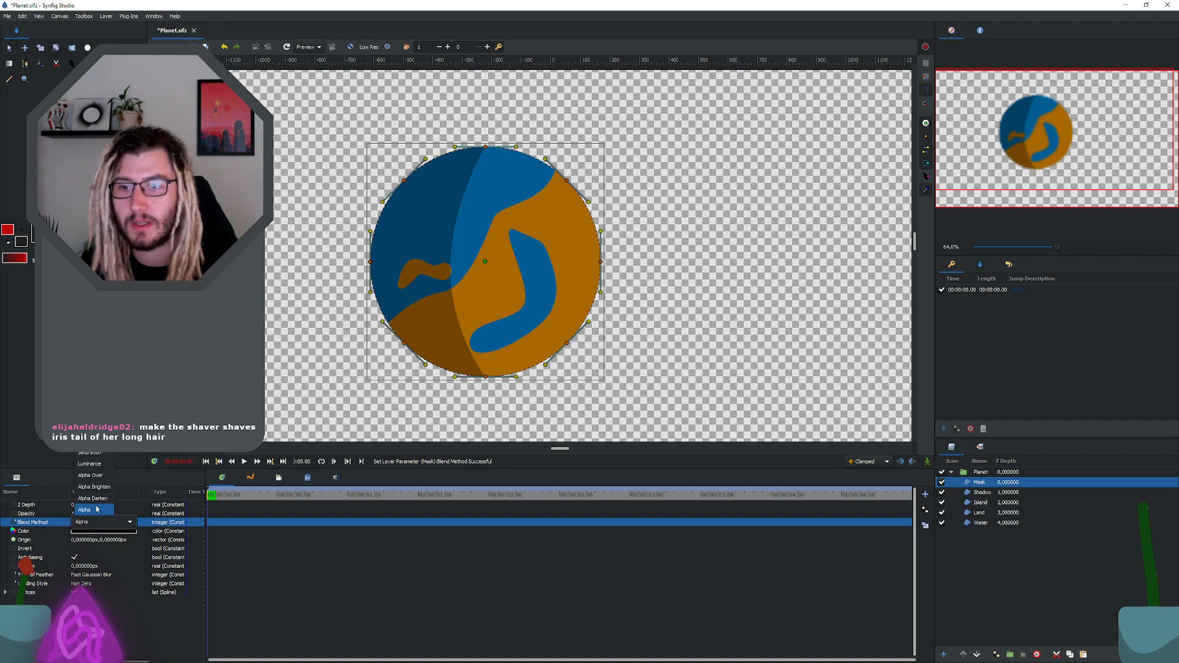
{"action": "left_click", "coordinate": [103, 479]}
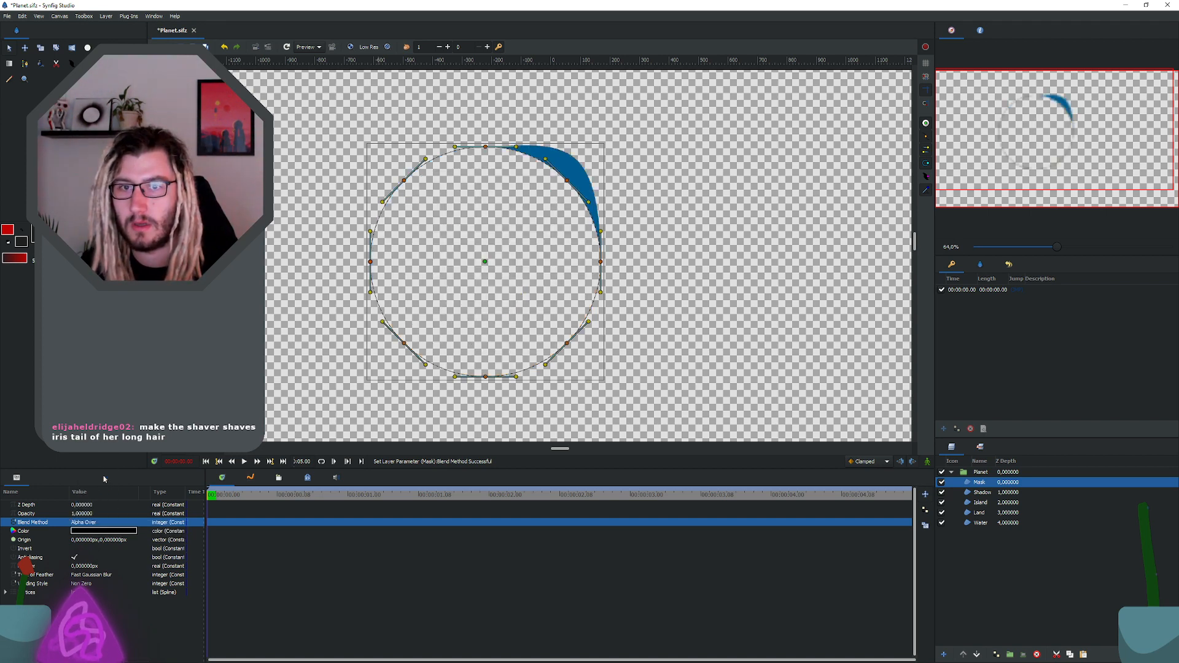
Step: Undo the Mask layer's last two blend method changes and the Water vertex move
{"action": "key", "text": "ctrl+z"}
{"action": "key", "text": "ctrl+z"}
{"action": "key", "text": "ctrl+z"}
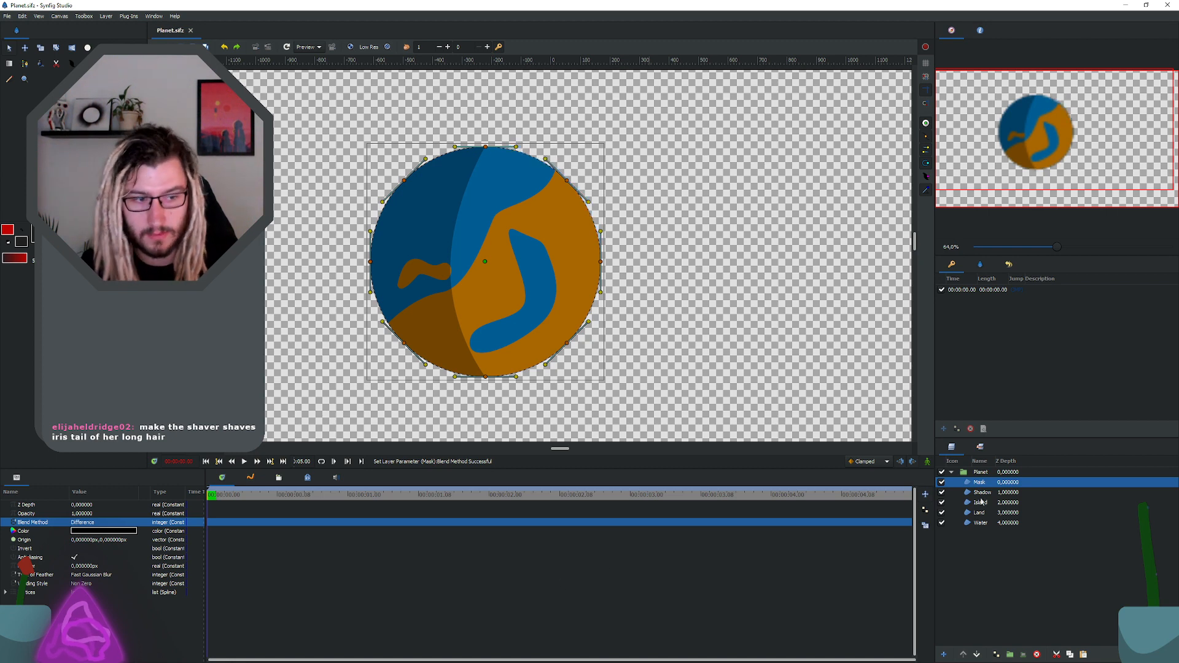
Step: Set the Mask layer's blend method to Alpha and save the document
{"action": "left_click", "coordinate": [101, 522]}
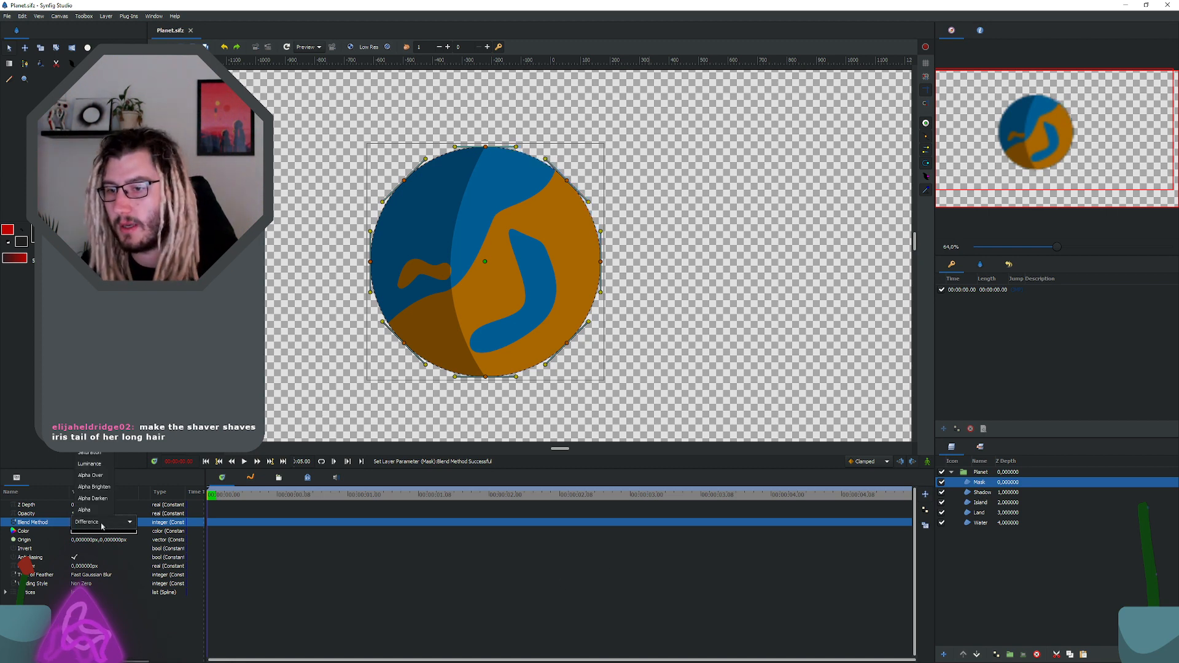
{"action": "left_click", "coordinate": [974, 520]}
{"action": "left_click", "coordinate": [973, 525]}
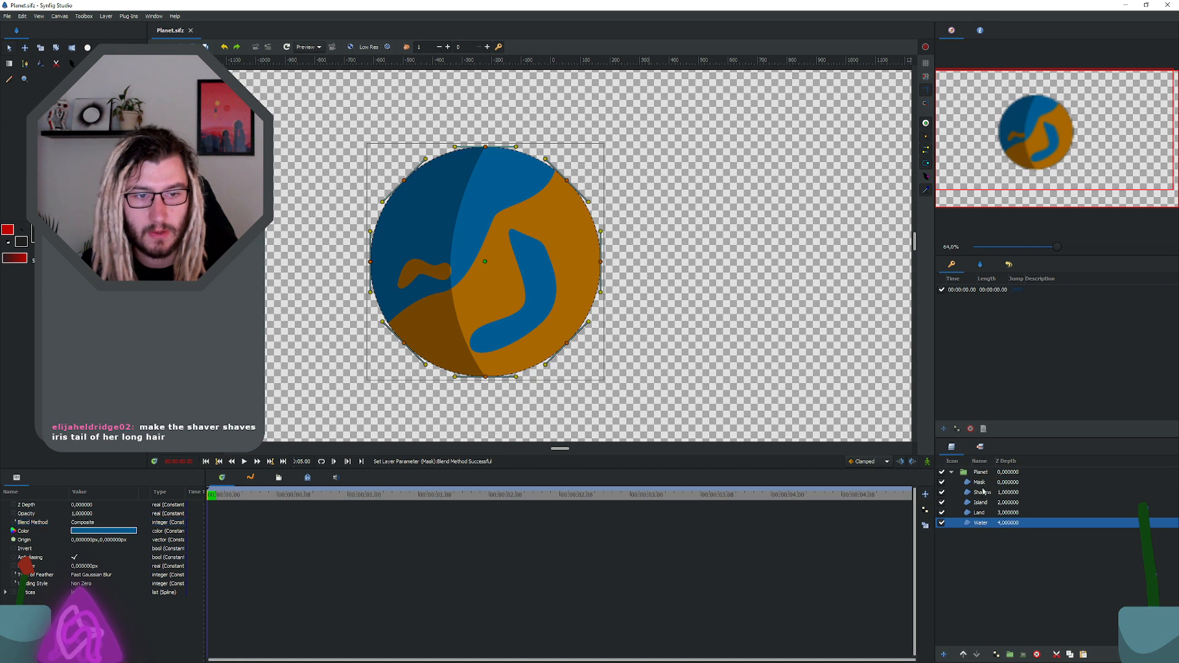
{"action": "left_click", "coordinate": [979, 483]}
{"action": "left_click", "coordinate": [103, 522]}
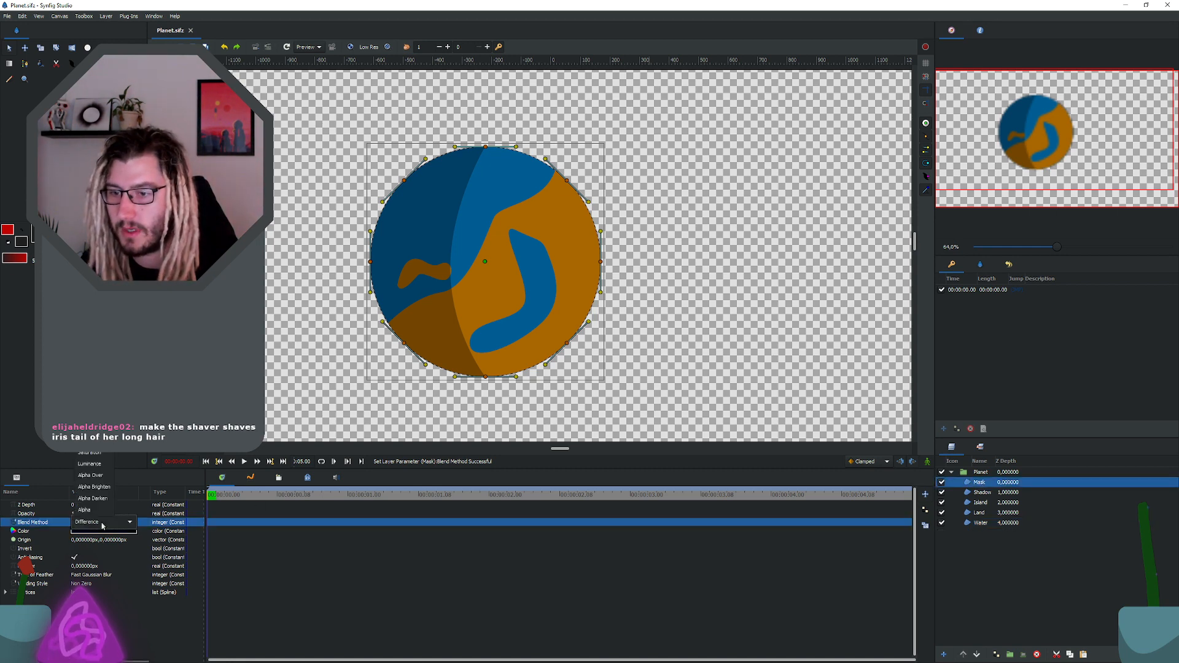
{"action": "left_click", "coordinate": [92, 509]}
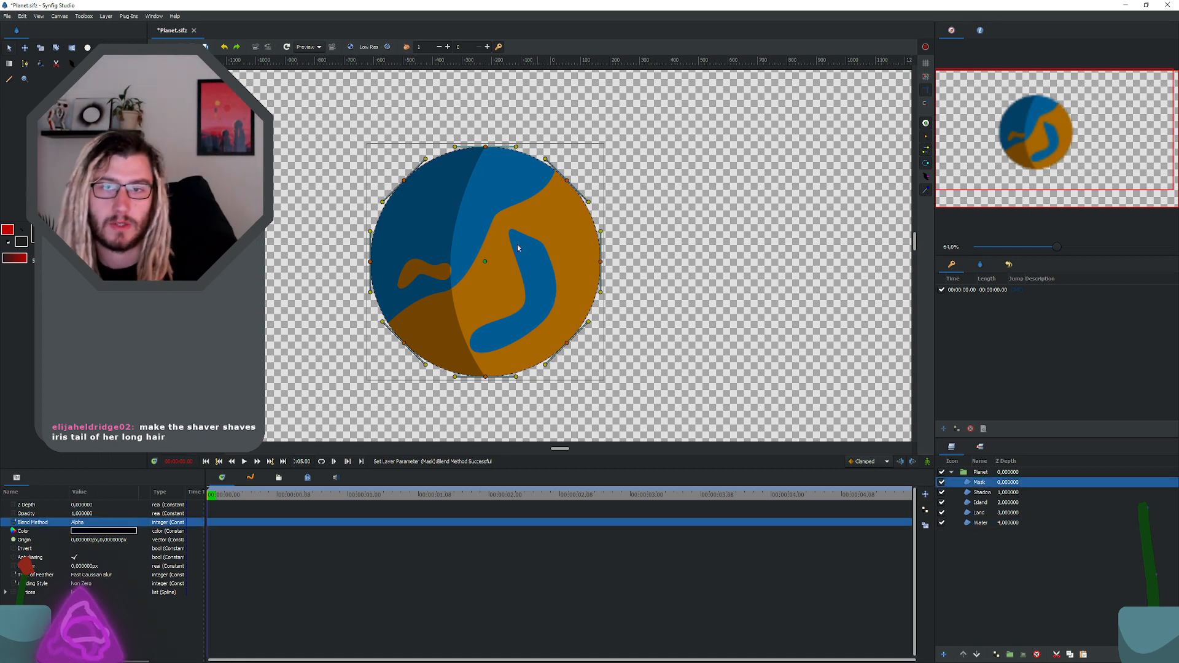
{"action": "left_click", "coordinate": [990, 514]}
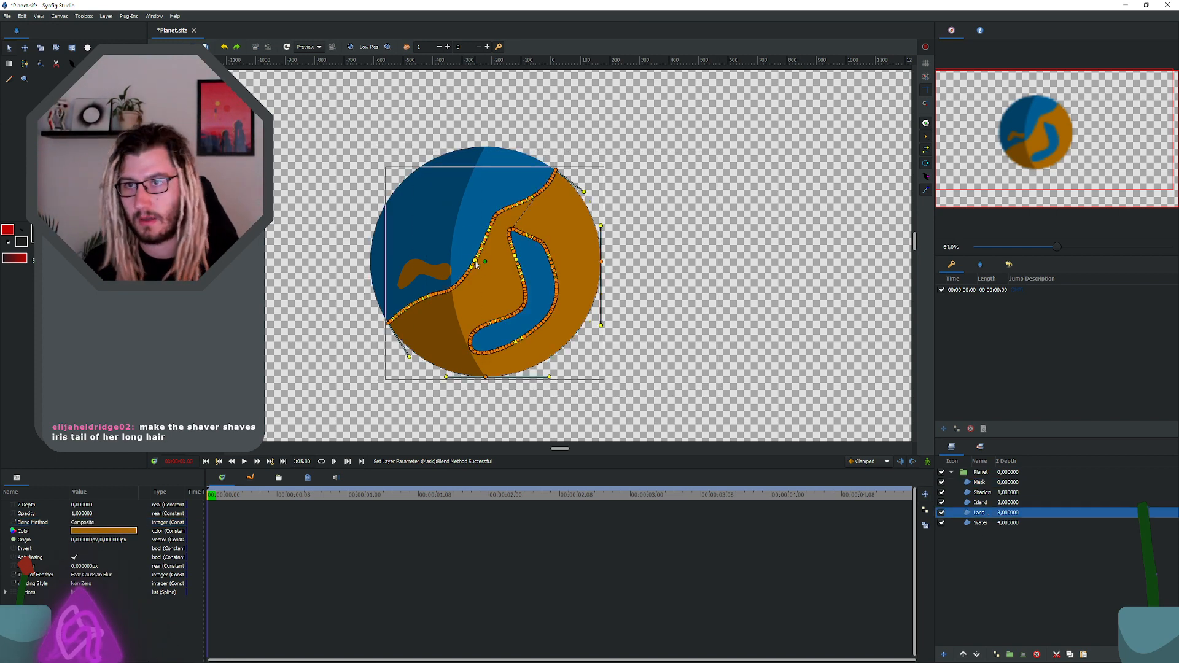
{"action": "key", "text": "ctrl+s"}
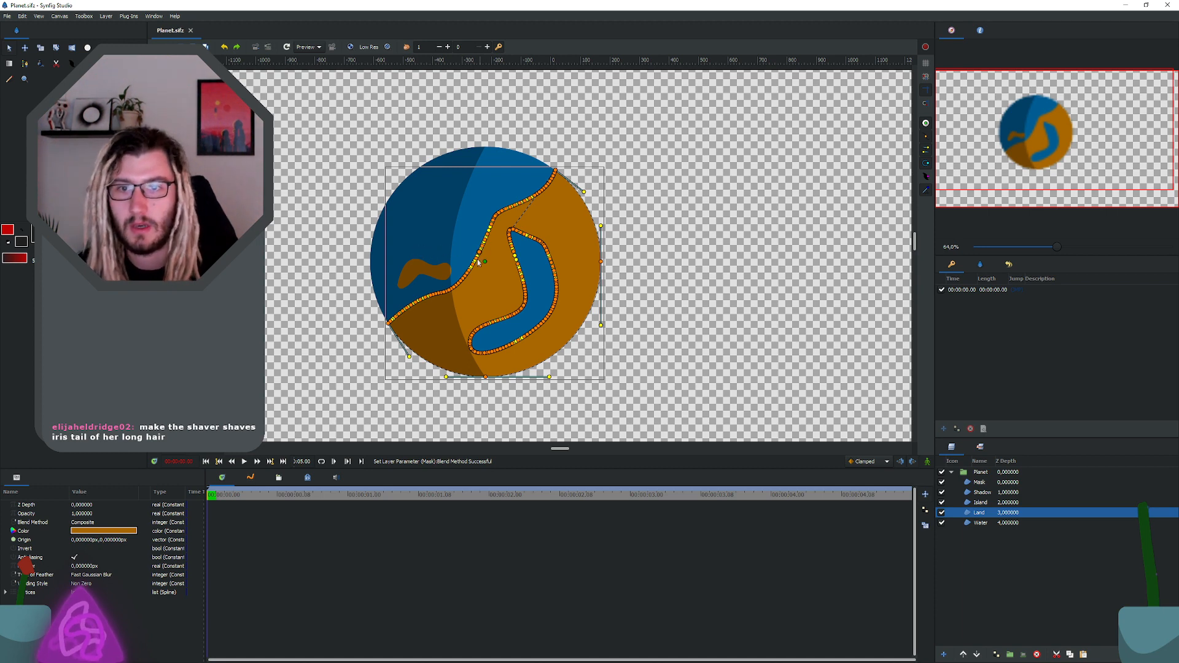
Step: Test the mask by shifting the whole Land outline sideways past the circle's right edge, and undo the shift
{"action": "left_click_drag", "start_coordinate": [483, 256], "coordinate": [528, 258]}
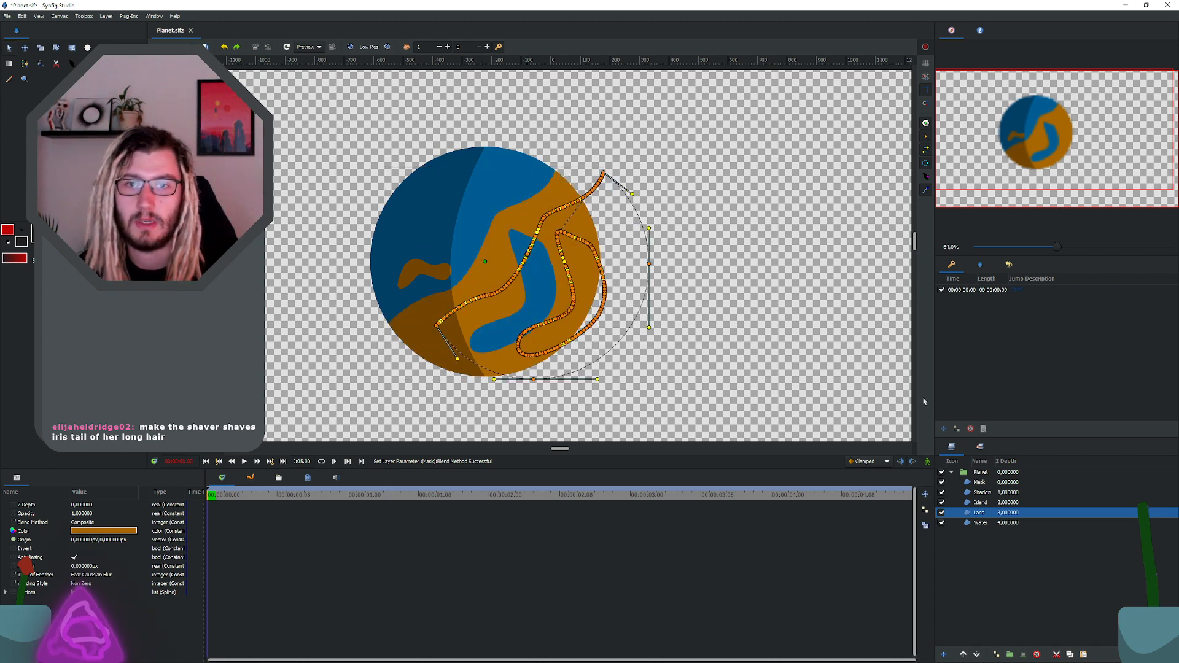
{"action": "left_click", "coordinate": [711, 314]}
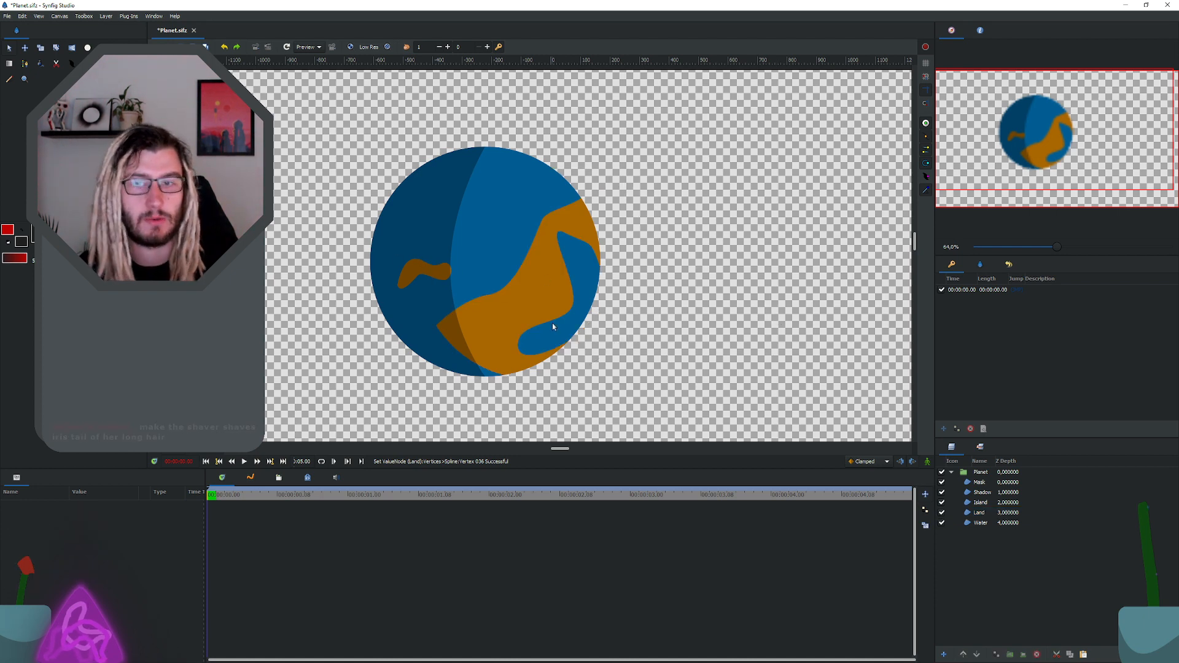
{"action": "key", "text": "ctrl+z"}
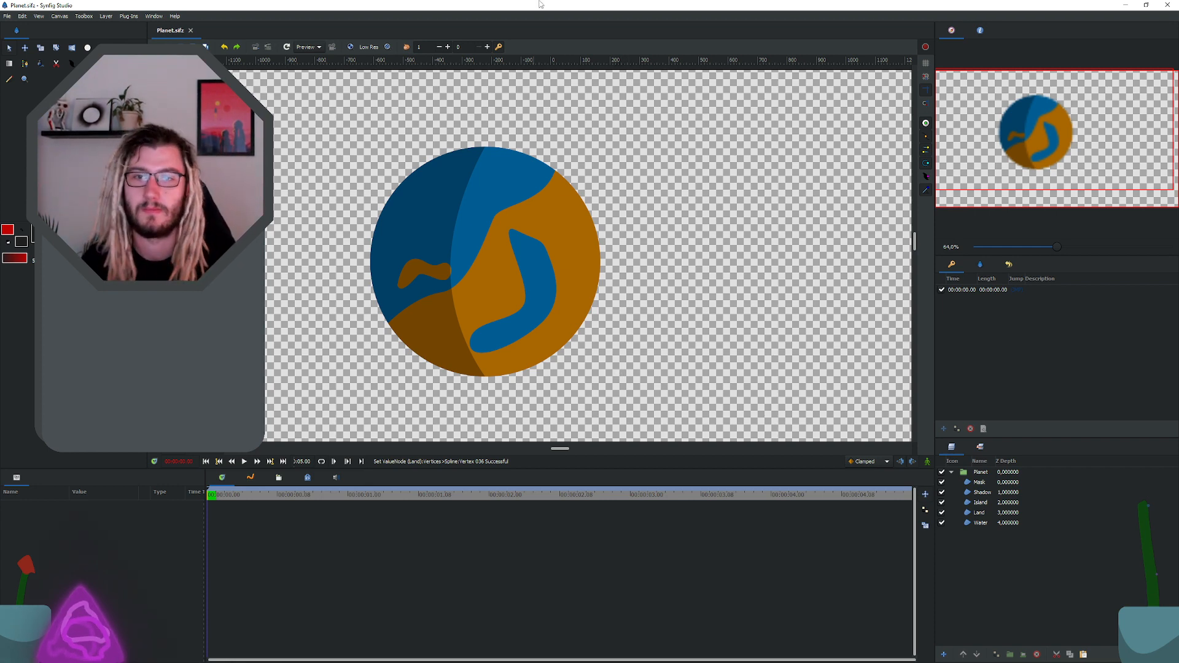
Step: Select the Planet group and set the image width to 1440 in the canvas properties
{"action": "scroll", "coordinate": [501, 261], "scroll_direction": "down", "scroll_amount": 2}
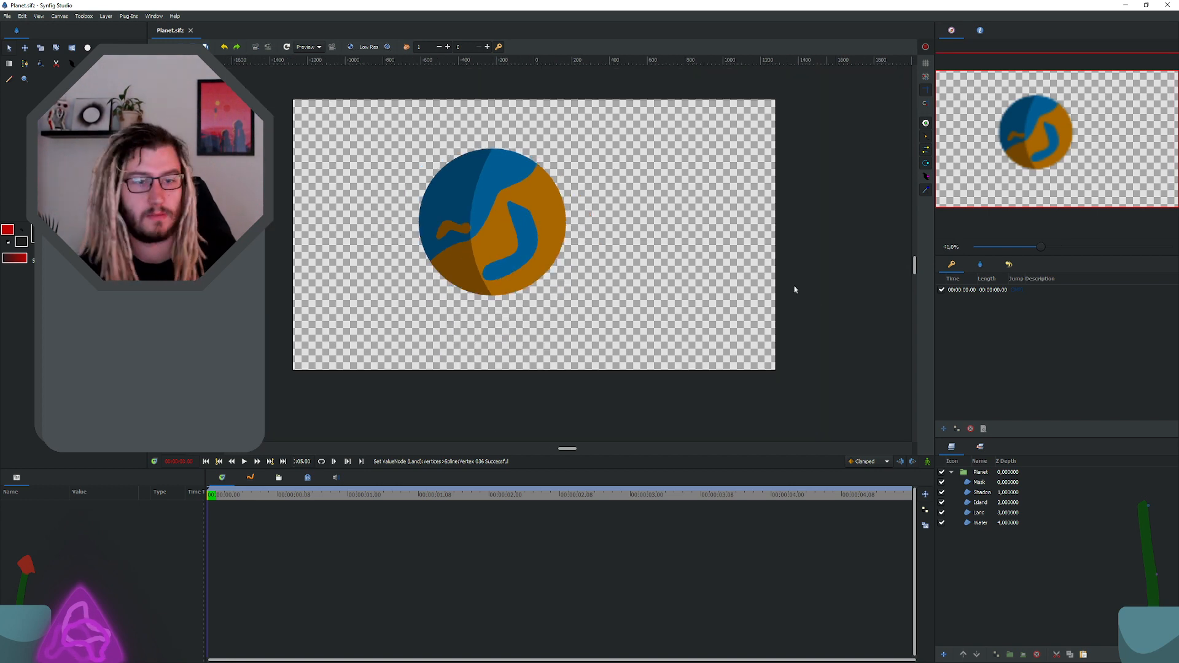
{"action": "left_click", "coordinate": [984, 472]}
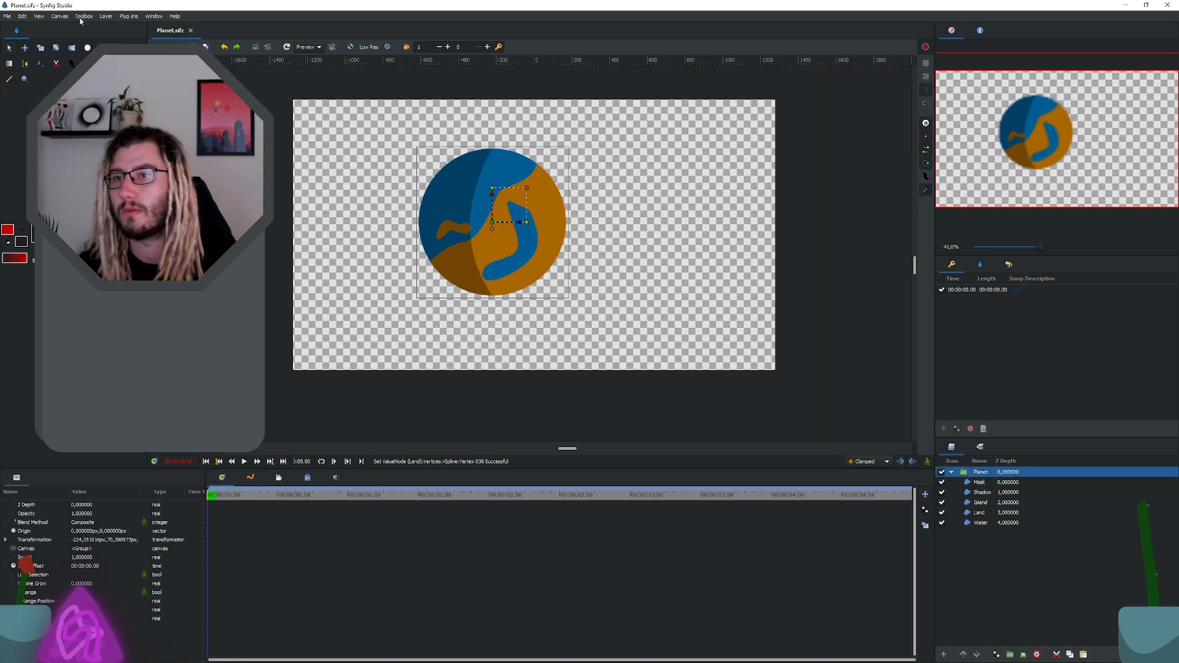
{"action": "left_click", "coordinate": [60, 16]}
{"action": "left_click", "coordinate": [72, 28]}
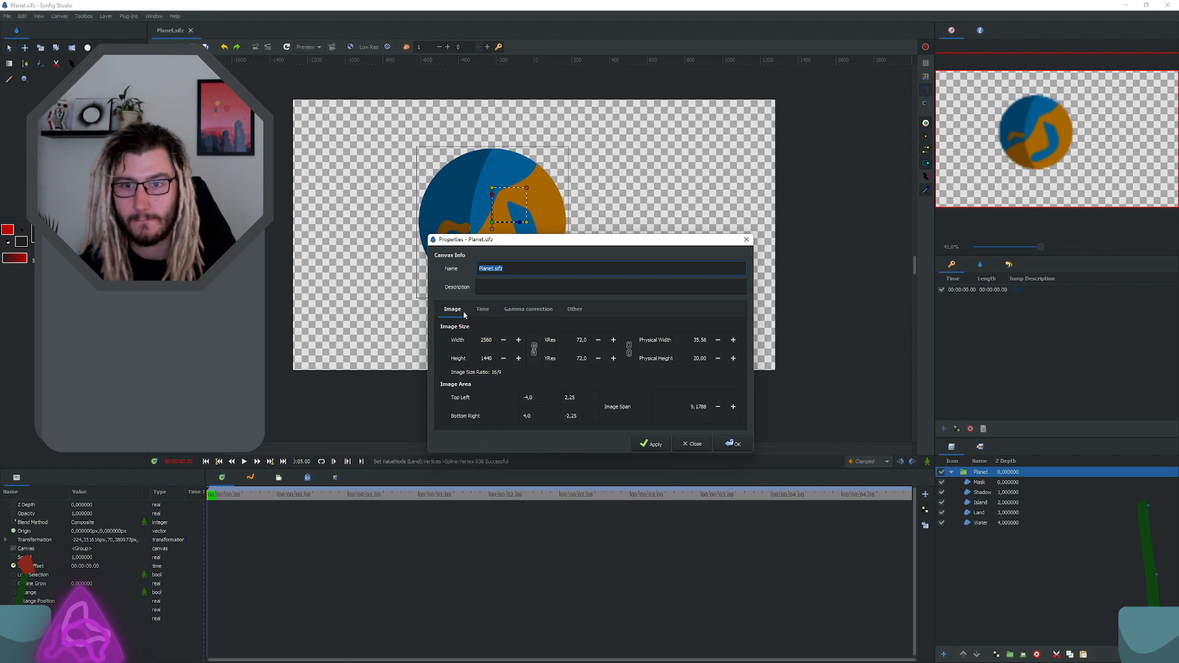
{"action": "left_click_drag", "start_coordinate": [478, 357], "coordinate": [514, 343]}
{"action": "key", "text": "ctrl+c"}
{"action": "key", "text": "ctrl+v"}
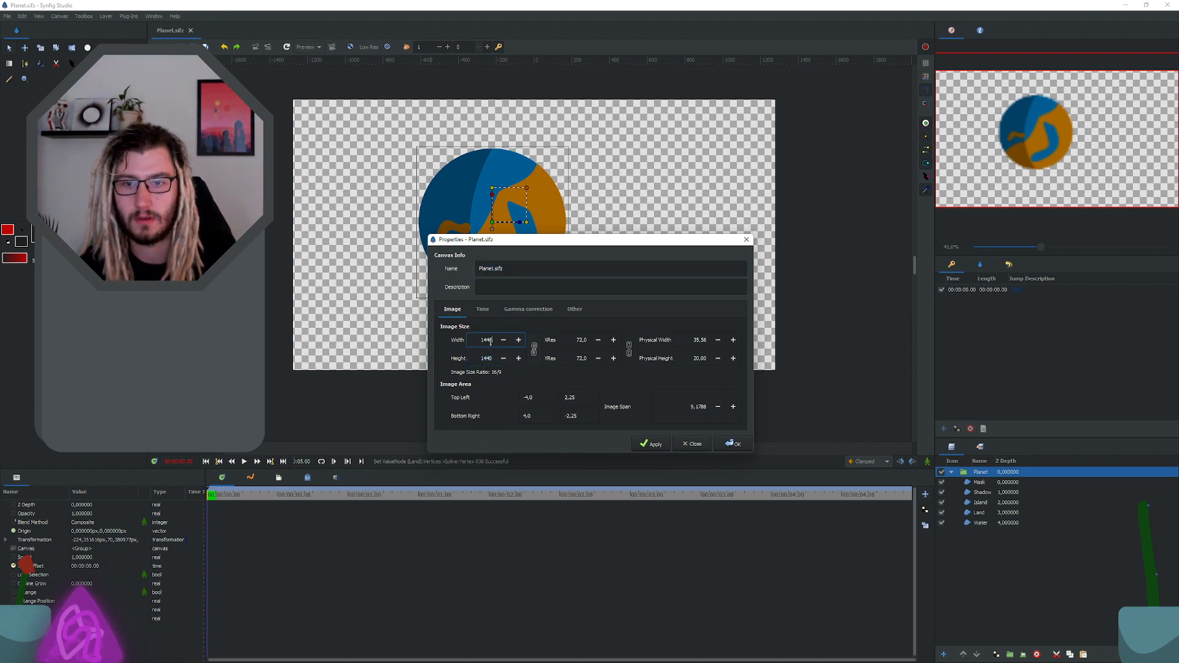
Step: Set the canvas end time to 00:00:01.30 and apply the canvas properties
{"action": "left_click", "coordinate": [482, 309]}
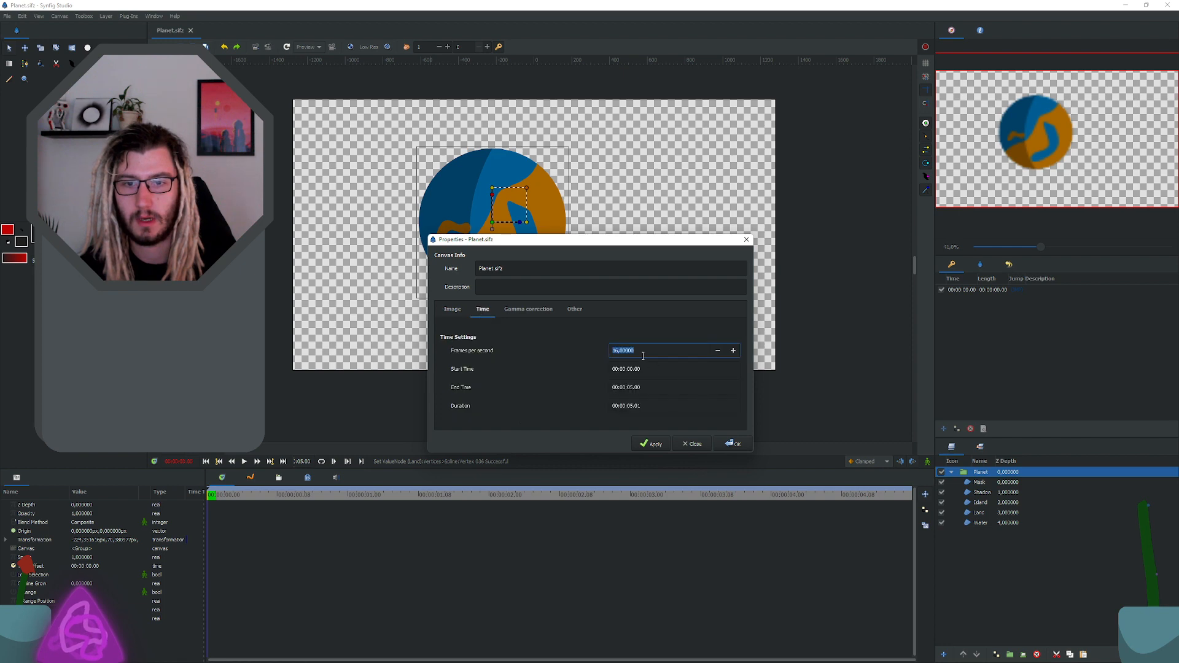
{"action": "left_click", "coordinate": [640, 391]}
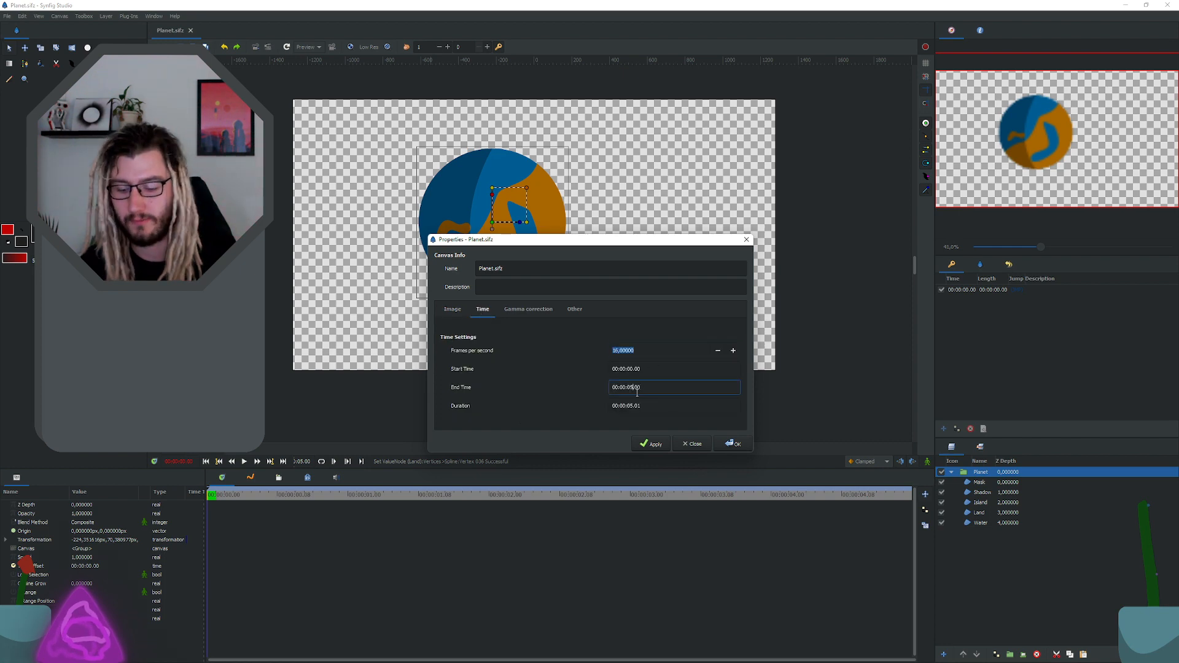
{"action": "key", "text": "BackSpace"}
{"action": "type", "text": "1"}
{"action": "key", "text": "Right"}
{"action": "key", "text": "Delete"}
{"action": "key", "text": "Delete"}
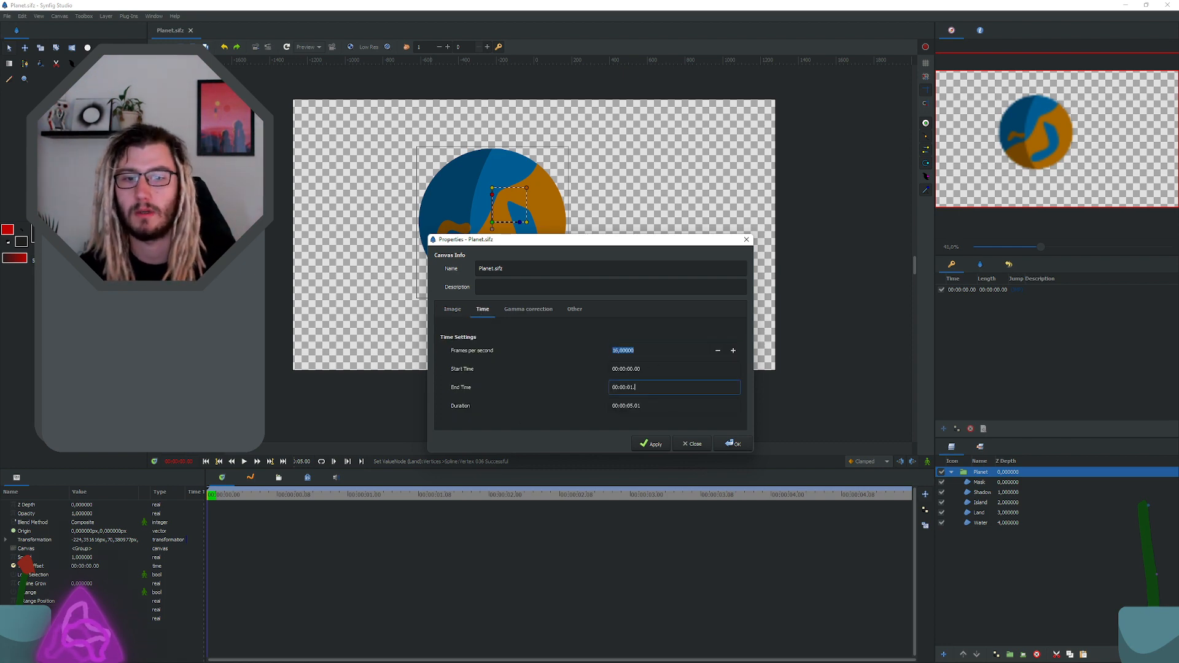
{"action": "type", "text": "30"}
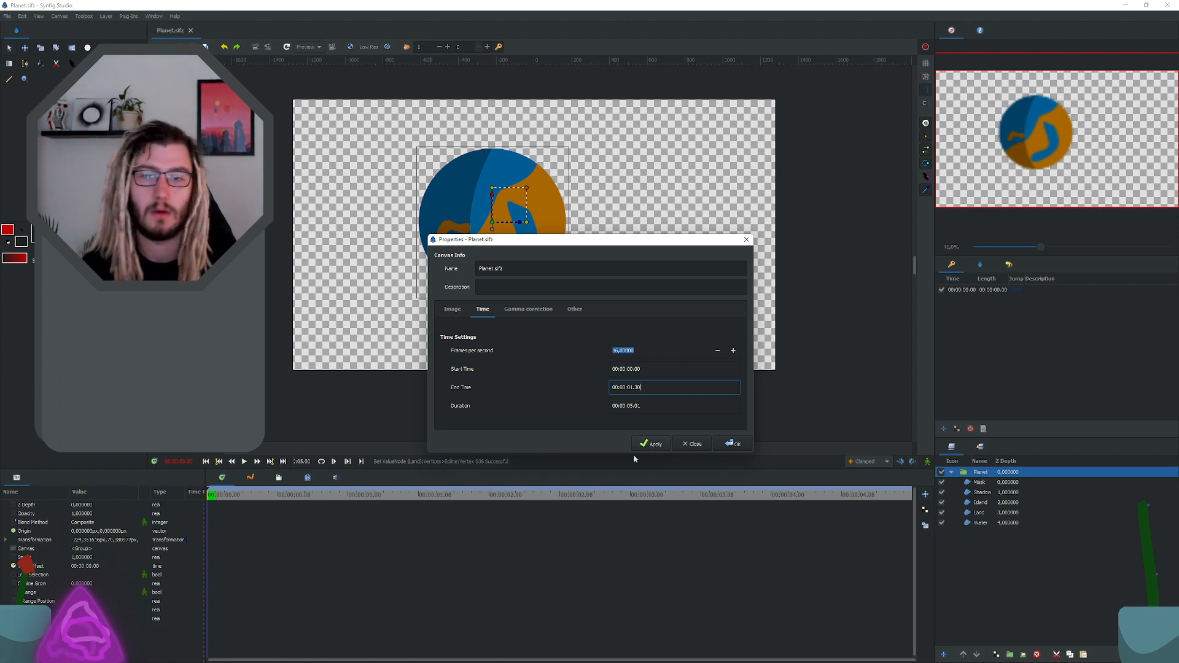
{"action": "left_click", "coordinate": [653, 445]}
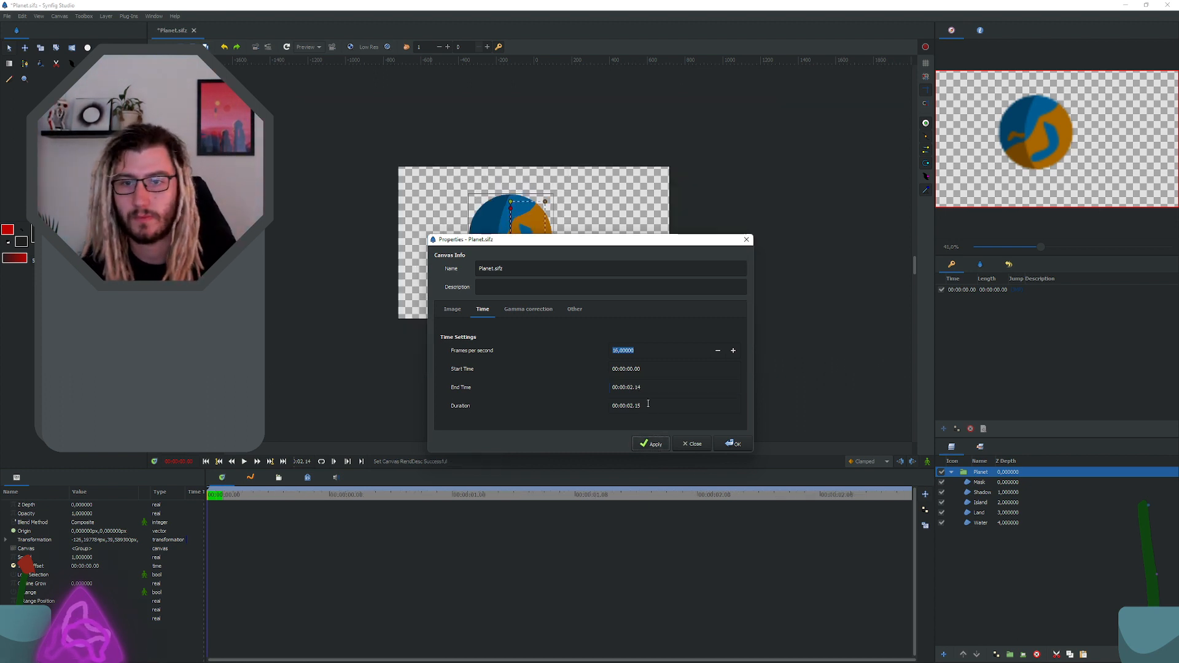
{"action": "left_click", "coordinate": [734, 444]}
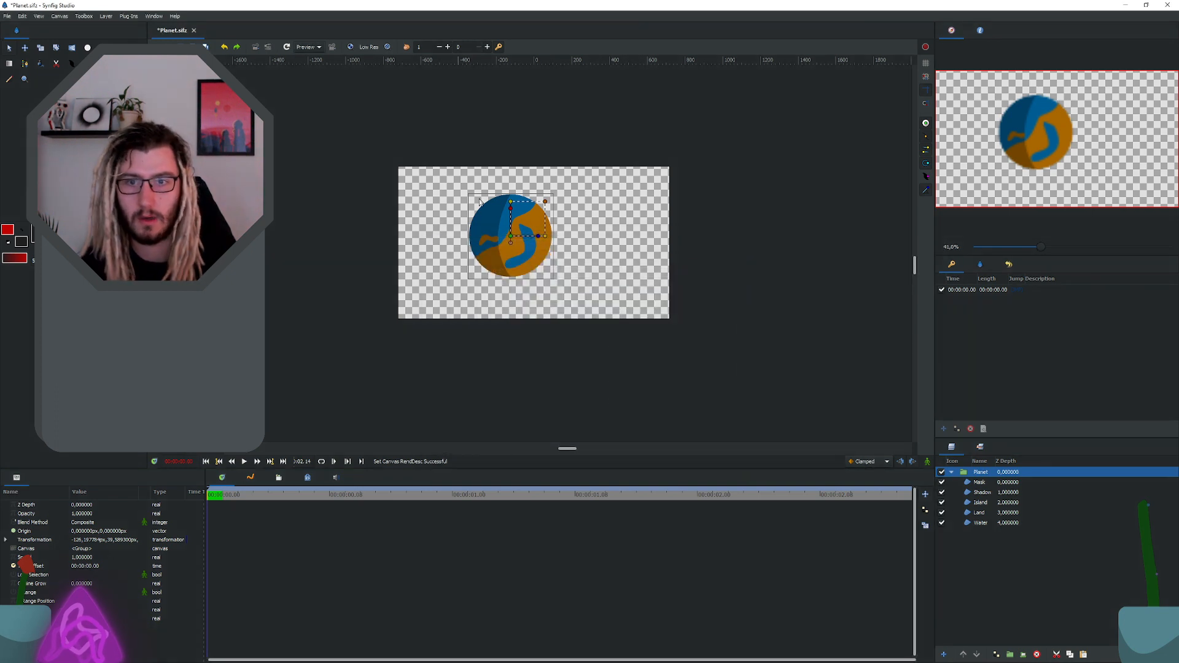
Step: Enlarge the Planet group to a scale of about 0.62 and save the document
{"action": "left_click_drag", "start_coordinate": [544, 201], "coordinate": [565, 179]}
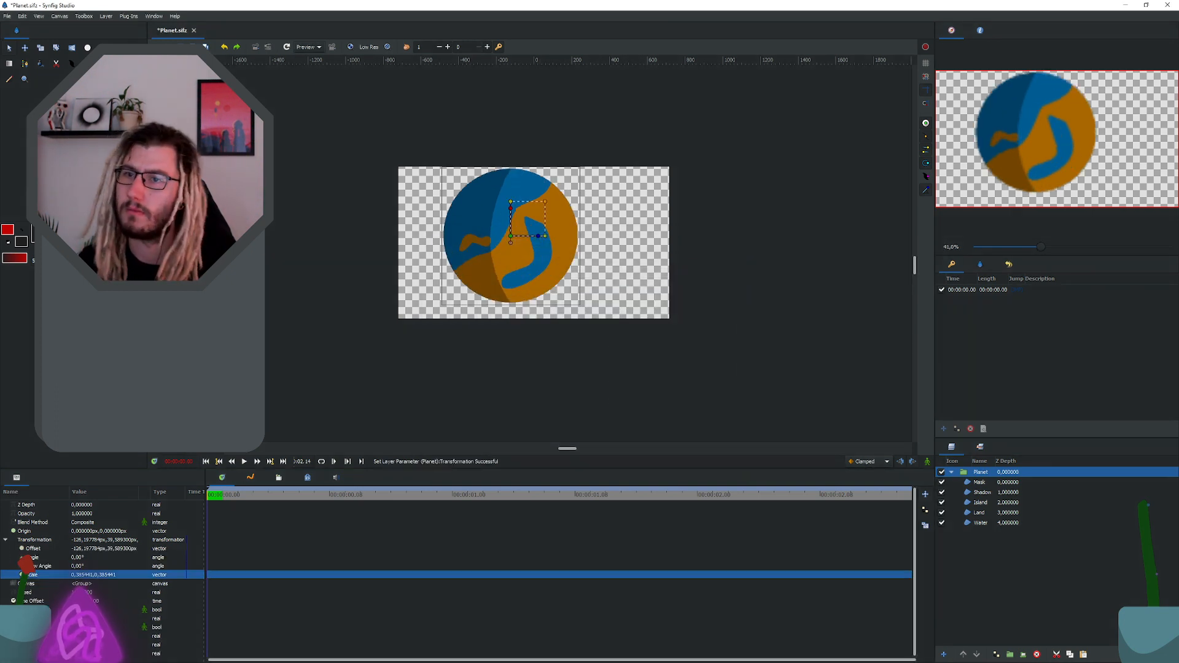
{"action": "key", "text": "ctrl+s"}
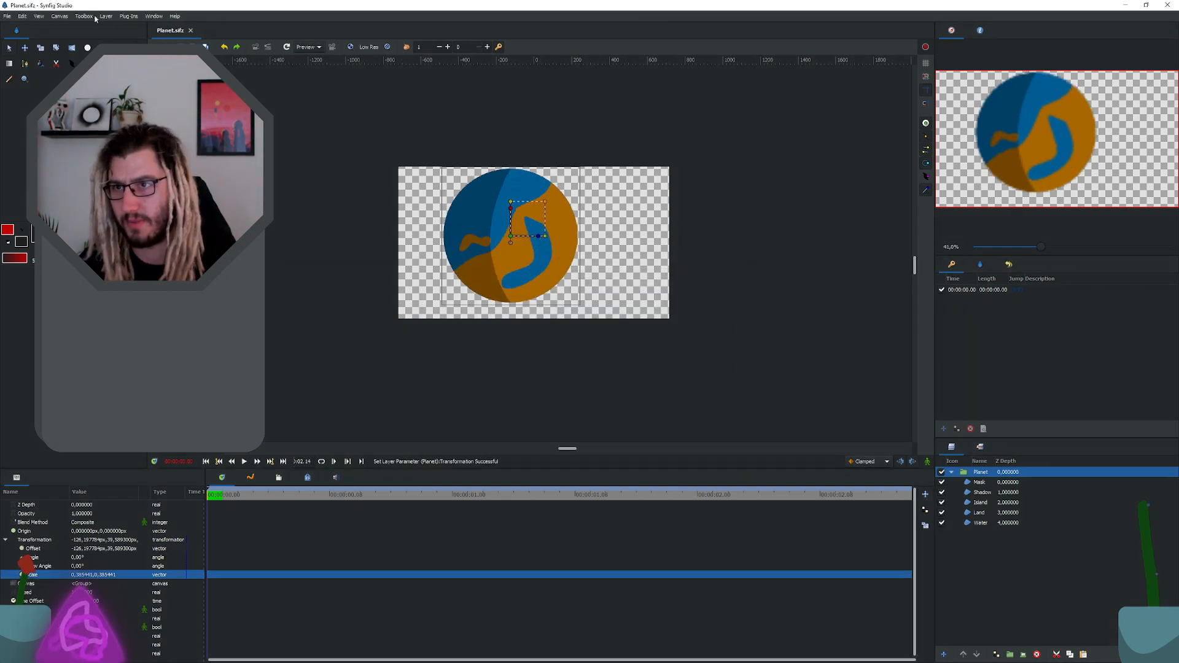
Step: Unlink the canvas width and height and set the height to 1440 to make the canvas square
{"action": "left_click", "coordinate": [61, 17]}
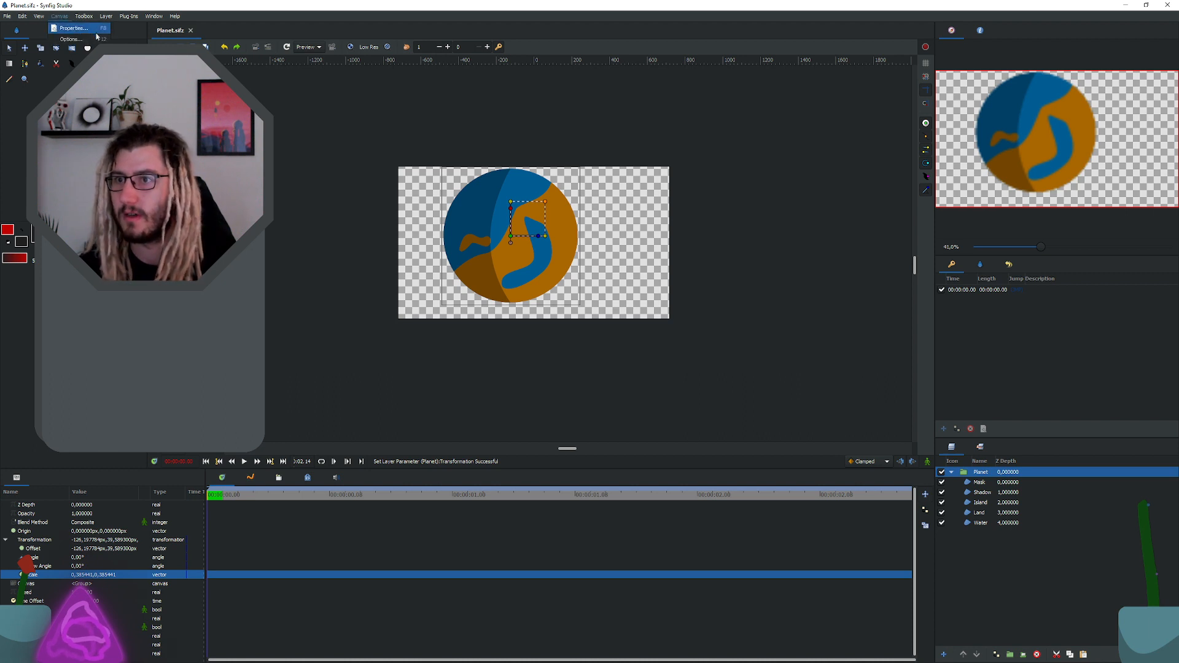
{"action": "left_click", "coordinate": [92, 30]}
{"action": "left_click", "coordinate": [453, 308]}
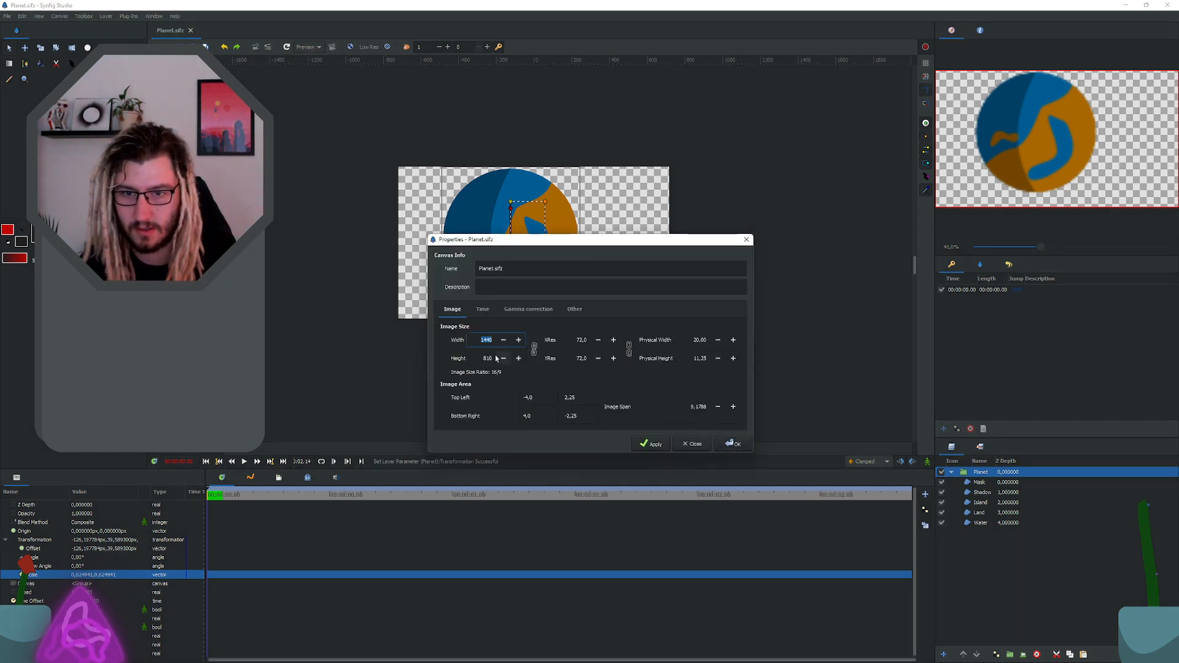
{"action": "left_click_drag", "start_coordinate": [477, 340], "coordinate": [508, 343]}
{"action": "key", "text": "ctrl+c"}
{"action": "left_click", "coordinate": [535, 350]}
{"action": "left_click", "coordinate": [486, 358]}
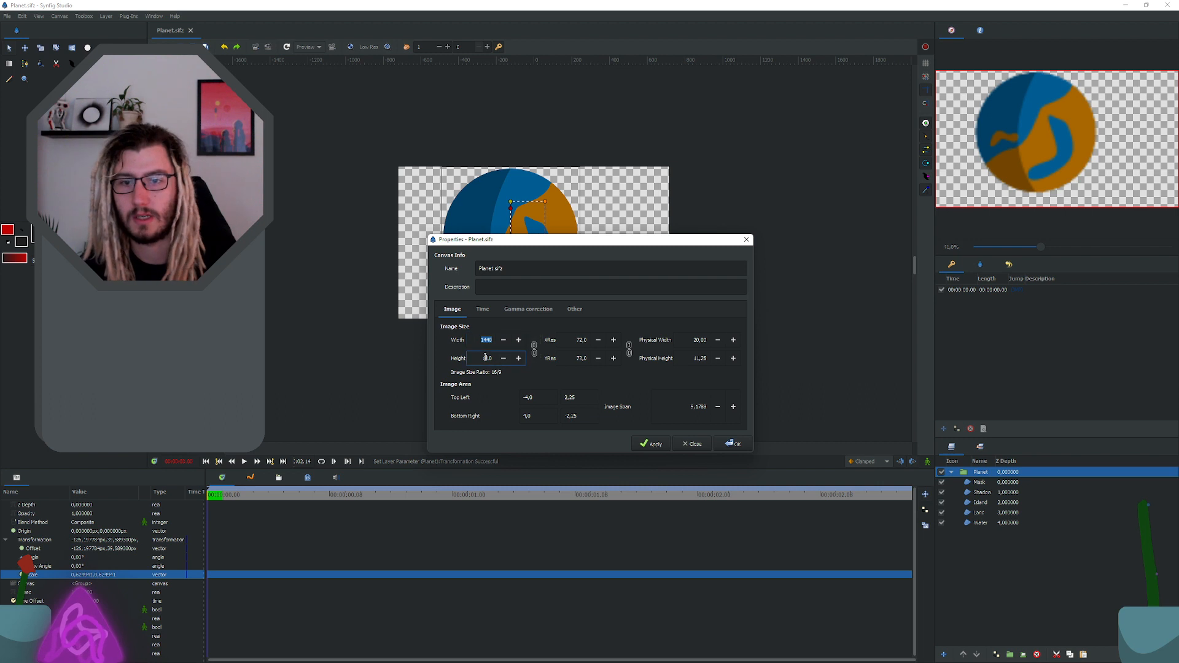
{"action": "double_click", "coordinate": [485, 357]}
{"action": "key", "text": "ctrl+v"}
{"action": "left_click", "coordinate": [482, 340]}
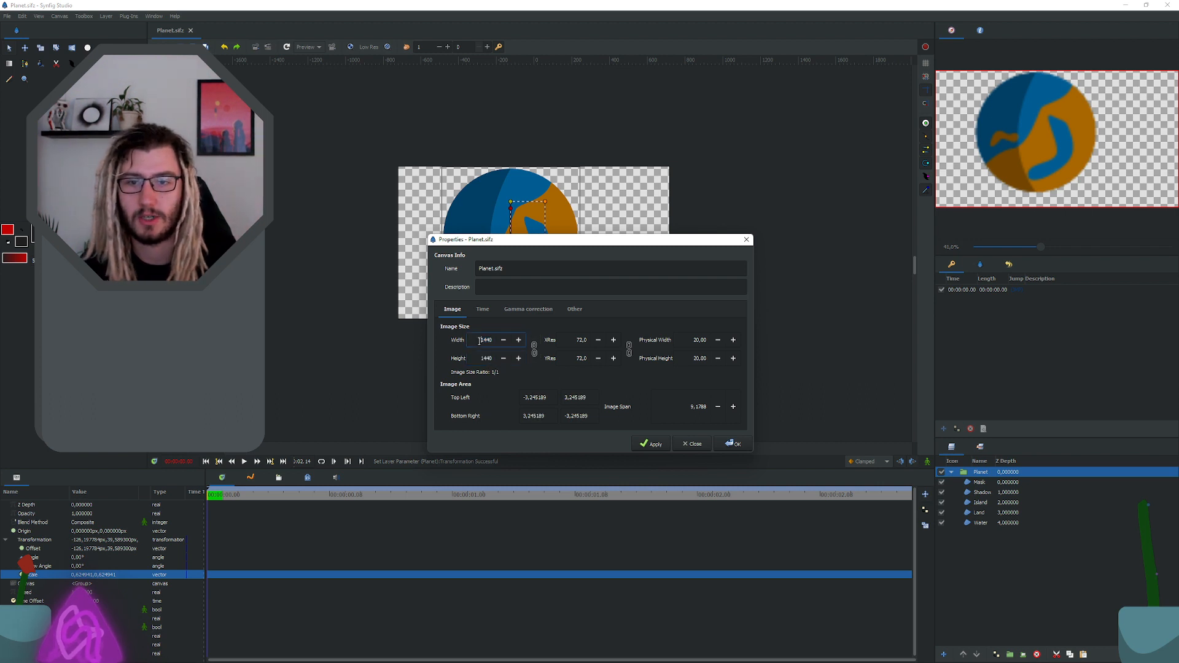
{"action": "left_click", "coordinate": [735, 443]}
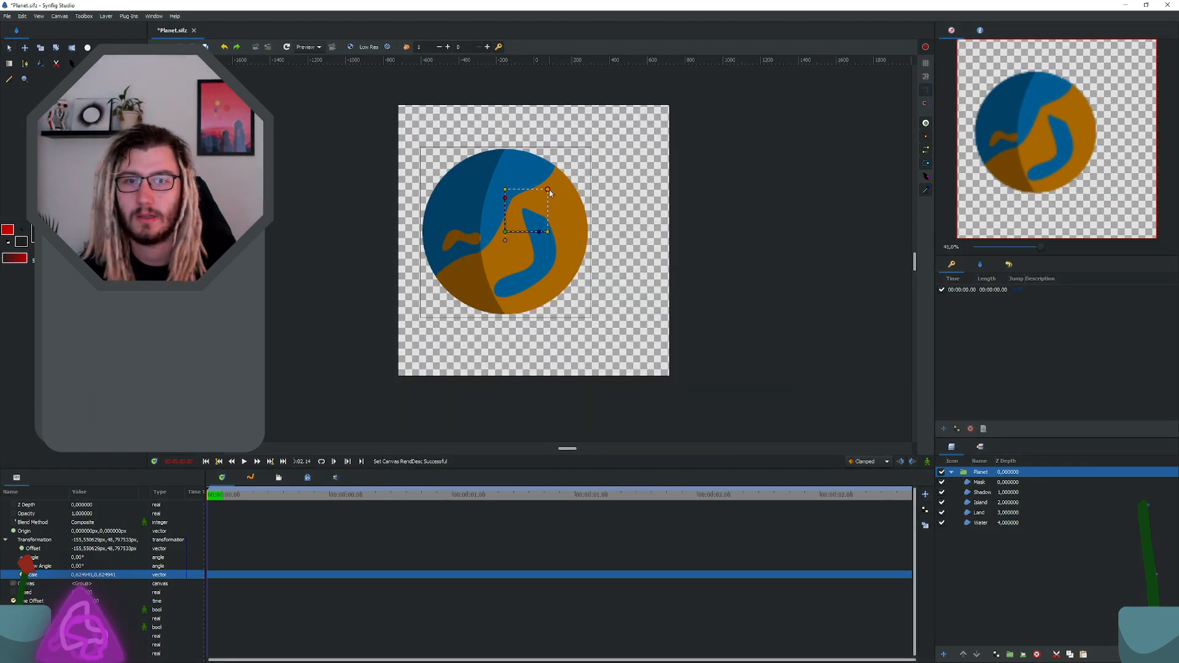
Step: Scale the Planet group to nearly fill the square canvas, centre it on the canvas and save the document
{"action": "left_click_drag", "start_coordinate": [549, 191], "coordinate": [588, 165]}
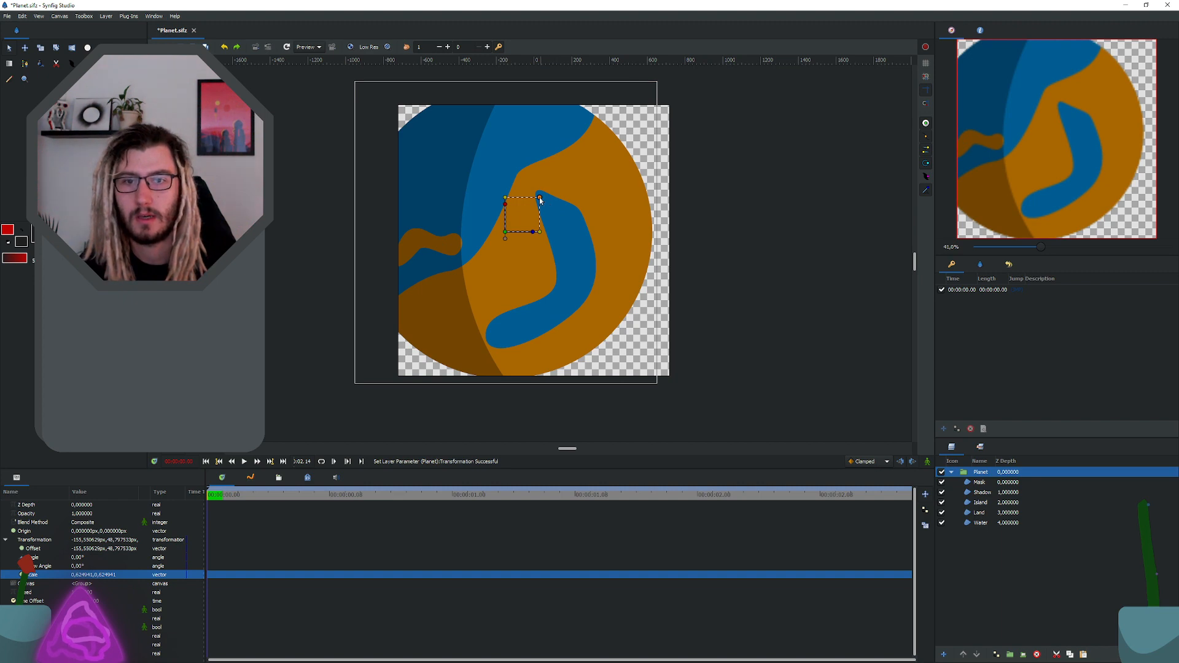
{"action": "left_click_drag", "start_coordinate": [540, 198], "coordinate": [532, 242]}
{"action": "left_click", "coordinate": [566, 208]}
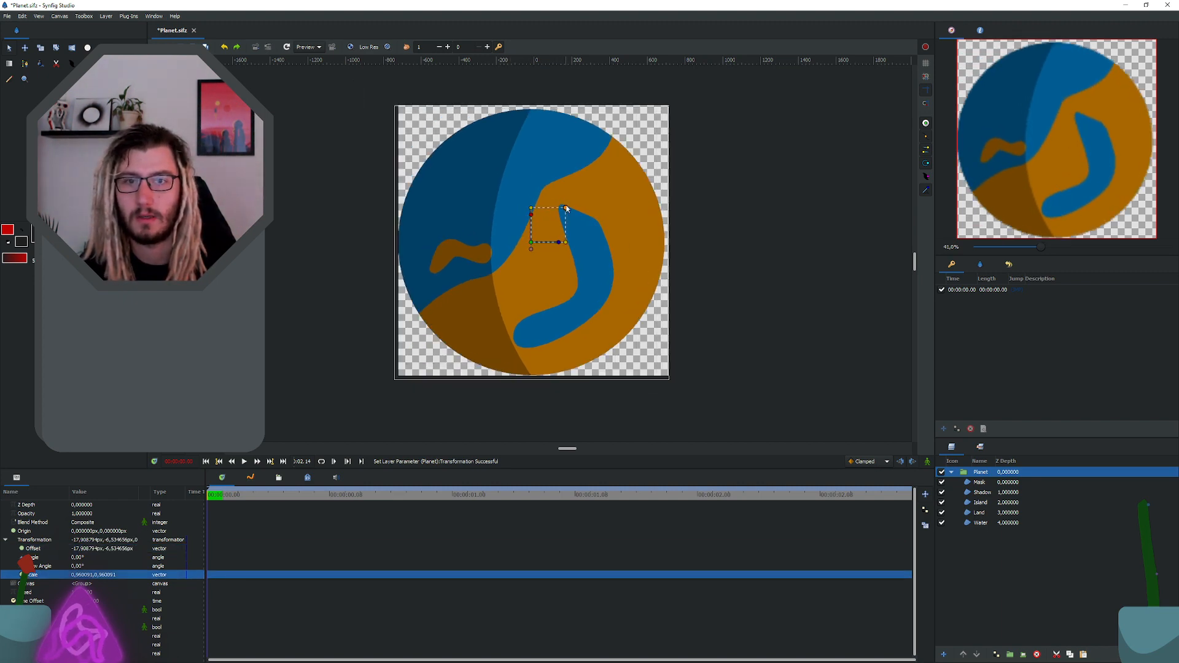
{"action": "left_click_drag", "start_coordinate": [532, 242], "coordinate": [534, 244]}
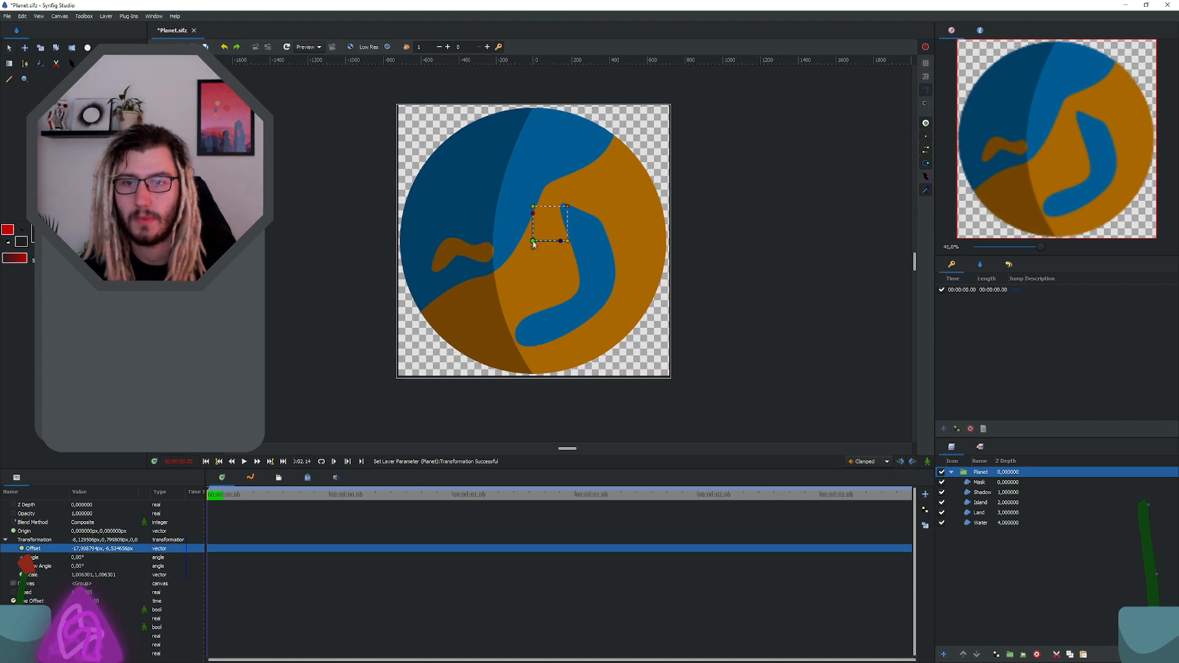
{"action": "left_click", "coordinate": [702, 297]}
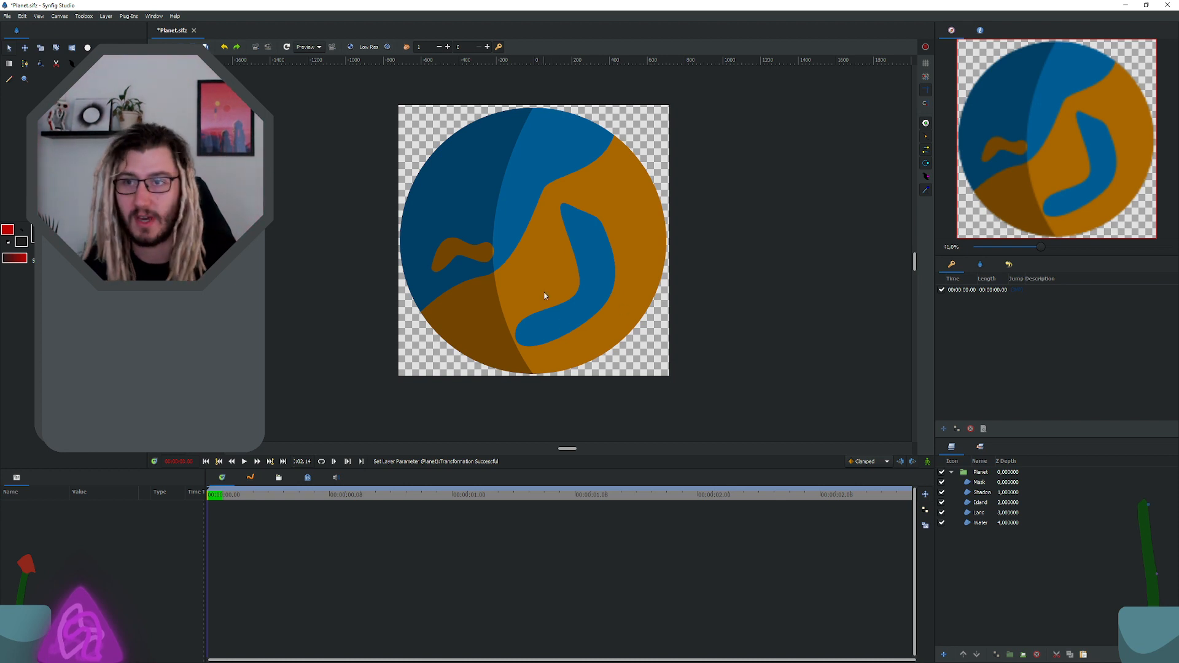
{"action": "key", "text": "ctrl+s"}
Step: Examine the planet's artwork and the outlines of its Mask, Shadow, Island, Land and Water layers
{"action": "scroll", "coordinate": [531, 212], "scroll_direction": "up", "scroll_amount": 1}
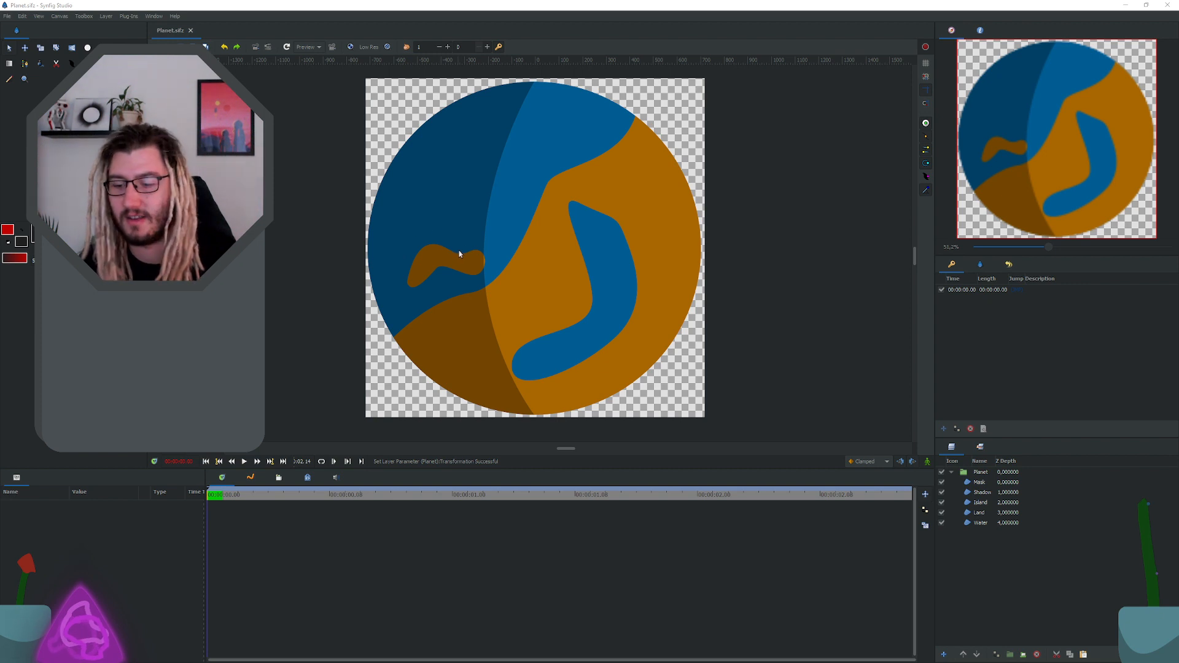
{"action": "scroll", "coordinate": [473, 262], "scroll_direction": "up", "scroll_amount": 2}
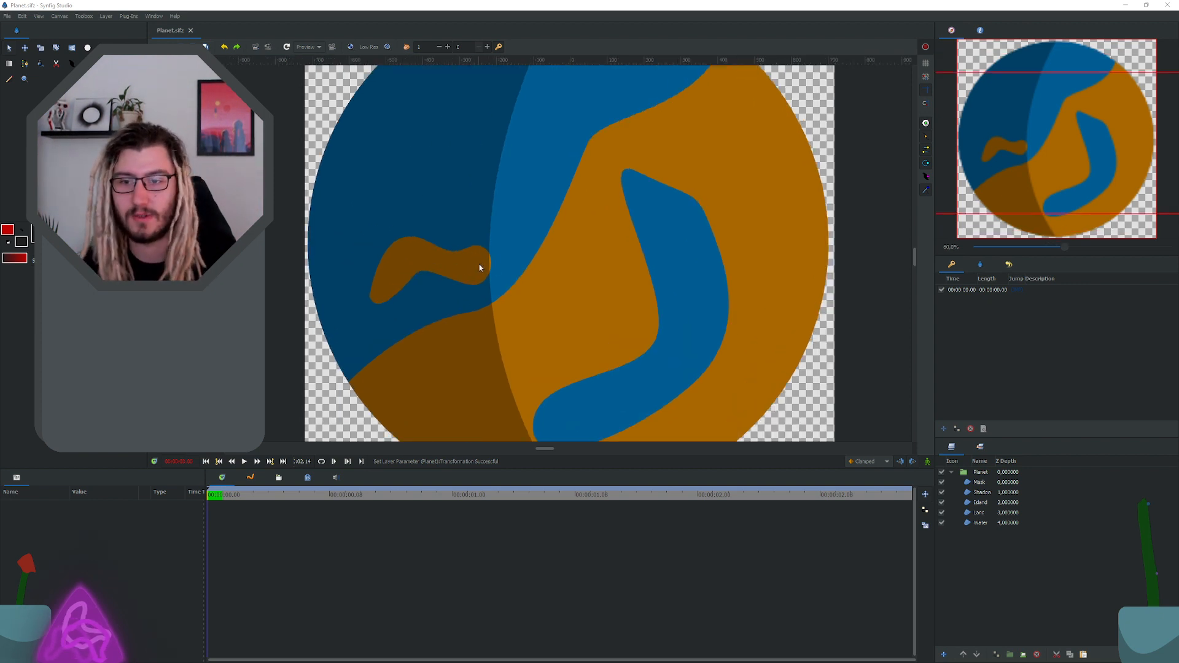
{"action": "scroll", "coordinate": [468, 269], "scroll_direction": "down", "scroll_amount": 2}
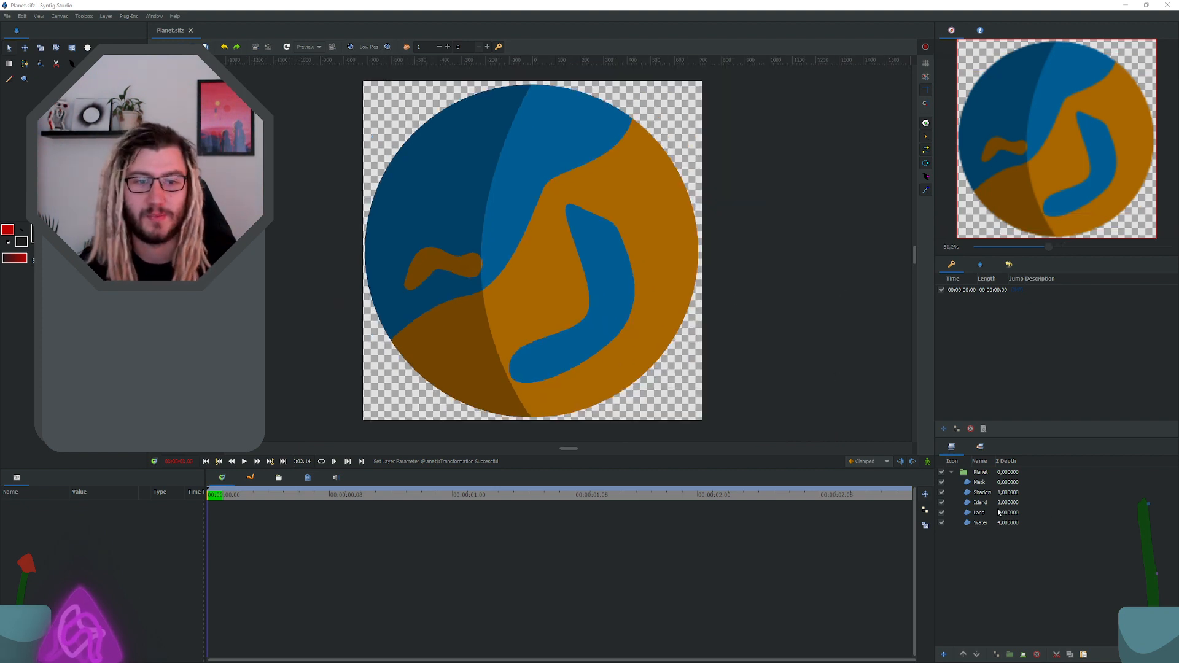
{"action": "left_click", "coordinate": [980, 482]}
{"action": "left_click", "coordinate": [982, 493]}
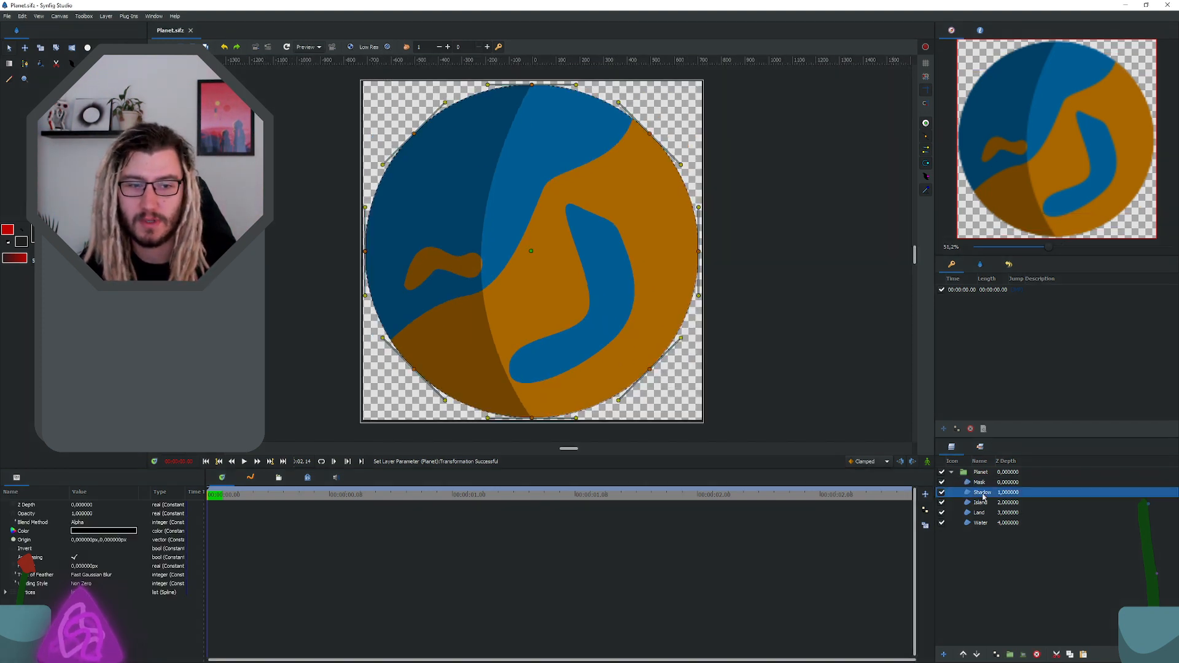
{"action": "left_click", "coordinate": [981, 502]}
{"action": "left_click", "coordinate": [979, 512]}
{"action": "left_click", "coordinate": [980, 522]}
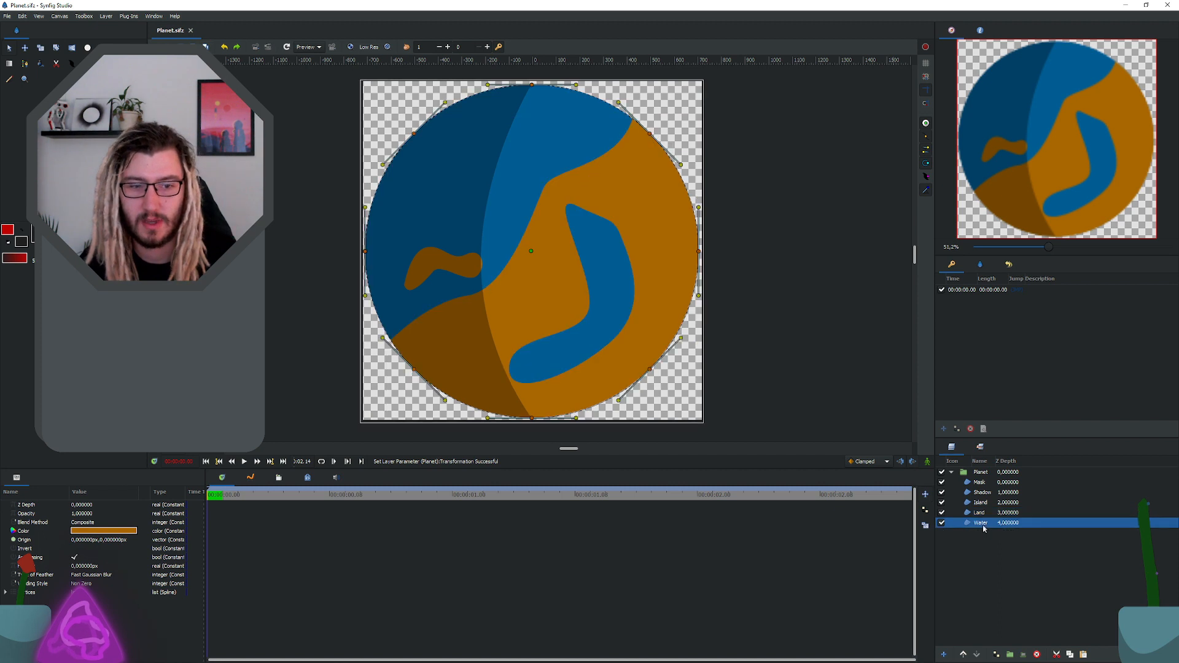
{"action": "left_click", "coordinate": [980, 483]}
{"action": "left_click", "coordinate": [983, 492]}
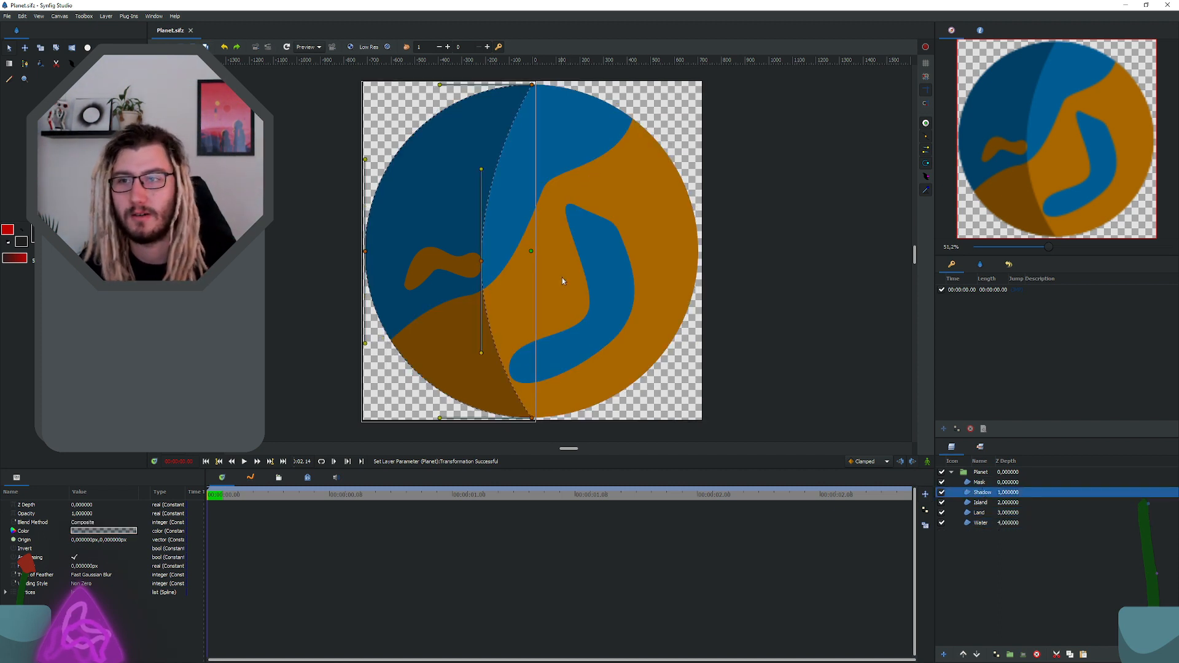
Step: Select the Planet group and the keyframe at 00:00:00.00, and move the current time to 00:00:02.14
{"action": "left_click", "coordinate": [991, 473]}
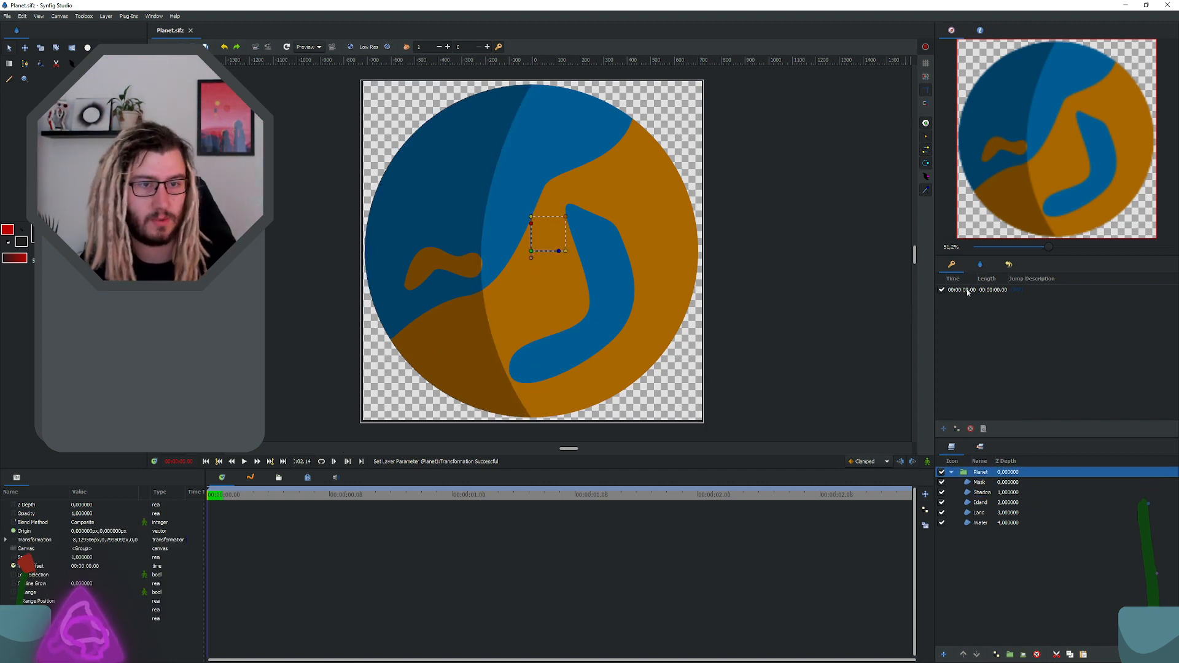
{"action": "left_click", "coordinate": [944, 429]}
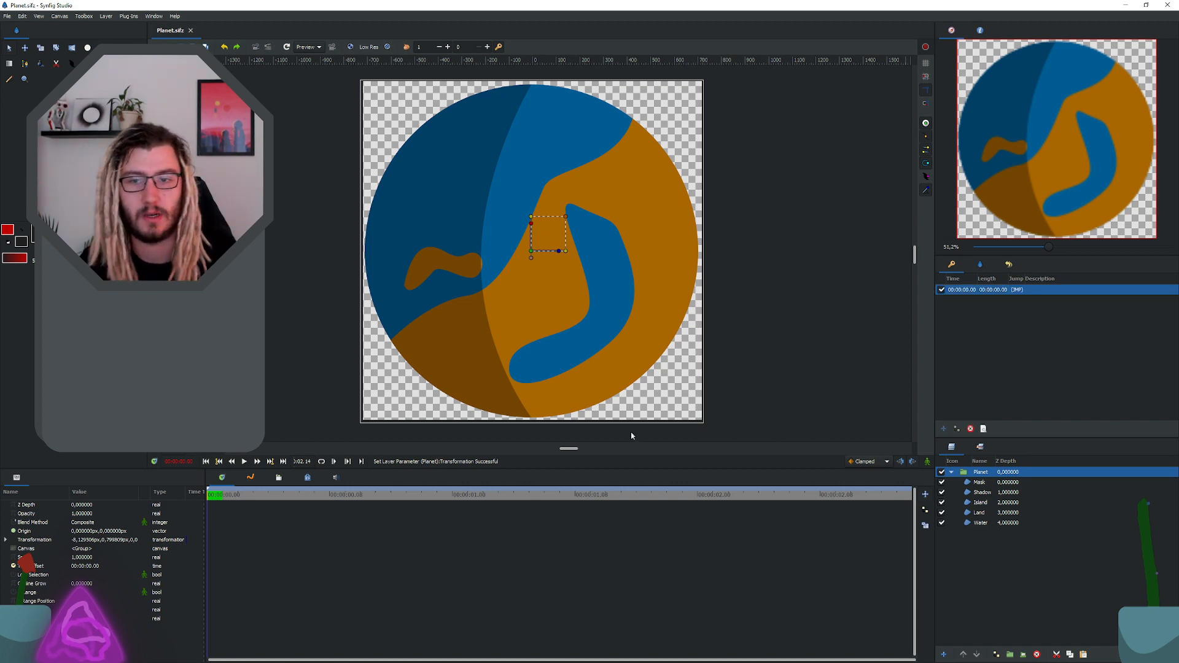
{"action": "left_click", "coordinate": [193, 461]}
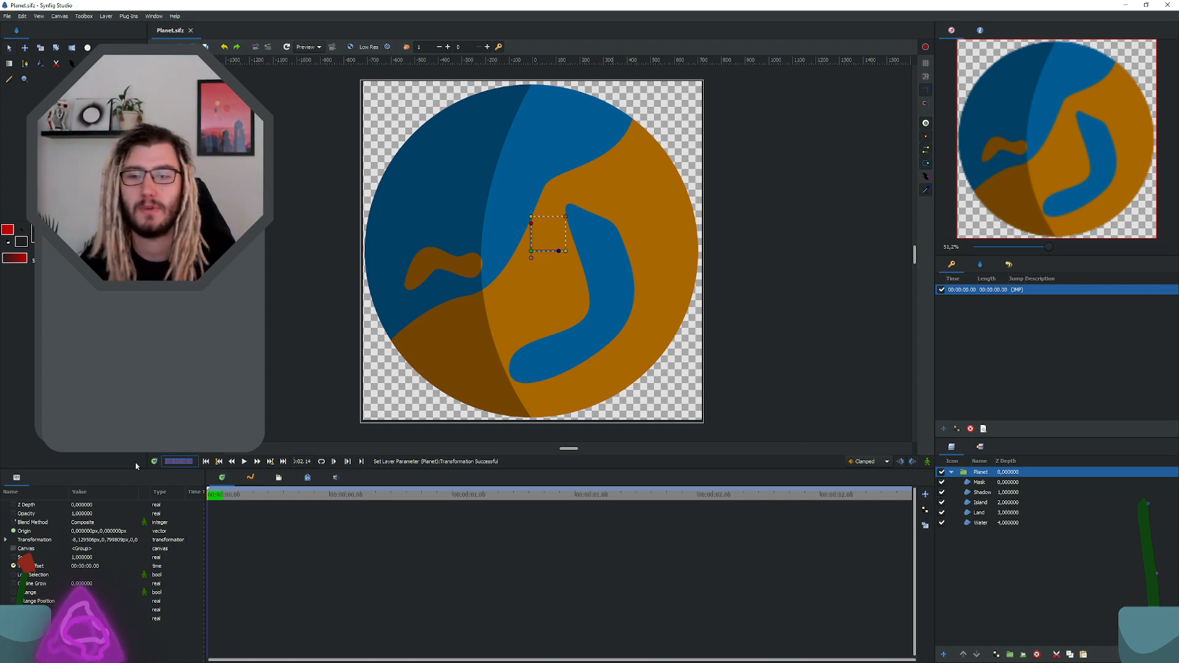
{"action": "key", "text": "Left"}
{"action": "key", "text": "Right"}
{"action": "key", "text": "Right"}
{"action": "key", "text": "Right"}
{"action": "key", "text": "Right"}
{"action": "key", "text": "Right"}
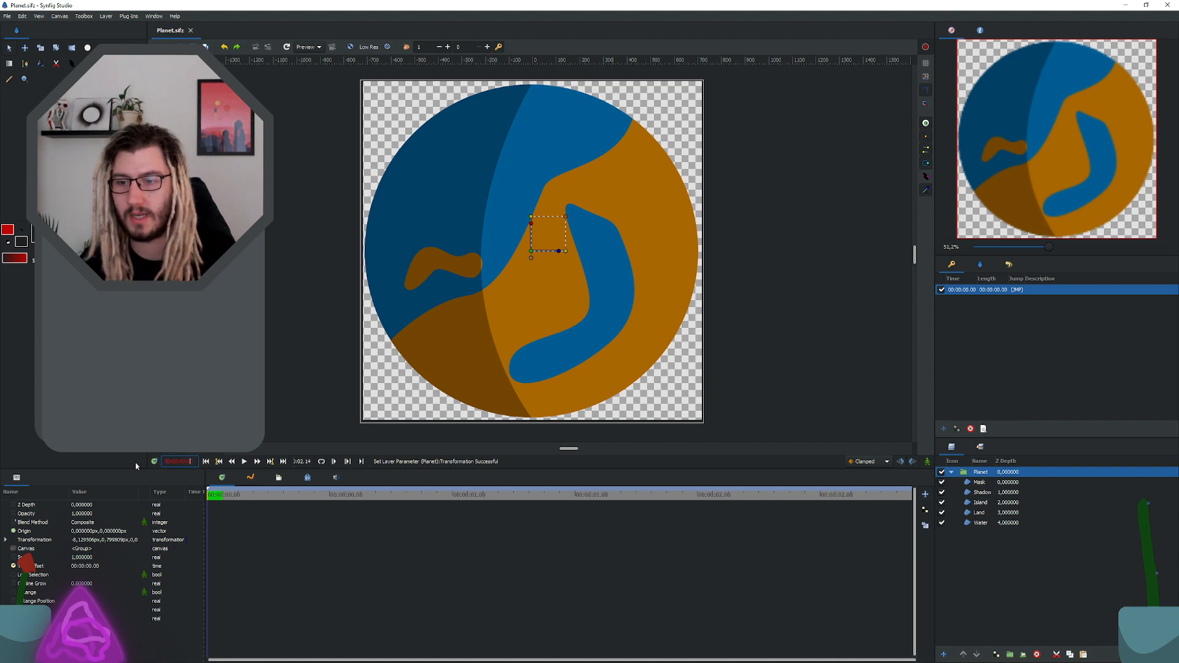
{"action": "key", "text": "End"}
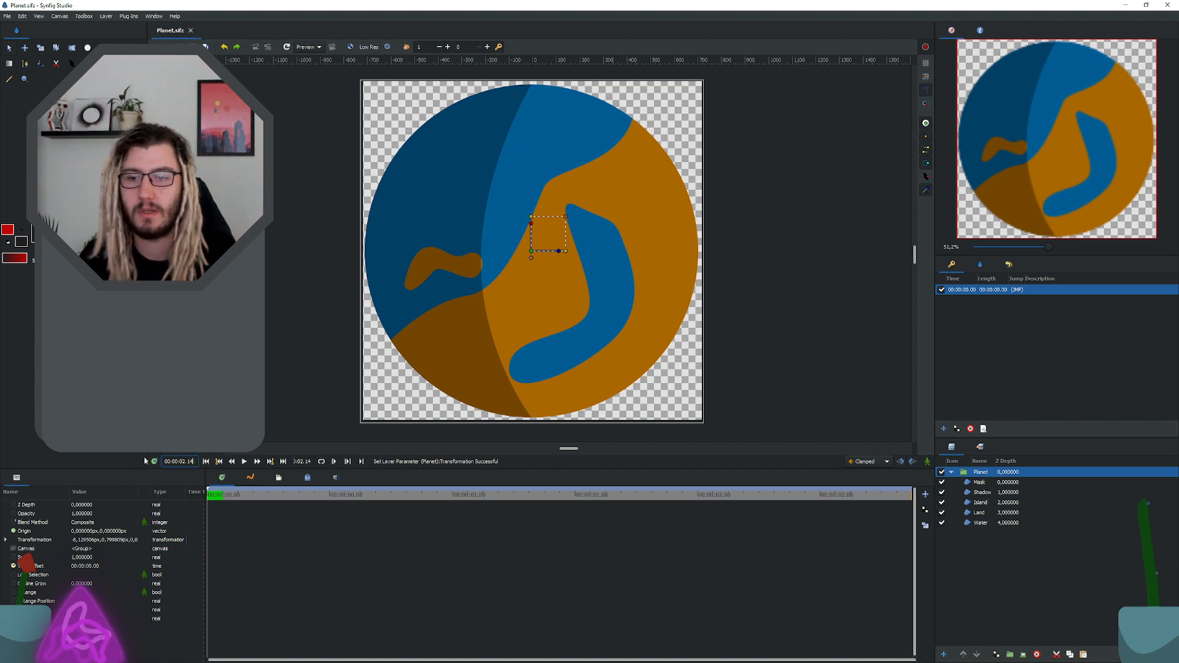
Step: Try to set the current time to 00:01:00
{"action": "key", "text": "BackSpace"}
{"action": "key", "text": "BackSpace"}
{"action": "key", "text": "BackSpace"}
{"action": "key", "text": "BackSpace"}
{"action": "key", "text": "BackSpace"}
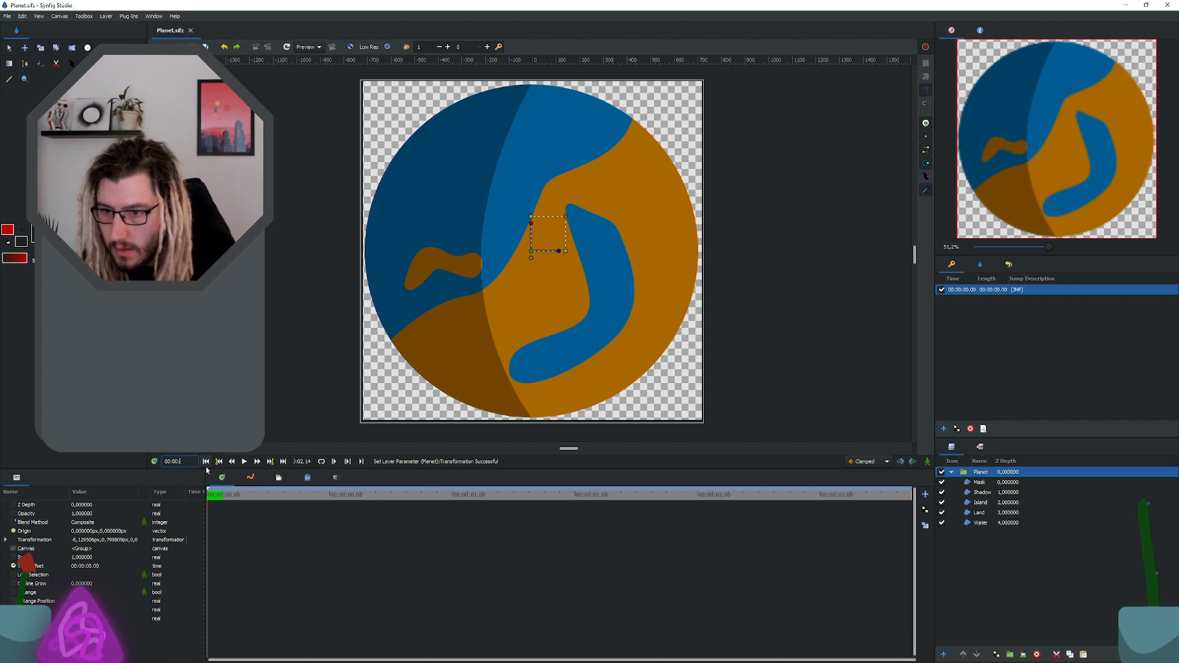
{"action": "type", "text": ":00.00"}
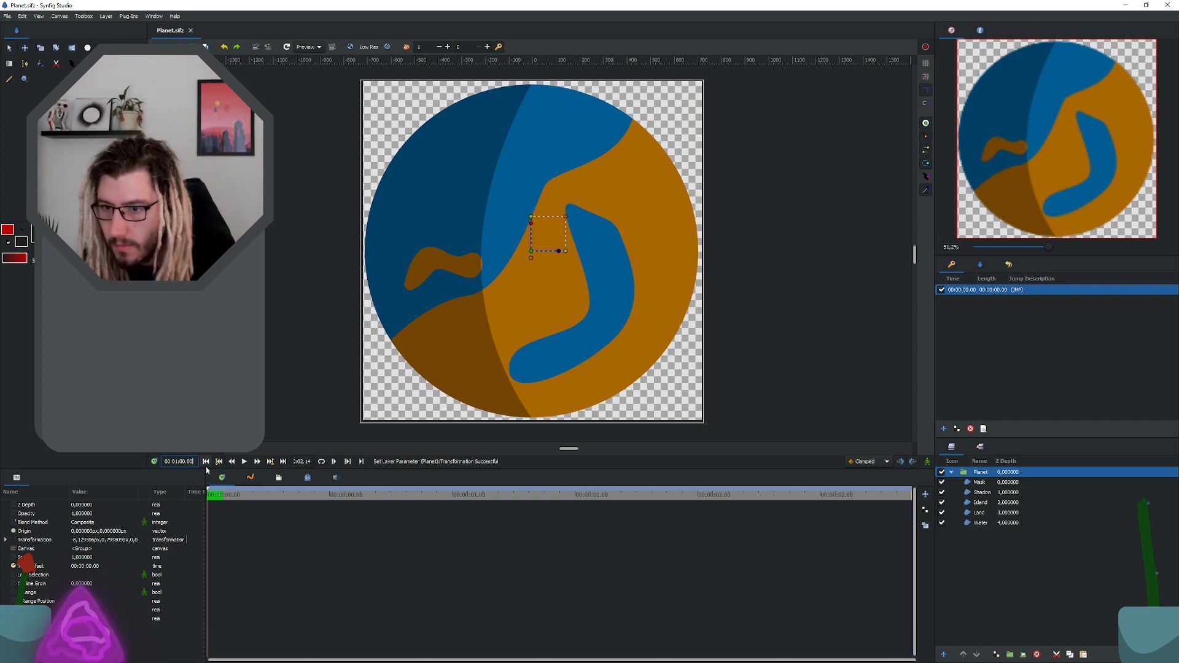
{"action": "key", "text": "Return"}
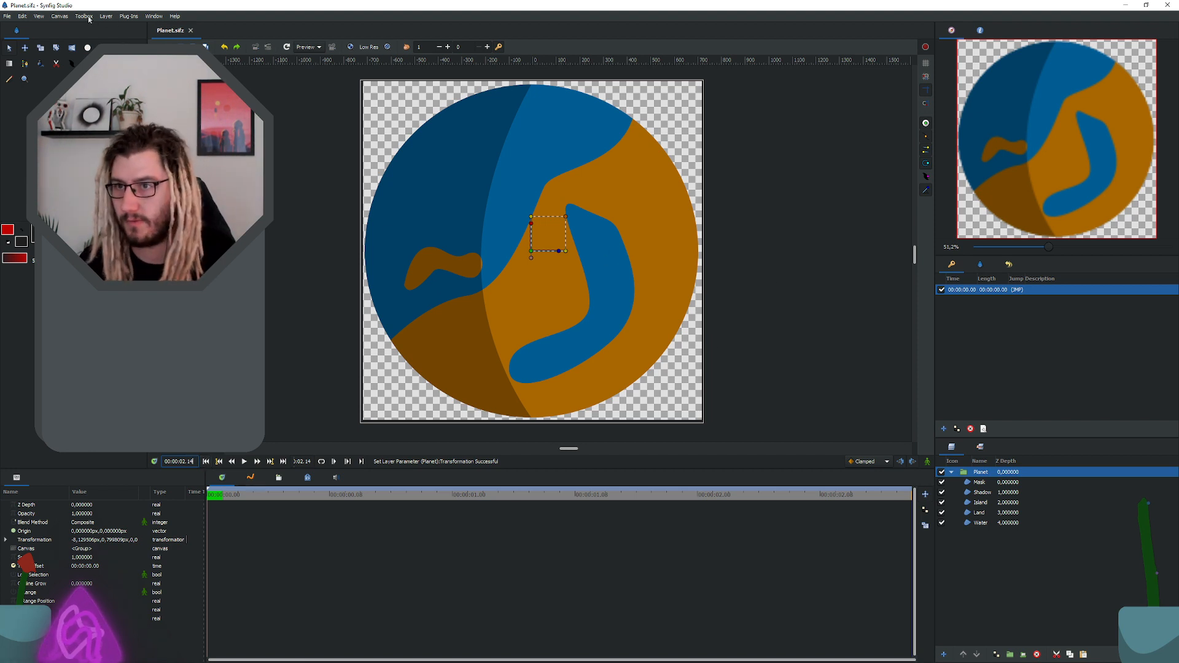
Step: Set the end time in the canvas properties to 00:01:30.00
{"action": "left_click", "coordinate": [60, 16]}
{"action": "left_click", "coordinate": [72, 28]}
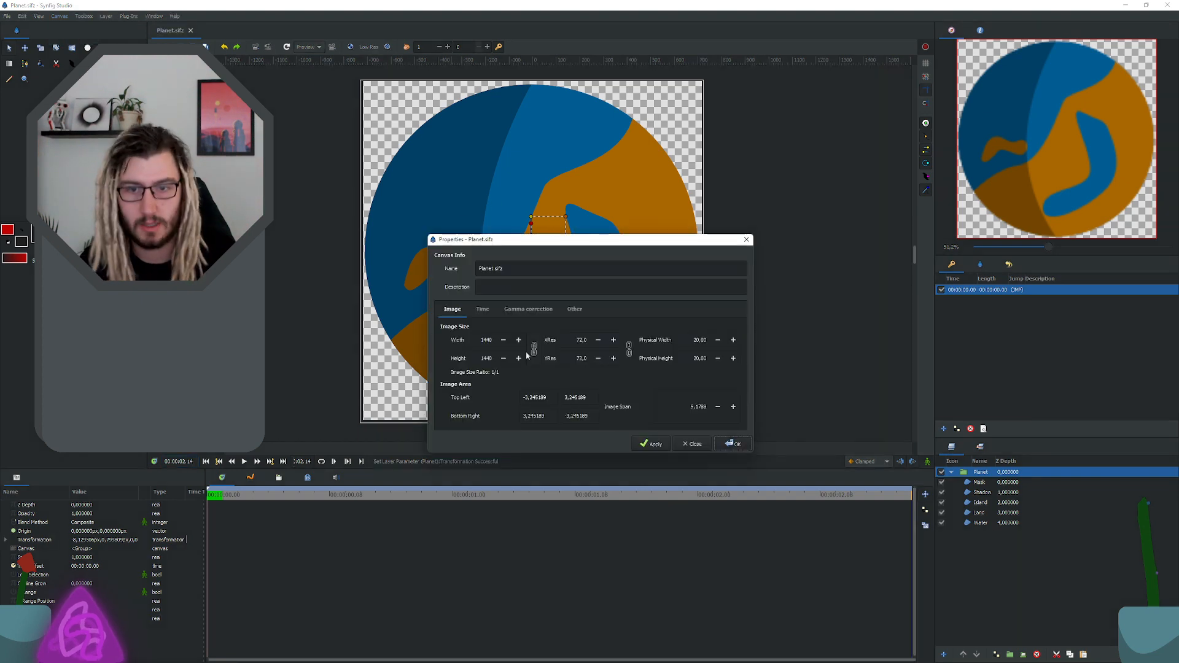
{"action": "left_click", "coordinate": [482, 309]}
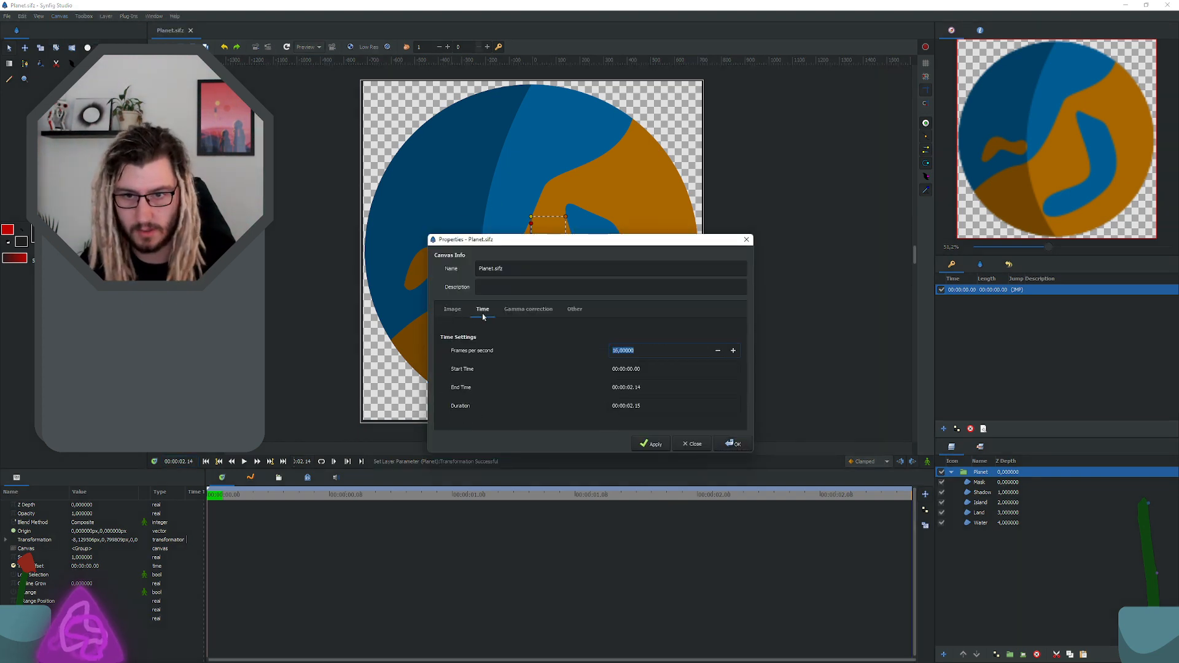
{"action": "left_click", "coordinate": [631, 387]}
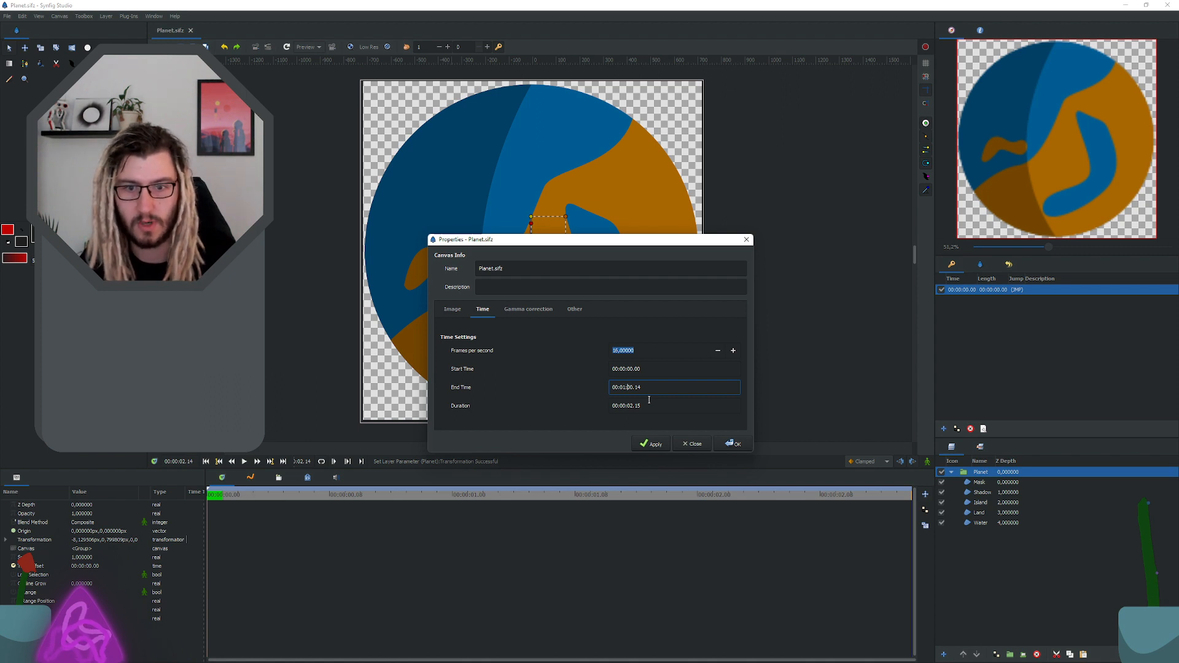
{"action": "key", "text": "BackSpace"}
{"action": "type", "text": "0"}
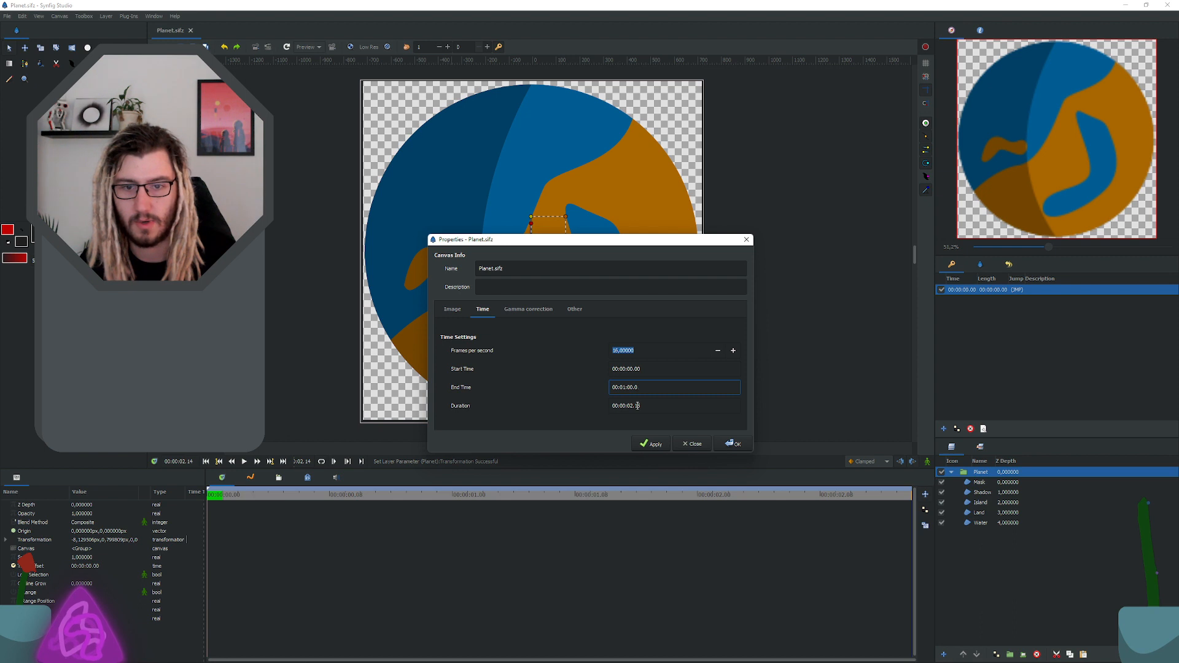
{"action": "key", "text": "Left"}
{"action": "key", "text": "BackSpace"}
{"action": "left_click", "coordinate": [647, 370]}
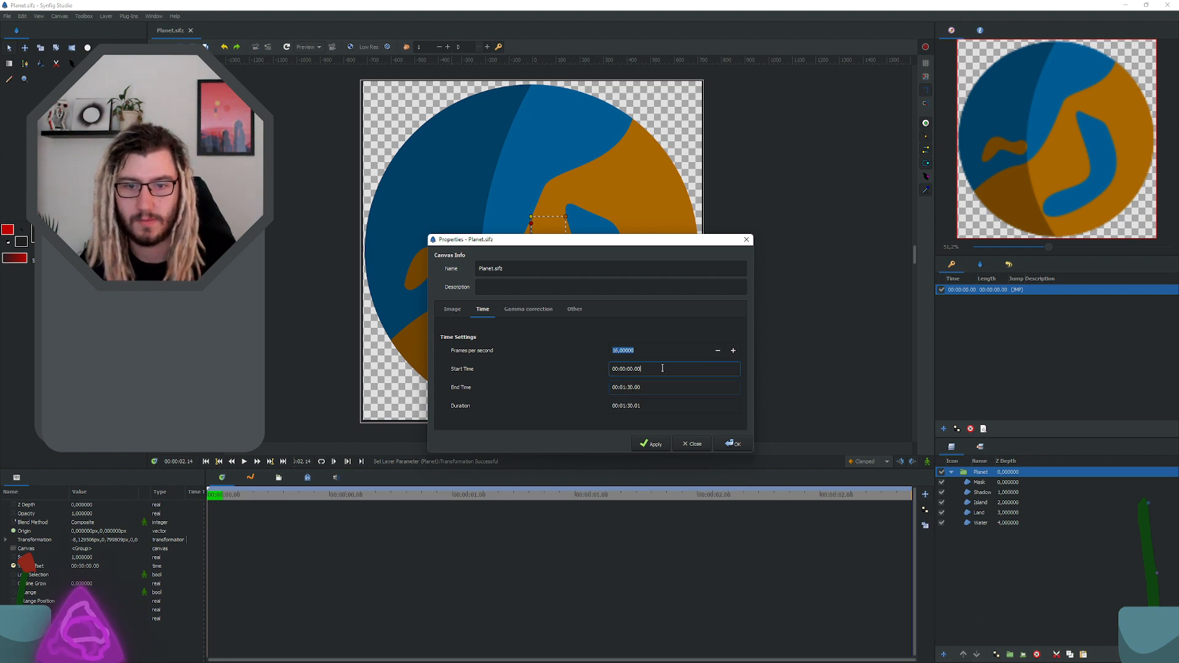
{"action": "left_click", "coordinate": [732, 443]}
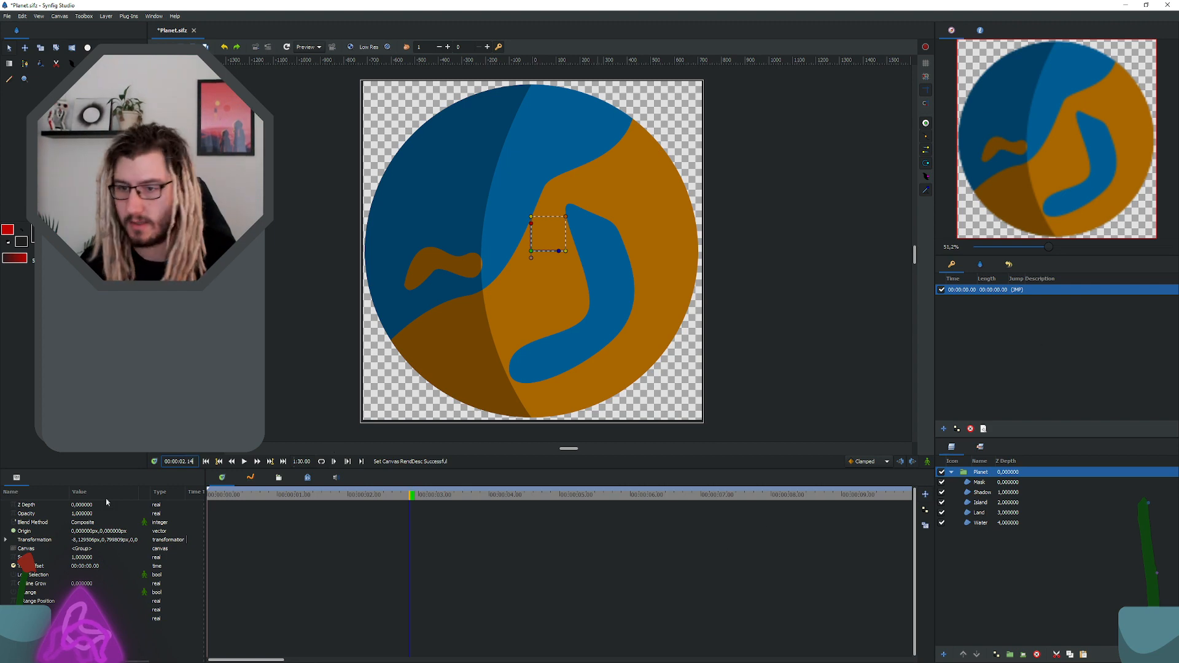
Step: Move the current time to 00:01:00.00 and add a keyframe there
{"action": "key", "text": "BackSpace"}
{"action": "key", "text": "BackSpace"}
{"action": "key", "text": "BackSpace"}
{"action": "key", "text": "BackSpace"}
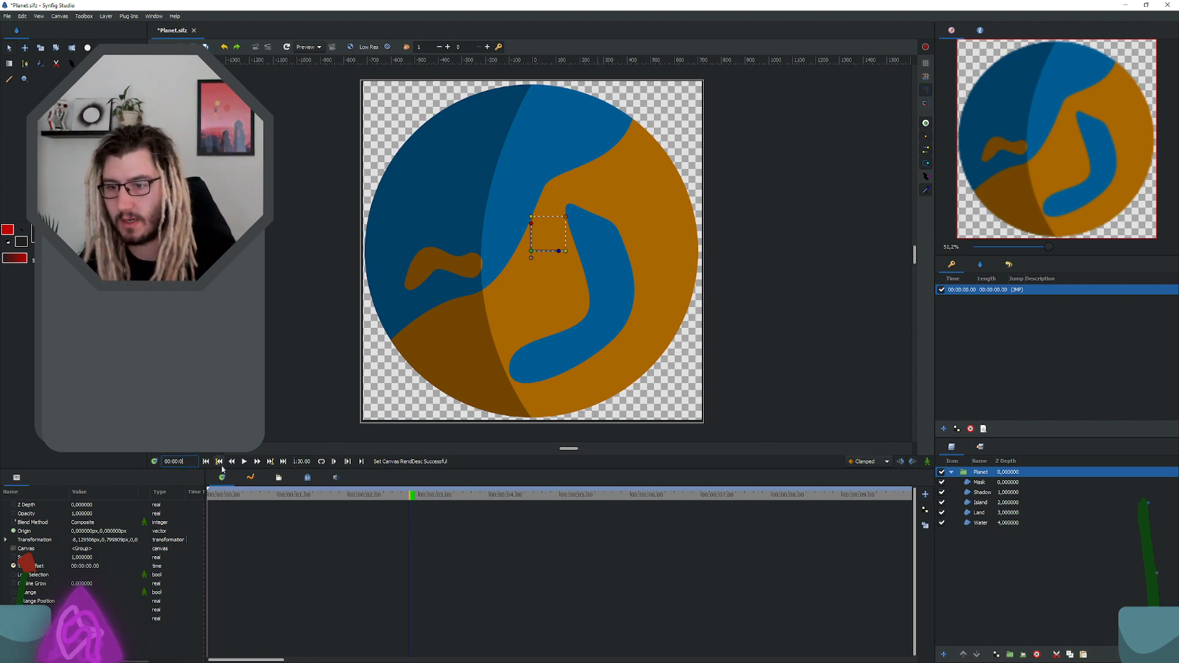
{"action": "type", "text": "1:"}
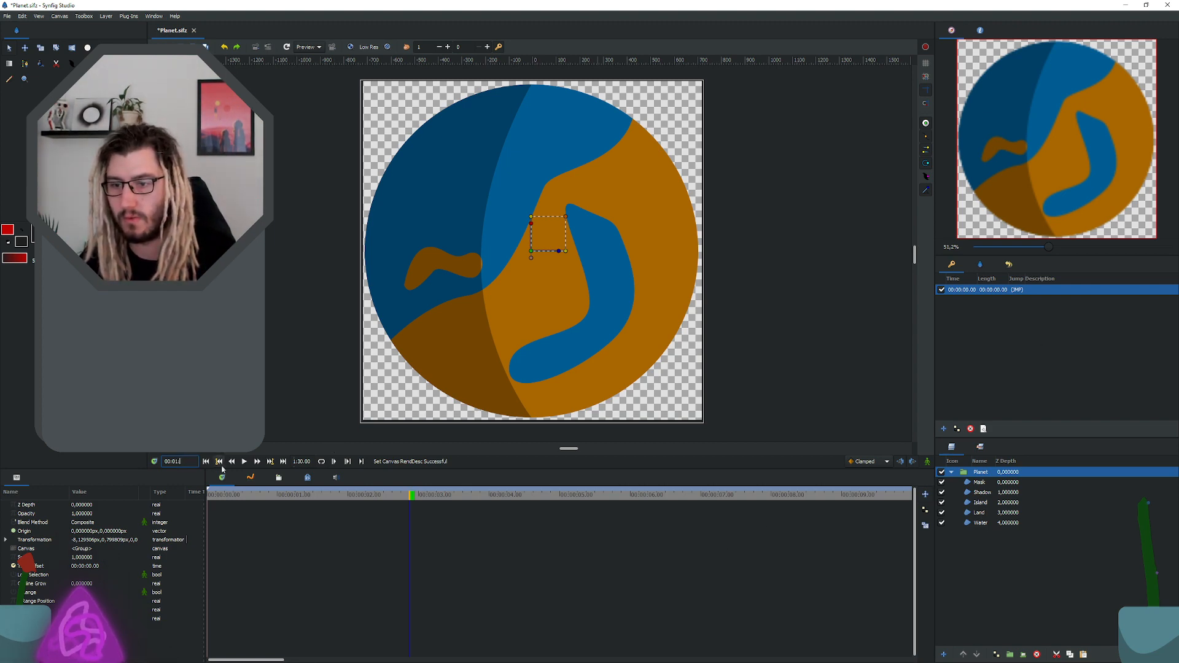
{"action": "type", "text": ":60"}
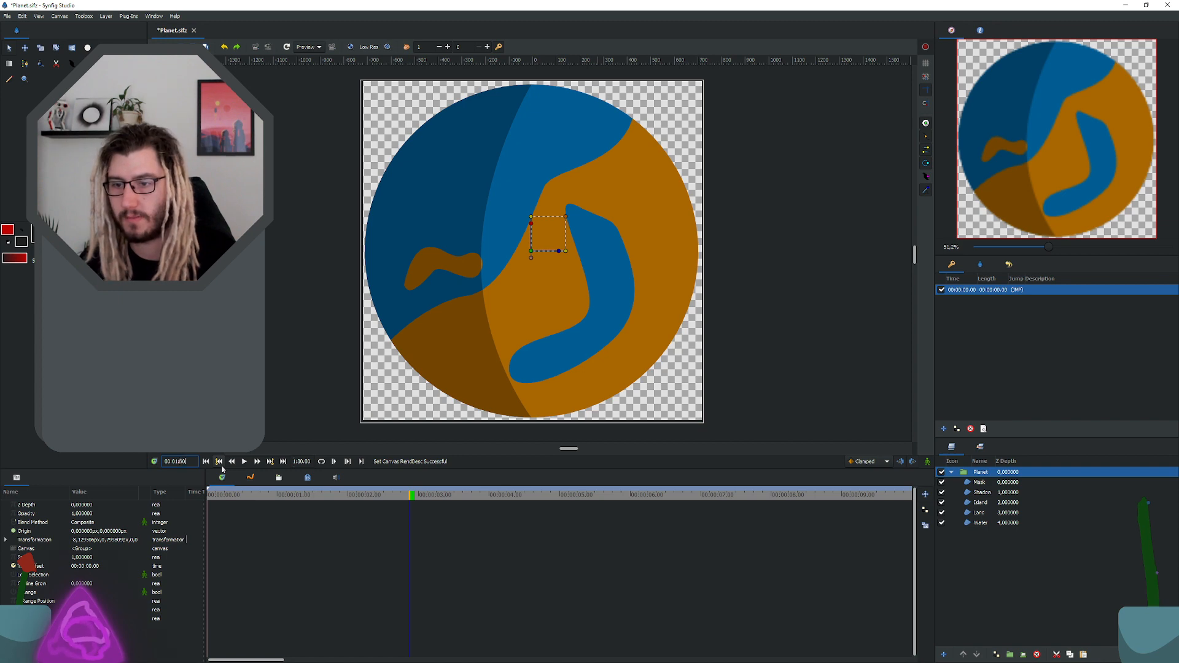
{"action": "key", "text": "BackSpace"}
{"action": "key", "text": "BackSpace"}
{"action": "type", "text": "00.00"}
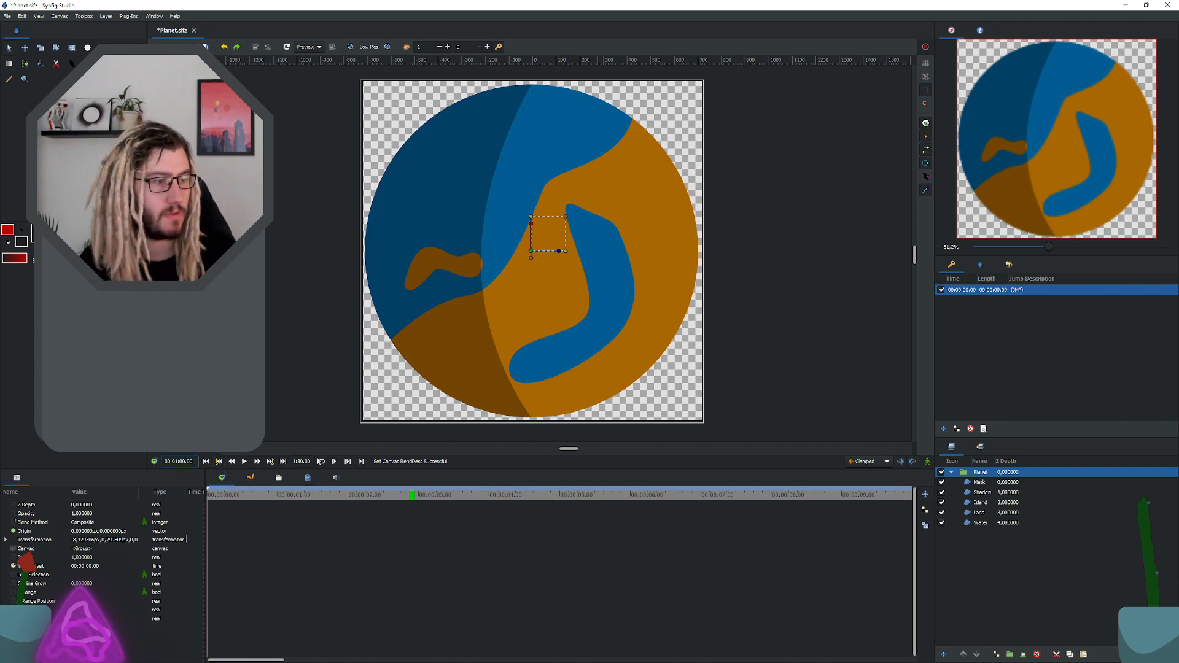
{"action": "left_click", "coordinate": [944, 428]}
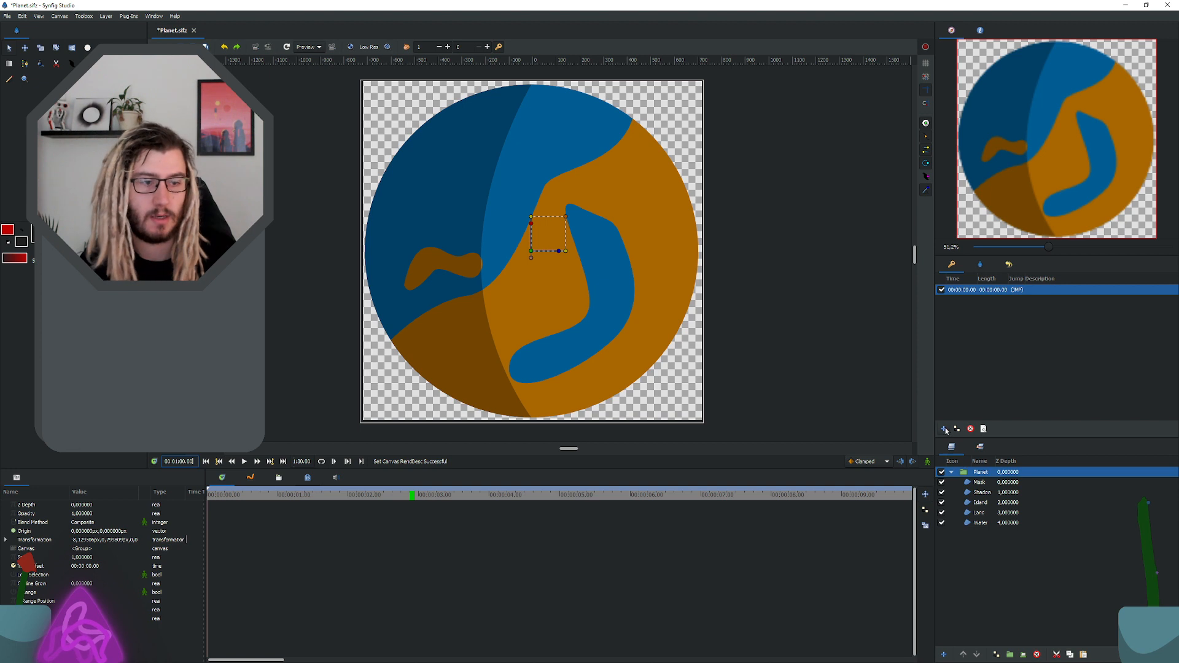
{"action": "left_click", "coordinate": [1017, 299]}
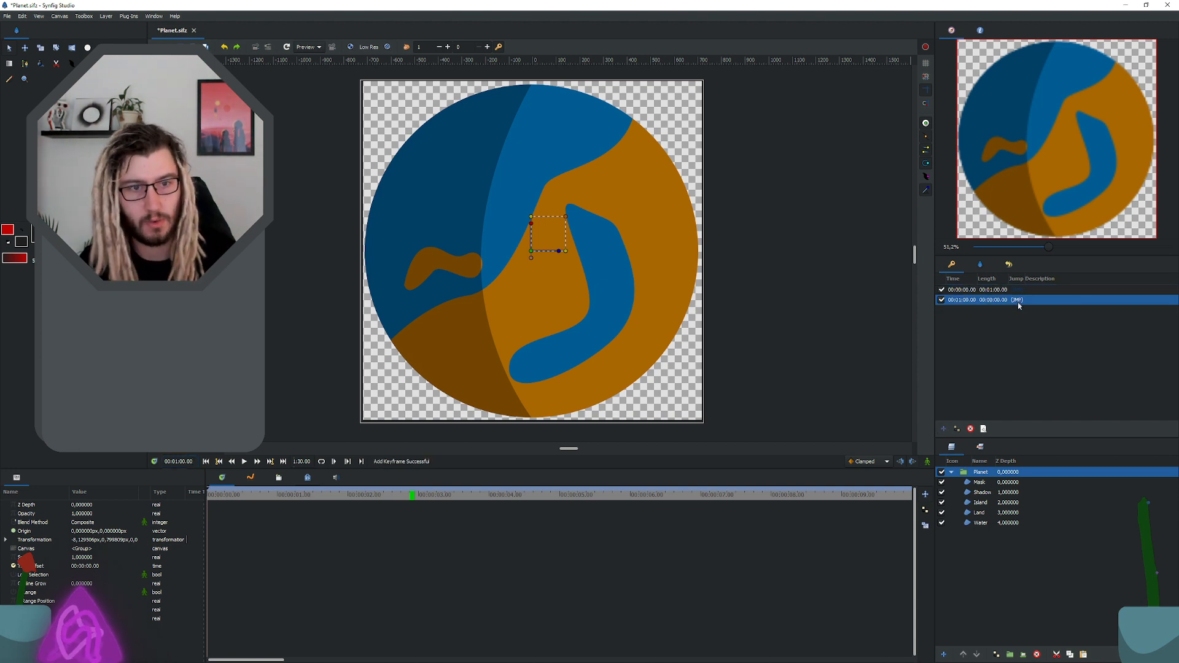
Step: Select the keyframe at 00:00:00.00 and the lower-left vertex of the Mask layer's outline
{"action": "scroll", "coordinate": [528, 287], "scroll_direction": "down", "scroll_amount": 2}
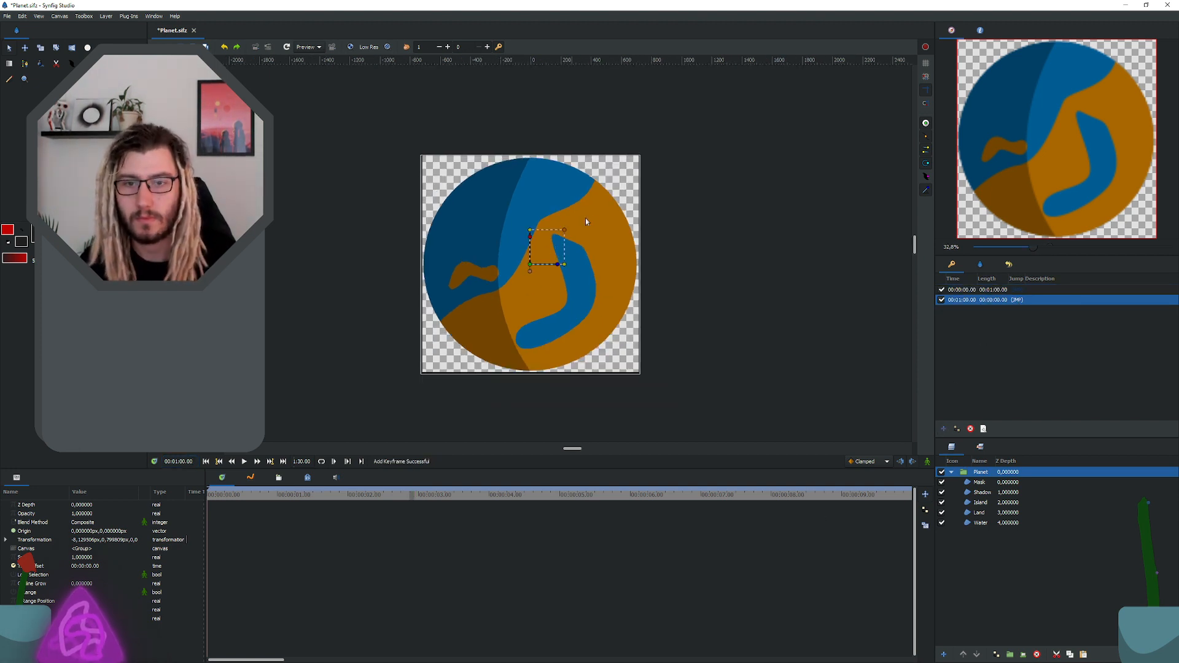
{"action": "left_click", "coordinate": [586, 219]}
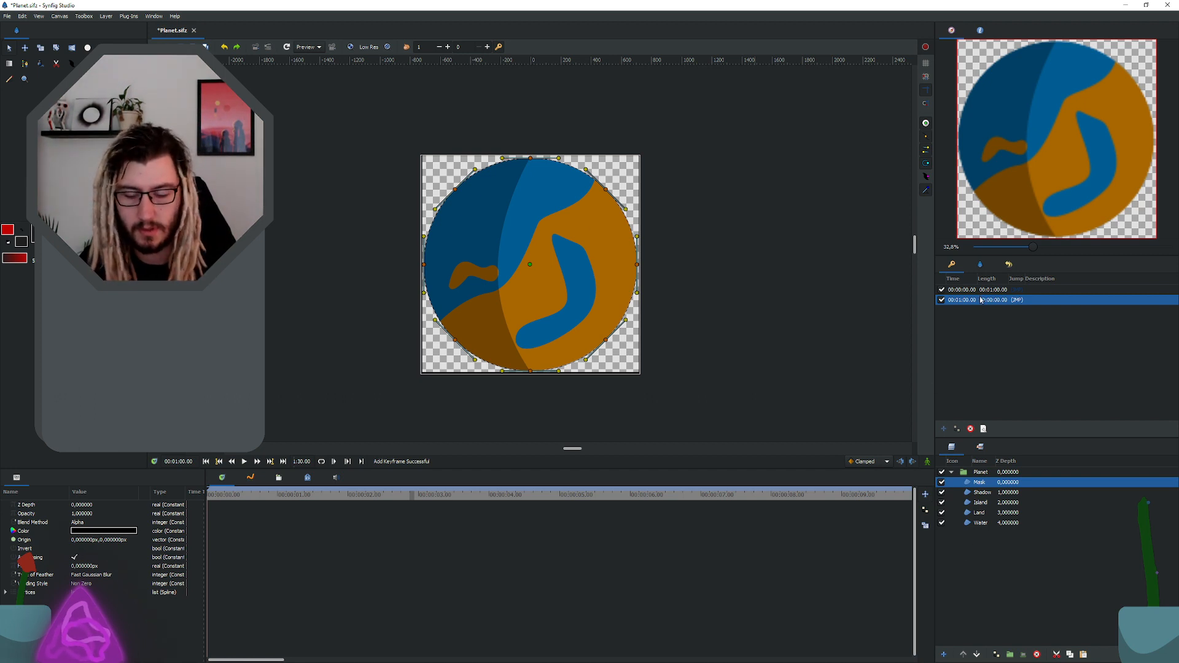
{"action": "left_click", "coordinate": [1017, 291]}
{"action": "scroll", "coordinate": [514, 276], "scroll_direction": "up", "scroll_amount": 2}
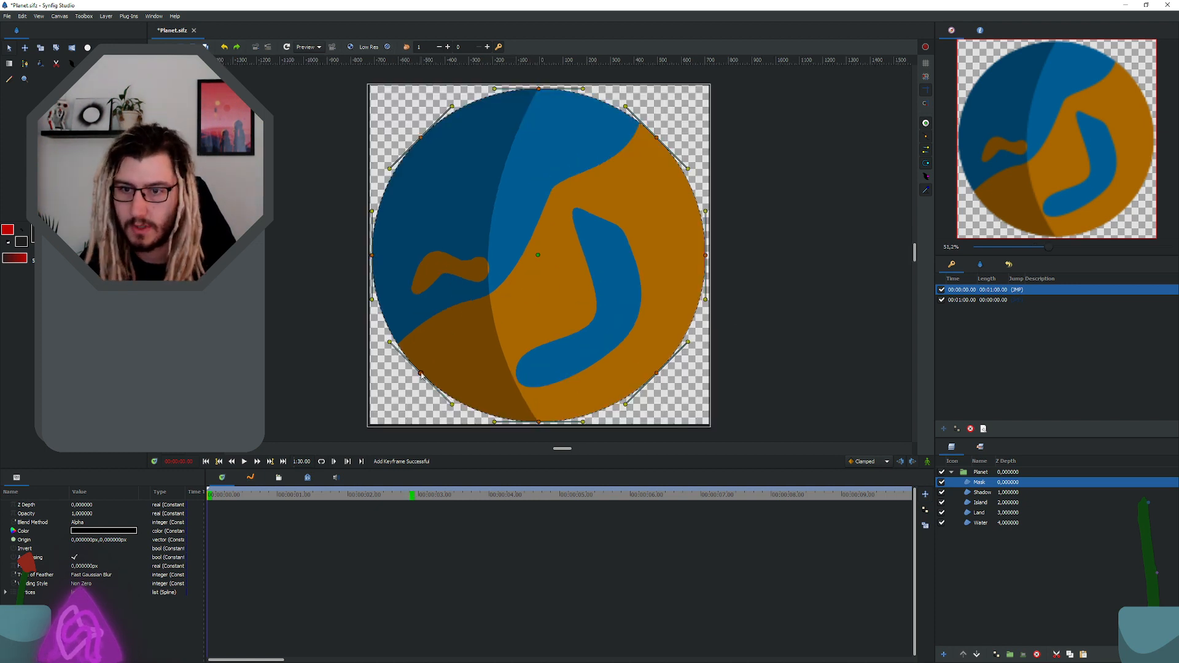
{"action": "left_click", "coordinate": [422, 374]}
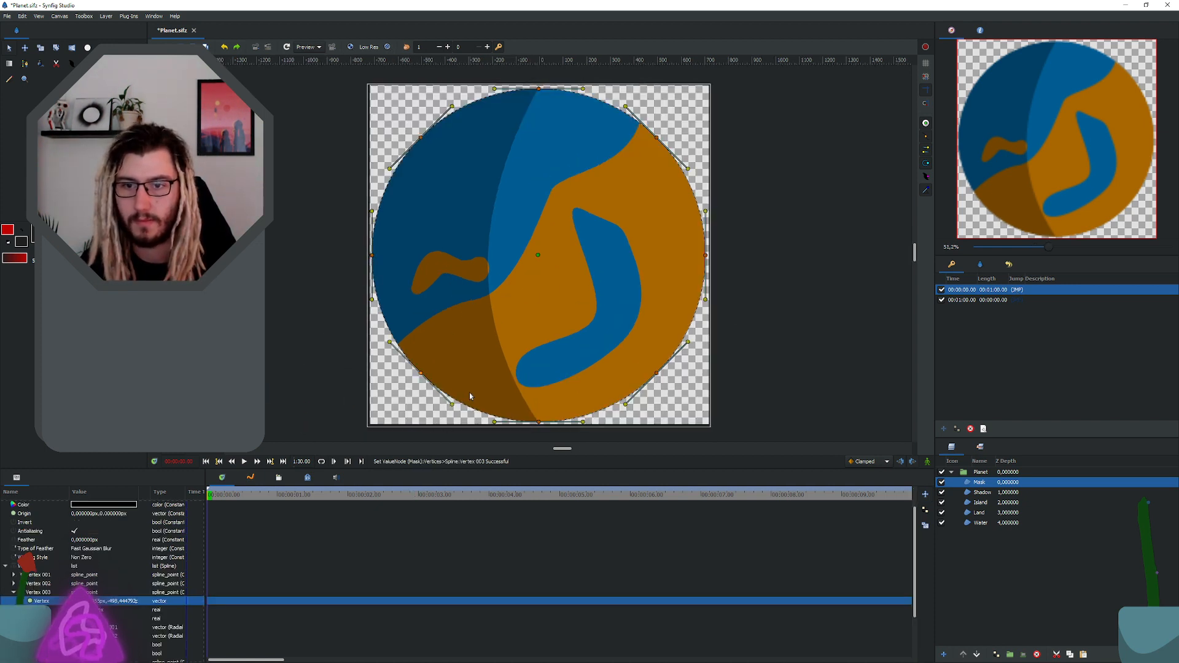
Step: Move the Land layer's lower-left corner vertex well outside the canvas, with its tangent nearly horizontal
{"action": "left_click", "coordinate": [980, 512]}
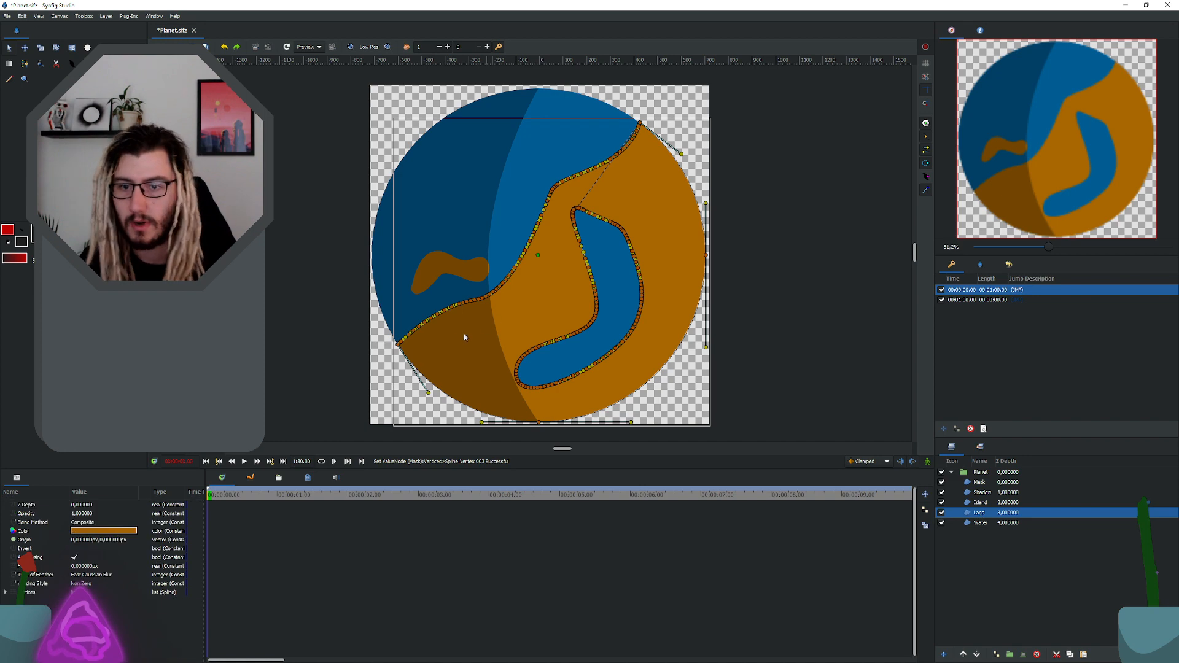
{"action": "scroll", "coordinate": [463, 334], "scroll_direction": "up", "scroll_amount": 1}
{"action": "scroll", "coordinate": [392, 362], "scroll_direction": "down", "scroll_amount": 1}
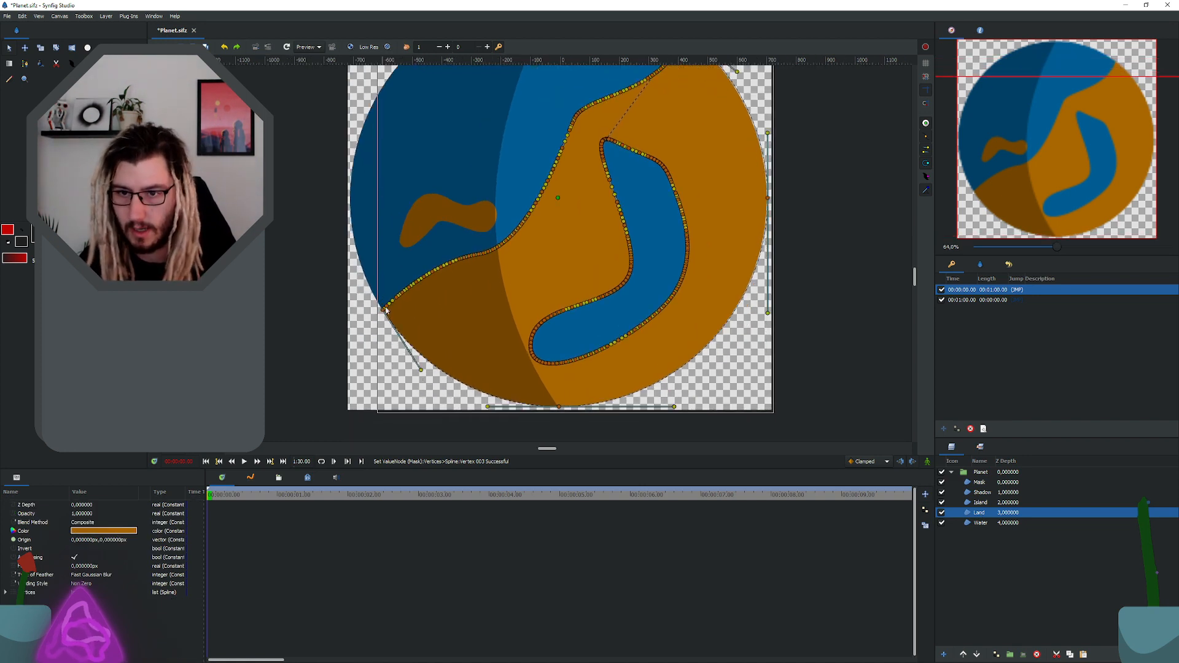
{"action": "left_click", "coordinate": [377, 312]}
{"action": "left_click_drag", "start_coordinate": [378, 312], "coordinate": [272, 391]}
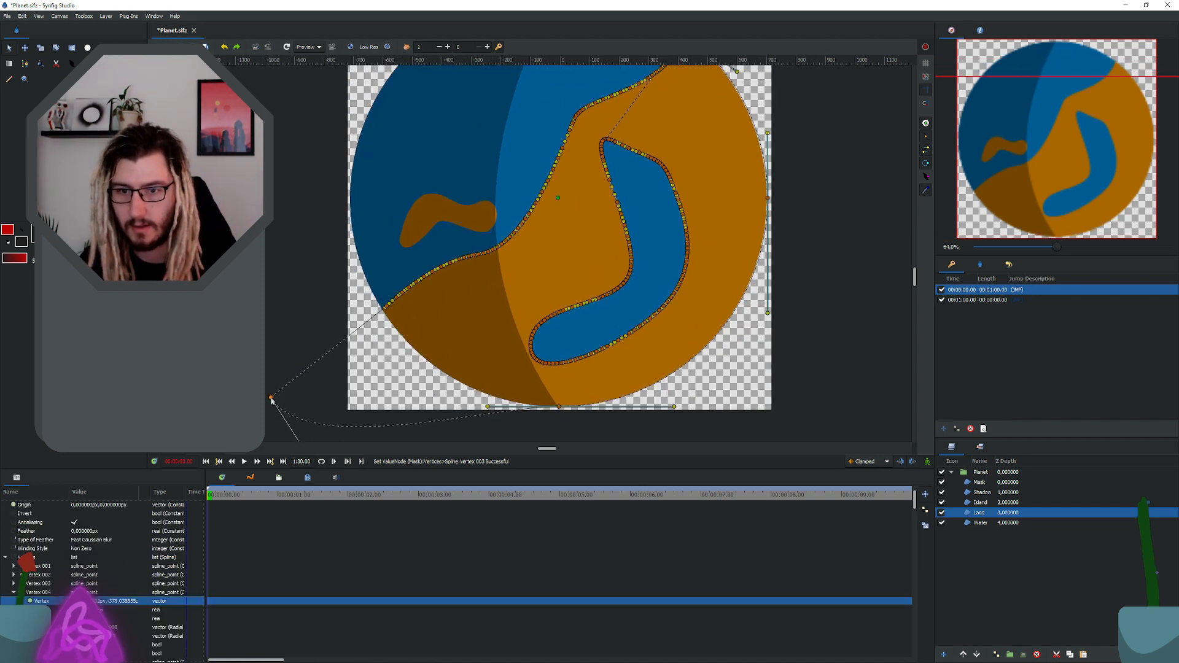
{"action": "scroll", "coordinate": [428, 257], "scroll_direction": "down", "scroll_amount": 1}
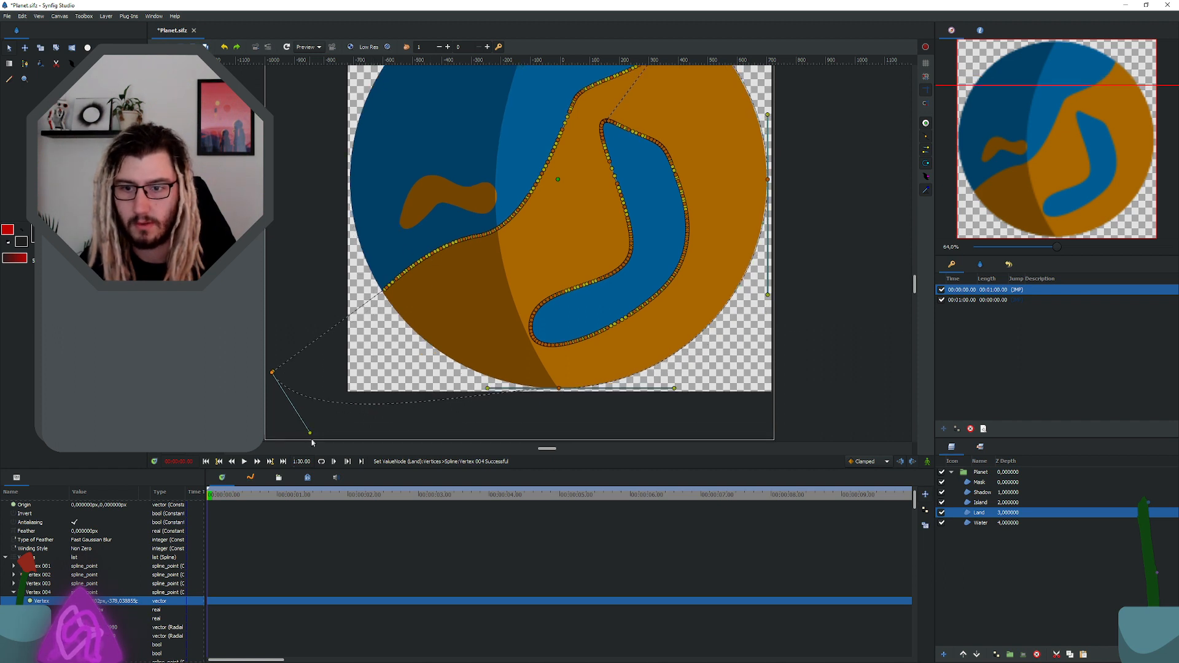
{"action": "left_click_drag", "start_coordinate": [310, 434], "coordinate": [259, 400]}
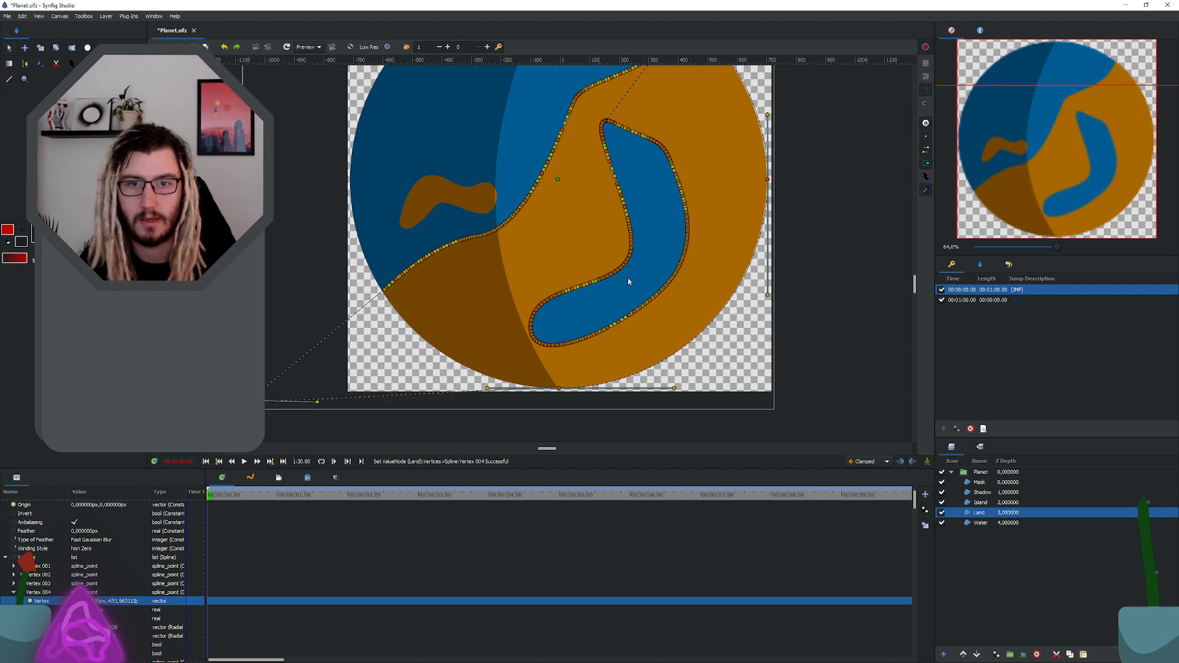
Step: Move the Land layer's upper-right corner vertex horizontally outward, beyond the canvas edge
{"action": "scroll", "coordinate": [627, 278], "scroll_direction": "up", "scroll_amount": 5}
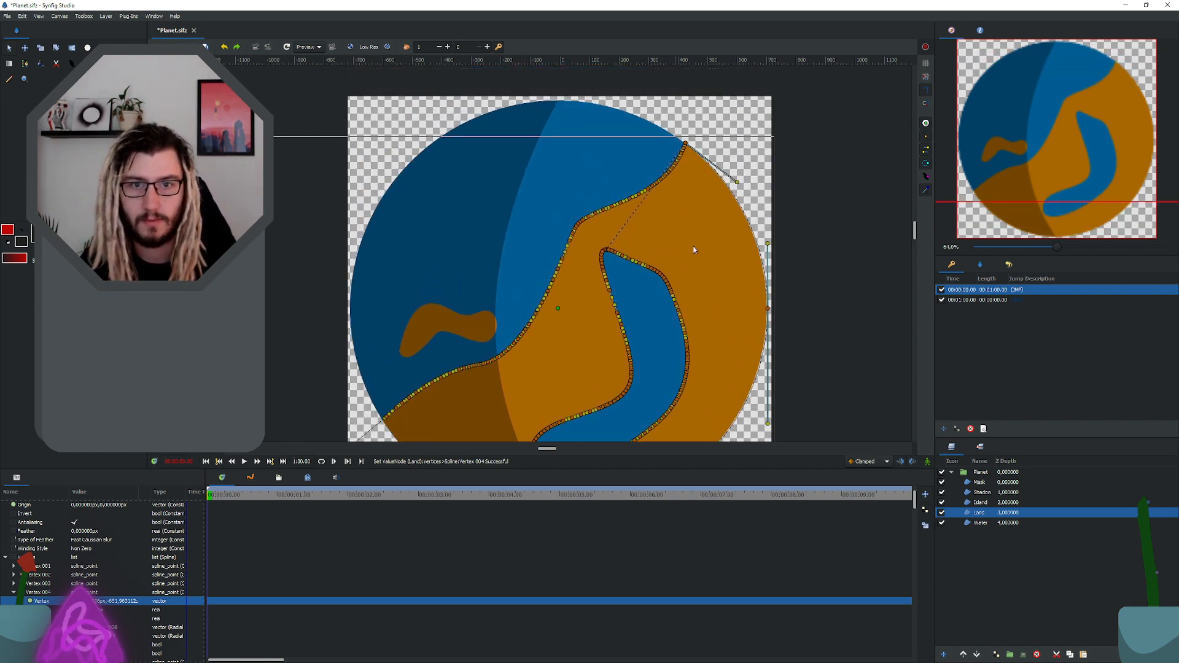
{"action": "scroll", "coordinate": [694, 250], "scroll_direction": "down", "scroll_amount": 2}
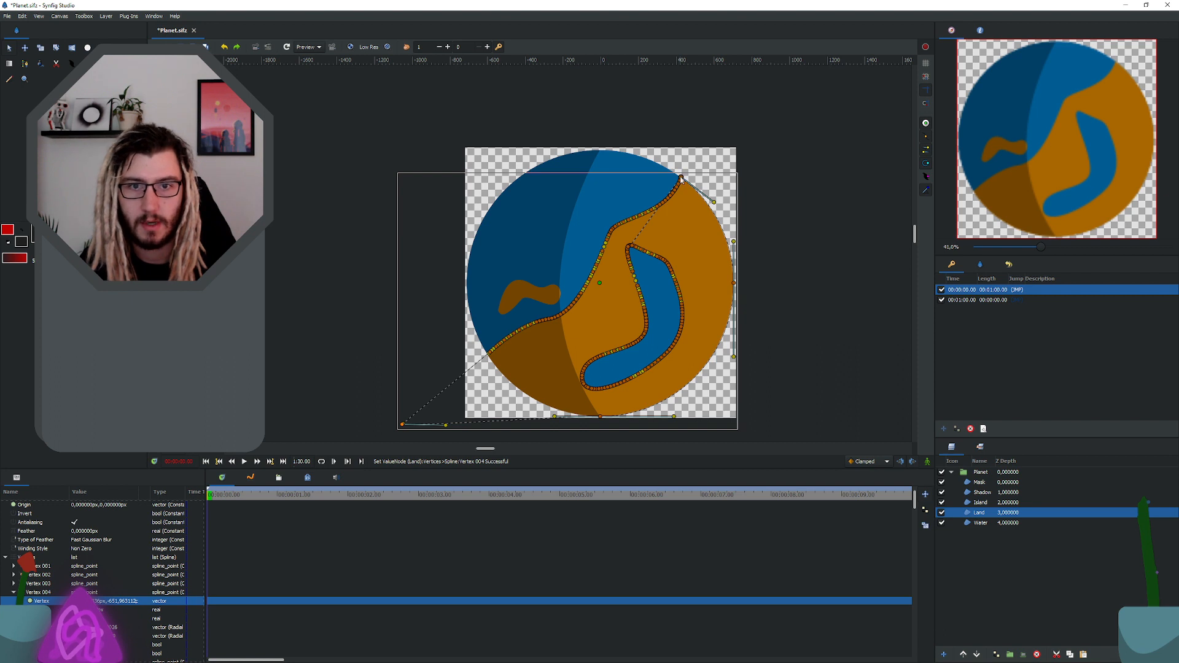
{"action": "left_click_drag", "start_coordinate": [681, 179], "coordinate": [670, 237]}
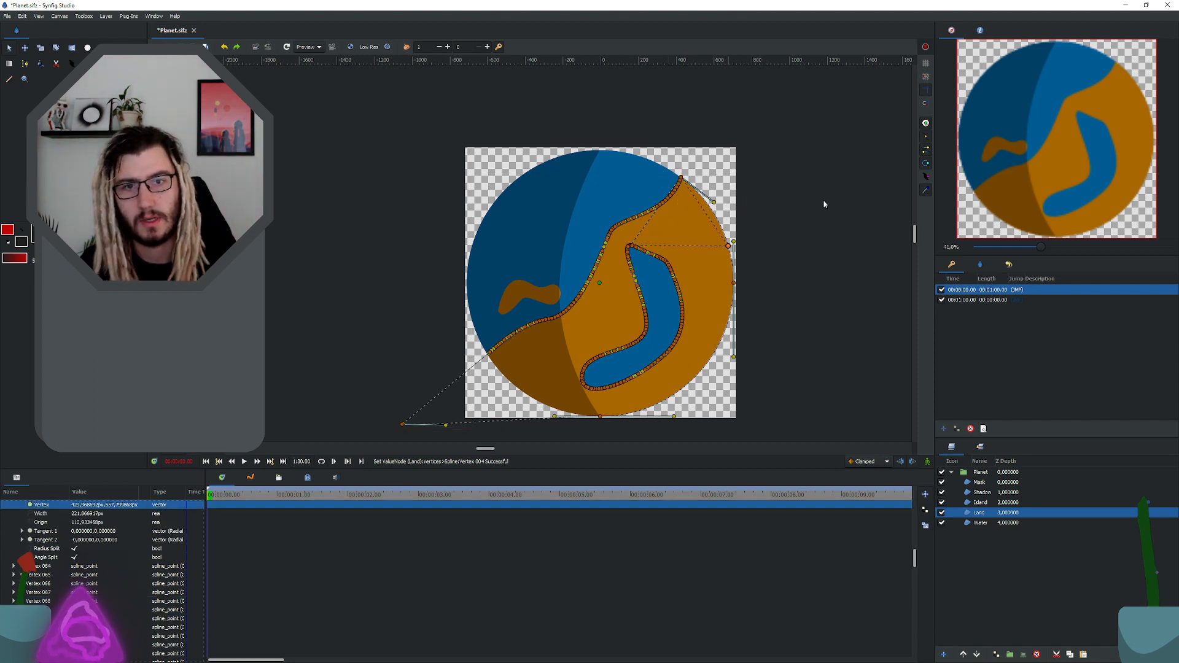
{"action": "left_click_drag", "start_coordinate": [825, 205], "coordinate": [838, 177]}
{"action": "scroll", "coordinate": [681, 194], "scroll_direction": "up", "scroll_amount": 8}
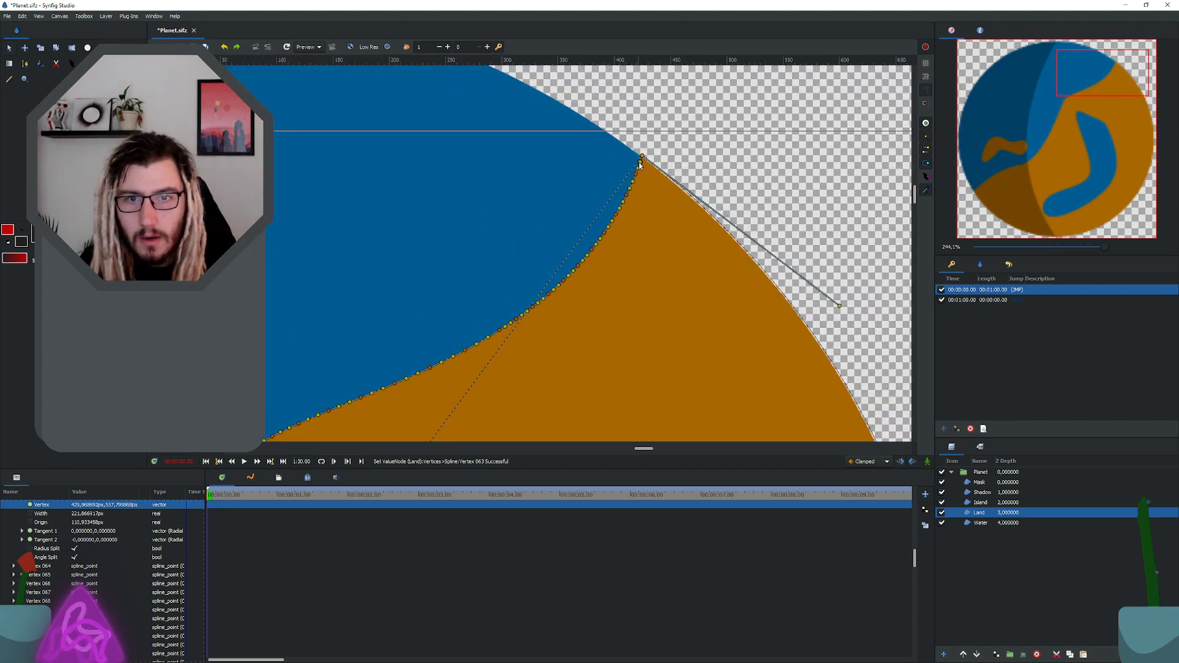
{"action": "left_click", "coordinate": [642, 158]}
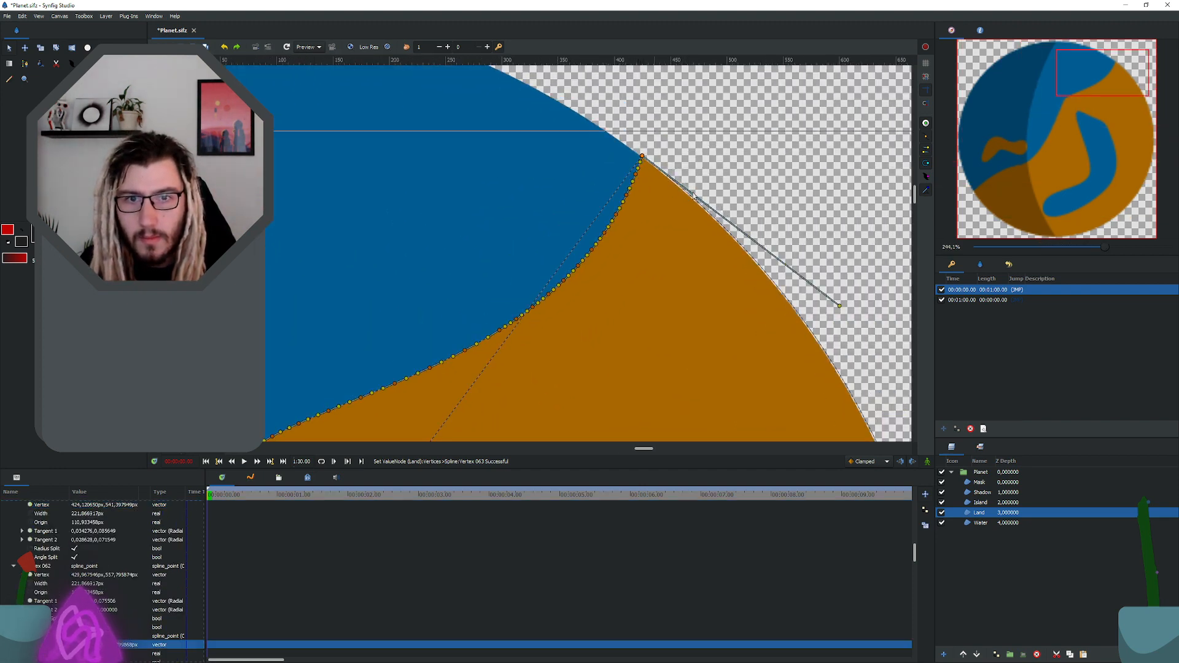
{"action": "scroll", "coordinate": [642, 159], "scroll_direction": "down", "scroll_amount": 4}
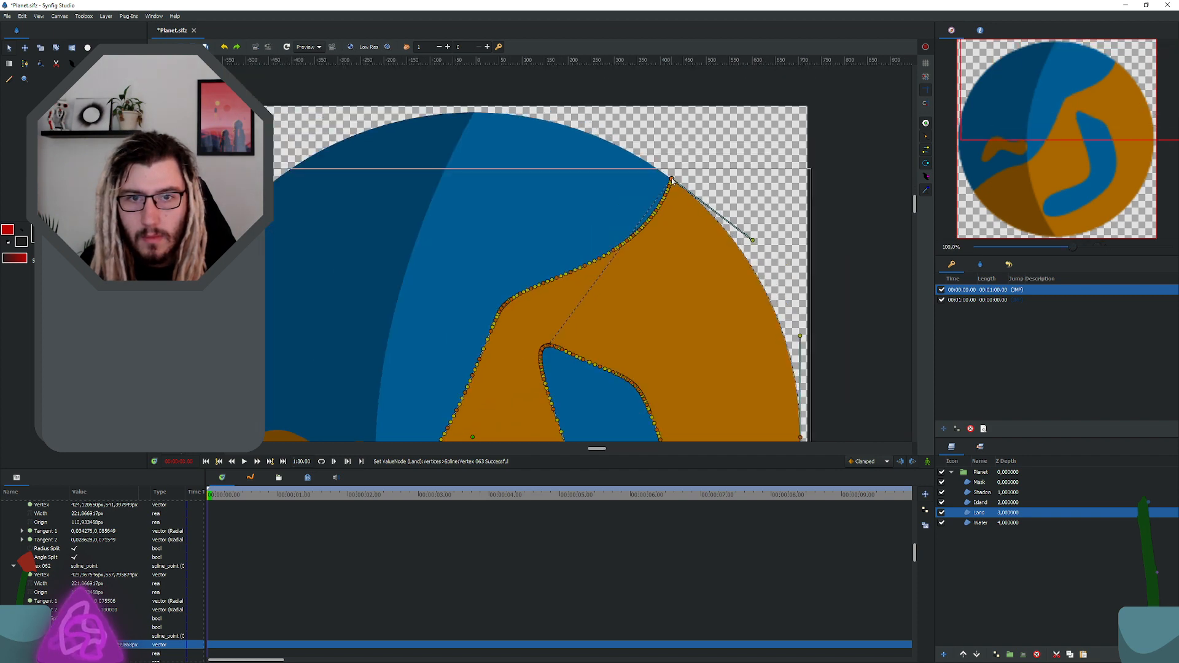
{"action": "left_click_drag", "start_coordinate": [672, 180], "coordinate": [879, 178]}
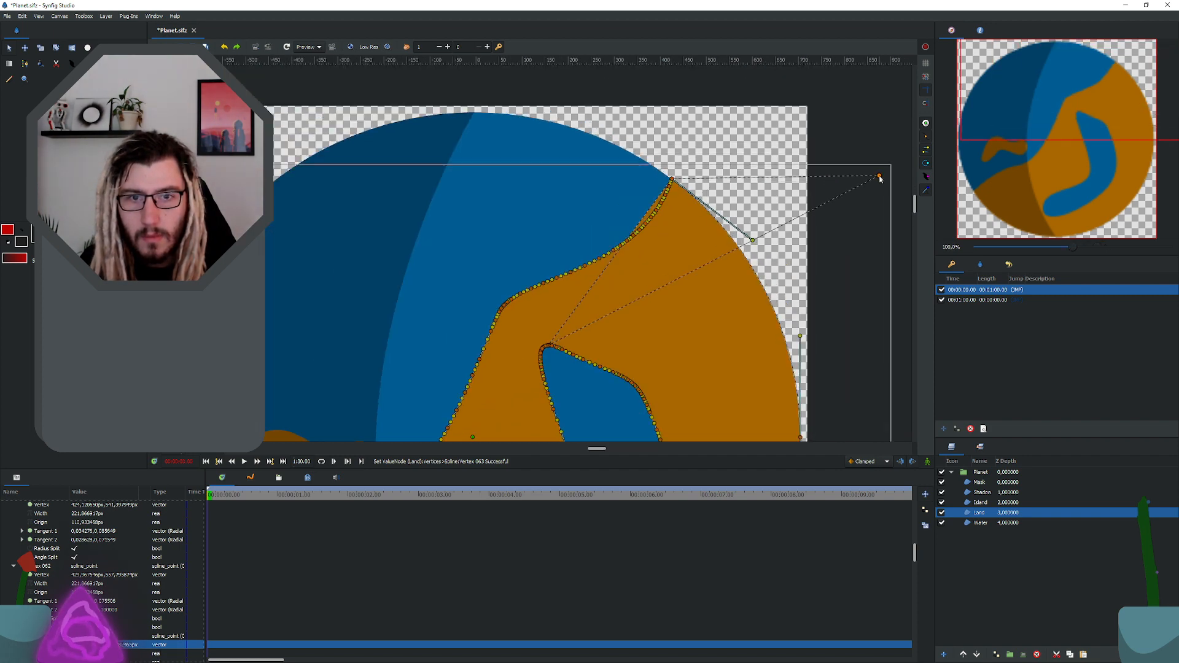
Step: Try to pull the Land outline's vertex at the upper tip of the inner lake outward, and undo the move
{"action": "scroll", "coordinate": [791, 206], "scroll_direction": "down", "scroll_amount": 2}
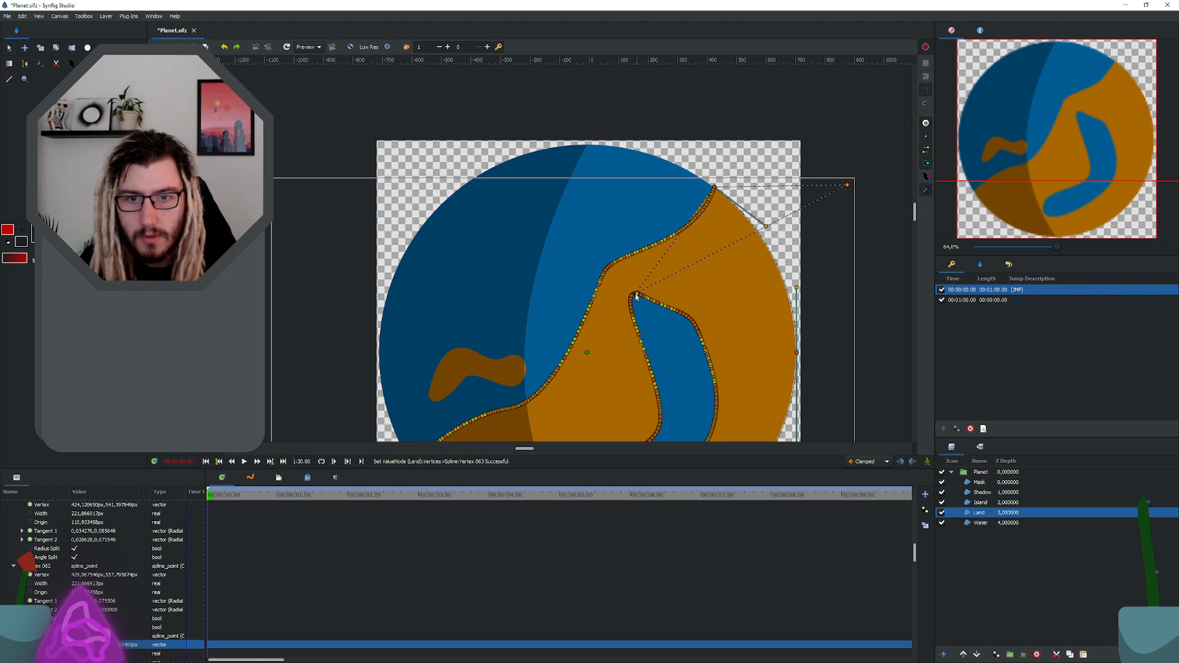
{"action": "scroll", "coordinate": [641, 299], "scroll_direction": "up", "scroll_amount": 10}
{"action": "scroll", "coordinate": [632, 287], "scroll_direction": "up", "scroll_amount": 4}
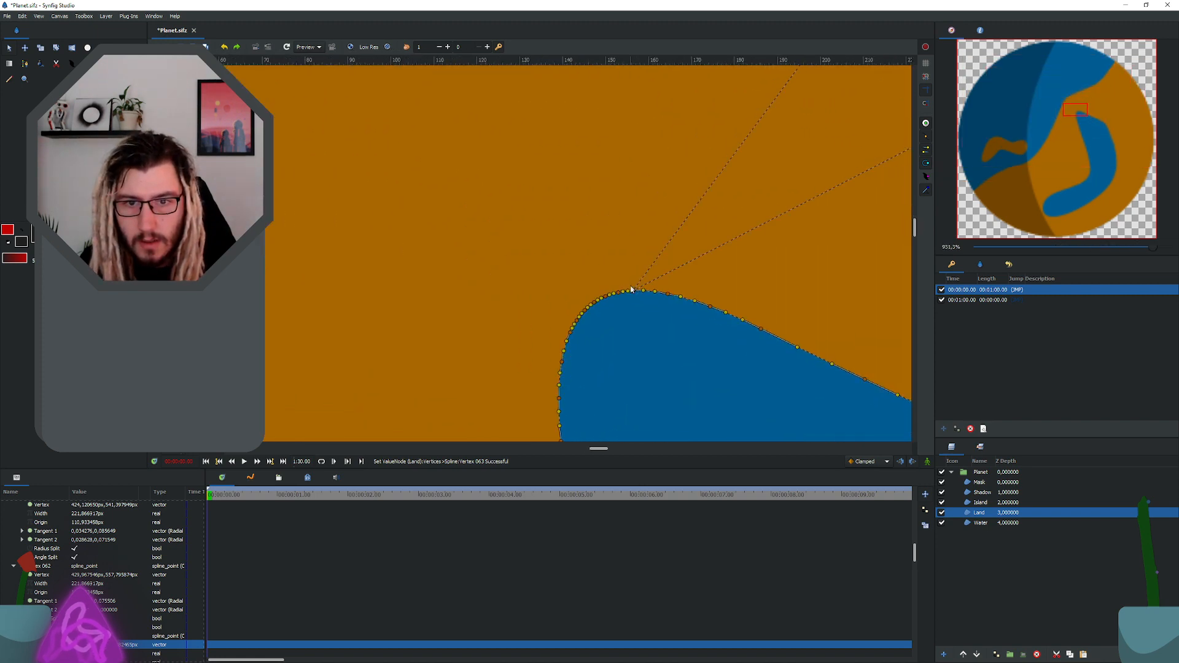
{"action": "scroll", "coordinate": [619, 292], "scroll_direction": "down", "scroll_amount": 5}
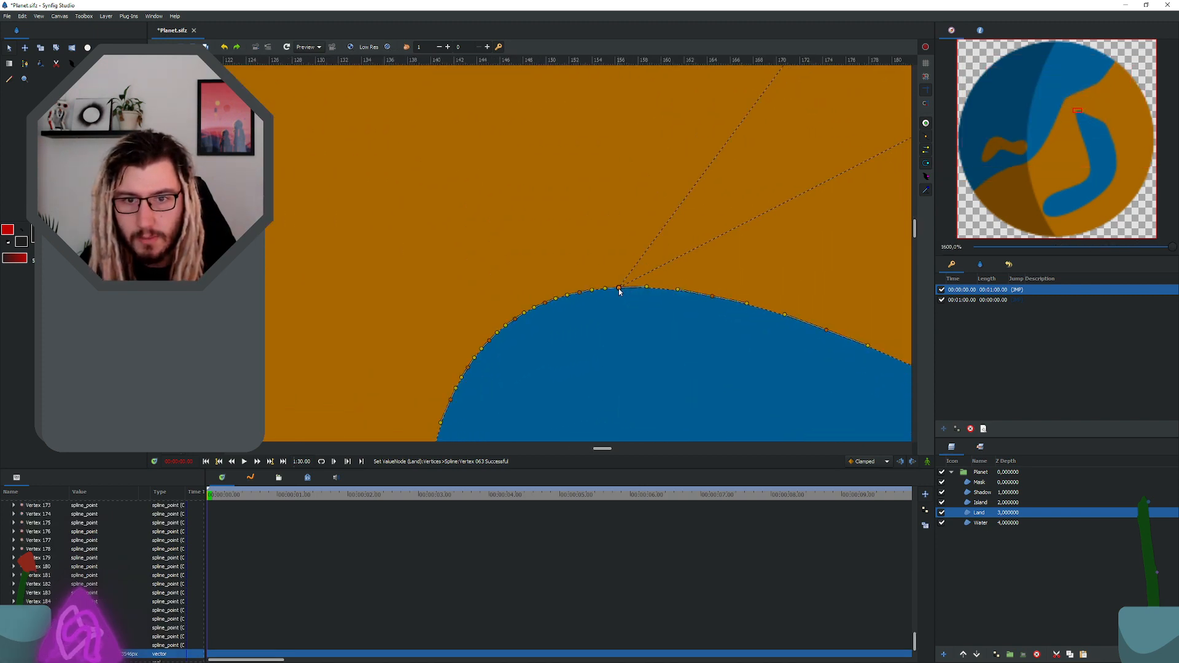
{"action": "left_click_drag", "start_coordinate": [619, 291], "coordinate": [888, 244]}
{"action": "scroll", "coordinate": [616, 283], "scroll_direction": "up", "scroll_amount": 3}
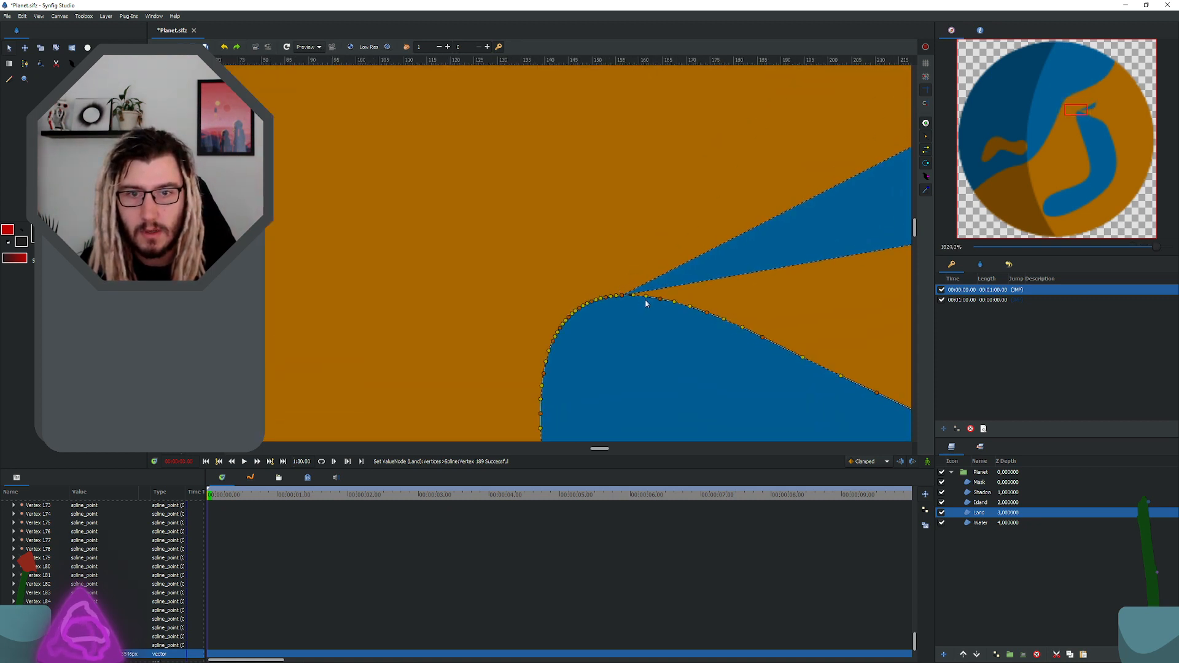
{"action": "key", "text": "ctrl+z"}
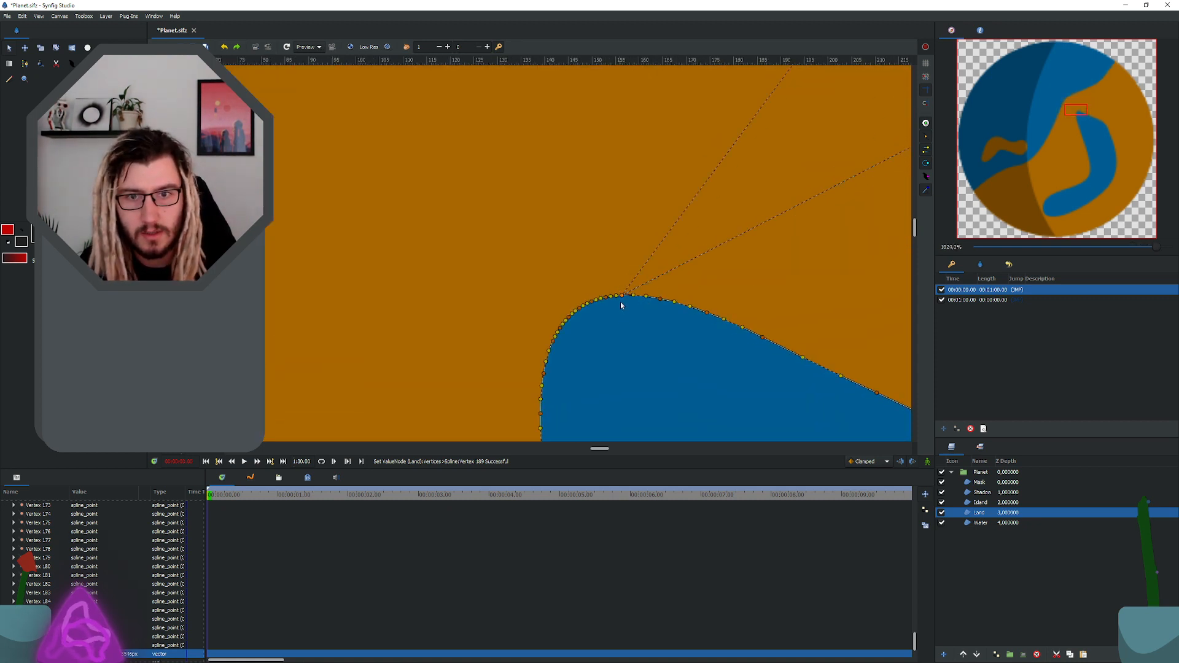
{"action": "scroll", "coordinate": [618, 268], "scroll_direction": "down", "scroll_amount": 12}
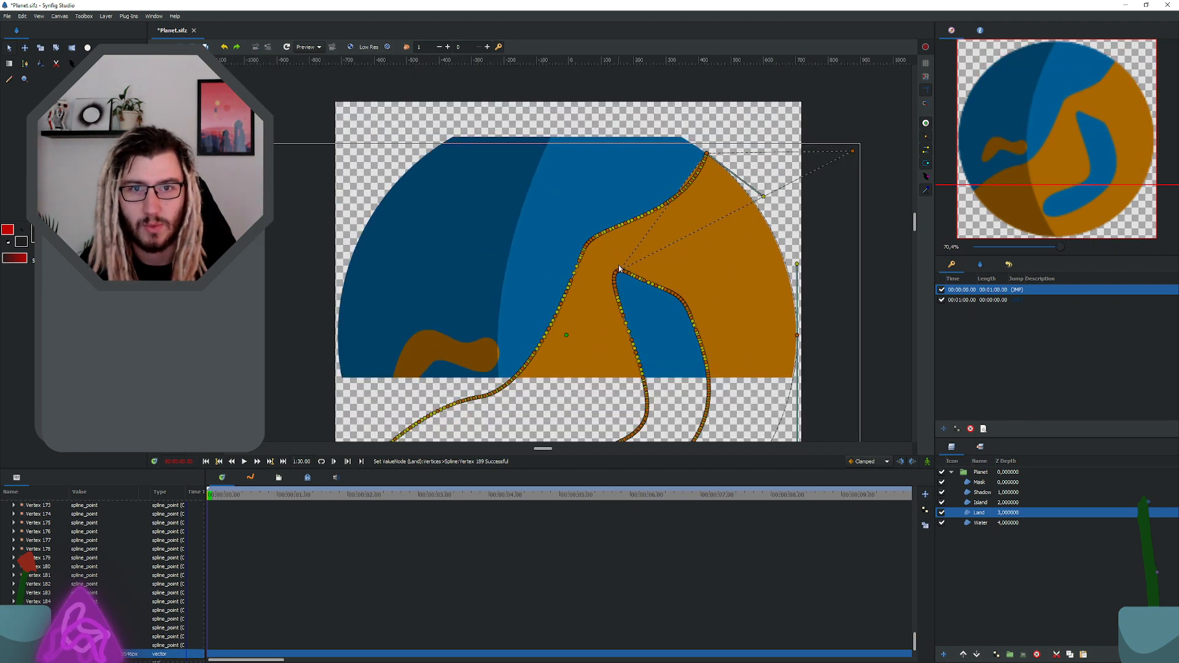
{"action": "scroll", "coordinate": [619, 268], "scroll_direction": "down", "scroll_amount": 3}
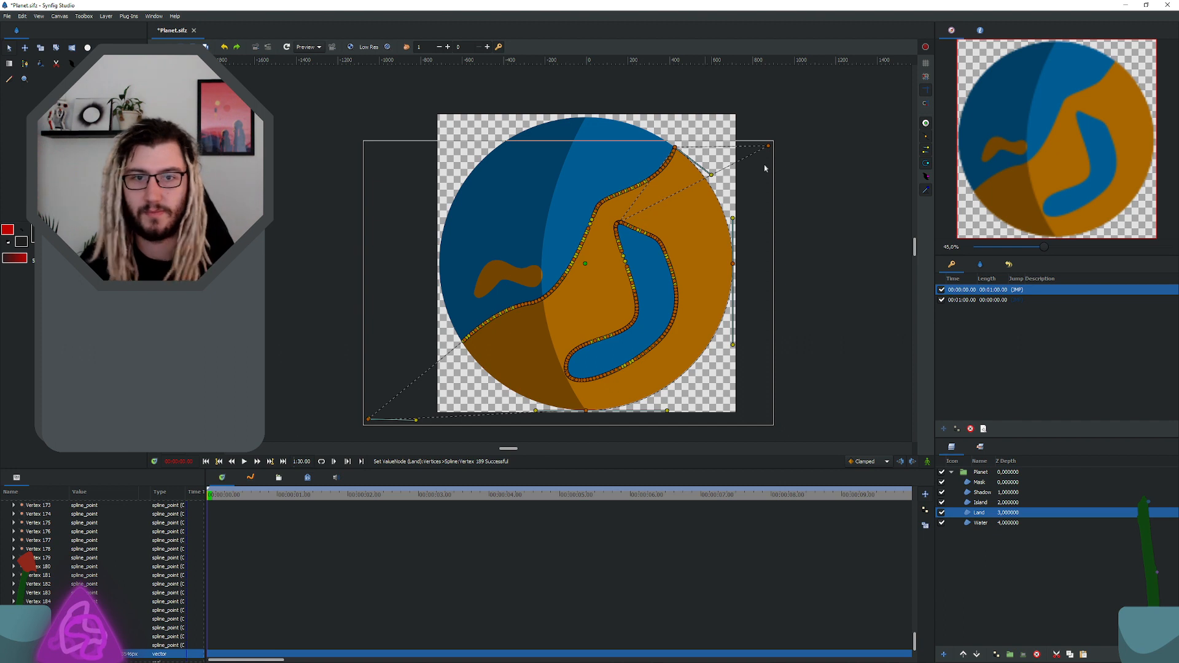
Step: Move the Land layer's outlying upper-right vertex farther outside the canvas, undo the shift of the whole outline, and save the file
{"action": "left_click_drag", "start_coordinate": [768, 148], "coordinate": [818, 142]}
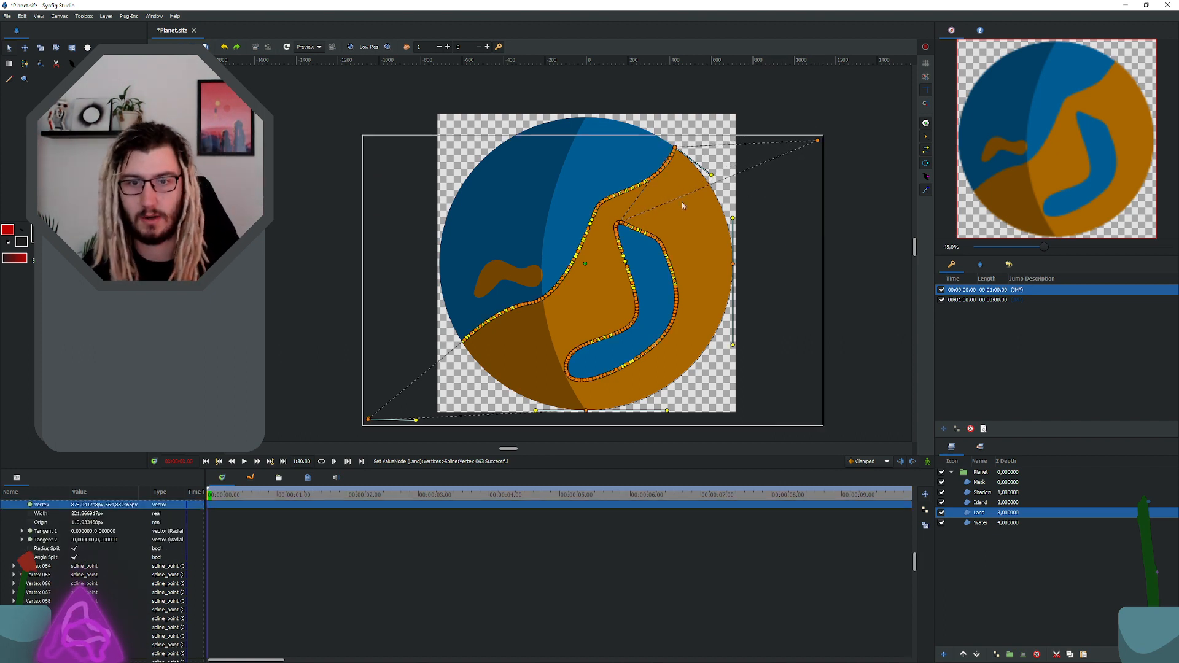
{"action": "left_click_drag", "start_coordinate": [654, 182], "coordinate": [529, 182]}
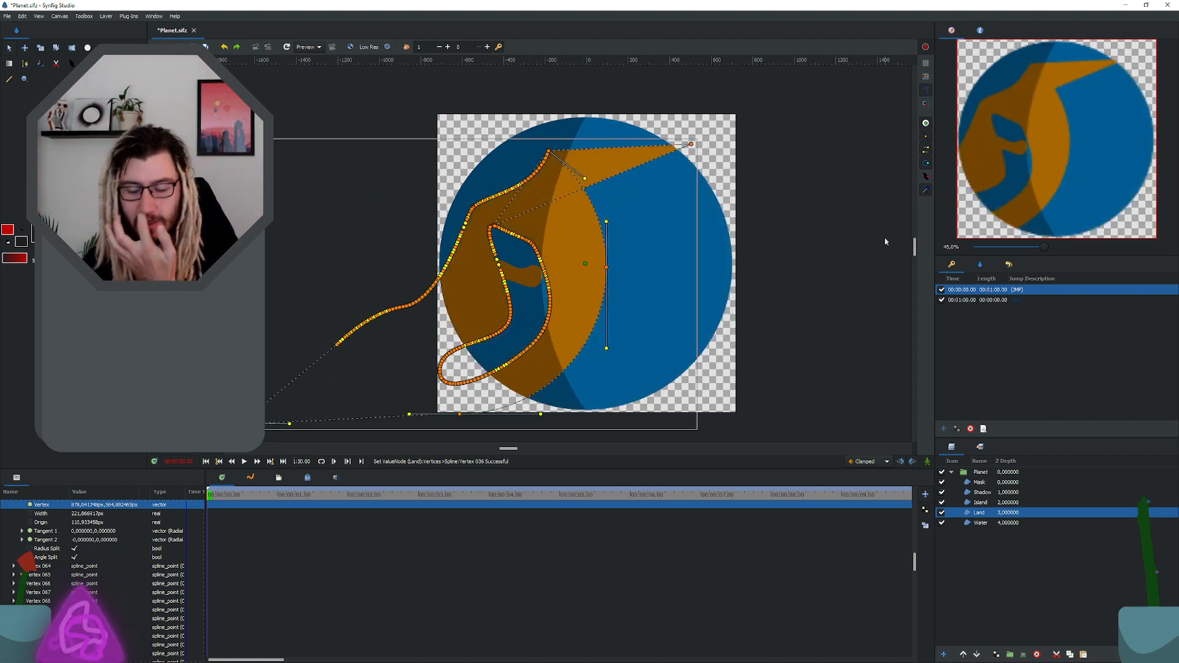
{"action": "key", "text": "ctrl+z"}
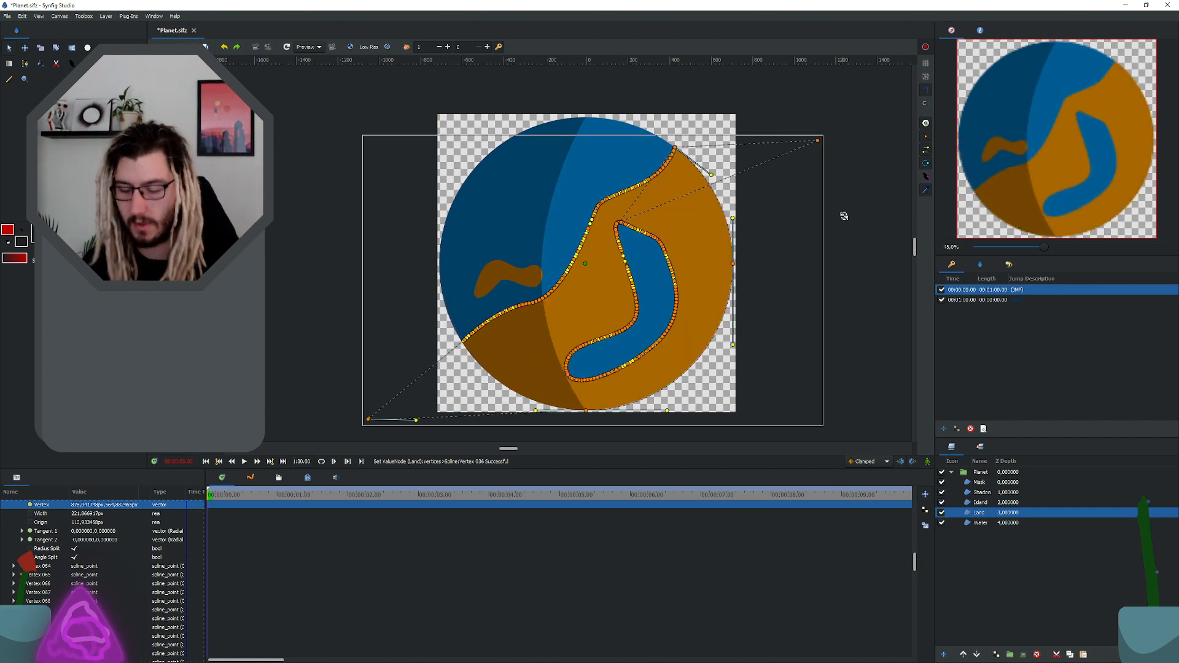
{"action": "key", "text": "ctrl+s"}
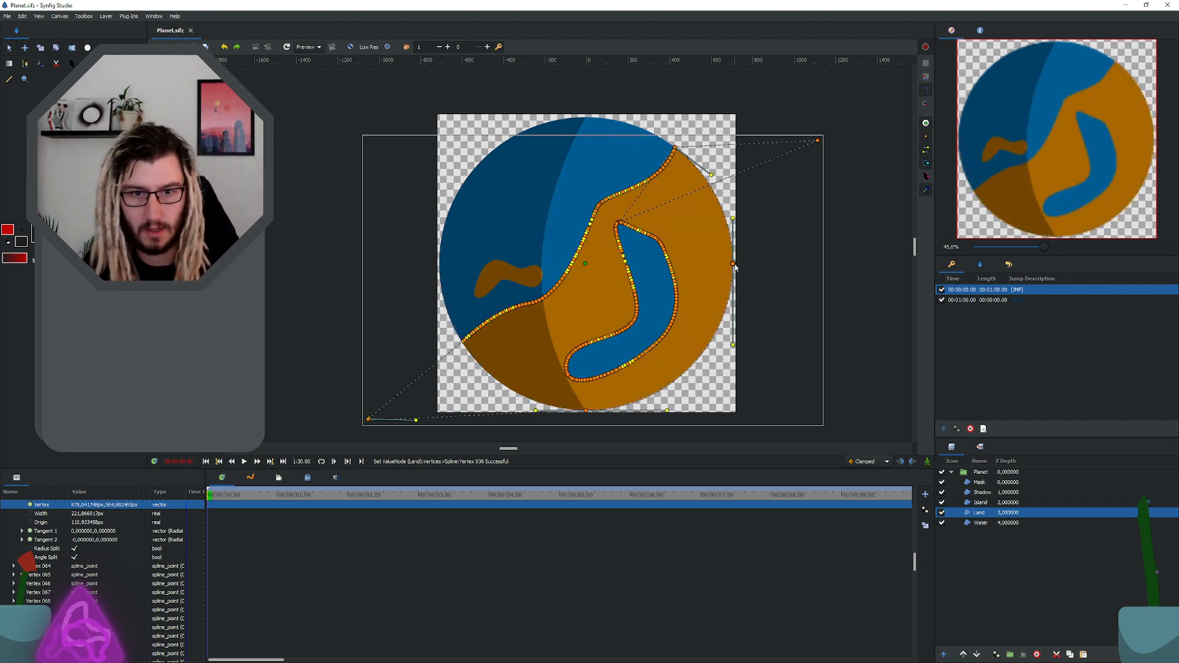
Step: Try to move the Land outline's right-edge vertex outward, and undo the move
{"action": "left_click_drag", "start_coordinate": [733, 265], "coordinate": [774, 267]}
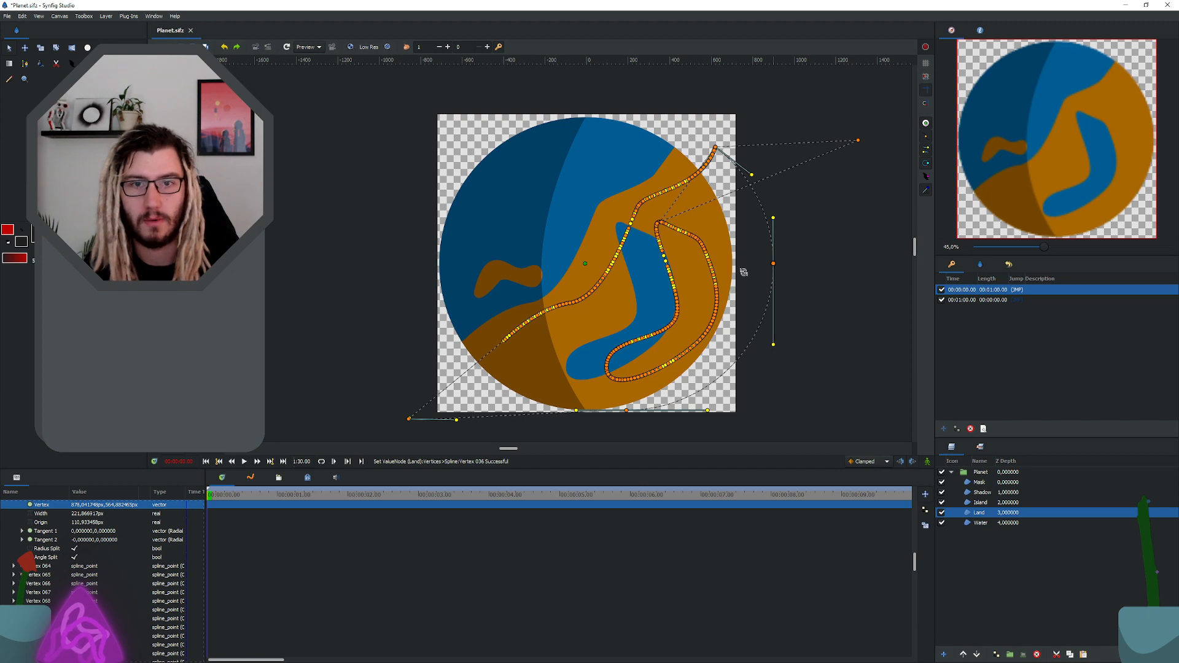
{"action": "key", "text": "ctrl+a"}
{"action": "key", "text": "ctrl+z"}
Step: Pull the overlapping Land vertices just above the inner lake's tip apart, and undo the last move
{"action": "scroll", "coordinate": [676, 125], "scroll_direction": "up", "scroll_amount": 3, "text": "ctrl"}
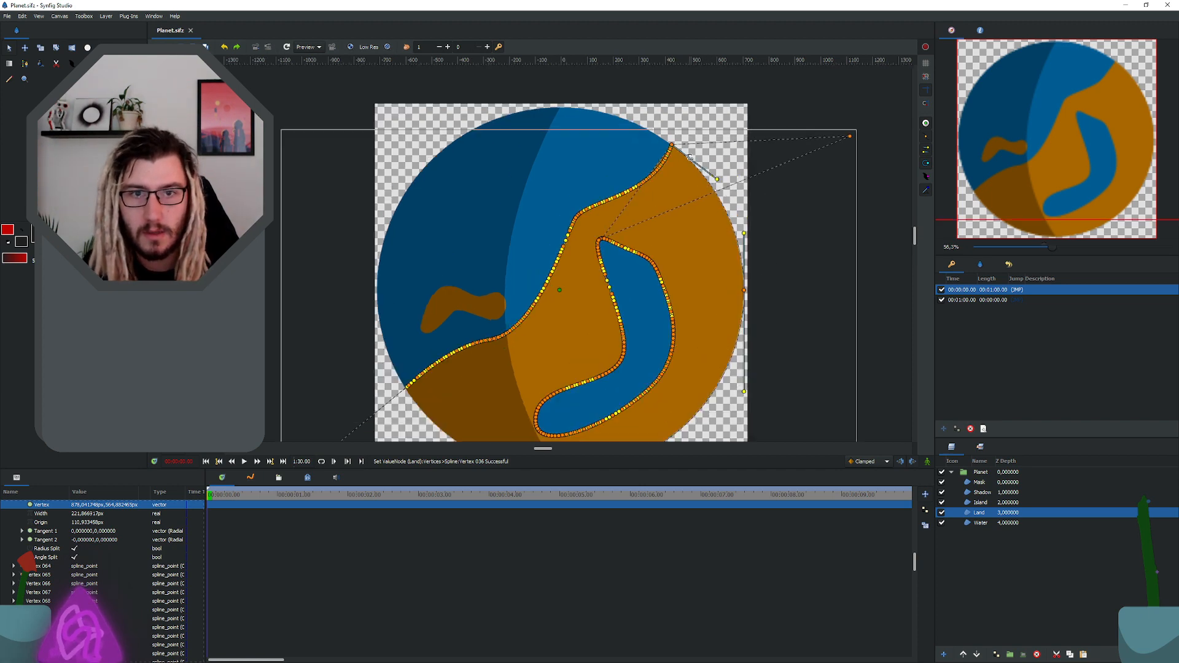
{"action": "left_click", "coordinate": [664, 139]}
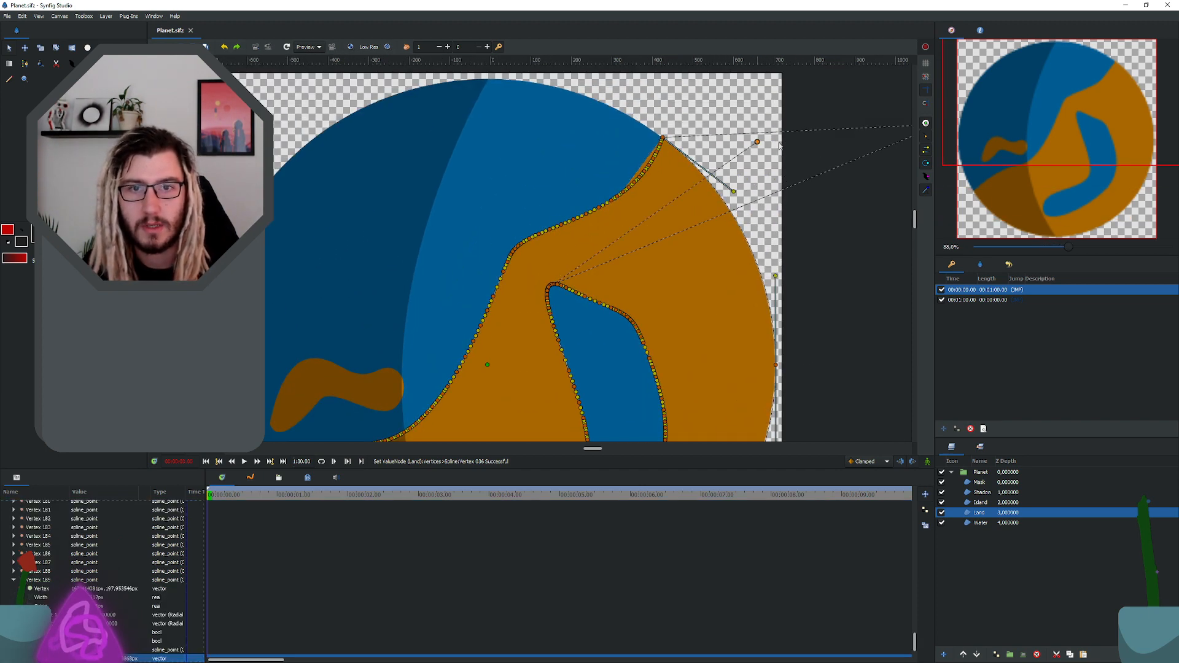
{"action": "left_click_drag", "start_coordinate": [728, 272], "coordinate": [617, 241]}
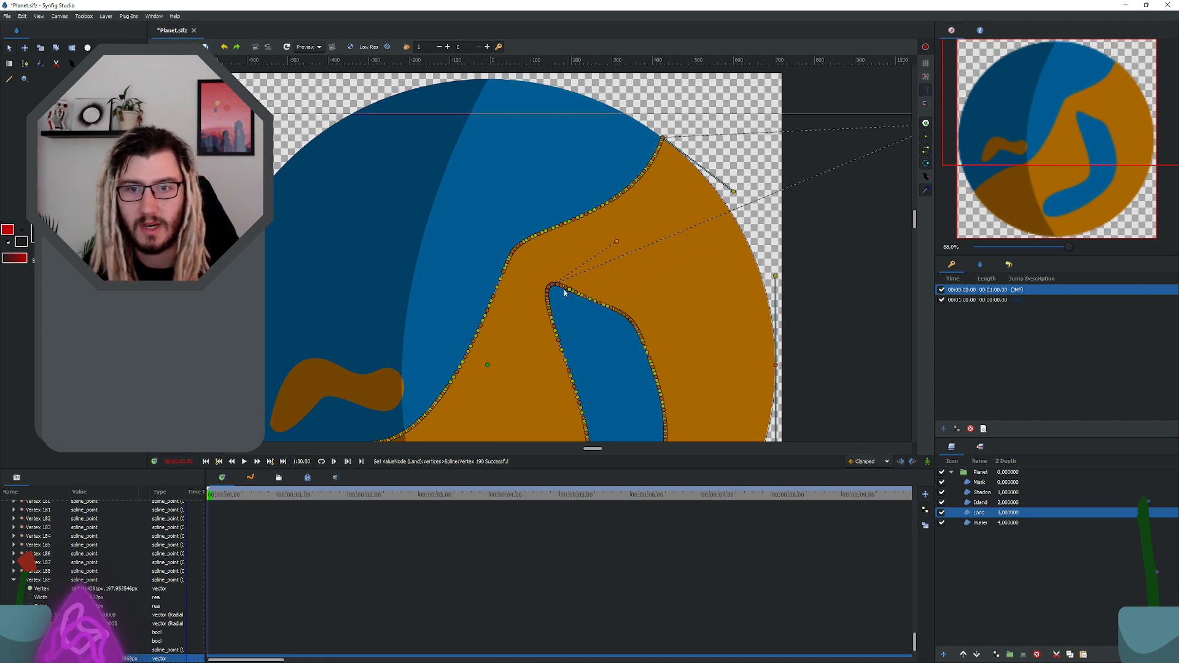
{"action": "scroll", "coordinate": [559, 285], "scroll_direction": "up", "scroll_amount": 4}
{"action": "scroll", "coordinate": [559, 284], "scroll_direction": "up", "scroll_amount": 9}
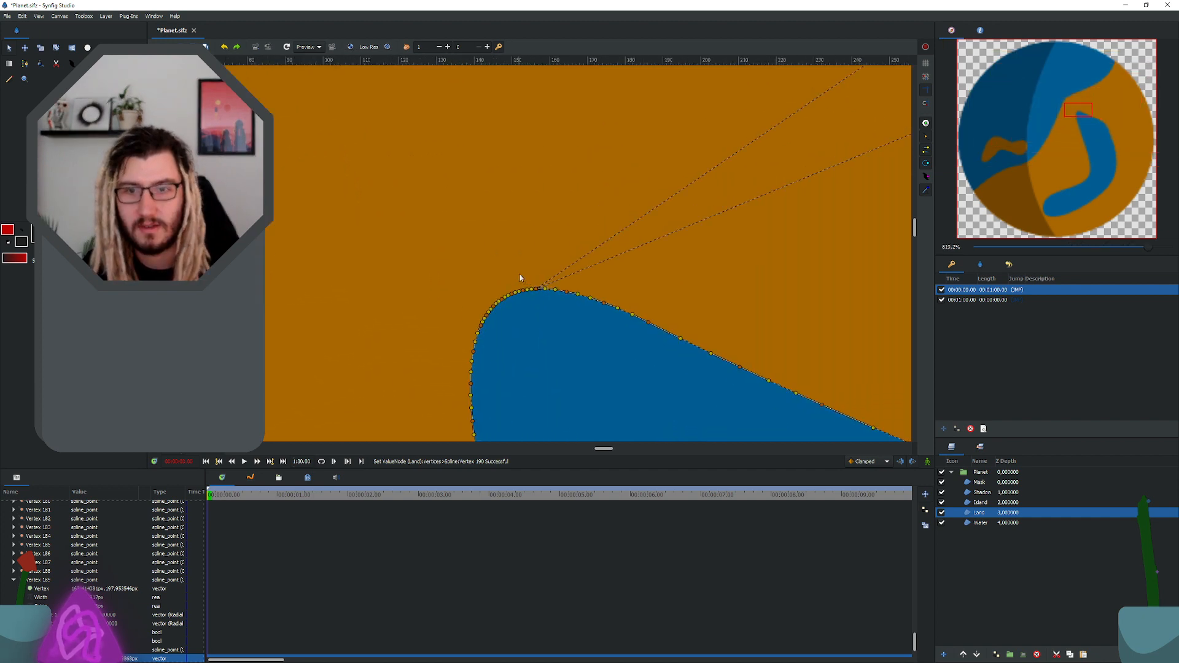
{"action": "left_click_drag", "start_coordinate": [570, 280], "coordinate": [839, 180]}
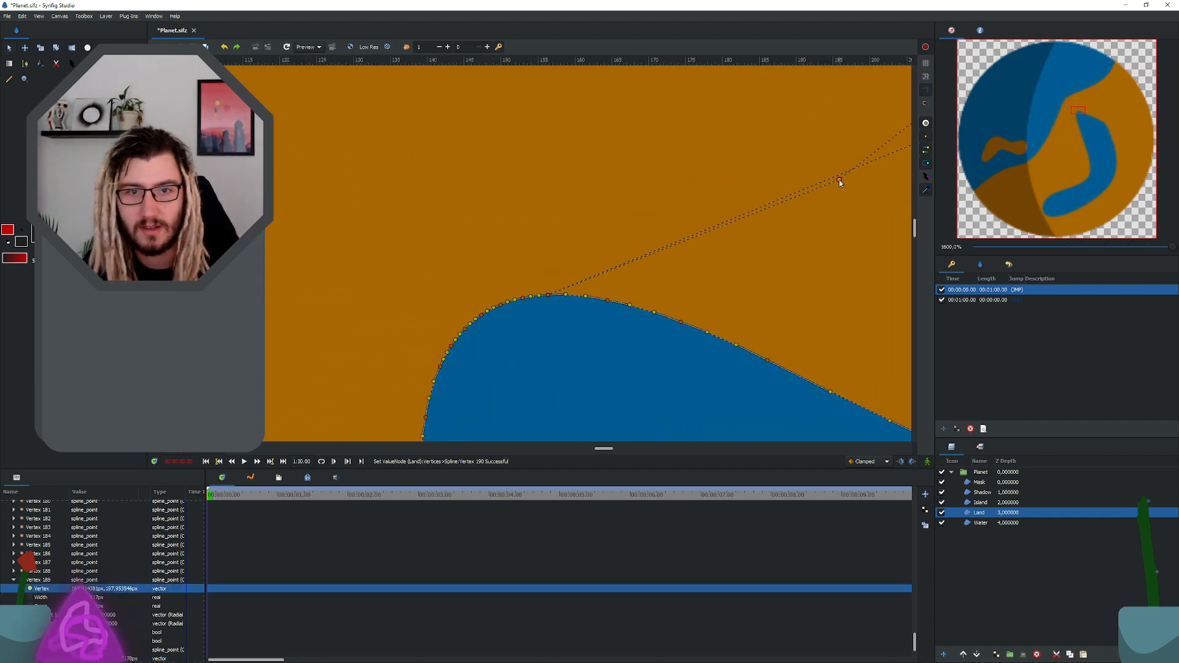
{"action": "left_click_drag", "start_coordinate": [548, 298], "coordinate": [771, 193]}
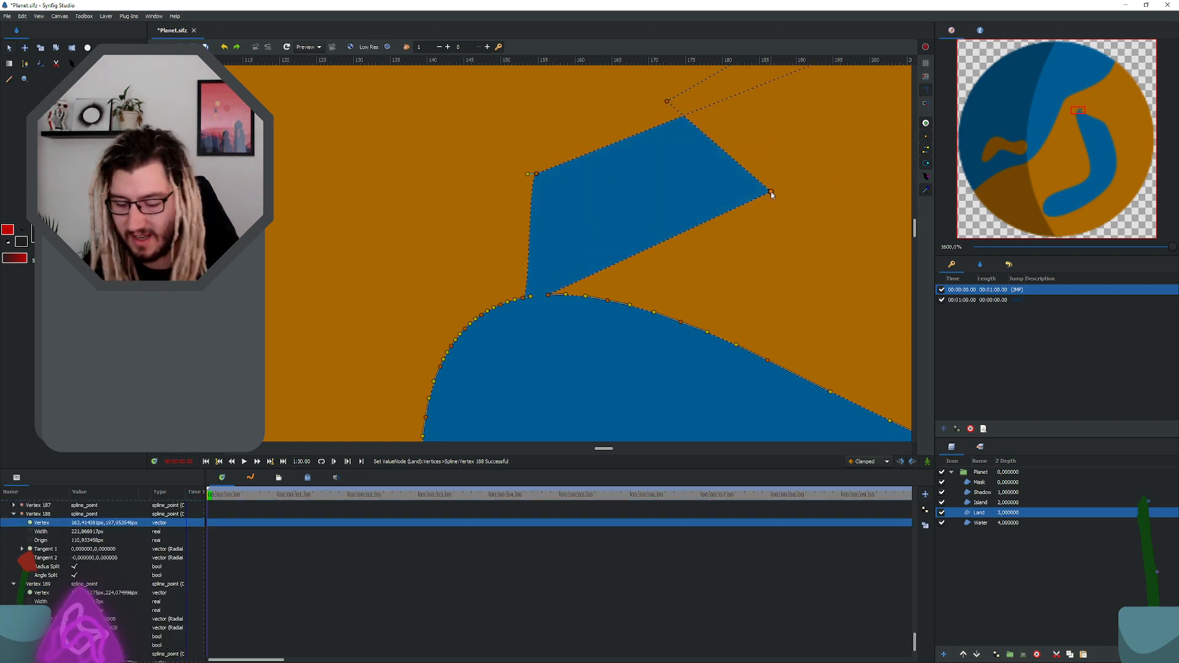
{"action": "key", "text": "ctrl+z"}
{"action": "scroll", "coordinate": [787, 183], "scroll_direction": "down", "scroll_amount": 12}
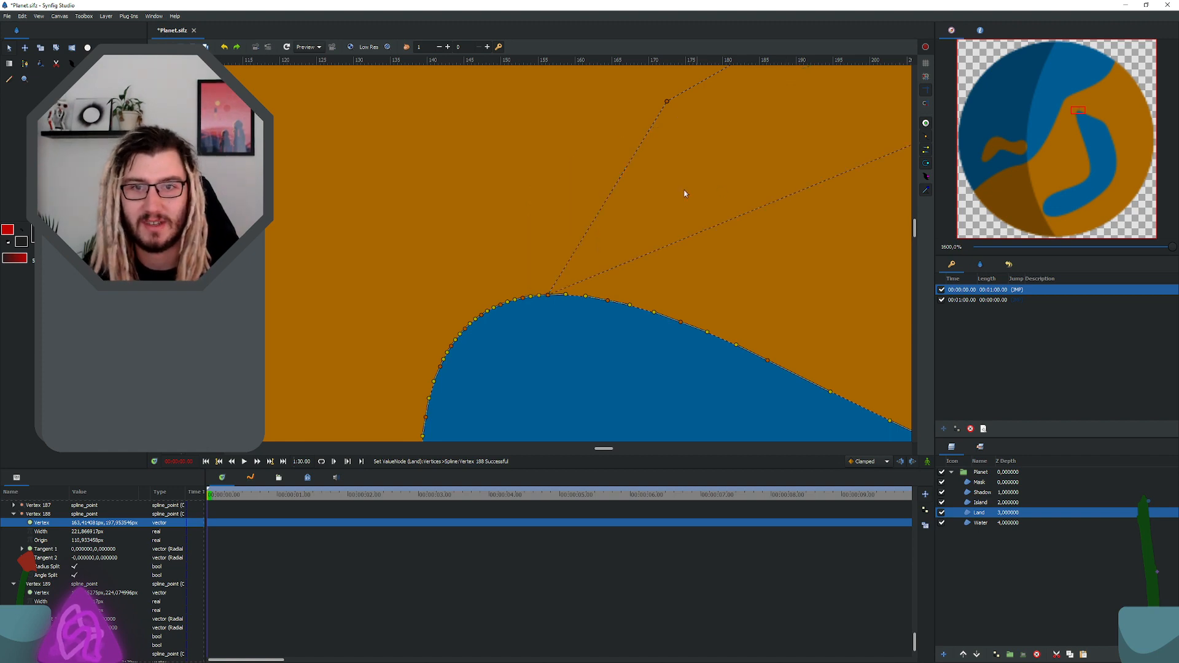
{"action": "scroll", "coordinate": [724, 189], "scroll_direction": "down", "scroll_amount": 2}
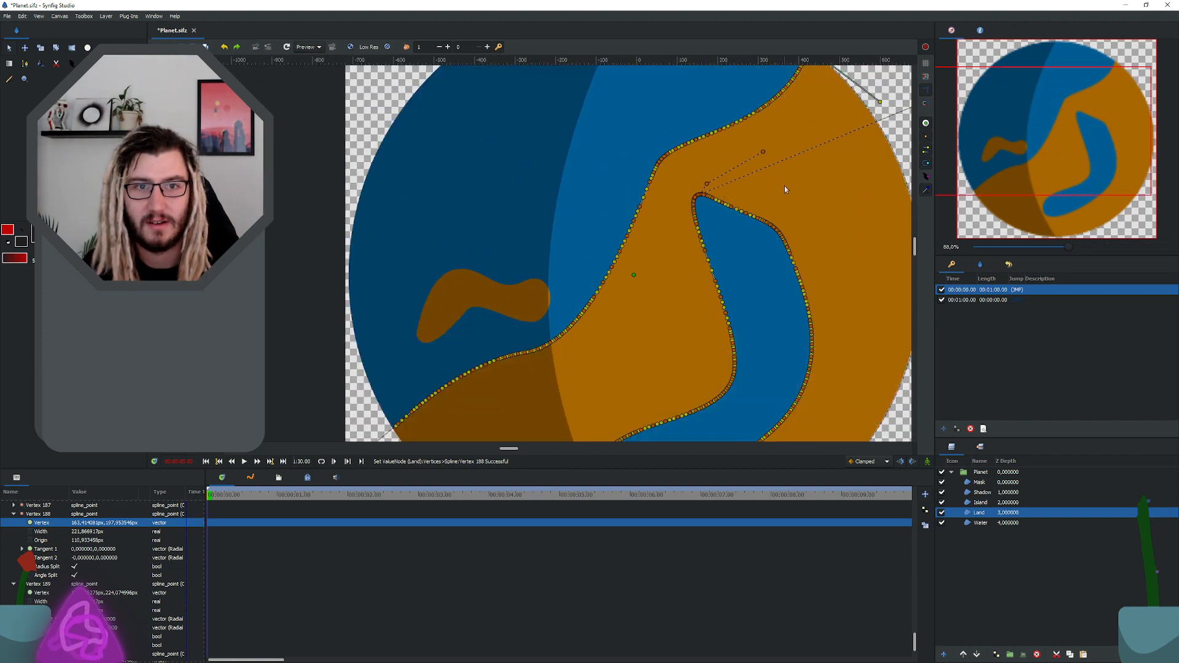
Step: Try to move the Land outline's right-edge vertex outward and stretch its upper tangent upward, and undo these changes
{"action": "scroll", "coordinate": [786, 158], "scroll_direction": "right", "scroll_amount": 5}
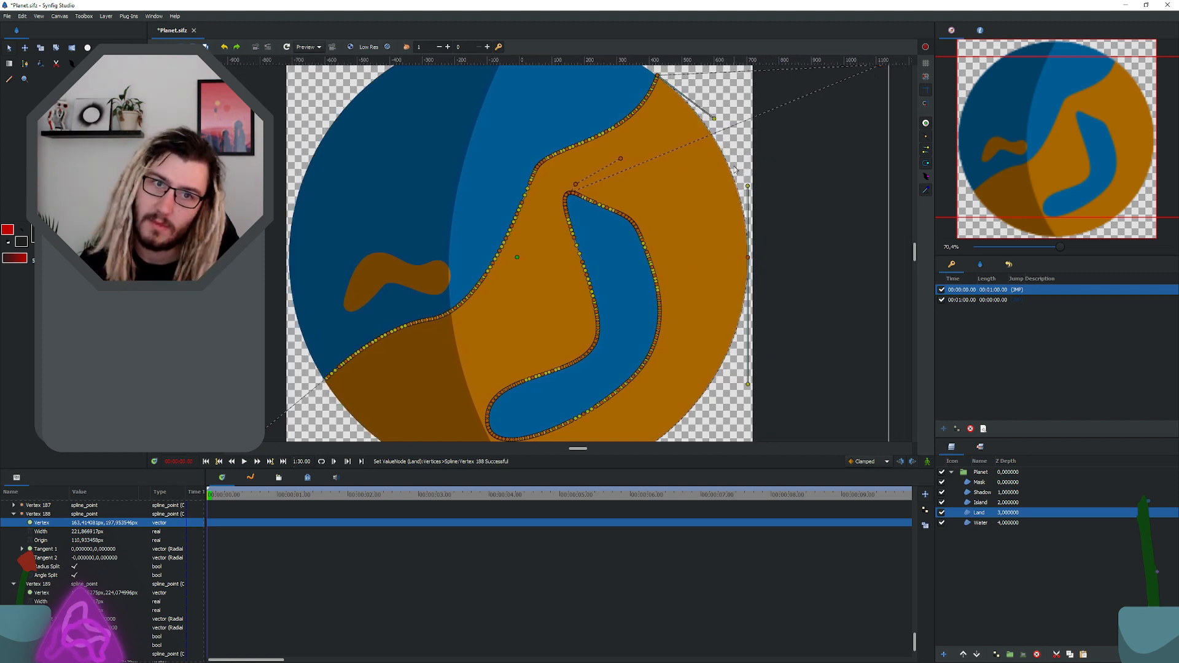
{"action": "scroll", "coordinate": [713, 166], "scroll_direction": "down", "scroll_amount": 1}
{"action": "scroll", "coordinate": [707, 166], "scroll_direction": "up", "scroll_amount": 2}
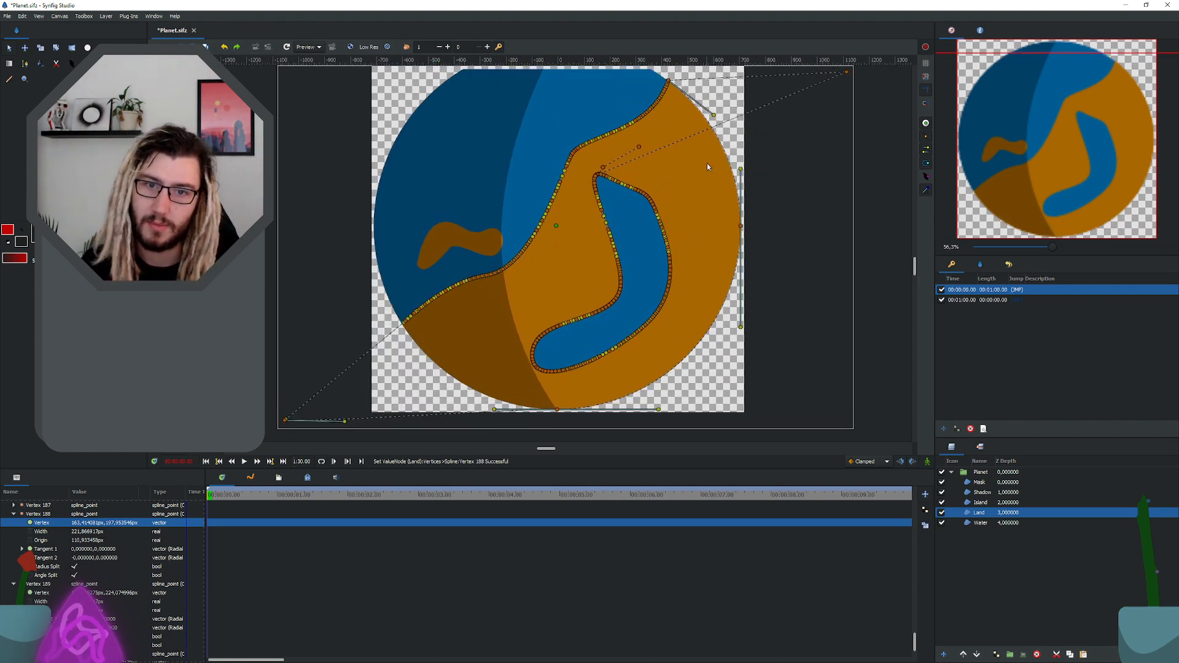
{"action": "left_click_drag", "start_coordinate": [741, 244], "coordinate": [802, 241]}
{"action": "left_click_drag", "start_coordinate": [800, 185], "coordinate": [801, 45]}
{"action": "key", "text": "ctrl+z"}
{"action": "key", "text": "ctrl+z"}
{"action": "key", "text": "ctrl+z"}
{"action": "key", "text": "ctrl+z"}
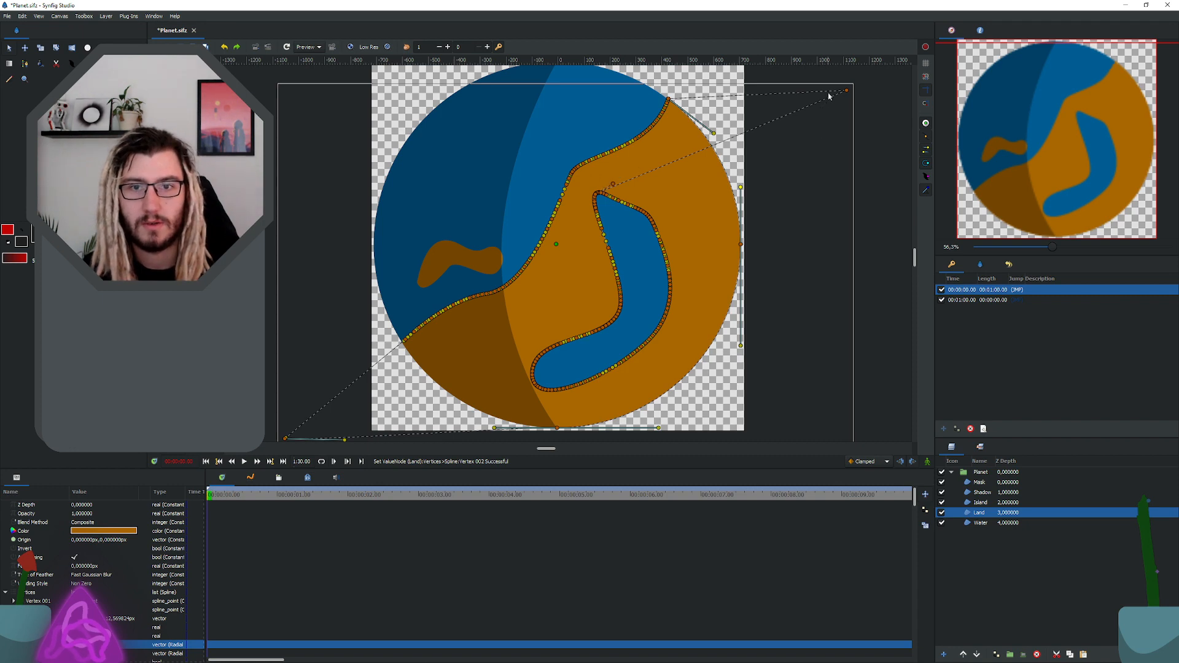
Step: Save the file with the outlying upper-right Land vertex removed, and stretch the upper corner vertex's tangent nearly horizontally beyond the canvas
{"action": "key", "text": "ctrl+s"}
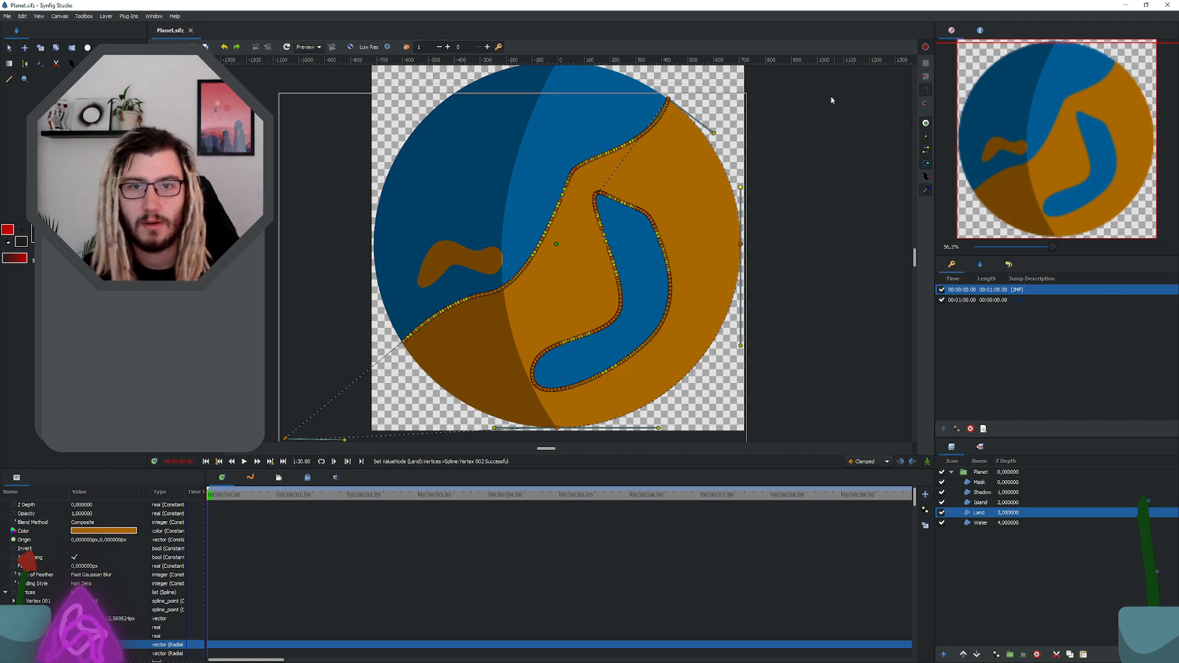
{"action": "left_click_drag", "start_coordinate": [714, 133], "coordinate": [781, 94]}
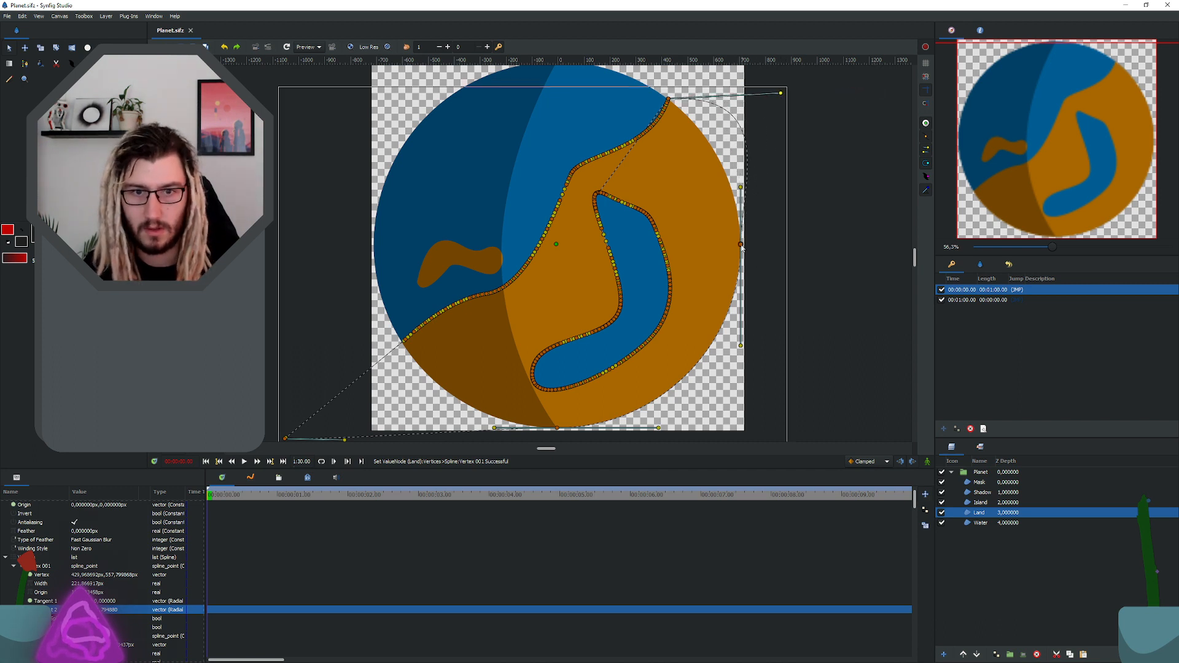
Step: Move the Land outline's right-edge vertex just outside the canvas, tilting its upper tangent inward and shortening its lower one
{"action": "left_click_drag", "start_coordinate": [741, 246], "coordinate": [770, 247]}
{"action": "left_click_drag", "start_coordinate": [770, 189], "coordinate": [746, 199]}
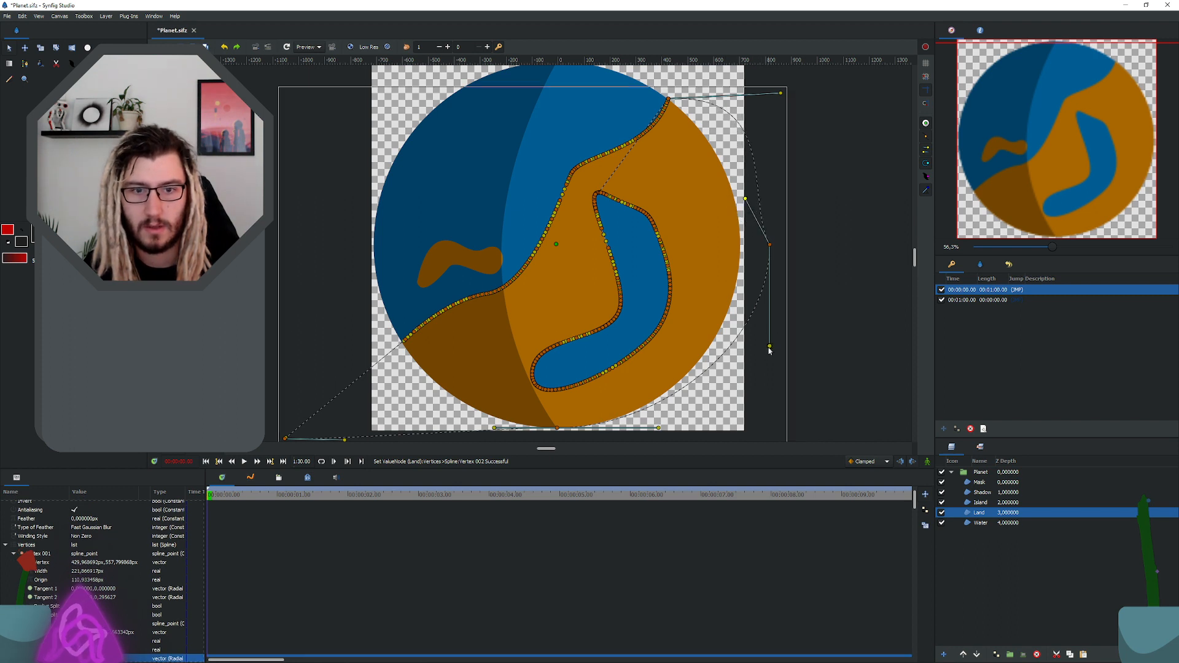
{"action": "left_click_drag", "start_coordinate": [769, 348], "coordinate": [768, 250]}
Step: Merge the tangents' angle at the Land outline's right-edge vertex and lengthen its lower tangent
{"action": "right_click", "coordinate": [771, 246]}
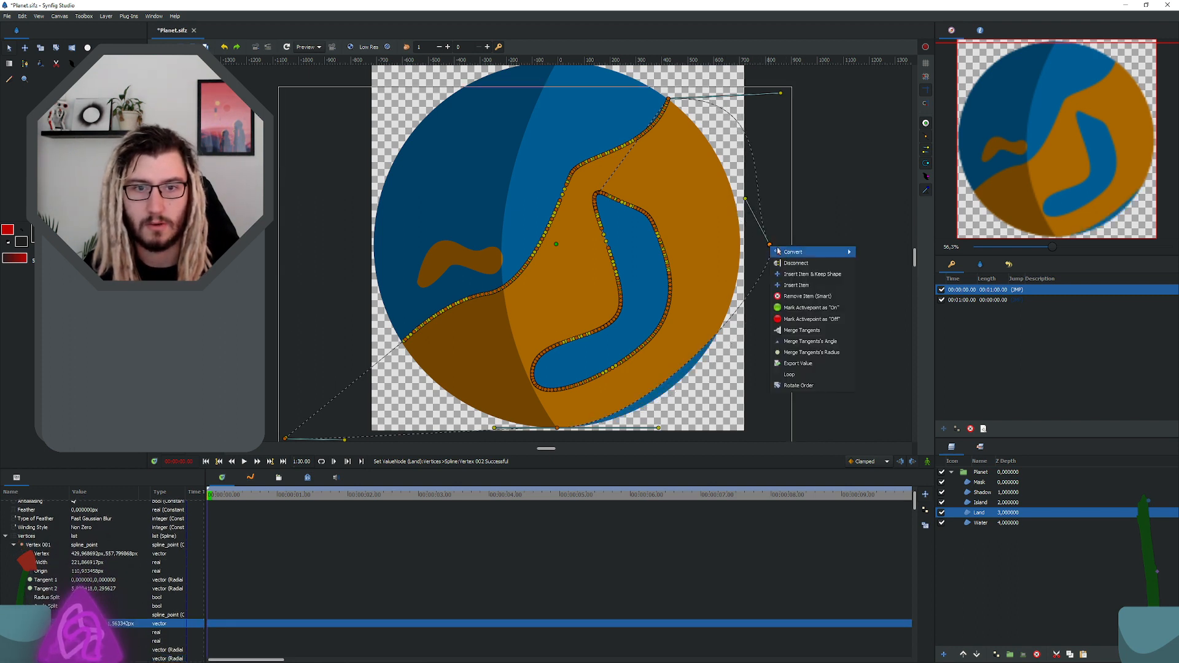
{"action": "left_click", "coordinate": [811, 342]}
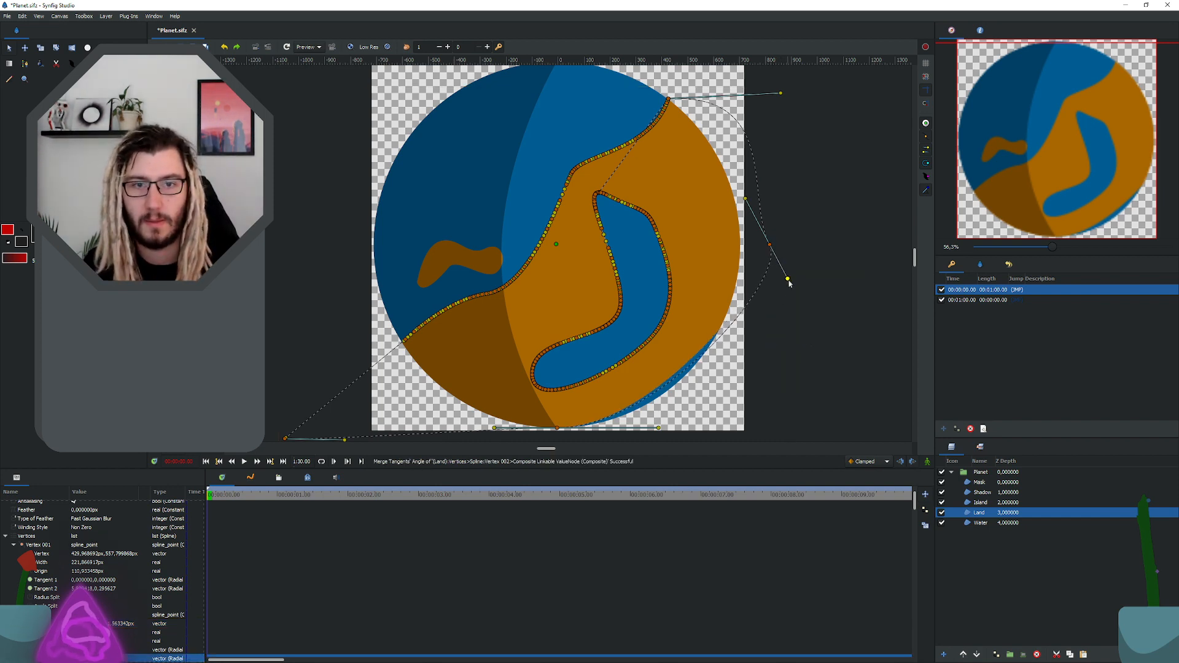
{"action": "left_click_drag", "start_coordinate": [789, 281], "coordinate": [791, 284]}
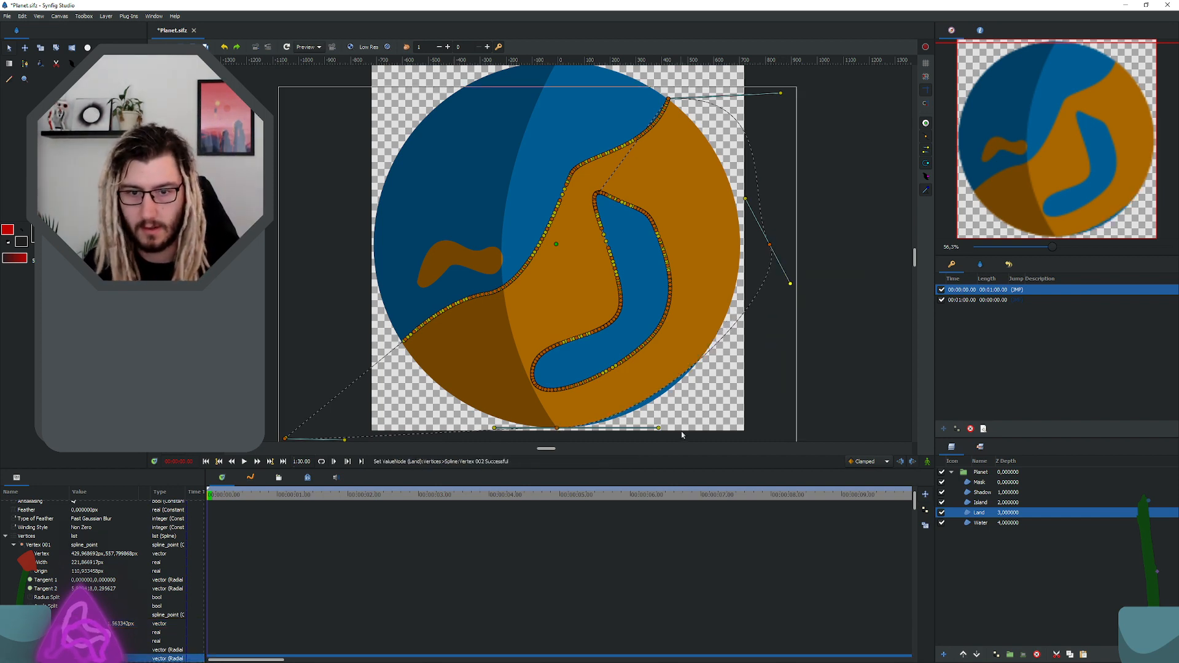
Step: Lengthen the right tangent of the Land outline's bottom vertex so the land covers the mask's lower edge, and save the file
{"action": "left_click_drag", "start_coordinate": [659, 428], "coordinate": [721, 428]}
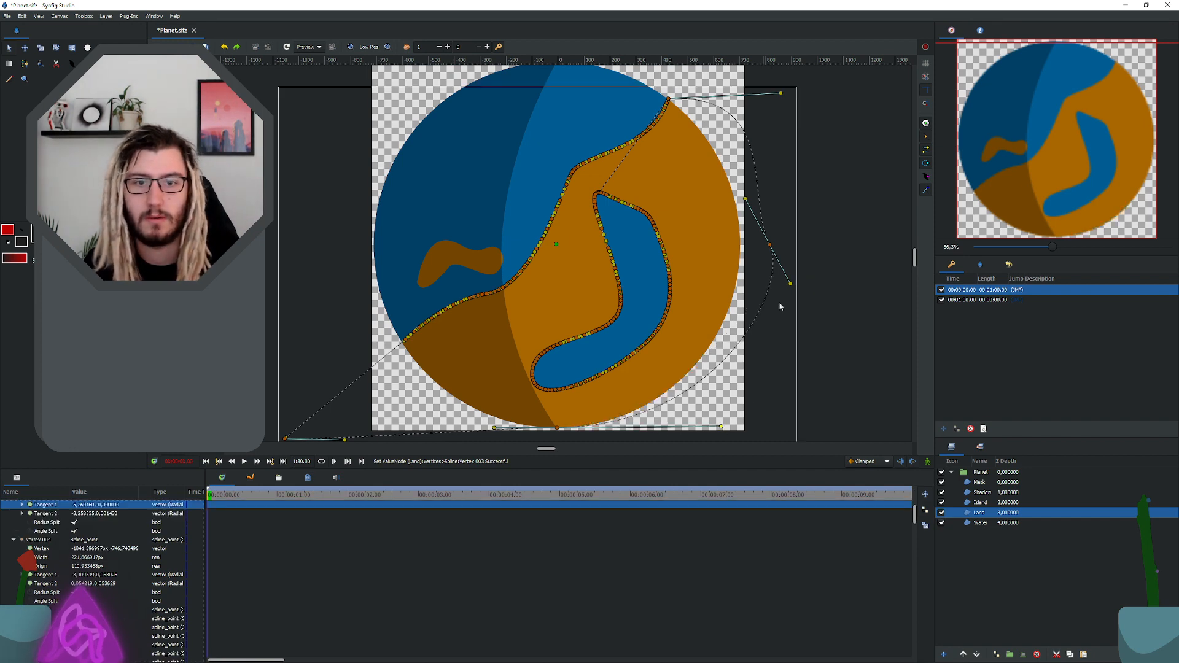
{"action": "scroll", "coordinate": [732, 296], "scroll_direction": "down", "scroll_amount": 2}
{"action": "left_click", "coordinate": [787, 172]}
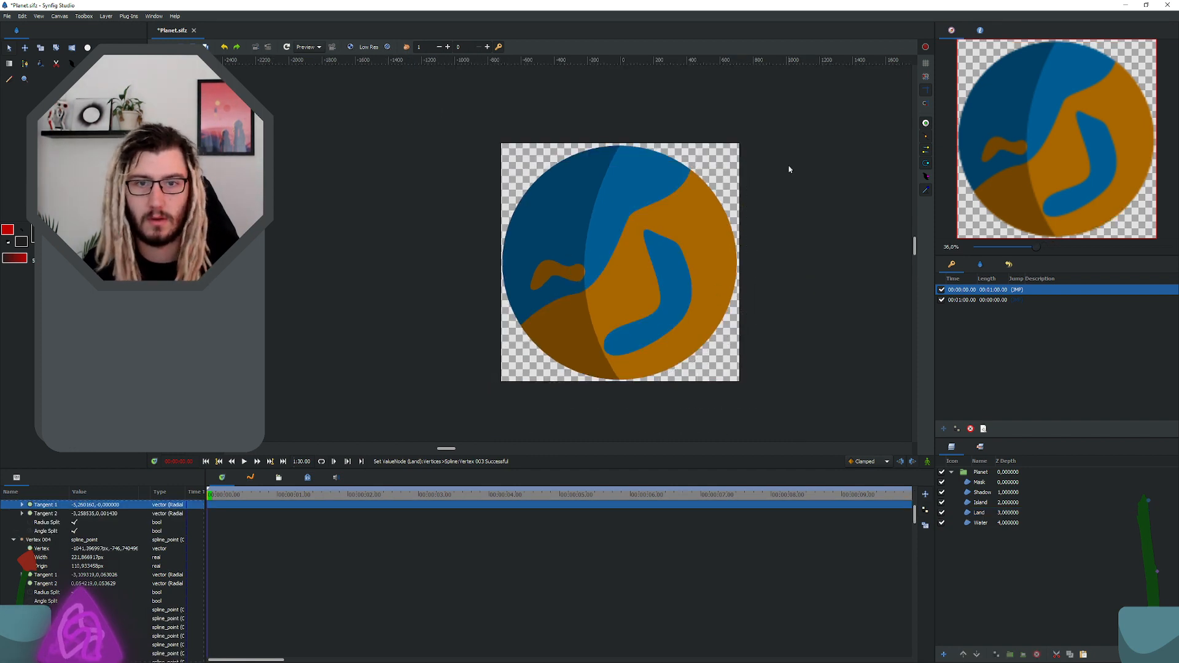
{"action": "key", "text": "ctrl+s"}
Step: Select the keyframe at 00:01:00.00
{"action": "left_click", "coordinate": [695, 246]}
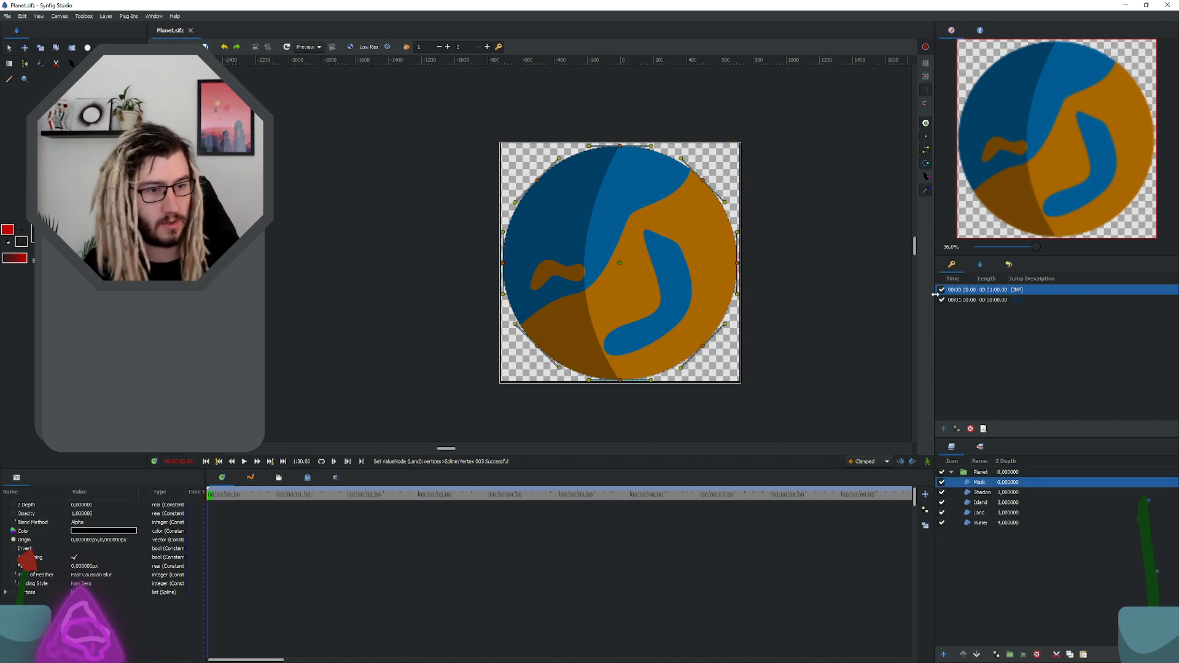
{"action": "left_click", "coordinate": [1019, 299]}
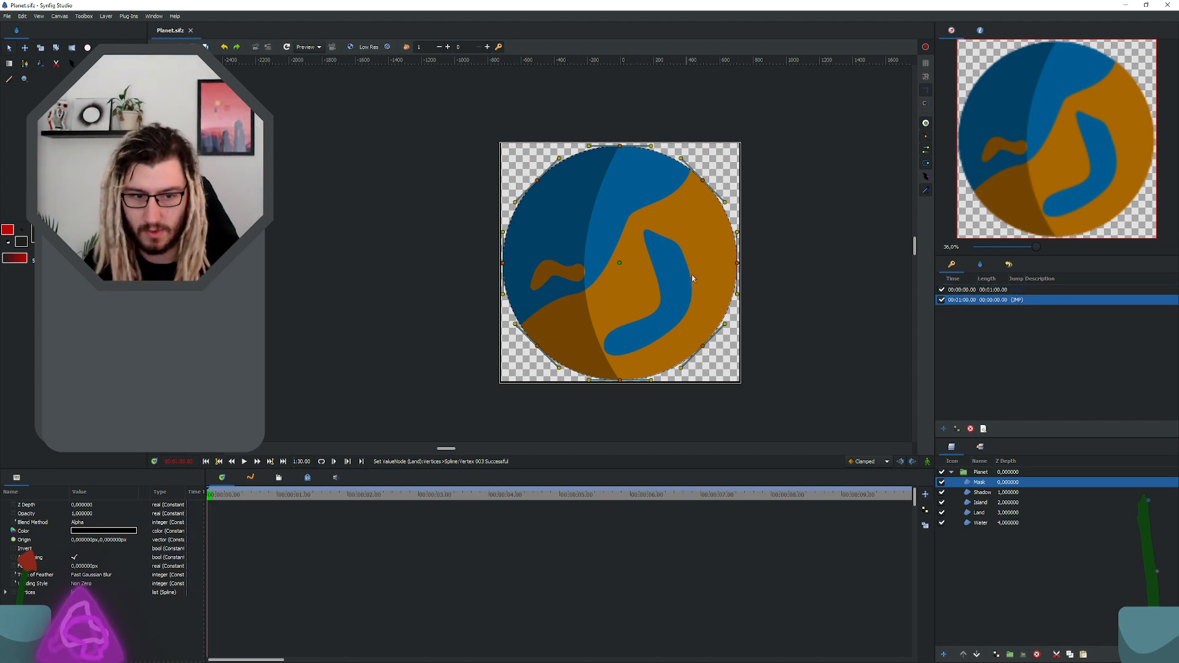
Step: Try to move the Island and Land shapes together to the right across the planet, and undo the move
{"action": "left_click", "coordinate": [980, 512]}
{"action": "left_click", "coordinate": [981, 502], "text": "ctrl"}
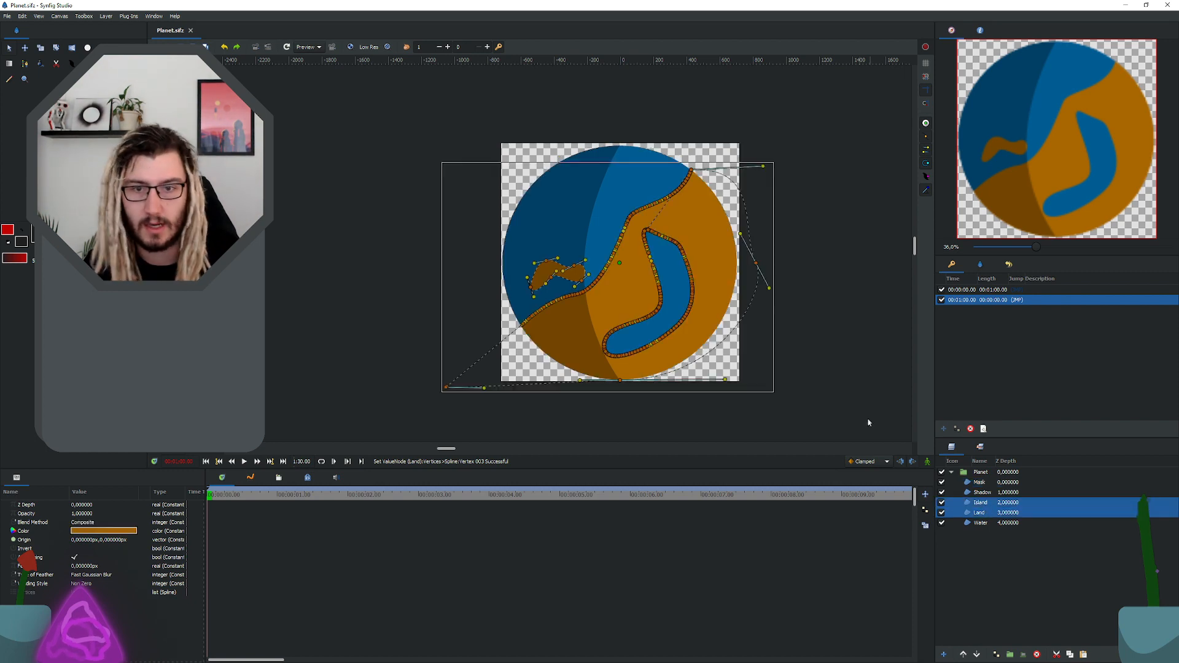
{"action": "scroll", "coordinate": [523, 325], "scroll_direction": "down", "scroll_amount": 2}
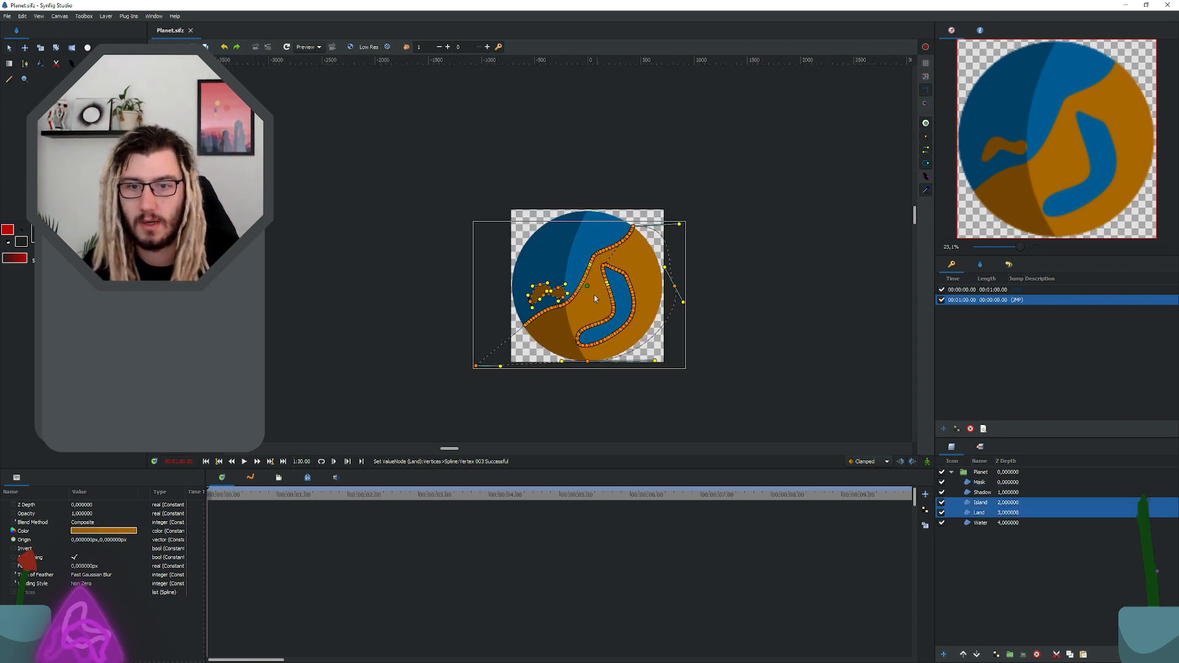
{"action": "left_click_drag", "start_coordinate": [581, 291], "coordinate": [675, 304]}
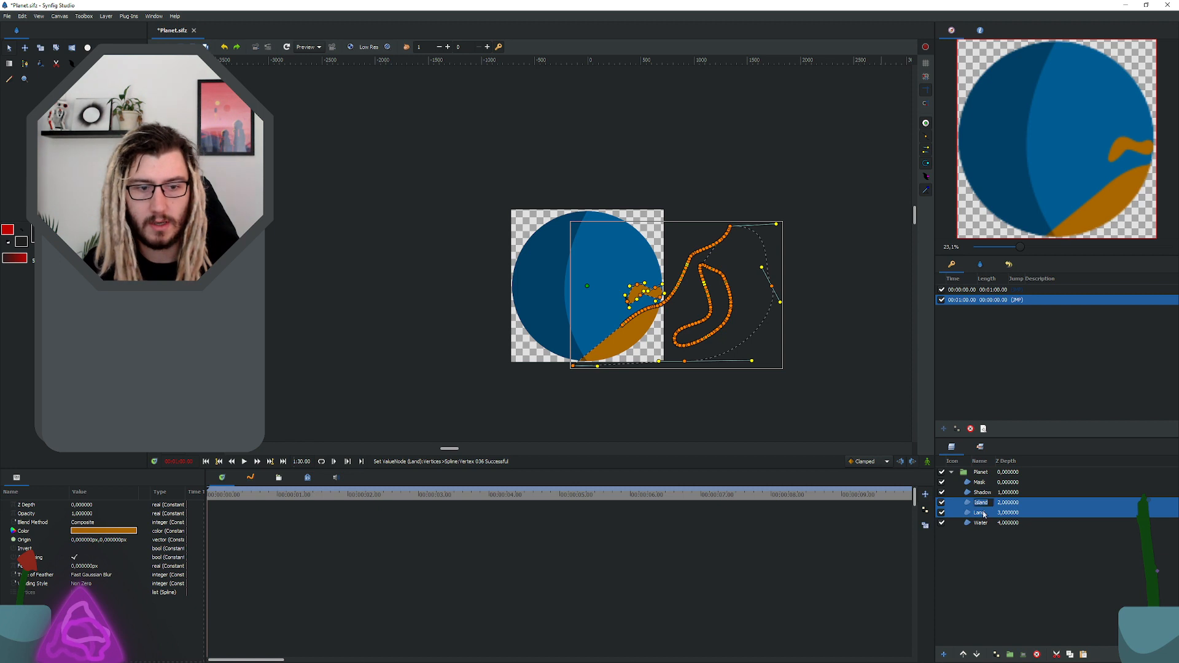
{"action": "key", "text": "ctrl+z"}
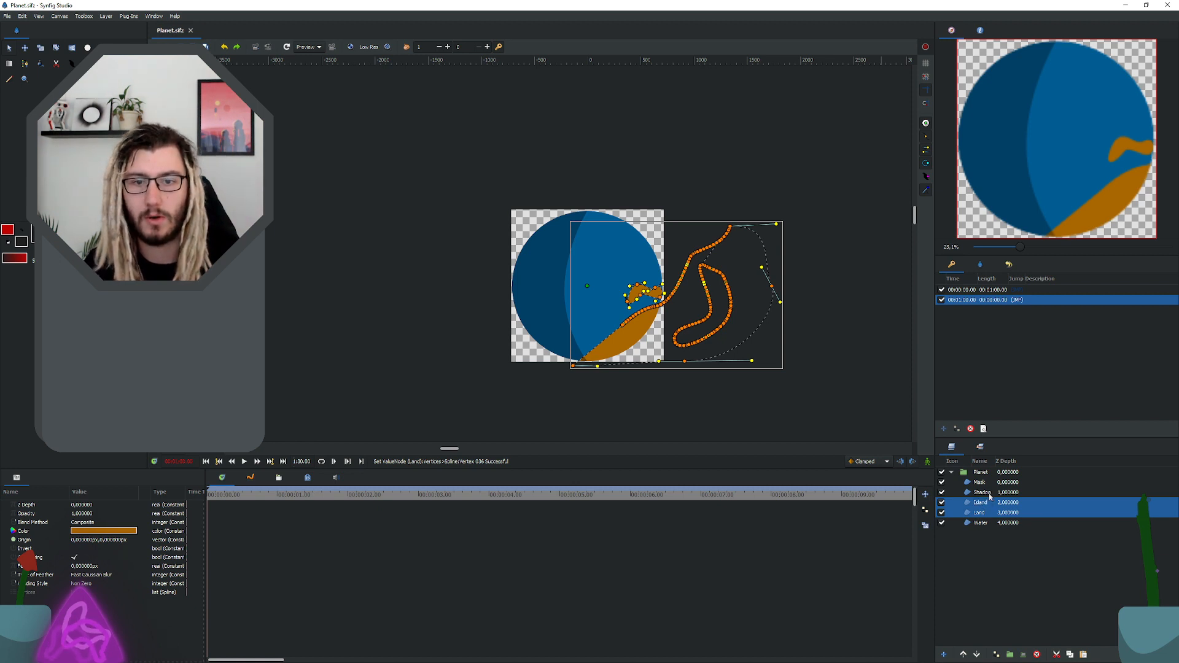
Step: Duplicate the Land layer and rename the upper copy Land2
{"action": "left_click", "coordinate": [981, 513]}
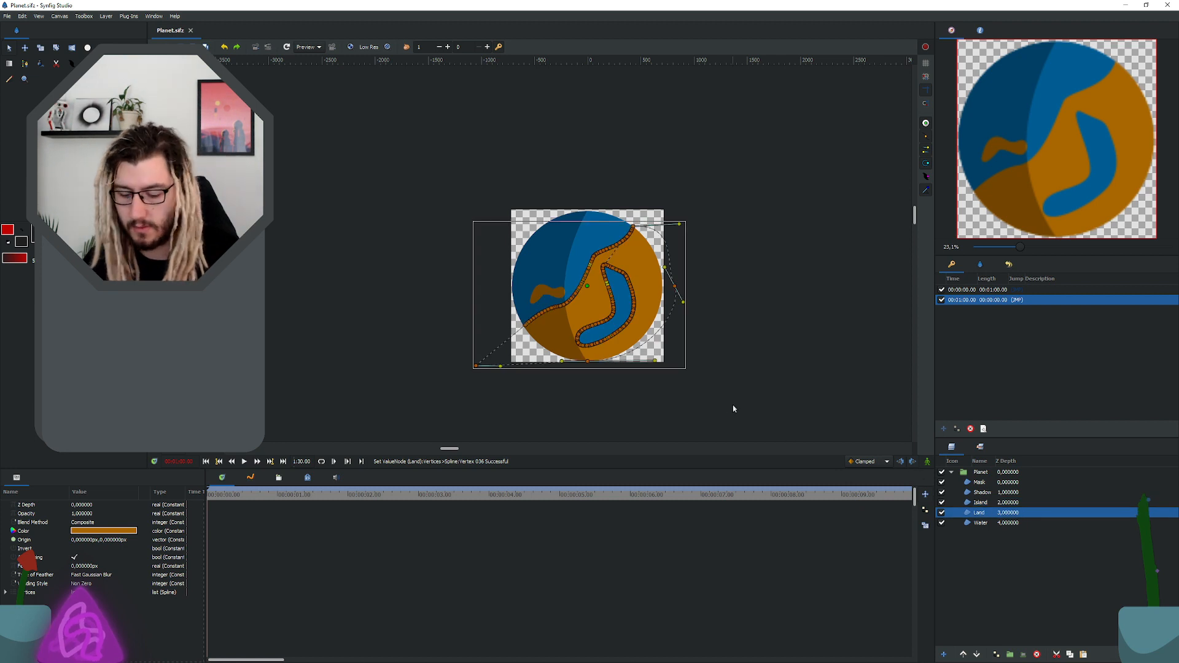
{"action": "right_click", "coordinate": [992, 516]}
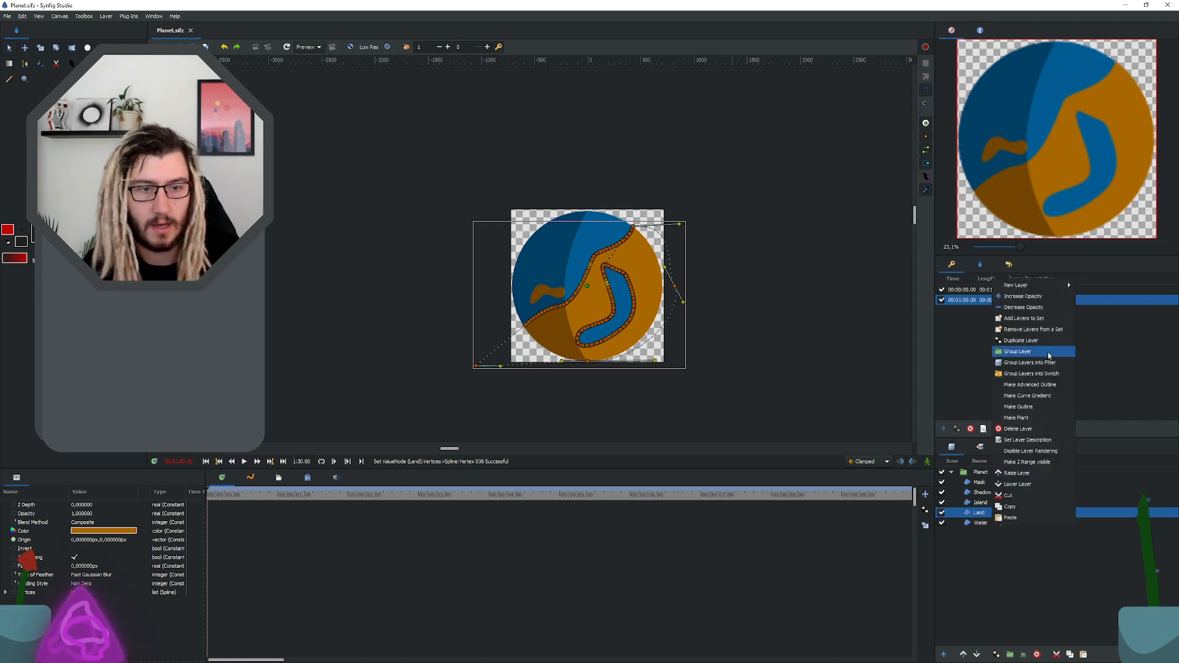
{"action": "left_click", "coordinate": [1027, 342]}
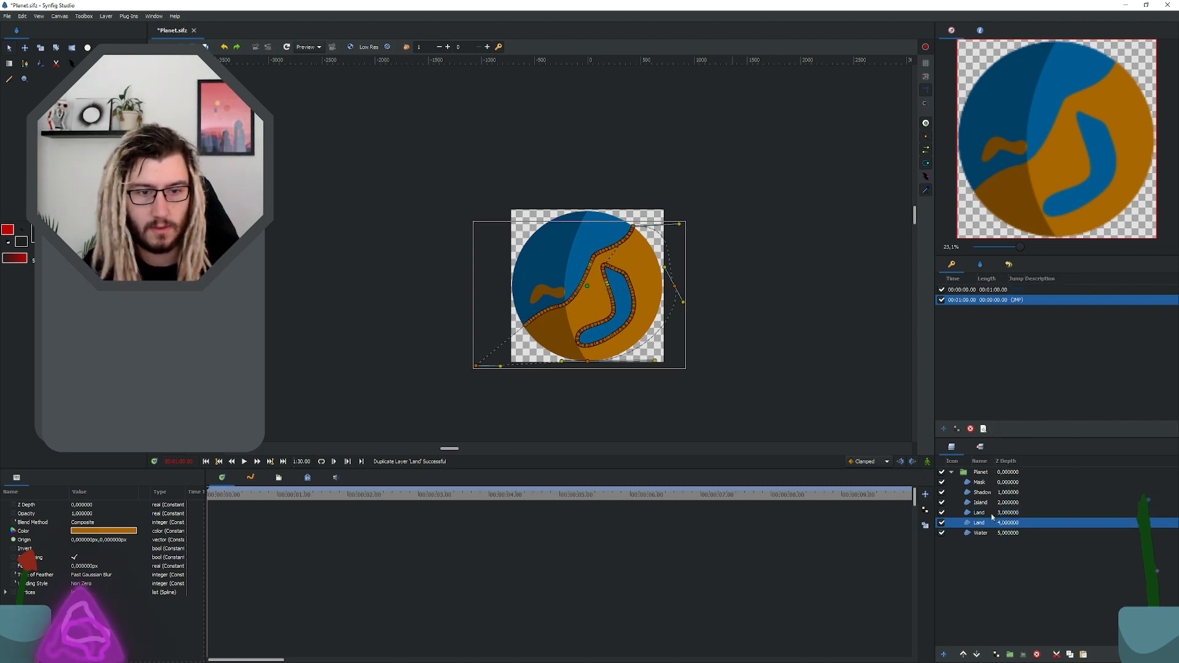
{"action": "type", "text": "2"}
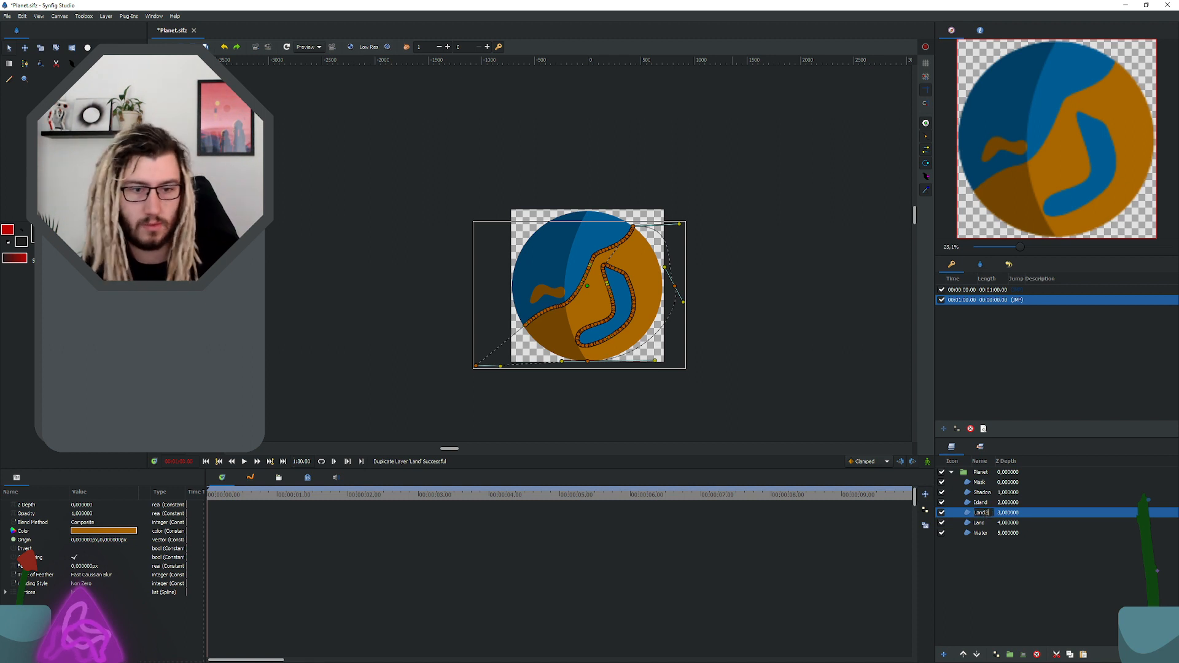
{"action": "key", "text": "Return"}
Step: Move the whole Land2 shape horizontally to the left until it lies completely clear of the planet
{"action": "left_click", "coordinate": [607, 249]}
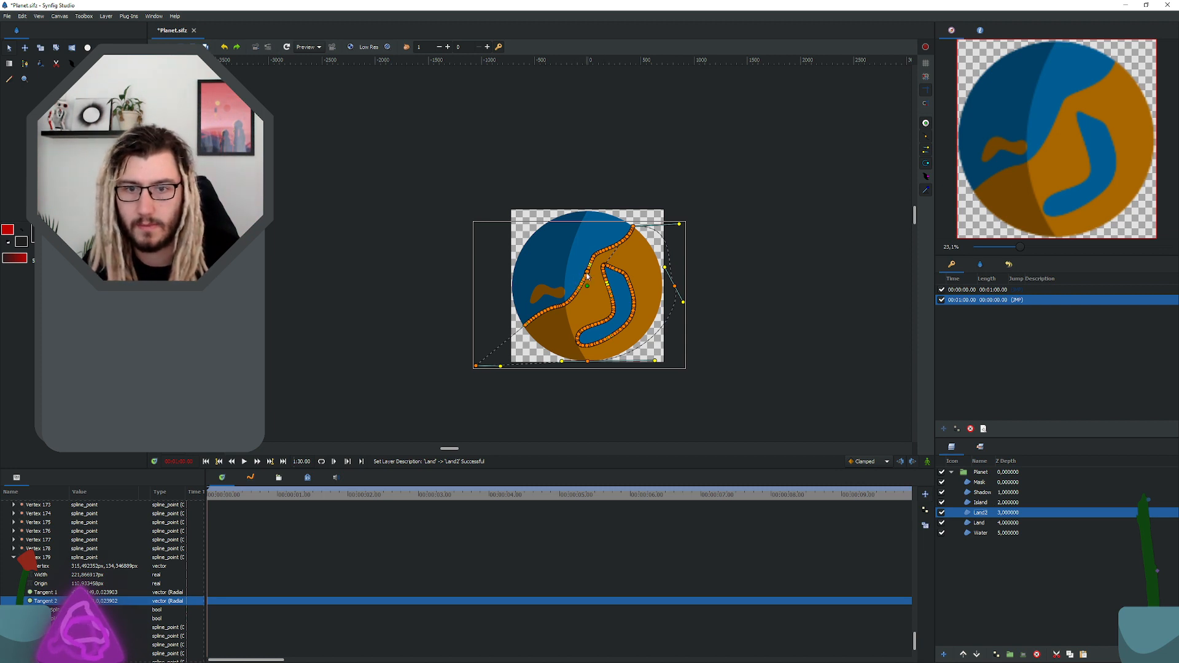
{"action": "left_click_drag", "start_coordinate": [586, 275], "coordinate": [347, 278]}
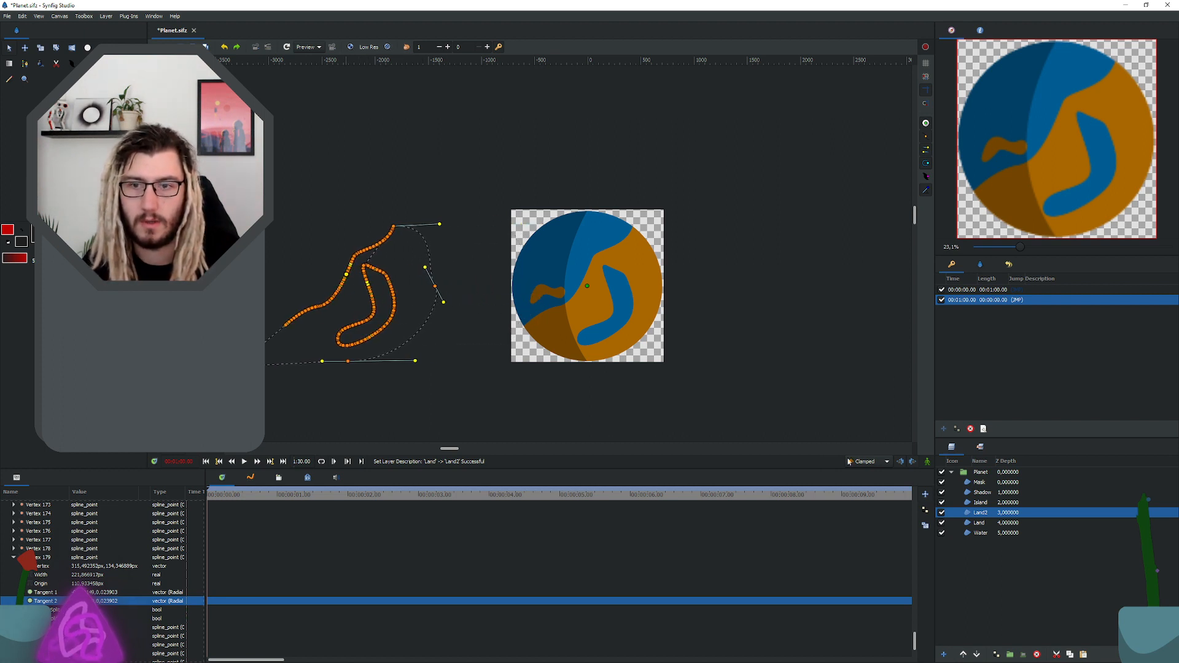
Step: Try to move the Island, Land2 and Land shapes together to the right across the planet, and undo the move
{"action": "left_click", "coordinate": [980, 502]}
{"action": "left_click", "coordinate": [979, 523], "text": "shift"}
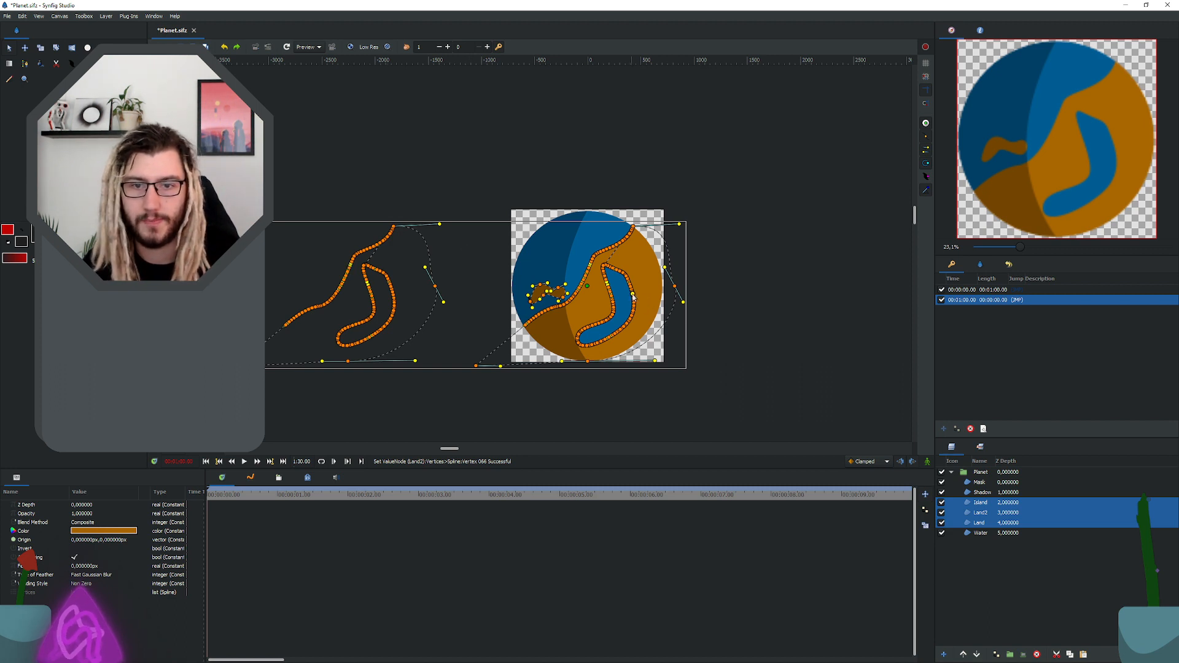
{"action": "left_click_drag", "start_coordinate": [676, 298], "coordinate": [759, 299]}
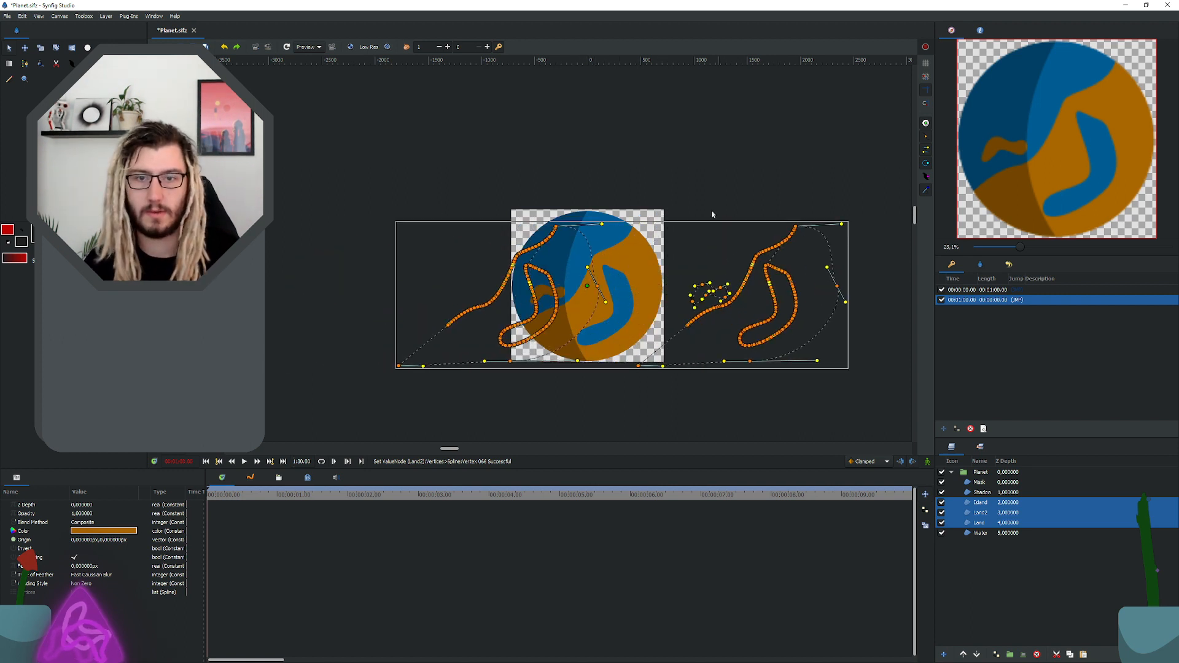
{"action": "key", "text": "ctrl+z"}
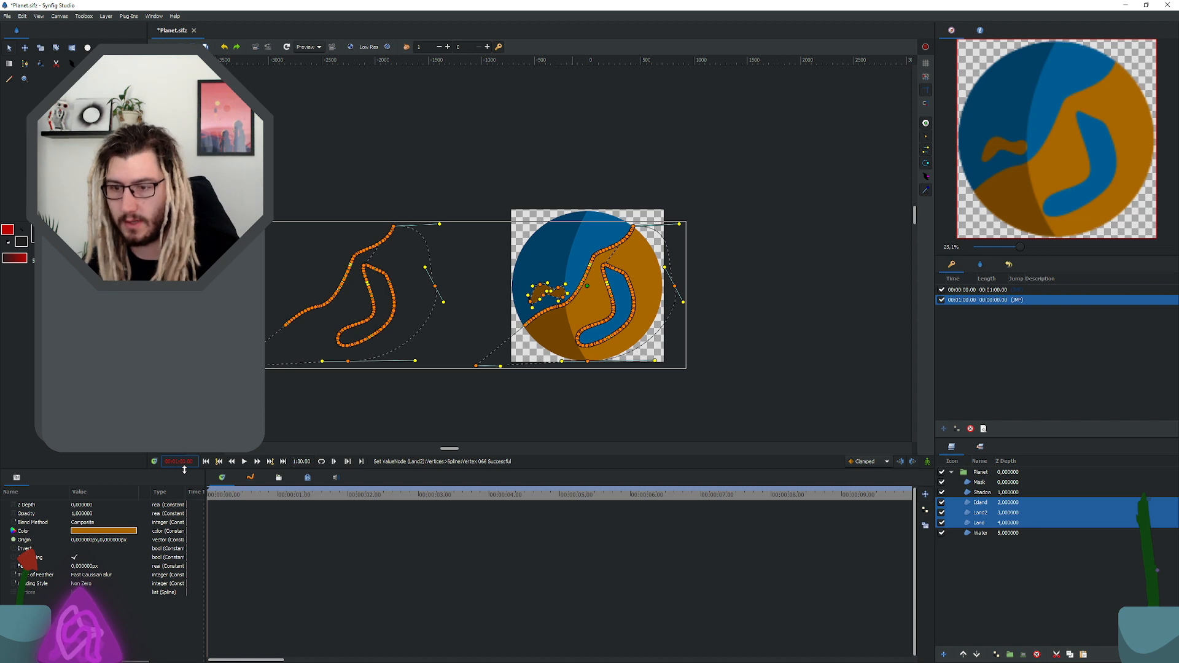
Step: Set the current time to 00:01:30.00, add a keyframe there and select it
{"action": "key", "text": "Return"}
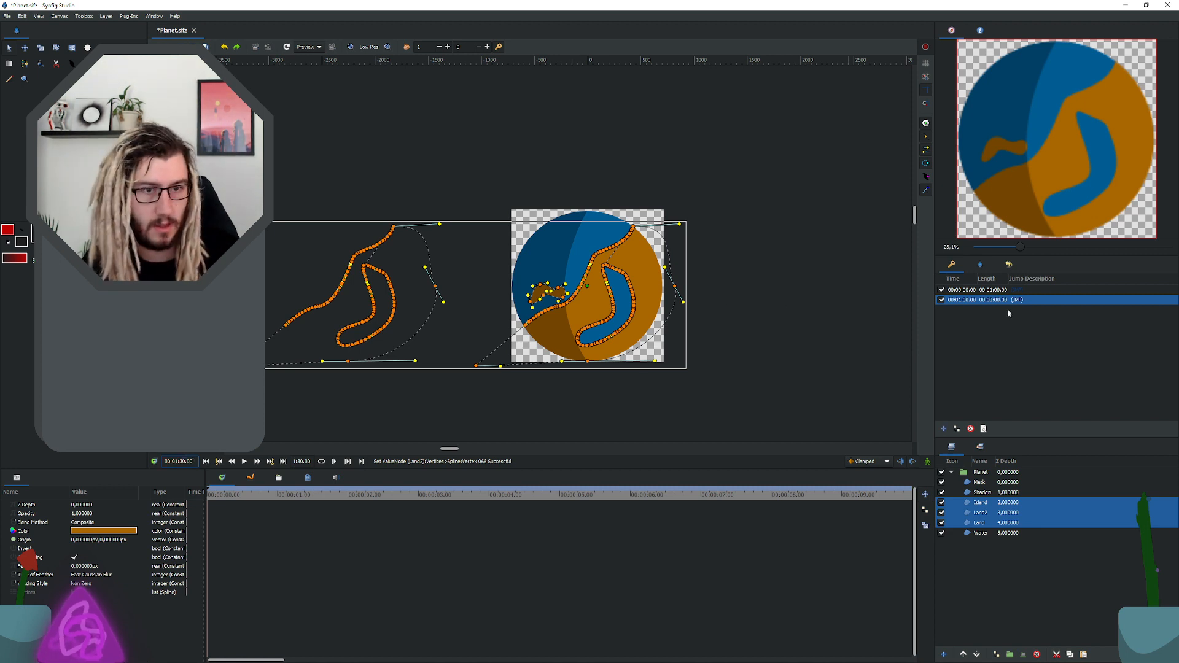
{"action": "left_click", "coordinate": [944, 429]}
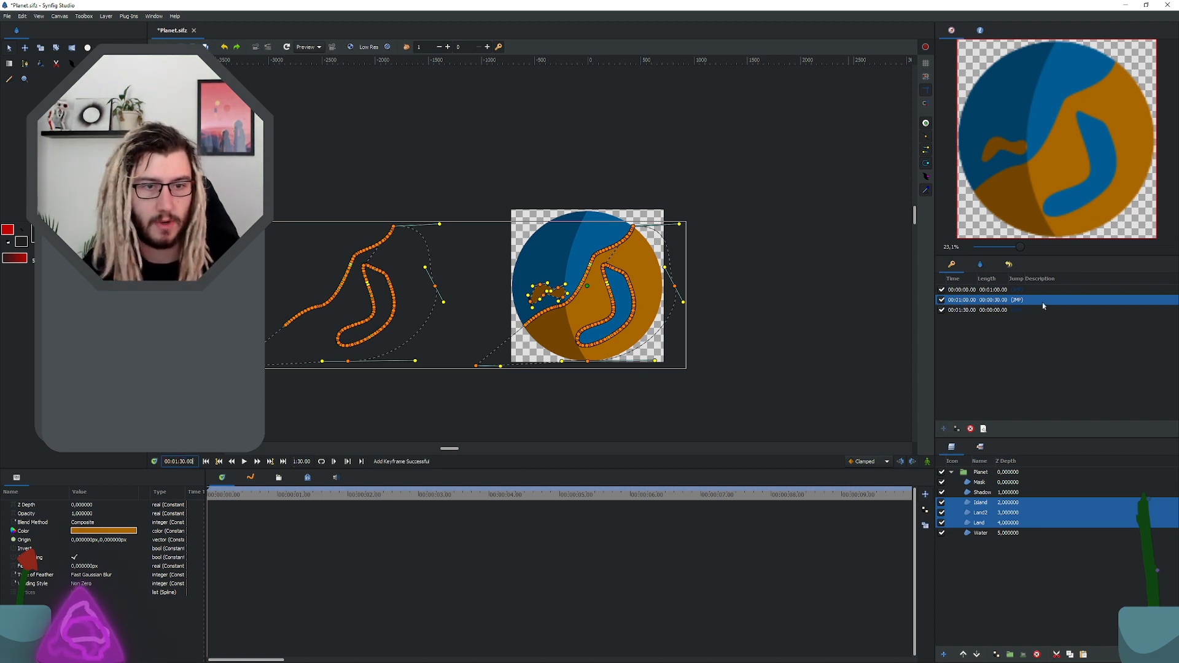
{"action": "left_click", "coordinate": [1031, 300]}
{"action": "left_click", "coordinate": [969, 311]}
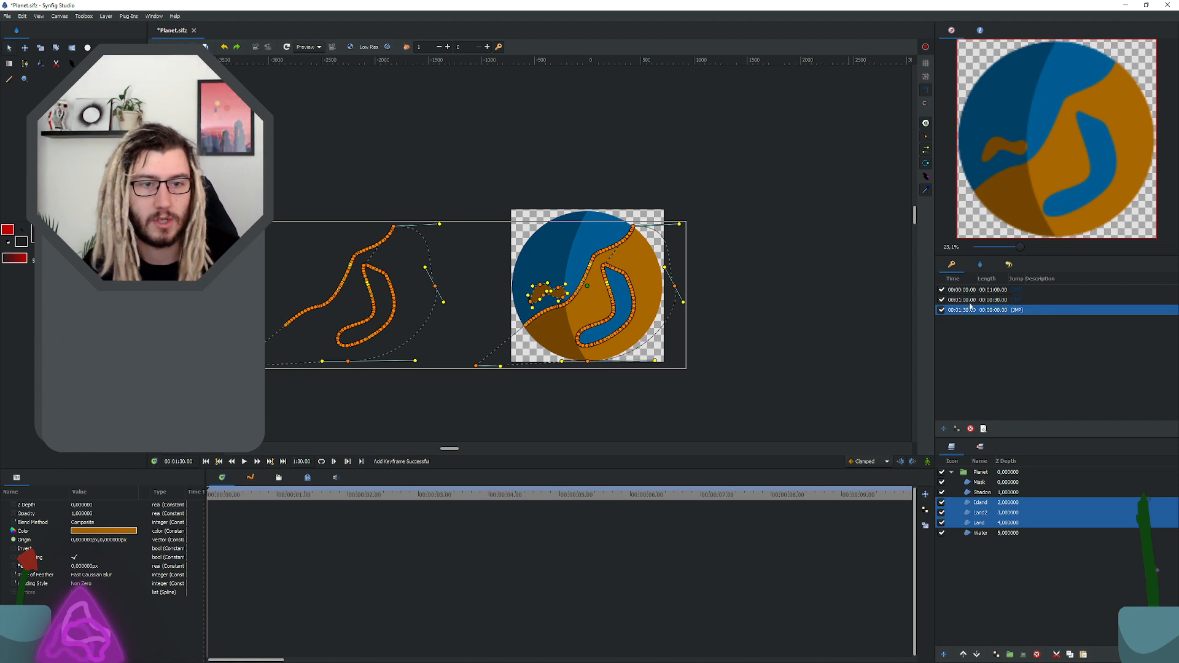
{"action": "left_click", "coordinate": [970, 302]}
{"action": "key", "text": "Delete"}
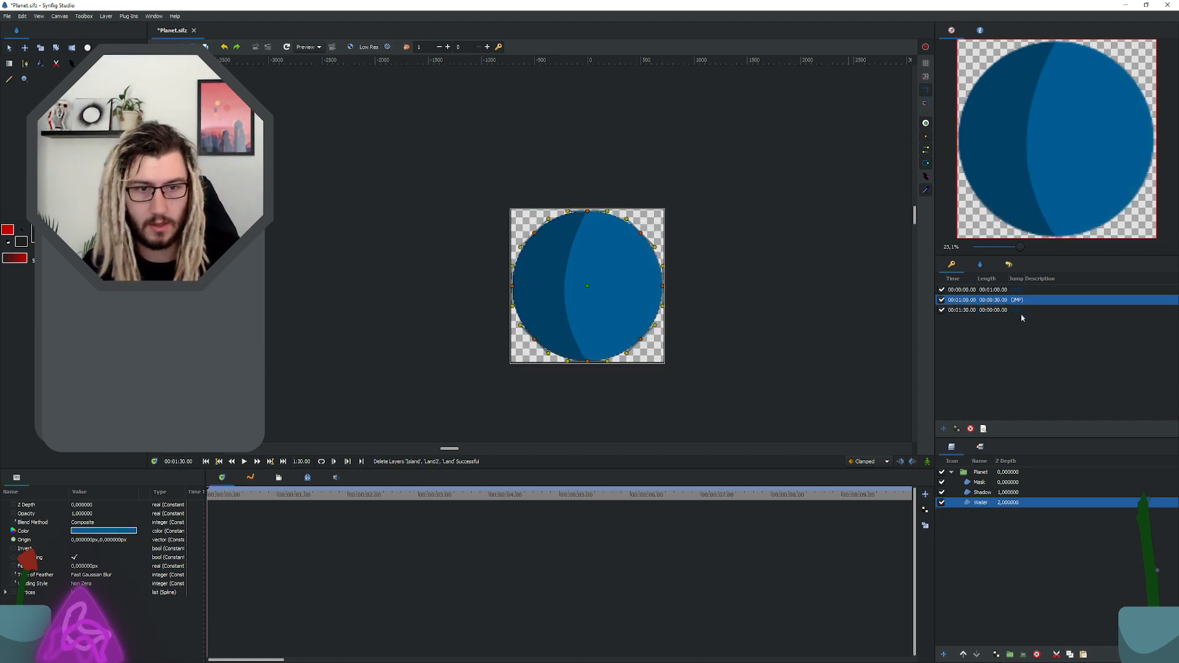
{"action": "key", "text": "ctrl+z"}
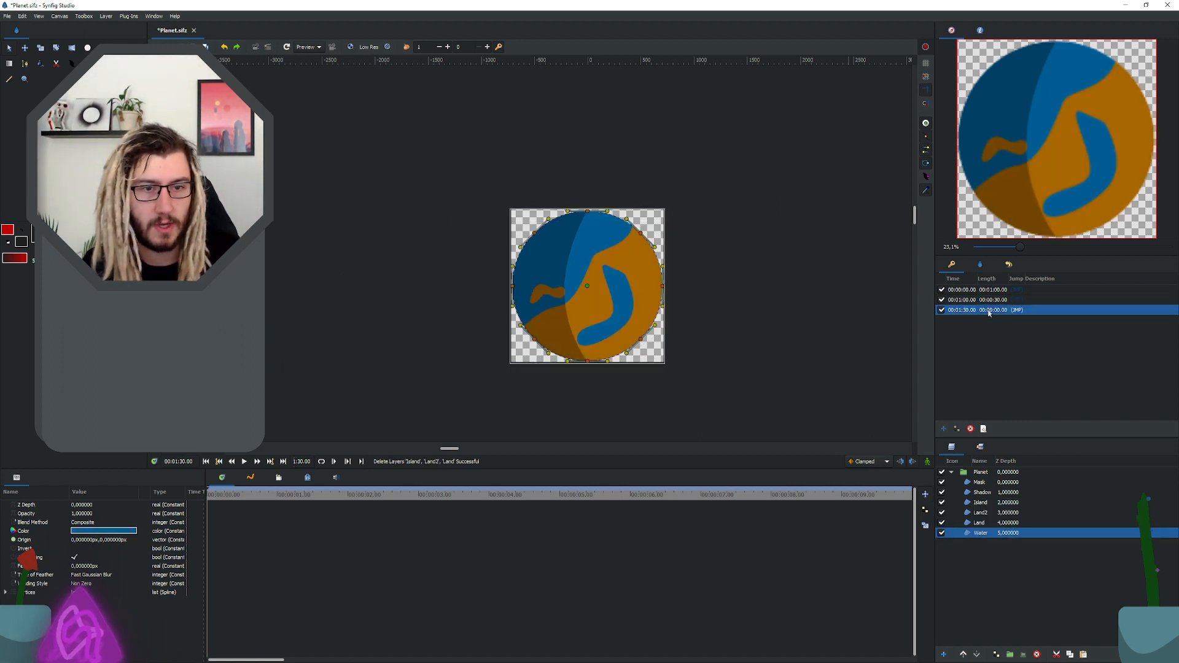
Step: Remove the keyframe at 00:01:00.00 and save the file
{"action": "left_click", "coordinate": [971, 429]}
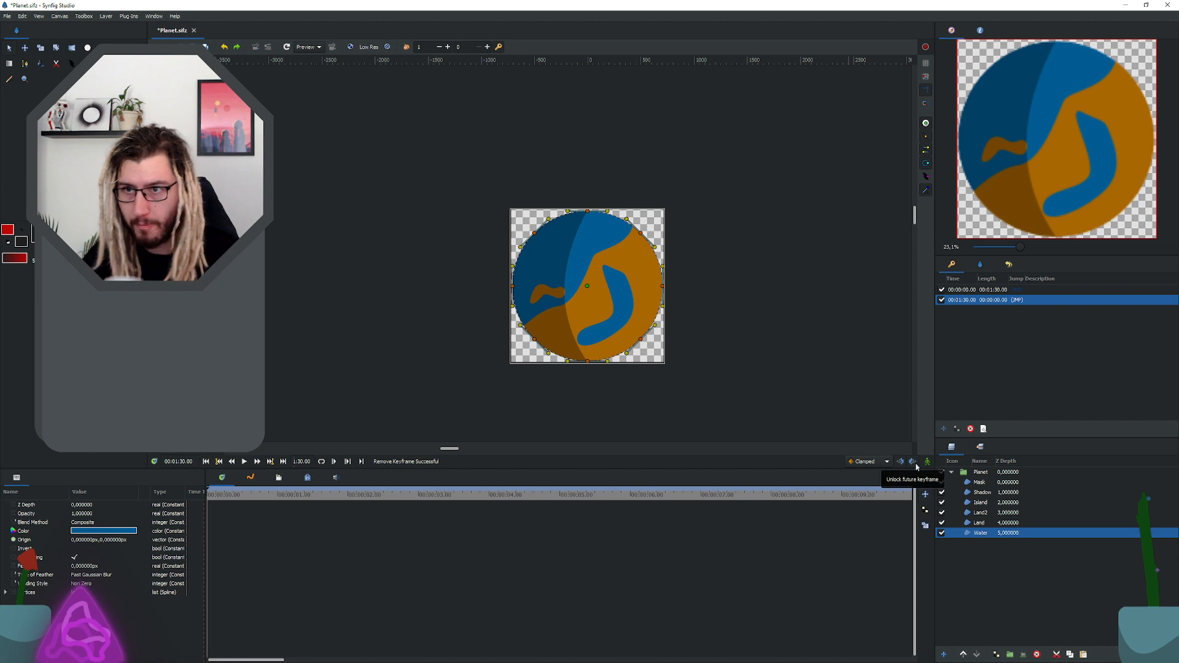
{"action": "key", "text": "ctrl+s"}
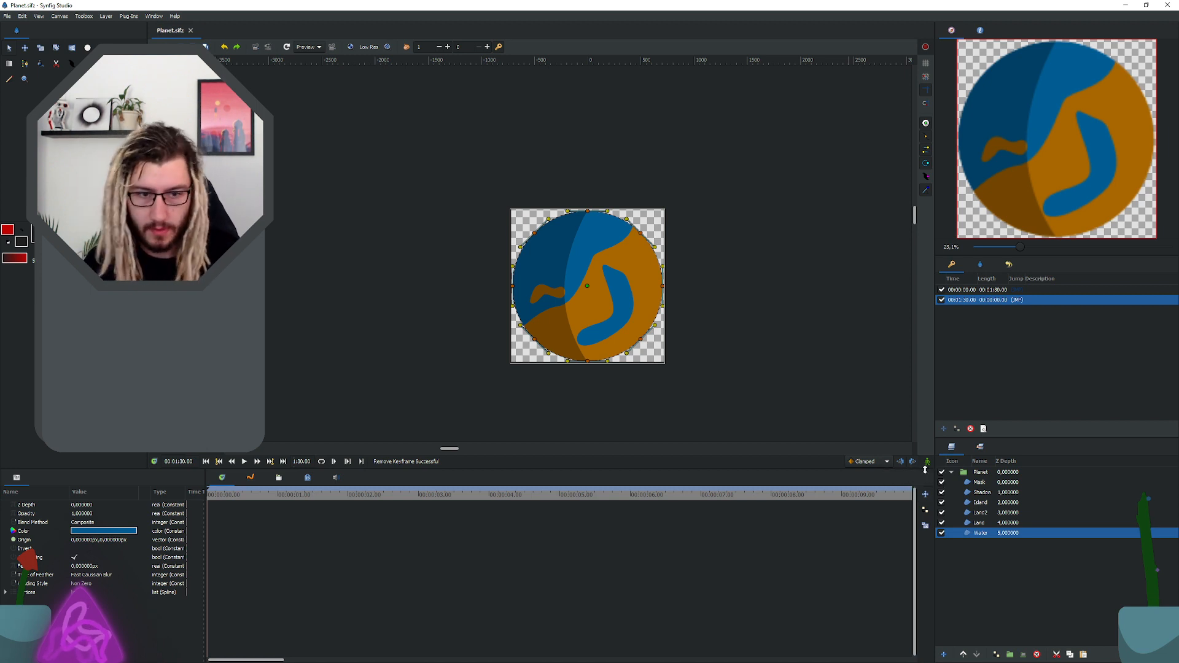
Step: Turn on animate editing mode and make the keyframe at 00:01:30.00 the current one
{"action": "left_click", "coordinate": [927, 462]}
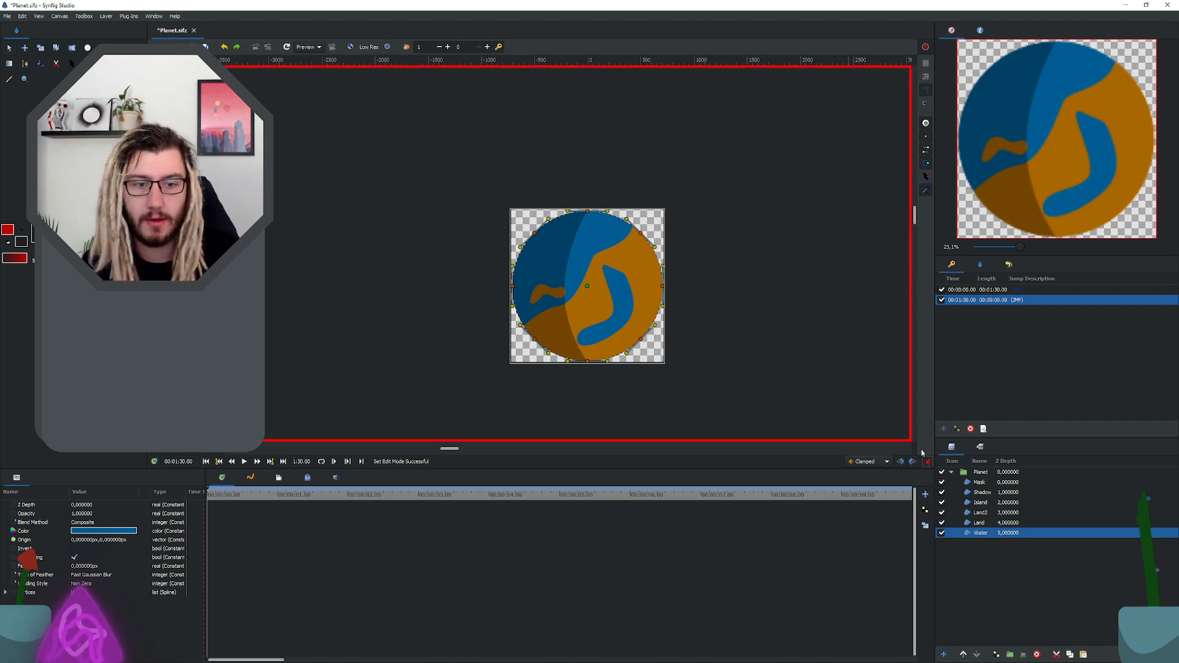
{"action": "left_click", "coordinate": [1017, 291]}
{"action": "left_click", "coordinate": [1018, 300]}
Step: Move the Island, Land2 and Land shapes together to the right until Land2 takes Land's original place over the planet
{"action": "left_click", "coordinate": [987, 505]}
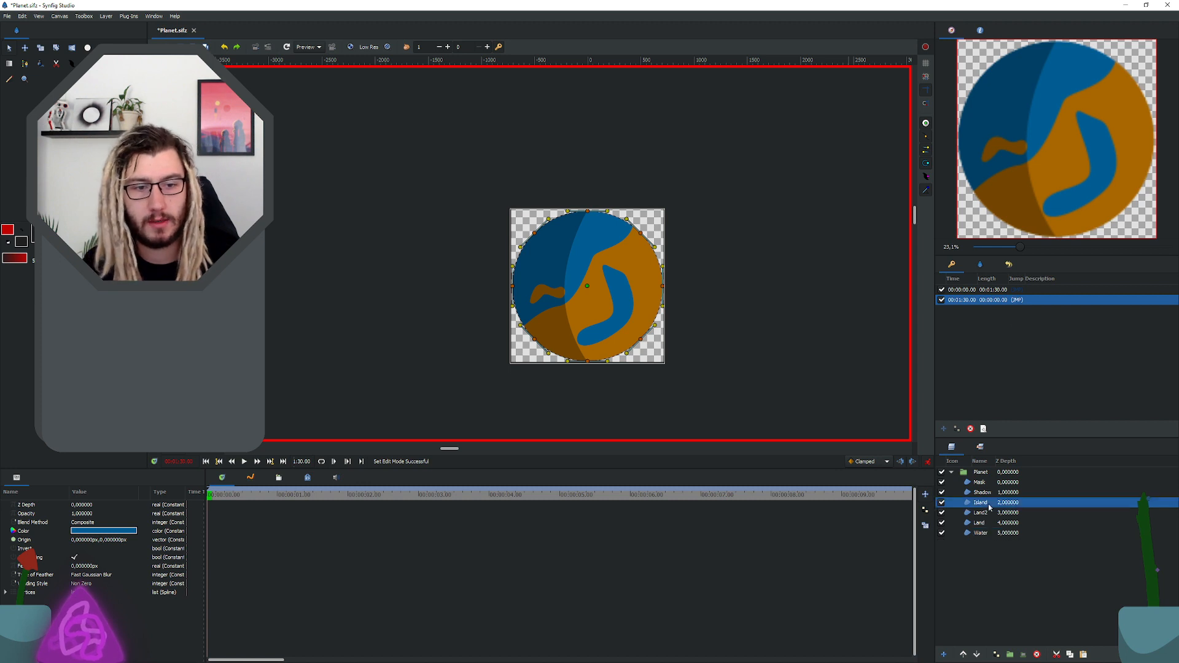
{"action": "left_click", "coordinate": [984, 533], "text": "shift"}
{"action": "left_click", "coordinate": [988, 524], "text": "shift"}
{"action": "key", "text": "ctrl+a"}
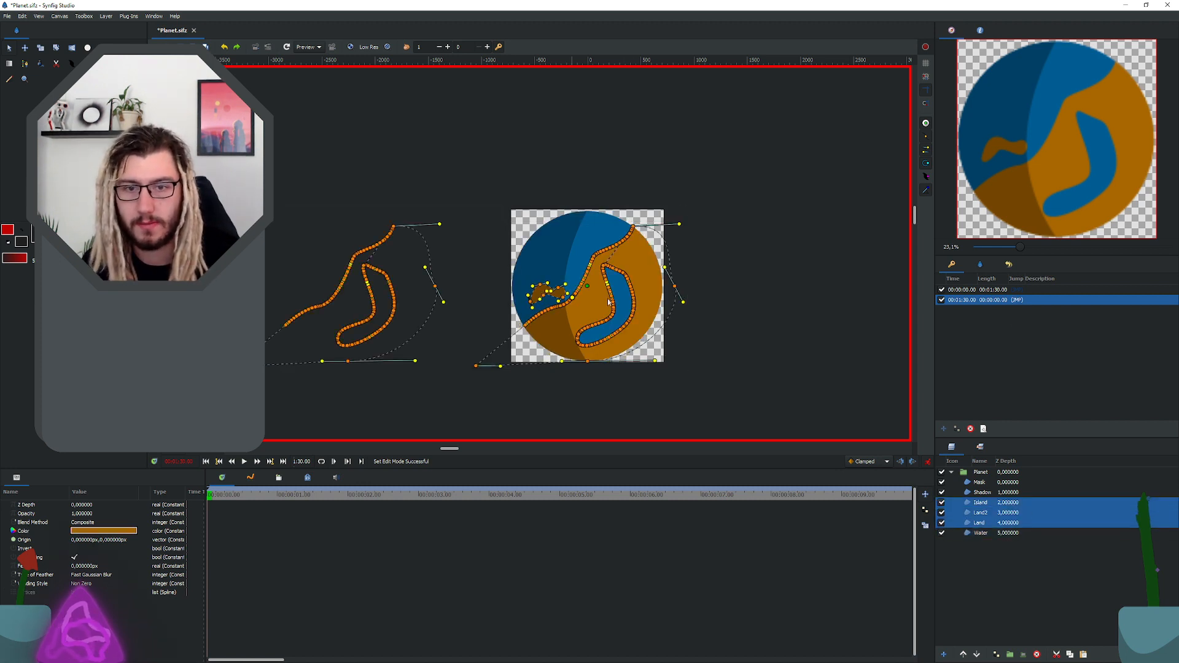
{"action": "left_click_drag", "start_coordinate": [572, 300], "coordinate": [813, 311]}
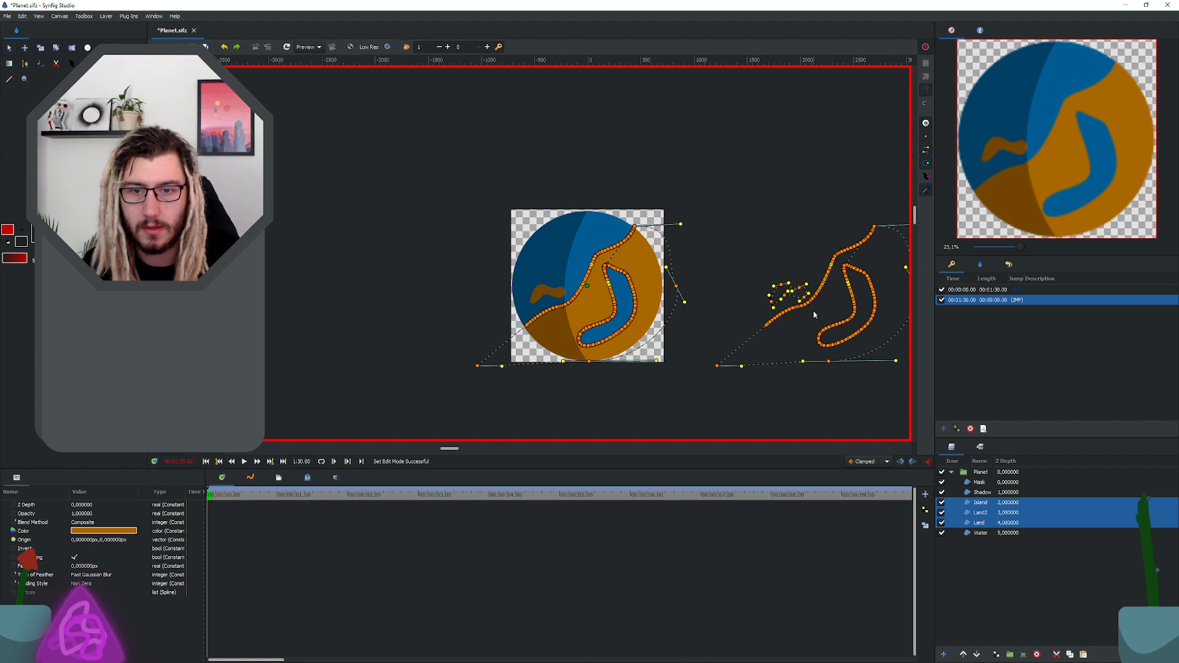
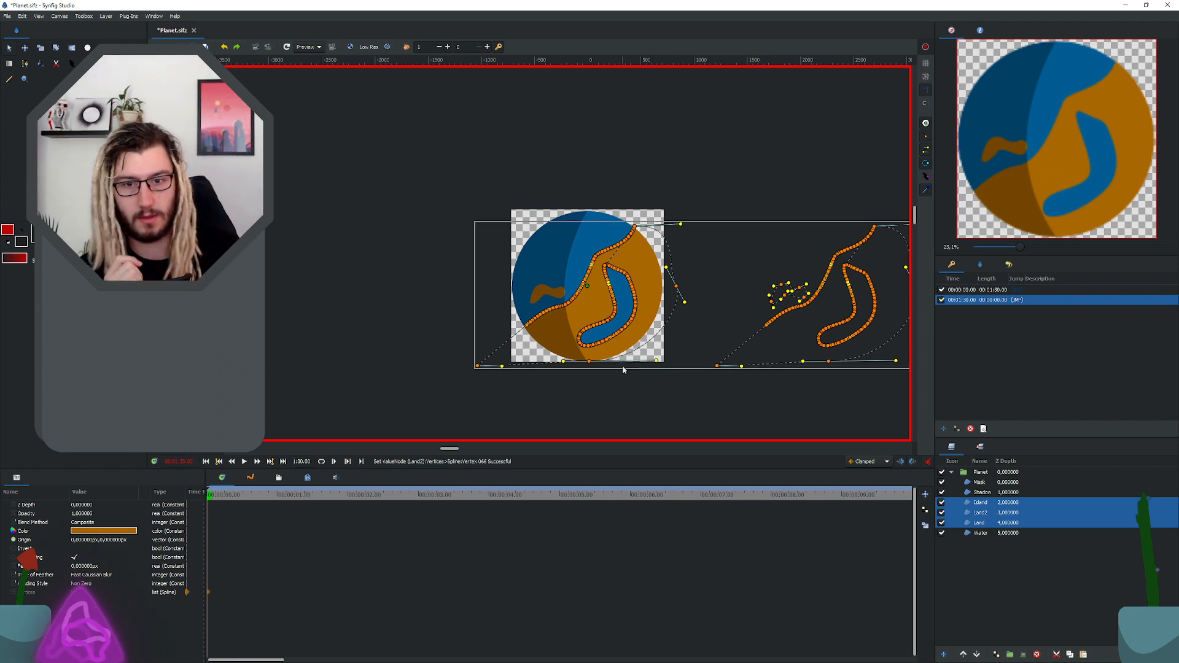
Step: Deselect the shapes and scrub the whole timeline up to 00:01:30.00 to check the planet's scrolling surface
{"action": "left_click", "coordinate": [622, 381]}
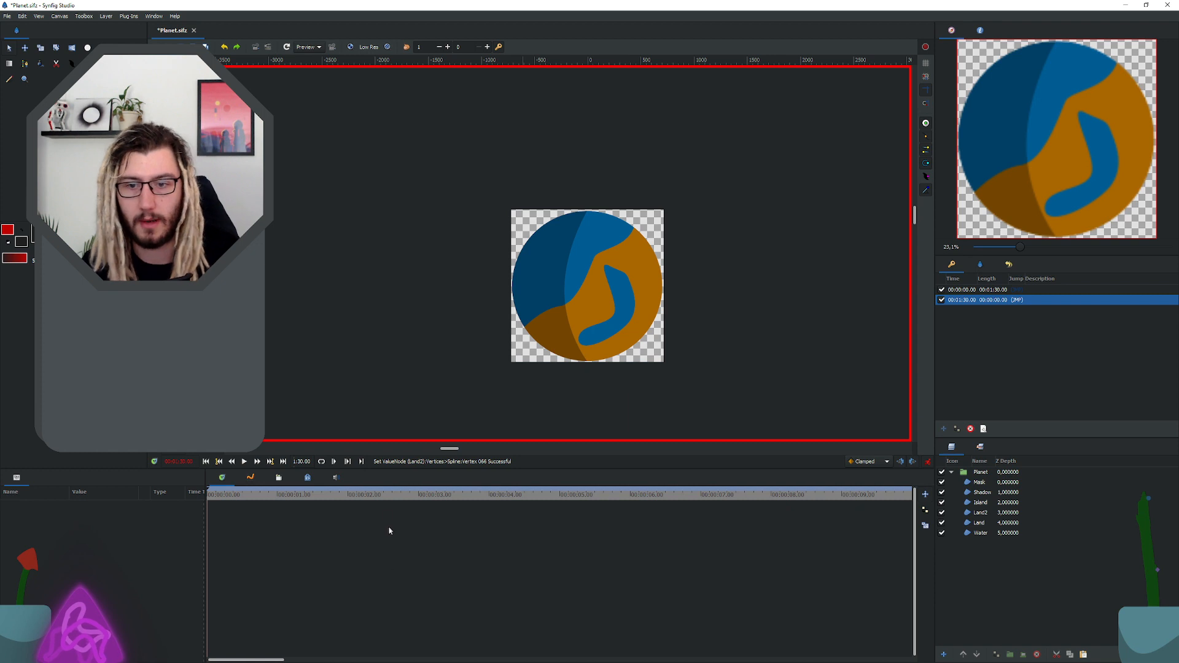
{"action": "left_click_drag", "start_coordinate": [231, 497], "coordinate": [528, 497]}
{"action": "scroll", "coordinate": [525, 497], "scroll_direction": "down", "scroll_amount": 8}
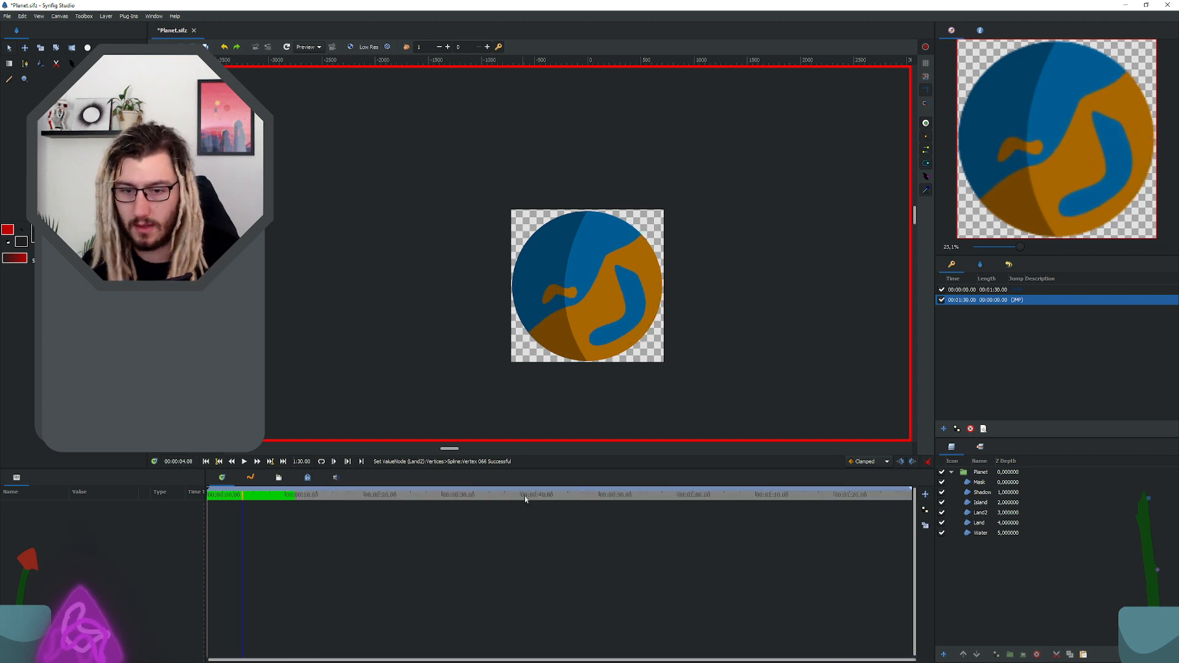
{"action": "left_click_drag", "start_coordinate": [228, 498], "coordinate": [1043, 482]}
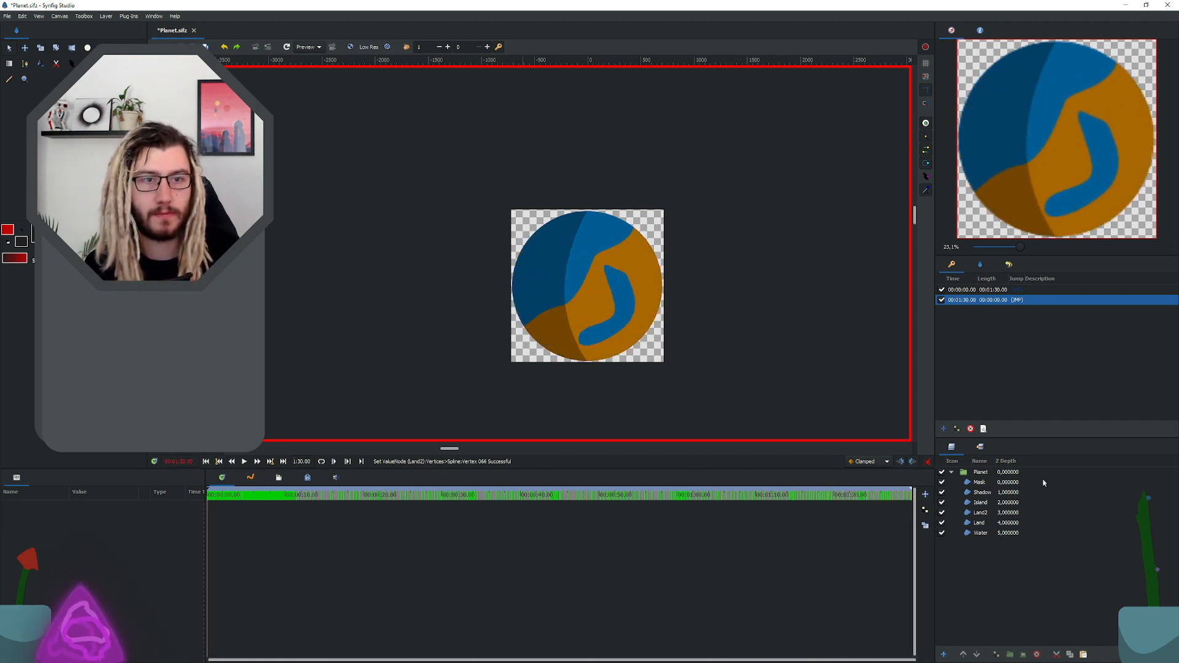
{"action": "left_click_drag", "start_coordinate": [868, 484], "coordinate": [635, 428]}
{"action": "mouse_move", "coordinate": [653, 423]}
{"action": "left_mouse_down"}
{"action": "mouse_move", "coordinate": [731, 423]}
{"action": "mouse_move", "coordinate": [208, 417]}
{"action": "mouse_move", "coordinate": [829, 408]}
{"action": "mouse_move", "coordinate": [603, 428]}
{"action": "mouse_move", "coordinate": [209, 429]}
{"action": "mouse_move", "coordinate": [1101, 402]}
{"action": "mouse_move", "coordinate": [367, 419]}
{"action": "mouse_move", "coordinate": [668, 417]}
{"action": "left_mouse_up"}
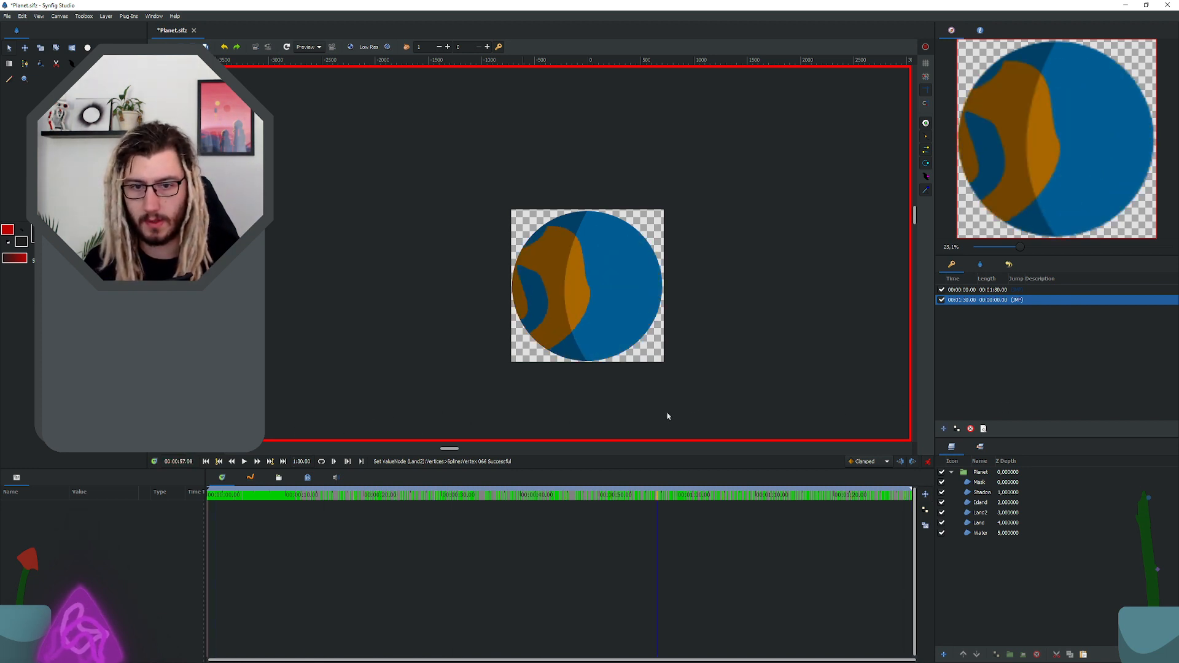
Step: Select the Island, Land2 and Land layers and undo their animated move to the right
{"action": "double_click", "coordinate": [982, 502]}
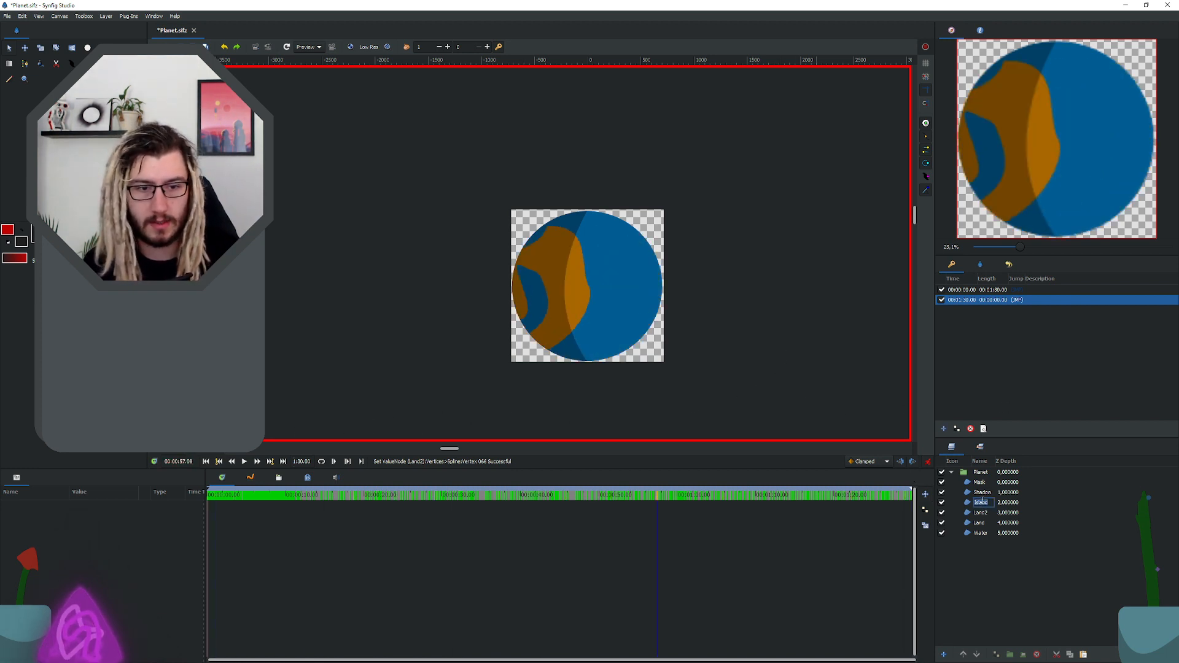
{"action": "key", "text": "Escape"}
{"action": "left_click", "coordinate": [971, 523]}
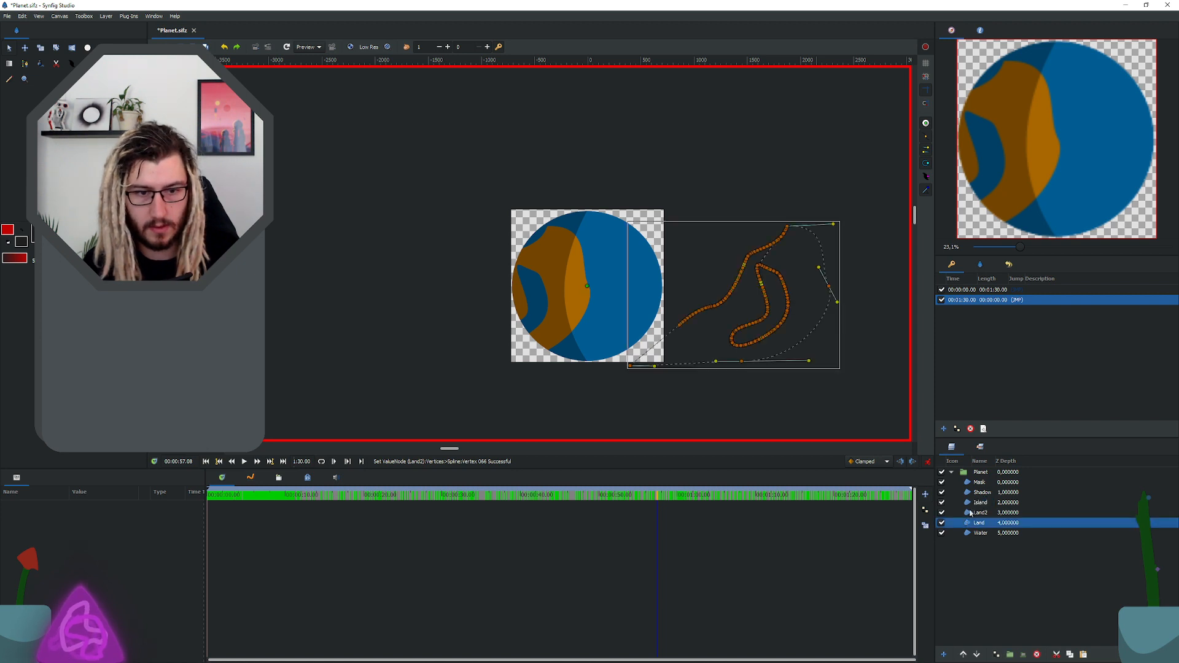
{"action": "left_click", "coordinate": [969, 503], "text": "shift"}
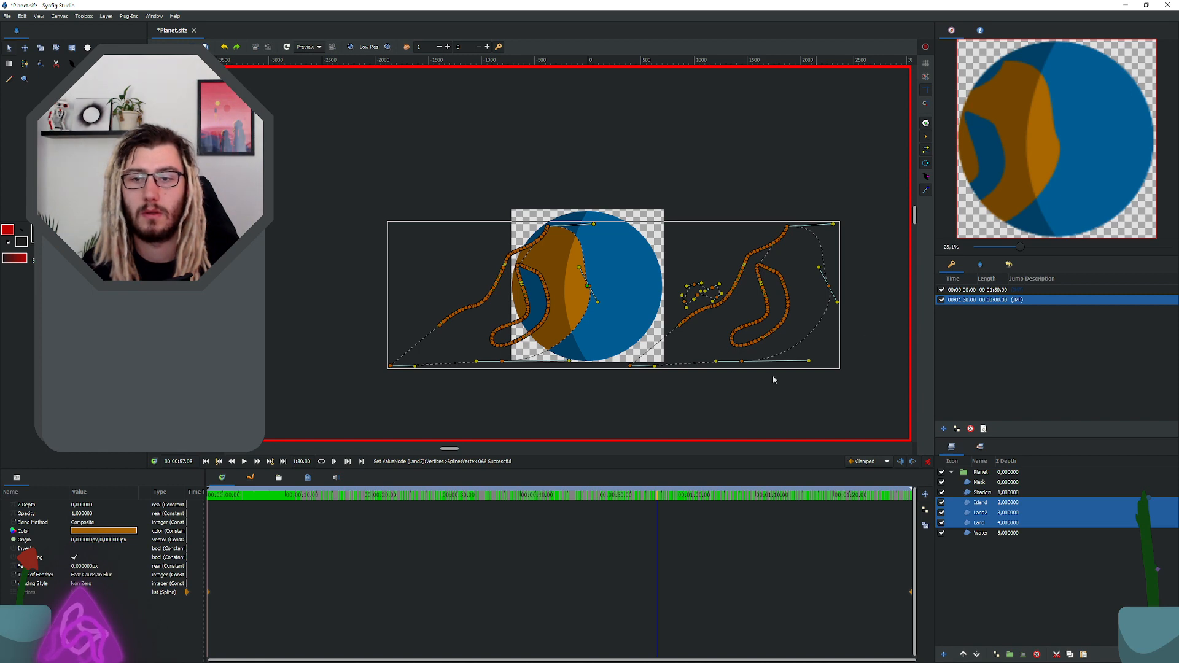
{"action": "left_click", "coordinate": [1016, 299]}
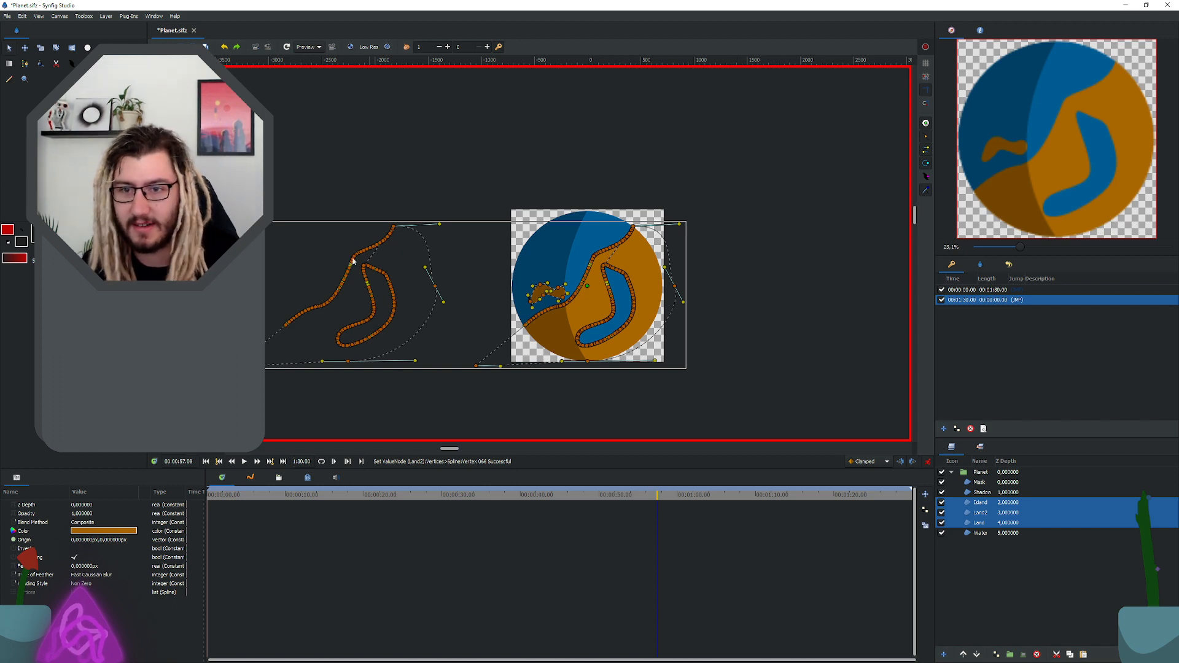
Step: Turn off animate editing mode and delete the Land2 layer
{"action": "left_click", "coordinate": [1046, 552]}
{"action": "left_click", "coordinate": [995, 522]}
{"action": "left_click", "coordinate": [982, 513]}
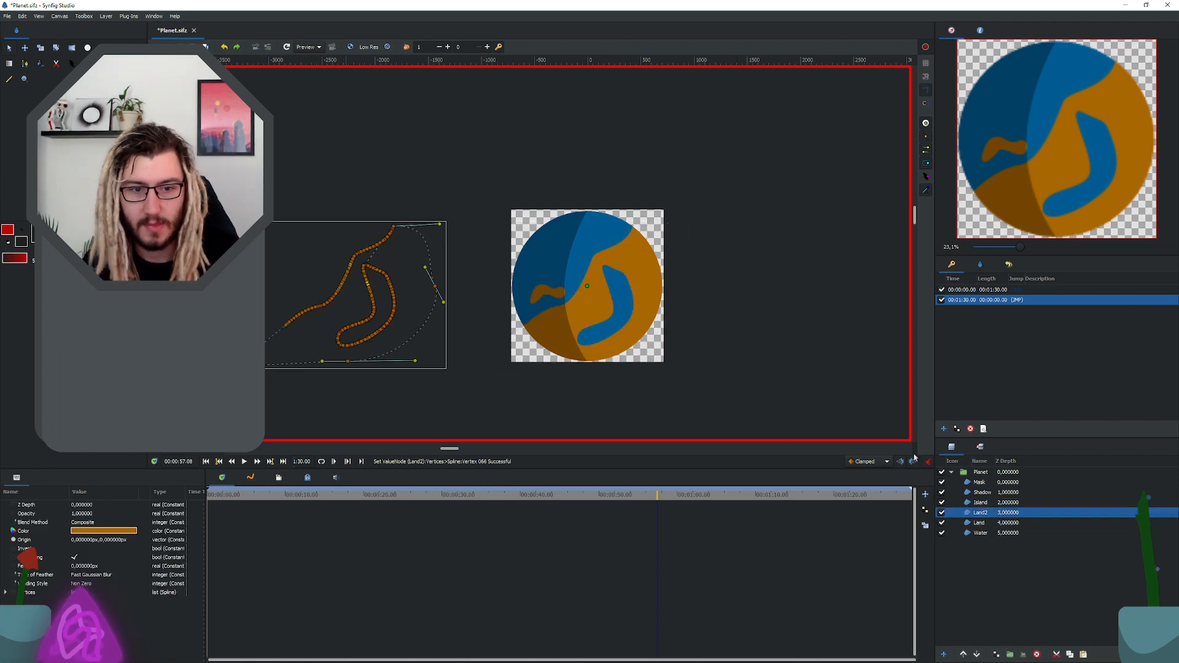
{"action": "left_click", "coordinate": [927, 462]}
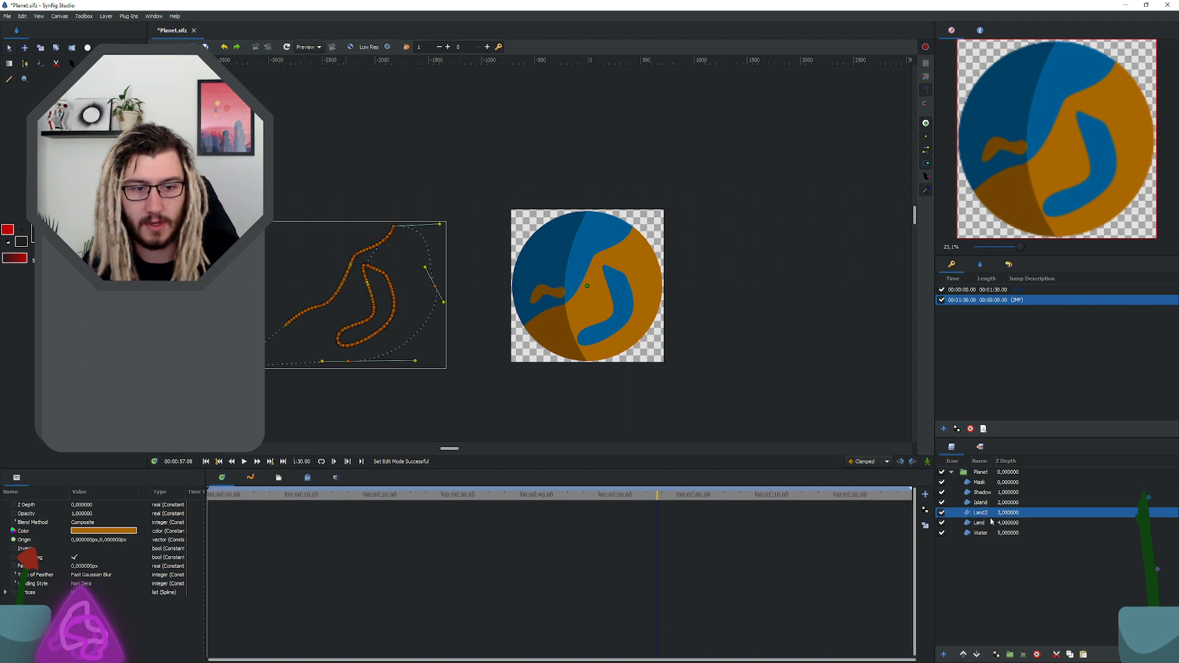
{"action": "key", "text": "Delete"}
Step: Duplicate the Island and Land layers together and rename the copies Island2 and Land2
{"action": "left_click", "coordinate": [981, 503], "text": "ctrl"}
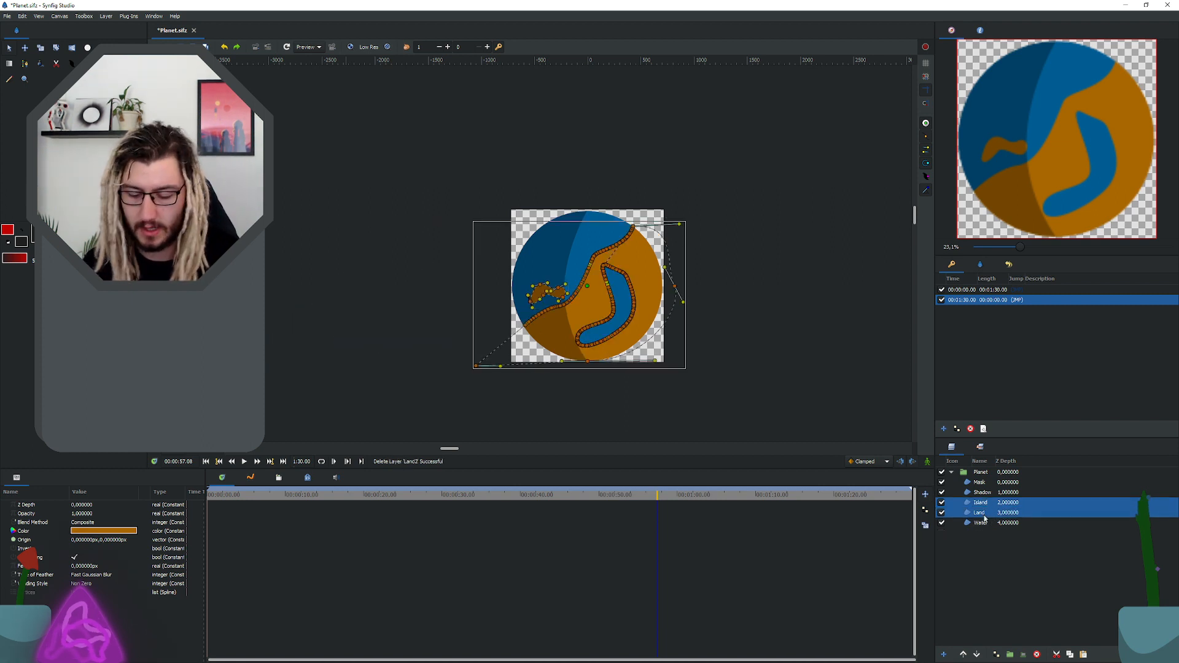
{"action": "right_click", "coordinate": [997, 512]}
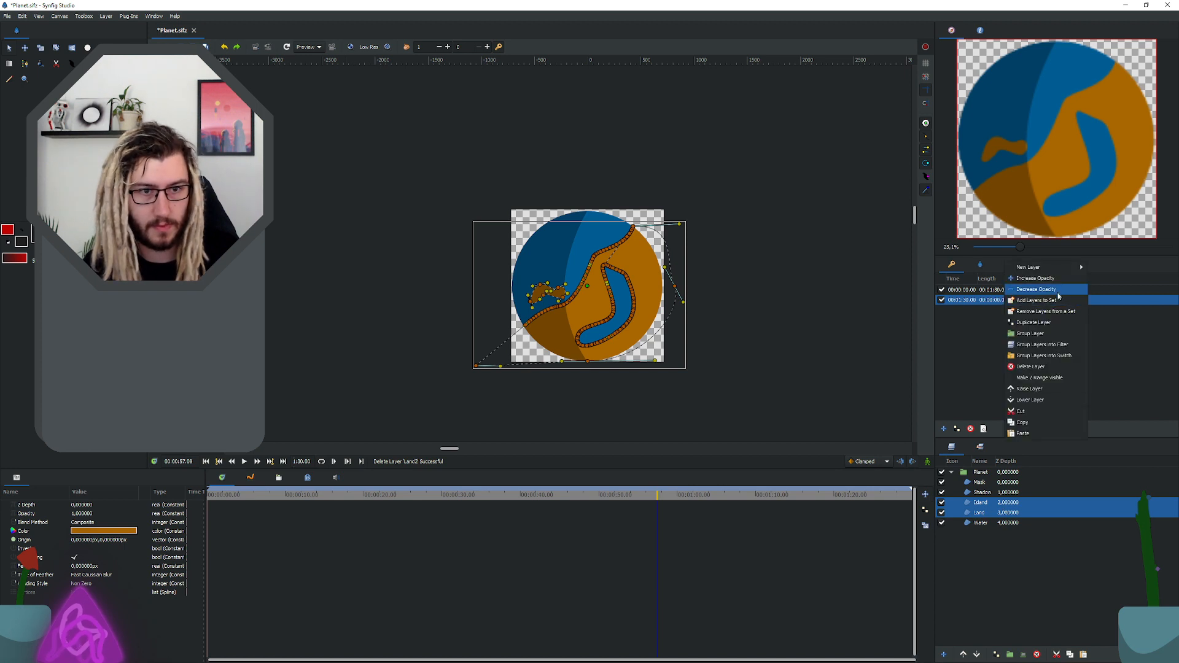
{"action": "left_click", "coordinate": [1044, 323]}
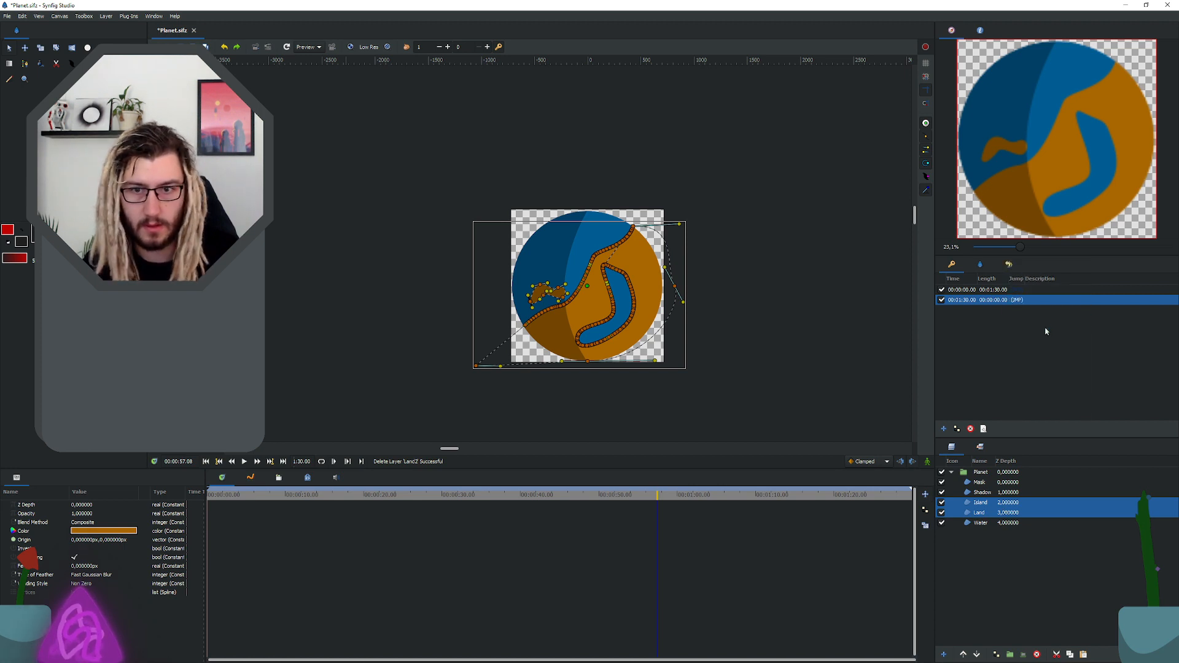
{"action": "double_click", "coordinate": [987, 523]}
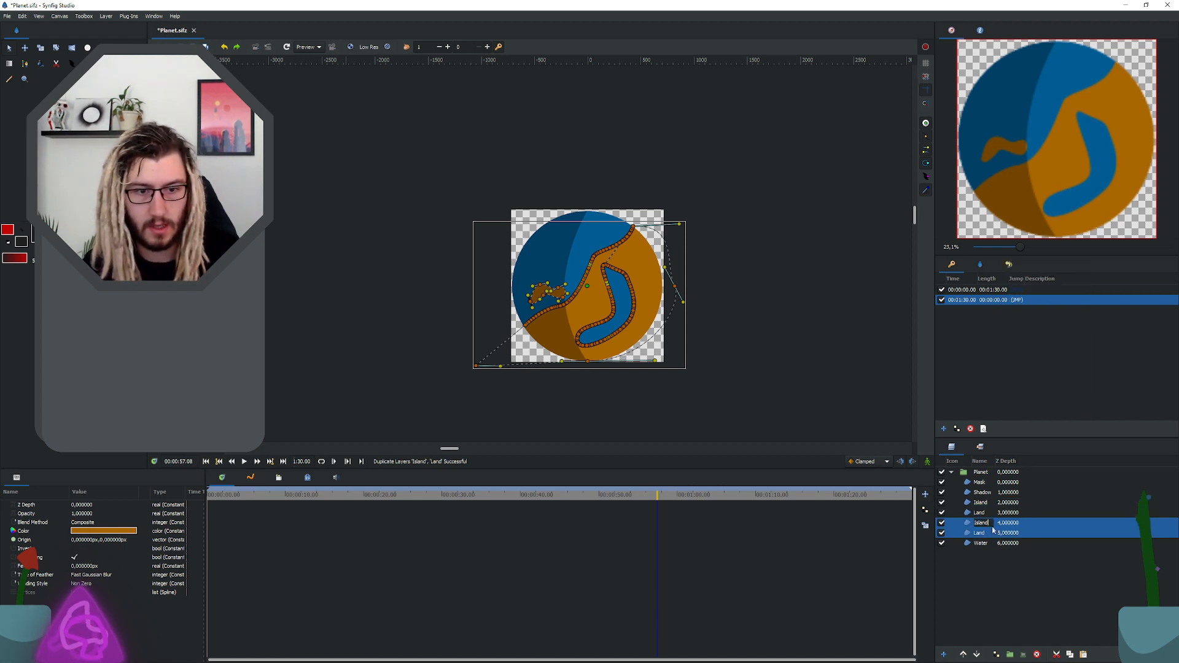
{"action": "type", "text": "2"}
{"action": "key", "text": "Return"}
{"action": "double_click", "coordinate": [991, 533]}
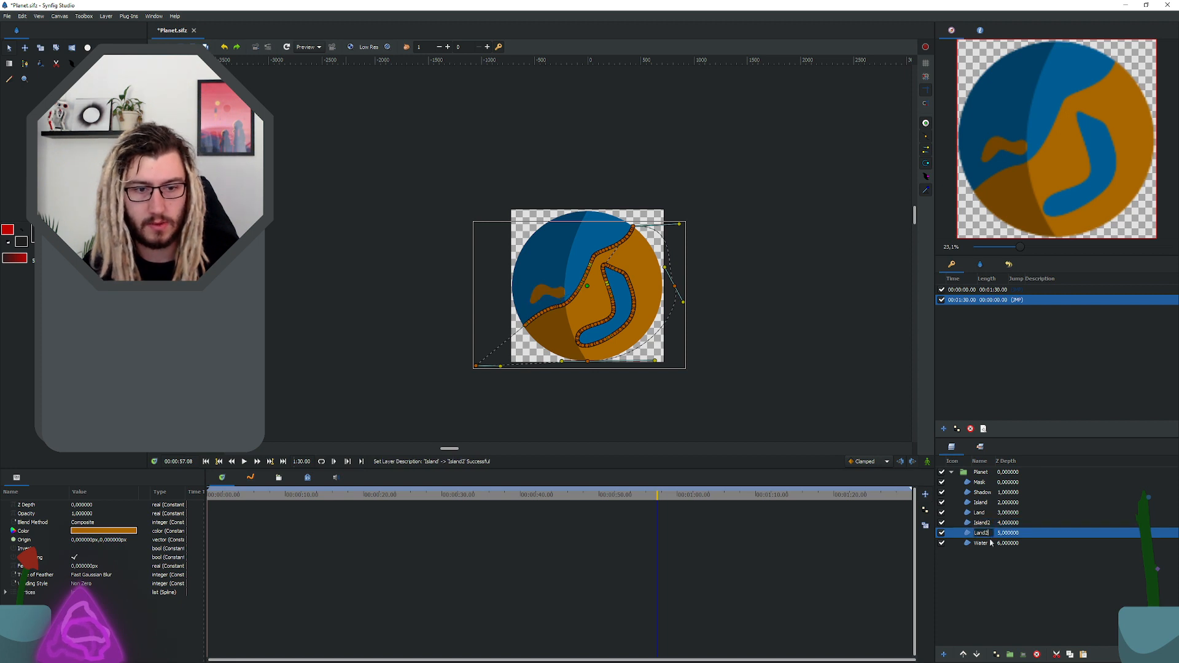
{"action": "key", "text": "Return"}
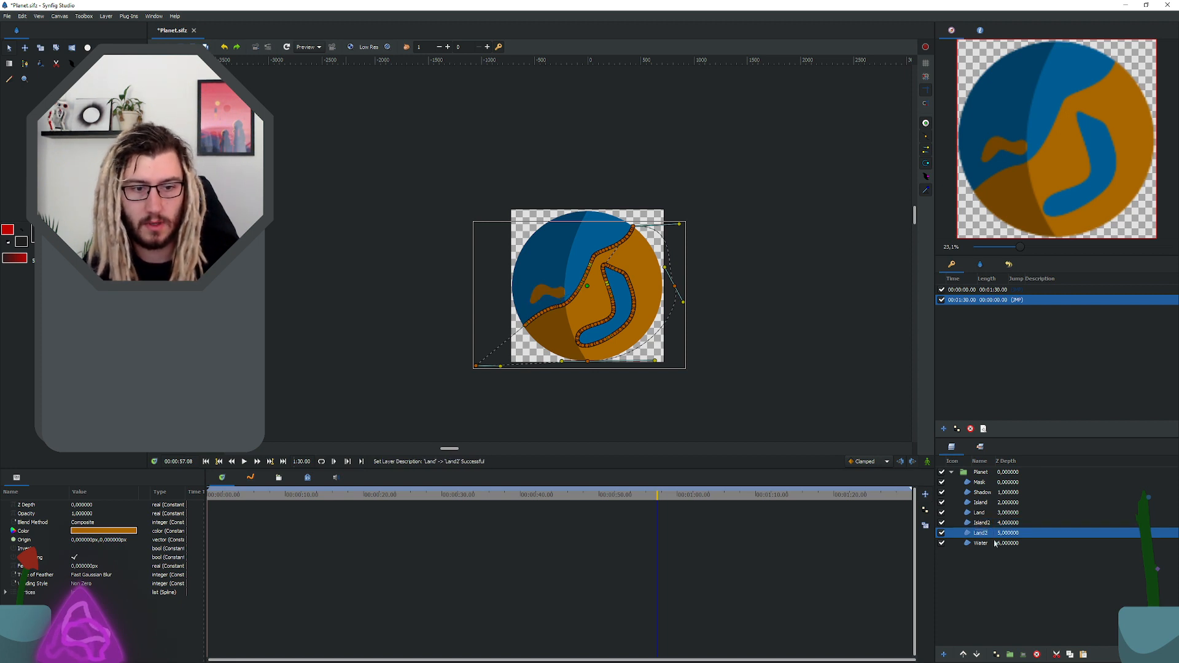
Step: Duplicate the Island layer and rename the upper of the two Island layers IslandOther
{"action": "left_click", "coordinate": [982, 503]}
{"action": "right_click", "coordinate": [983, 503]}
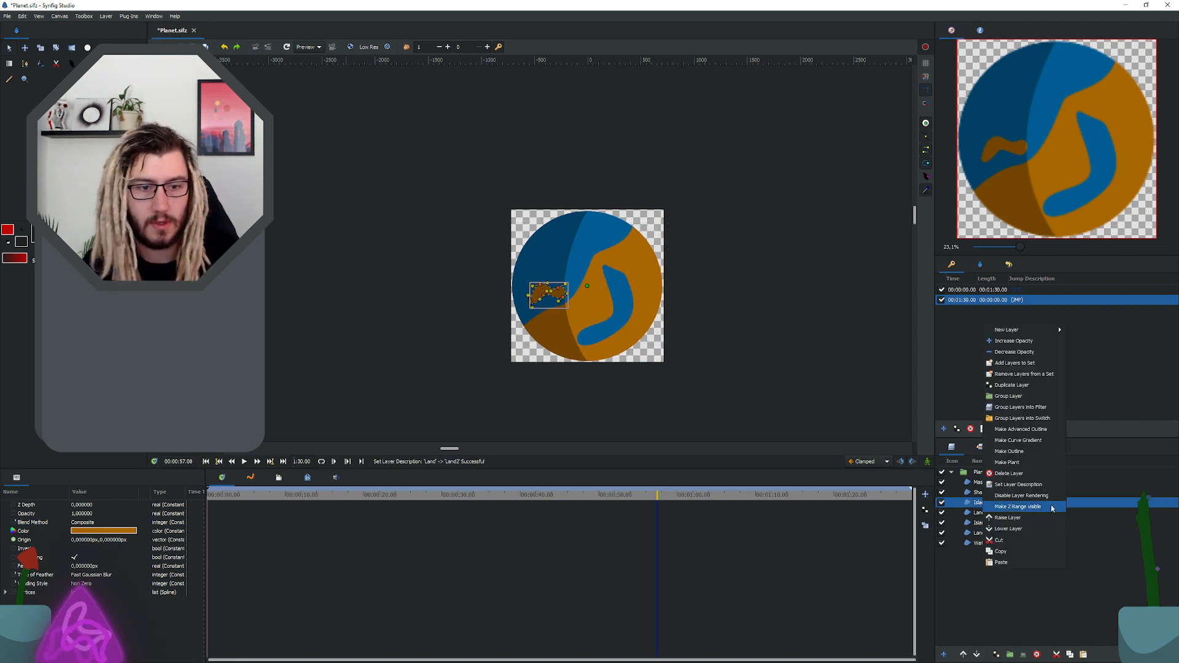
{"action": "left_click", "coordinate": [1011, 385]}
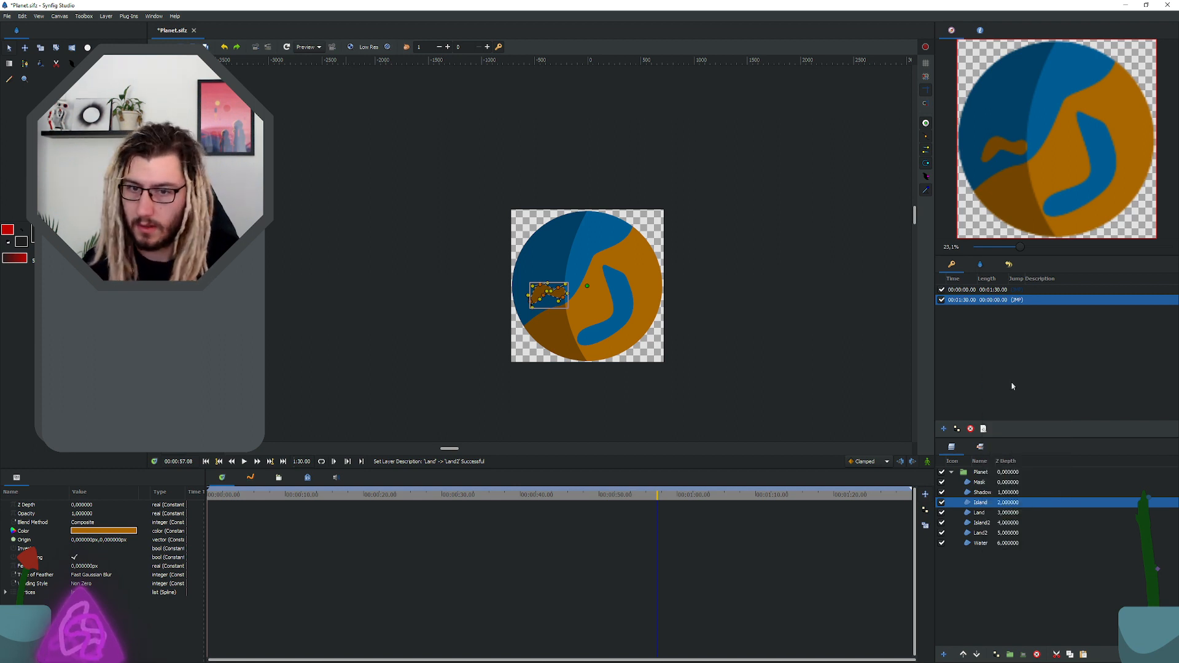
{"action": "double_click", "coordinate": [986, 504]}
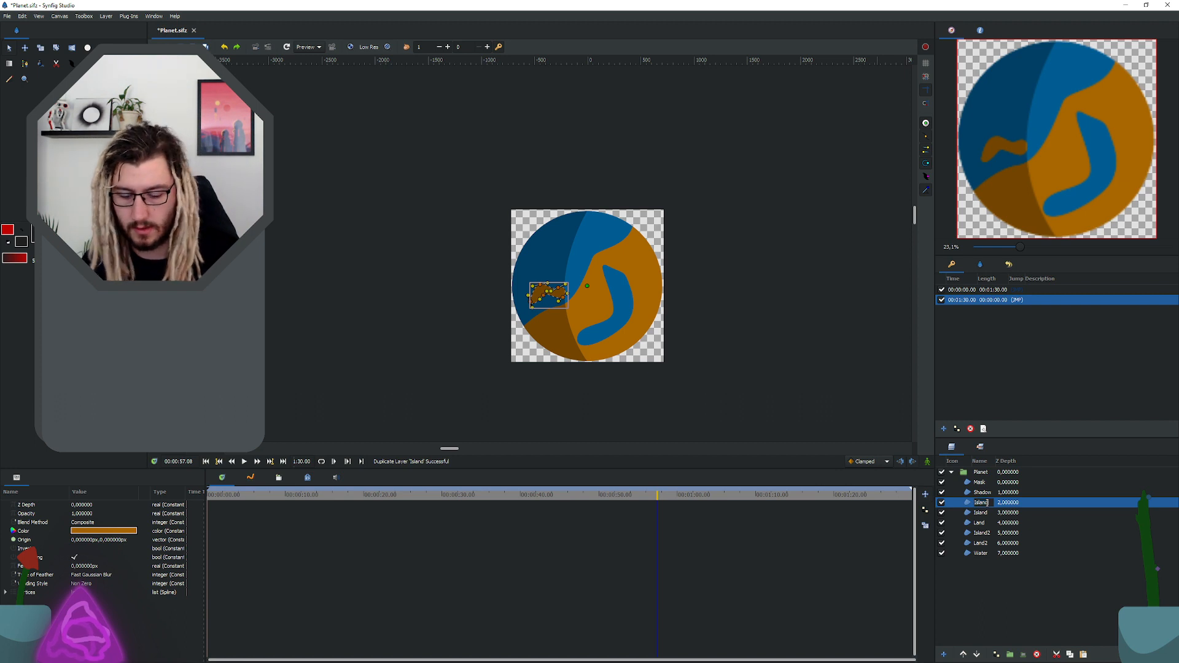
{"action": "type", "text": "Other"}
{"action": "key", "text": "Return"}
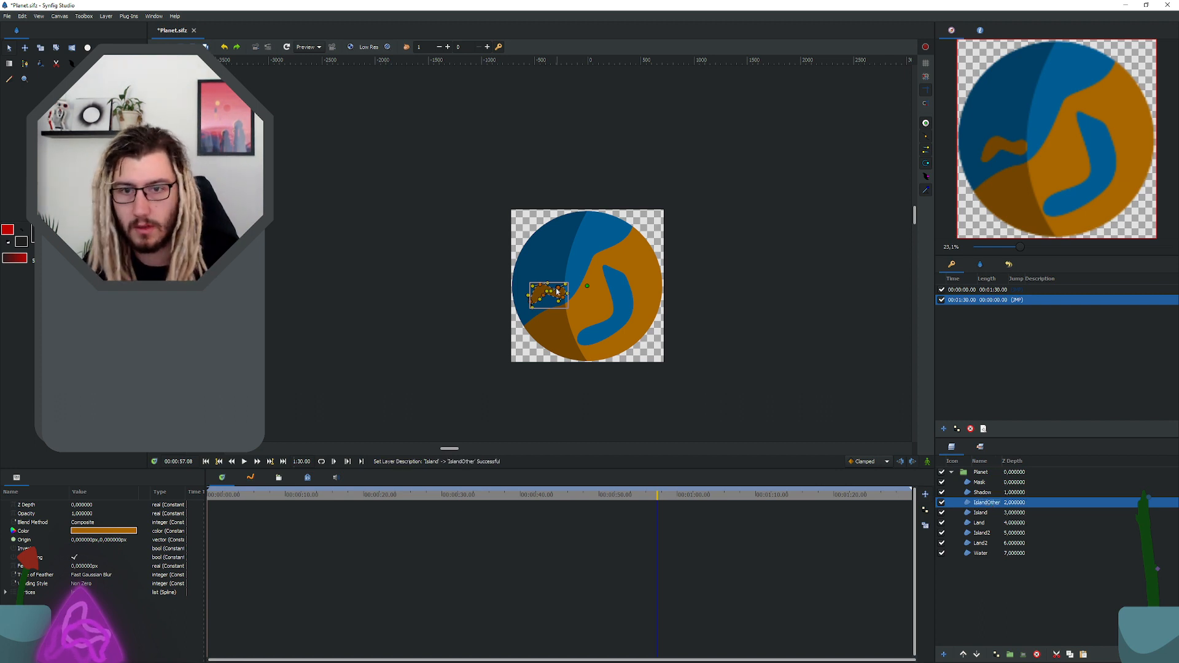
Step: Move all vertices of the IslandOther shape off the planet into the empty area just beyond its right edge
{"action": "scroll", "coordinate": [556, 294], "scroll_direction": "up", "scroll_amount": 6}
{"action": "left_click", "coordinate": [542, 263]}
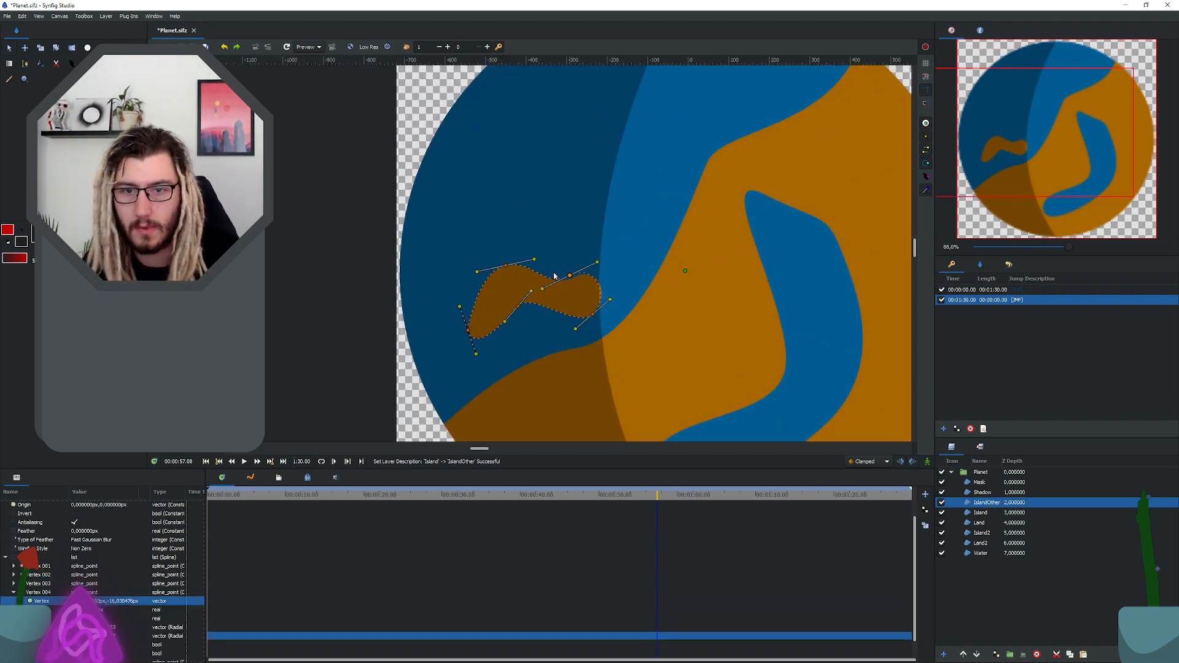
{"action": "left_click_drag", "start_coordinate": [543, 265], "coordinate": [541, 262]}
{"action": "left_click_drag", "start_coordinate": [593, 316], "coordinate": [801, 242]}
{"action": "scroll", "coordinate": [525, 297], "scroll_direction": "down", "scroll_amount": 3}
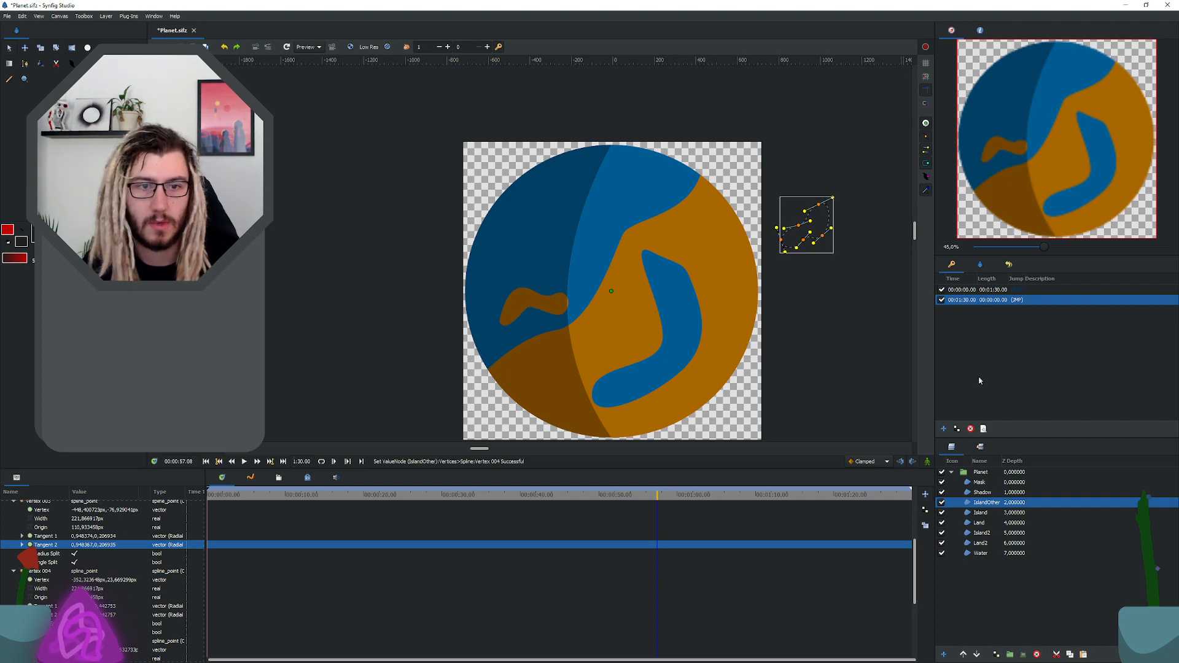
Step: Duplicate the IslandOther layer and rename the copy IslandOtherOther
{"action": "left_click", "coordinate": [984, 514]}
{"action": "left_click", "coordinate": [981, 523]}
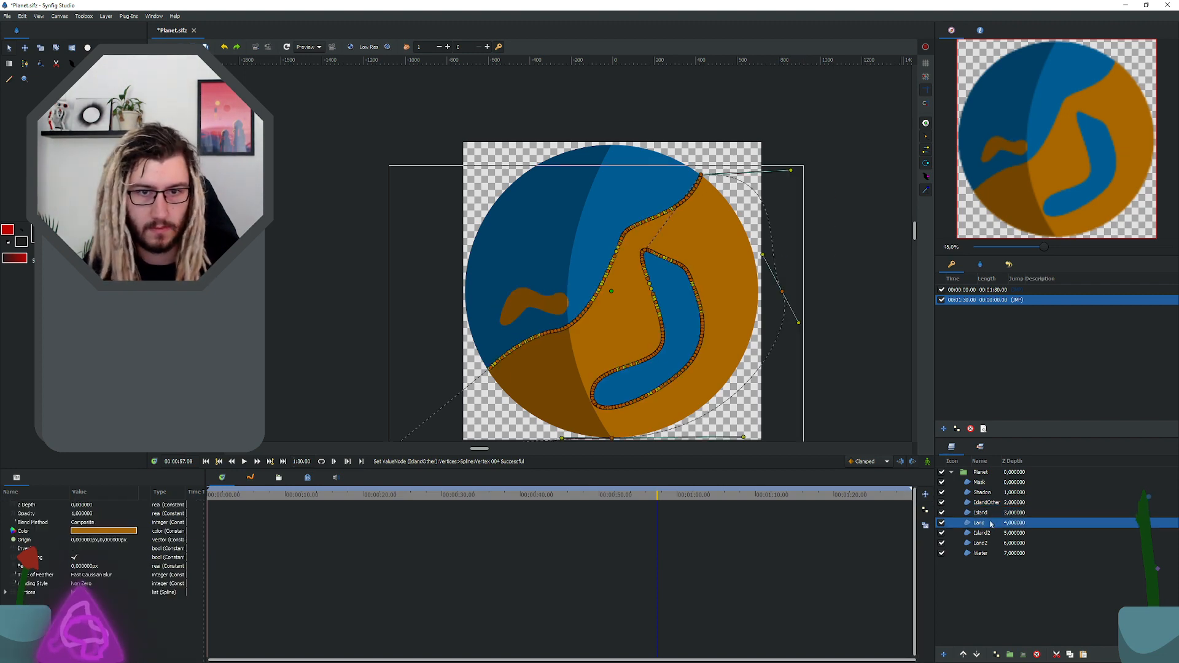
{"action": "left_click", "coordinate": [987, 503], "text": "ctrl"}
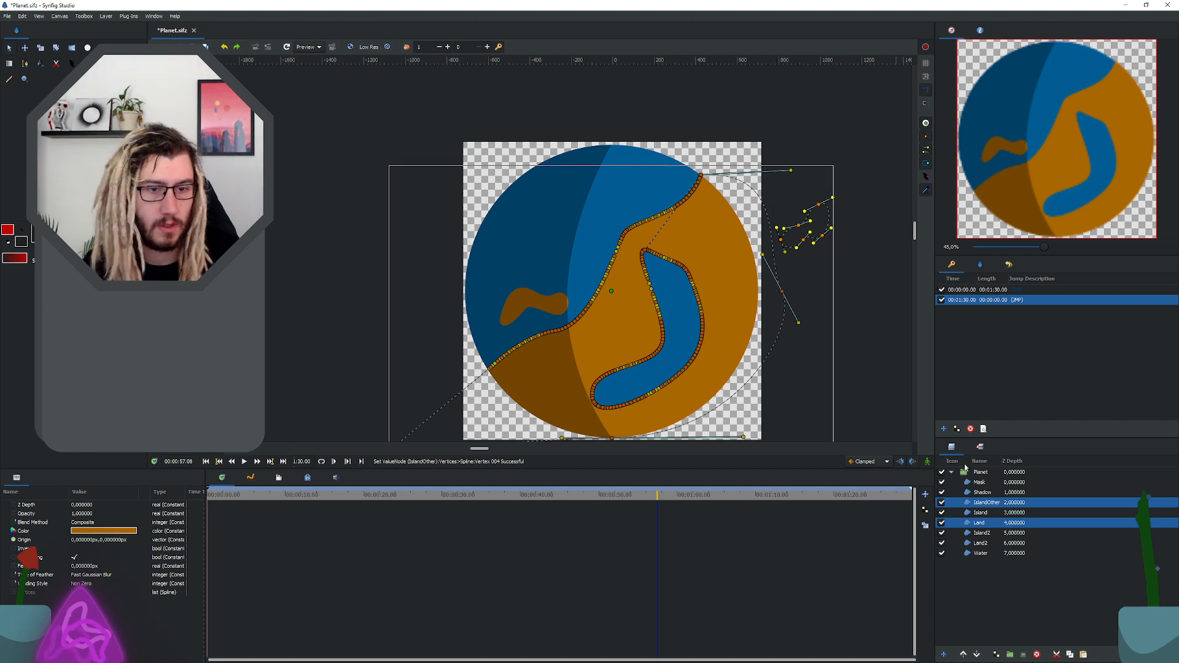
{"action": "left_click", "coordinate": [966, 515]}
{"action": "left_click", "coordinate": [990, 501]}
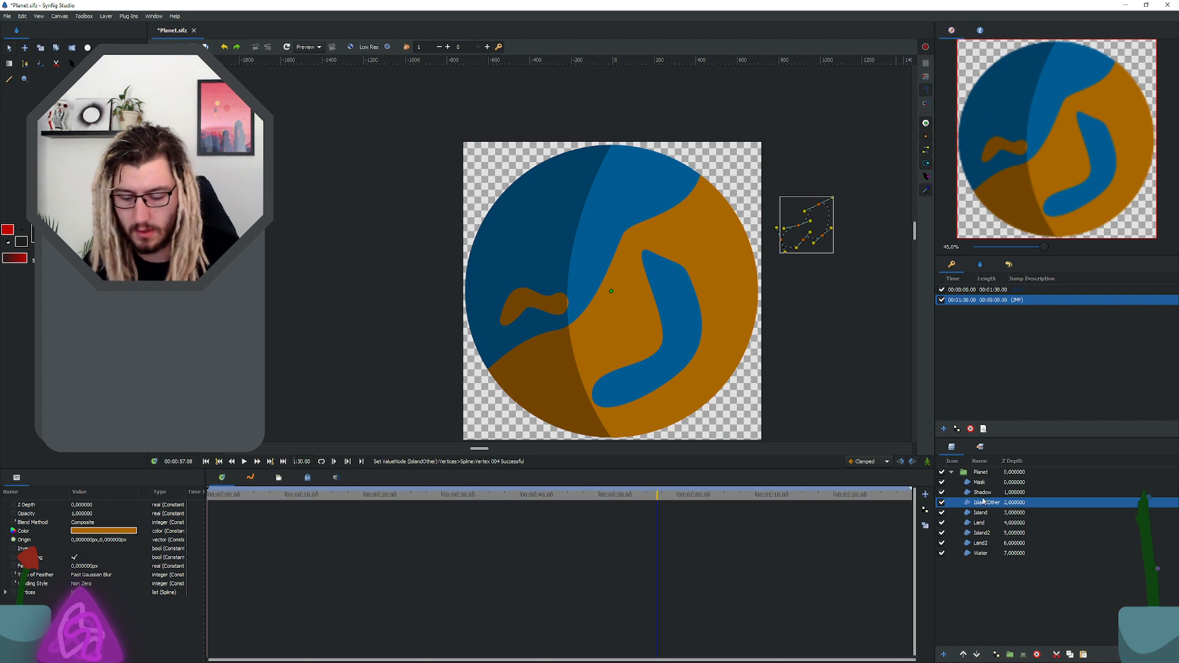
{"action": "right_click", "coordinate": [985, 506]}
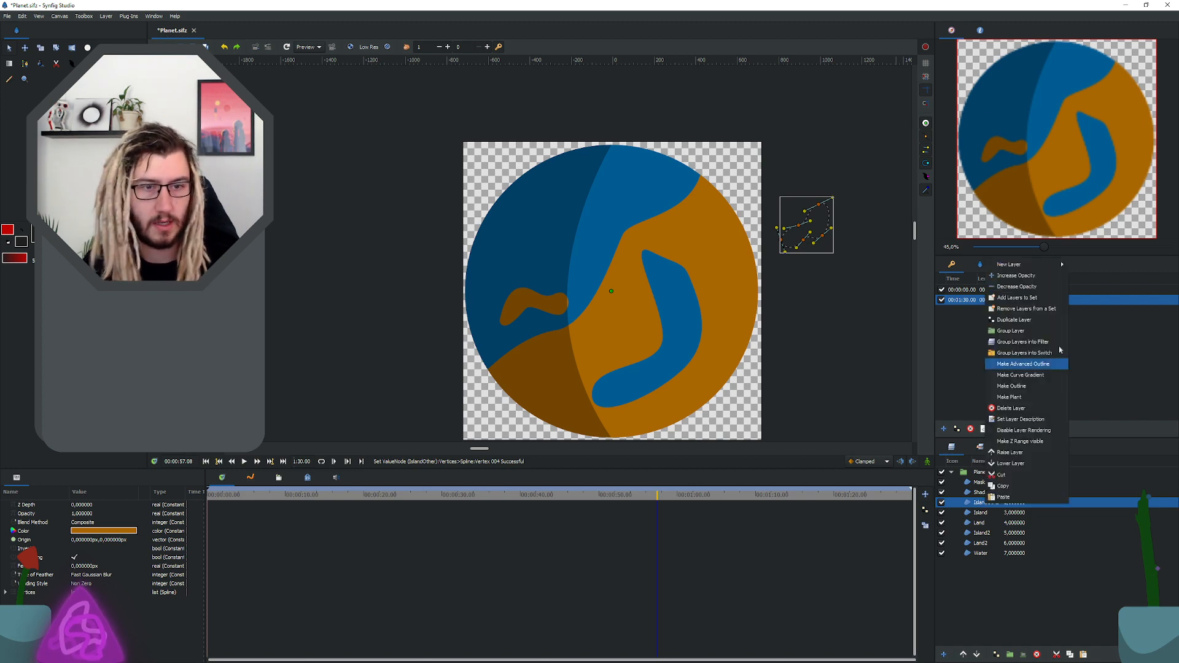
{"action": "left_click", "coordinate": [1022, 323]}
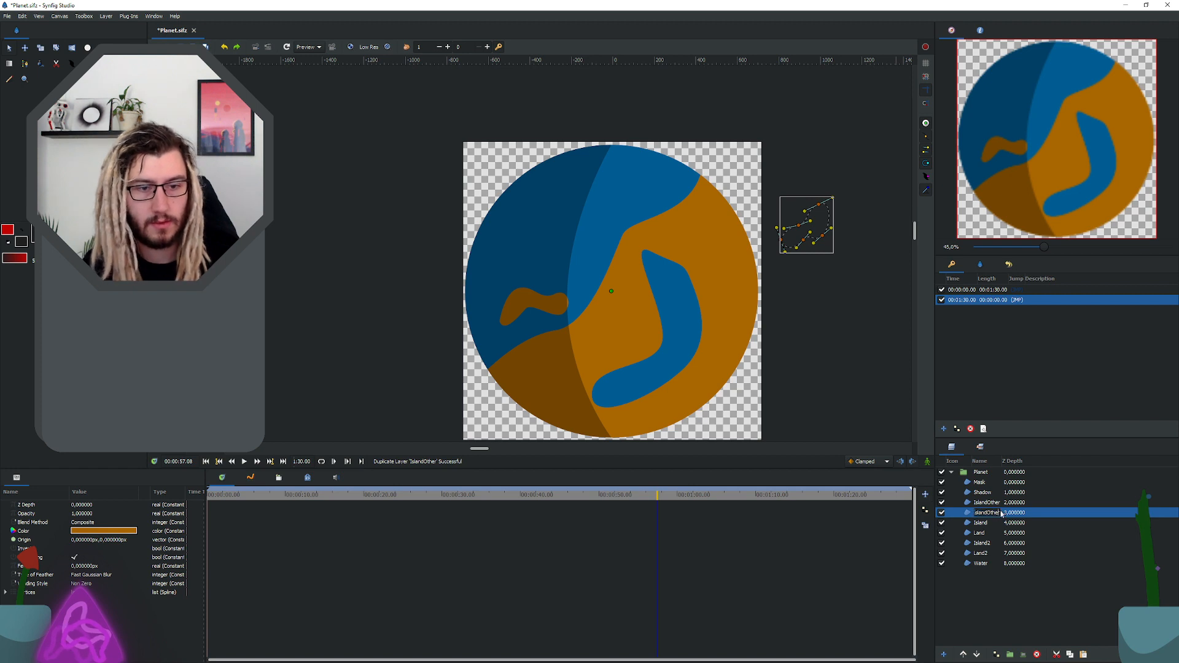
{"action": "type", "text": "Other"}
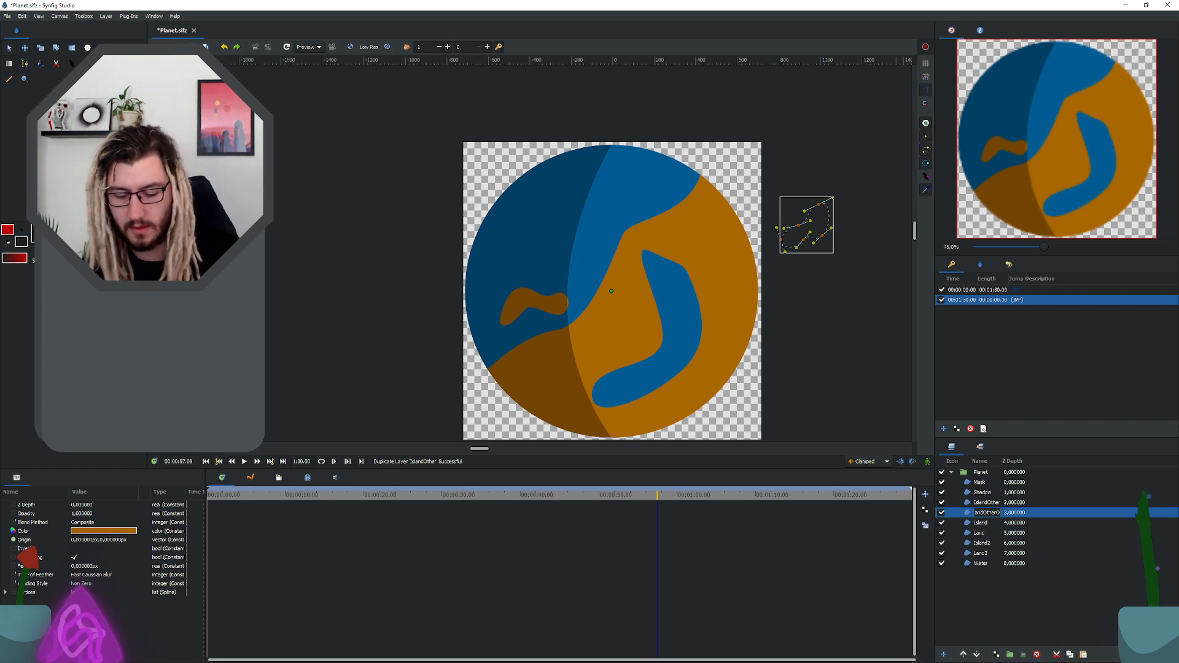
{"action": "key", "text": "Return"}
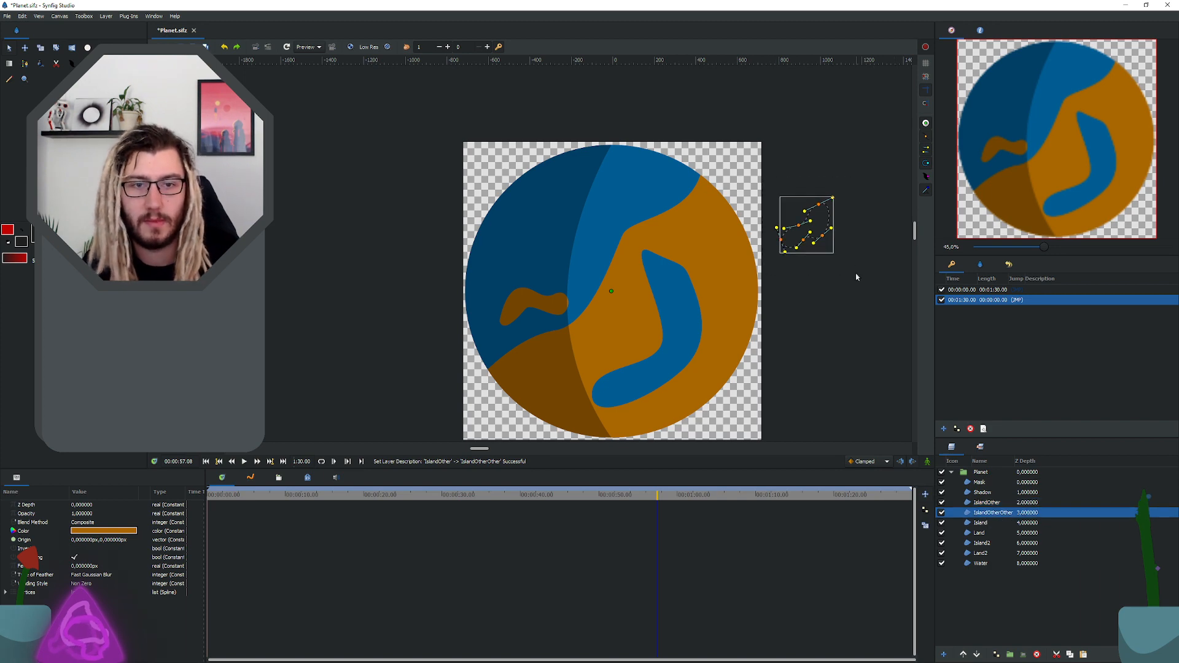
Step: Move the IslandOtherOther shape just below the IslandOther shape, off the planet's right edge, and select all island and land layers
{"action": "left_click_drag", "start_coordinate": [812, 244], "coordinate": [822, 301]}
{"action": "left_click_drag", "start_coordinate": [988, 508], "coordinate": [986, 556]}
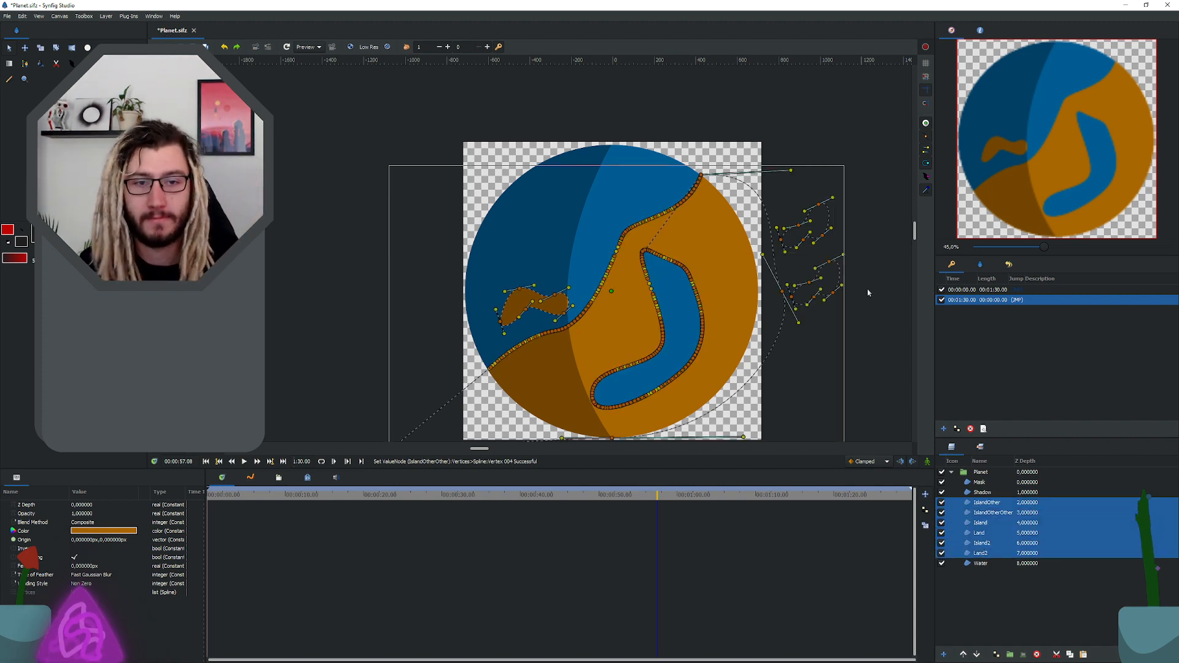
{"action": "key", "text": "super"}
{"action": "key", "text": "super"}
{"action": "scroll", "coordinate": [821, 307], "scroll_direction": "up", "scroll_amount": 1}
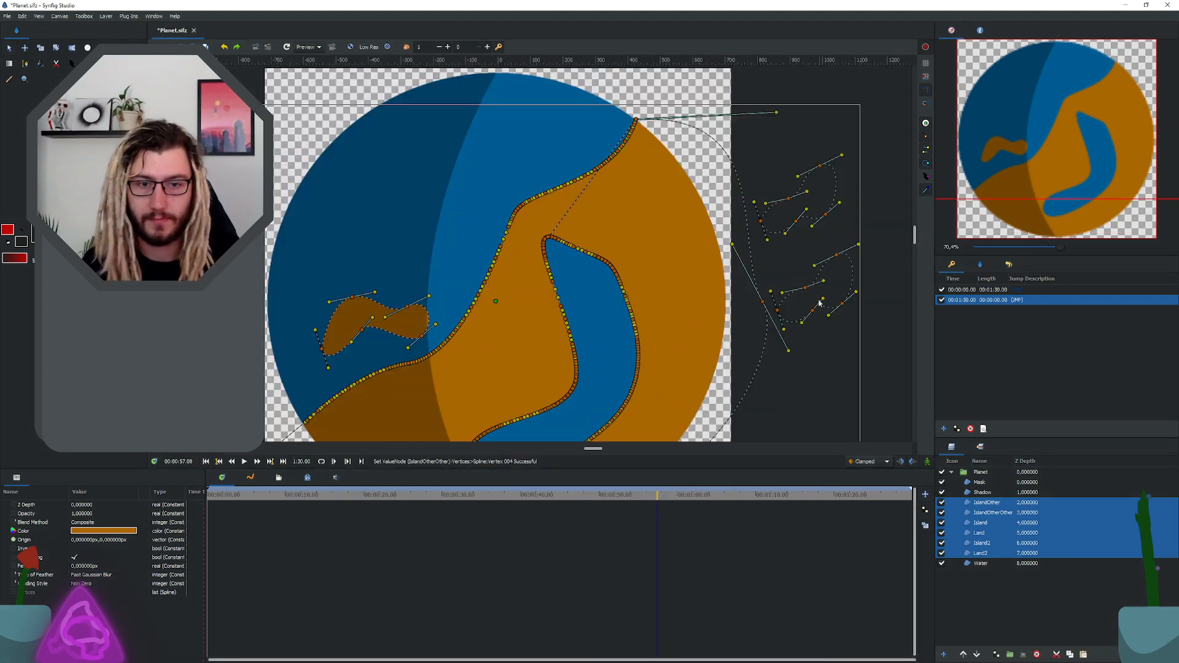
{"action": "scroll", "coordinate": [767, 294], "scroll_direction": "up", "scroll_amount": 1}
{"action": "scroll", "coordinate": [749, 291], "scroll_direction": "up", "scroll_amount": 4}
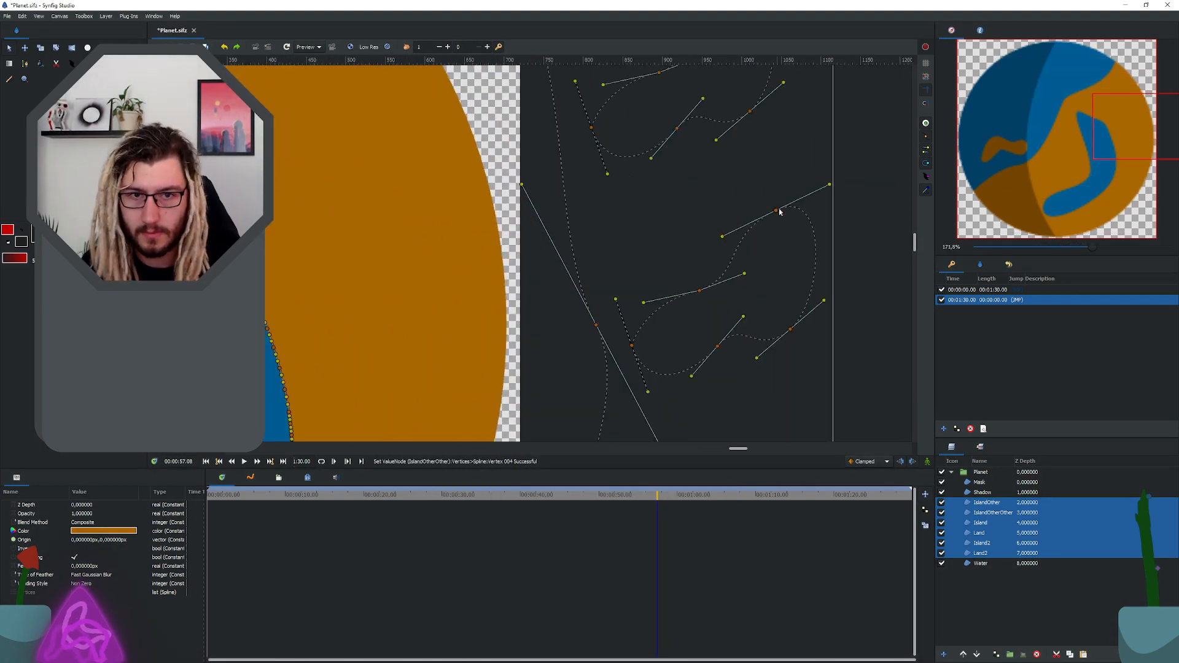
Step: Reshape the upper and left parts of the IslandOtherOther outline by moving its top, middle and leftmost vertices inward
{"action": "left_click_drag", "start_coordinate": [776, 211], "coordinate": [721, 205]}
{"action": "left_click_drag", "start_coordinate": [700, 291], "coordinate": [693, 274]}
{"action": "left_click_drag", "start_coordinate": [632, 346], "coordinate": [668, 325]}
{"action": "key", "text": "ctrl+z"}
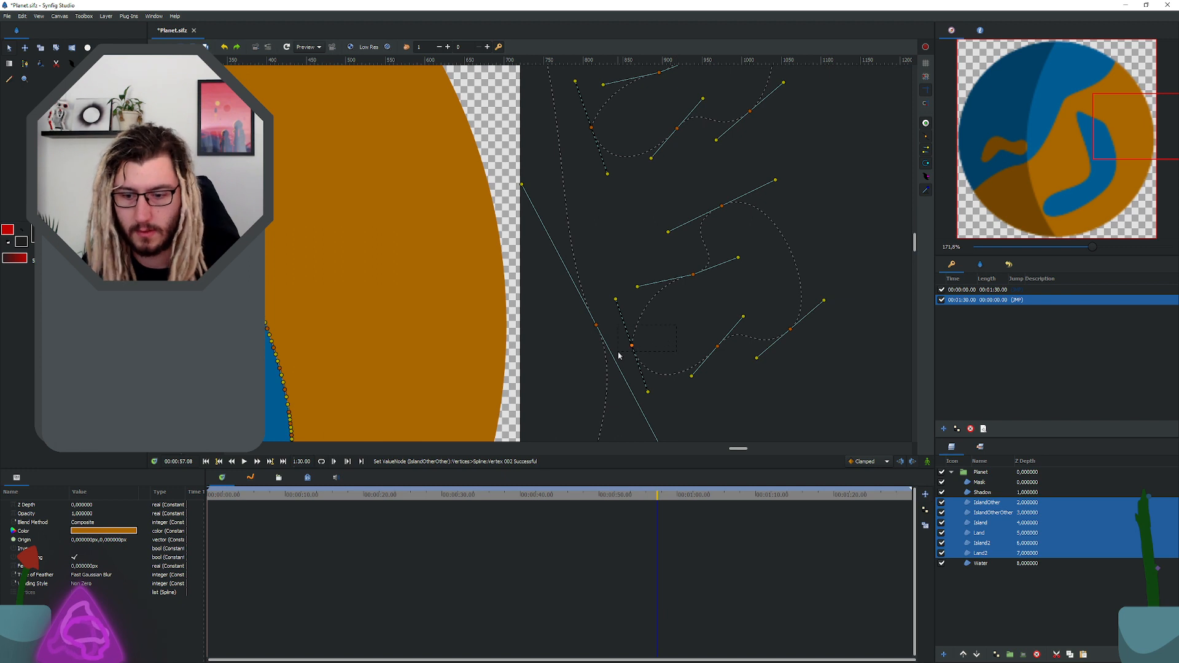
{"action": "left_click_drag", "start_coordinate": [632, 346], "coordinate": [702, 317]}
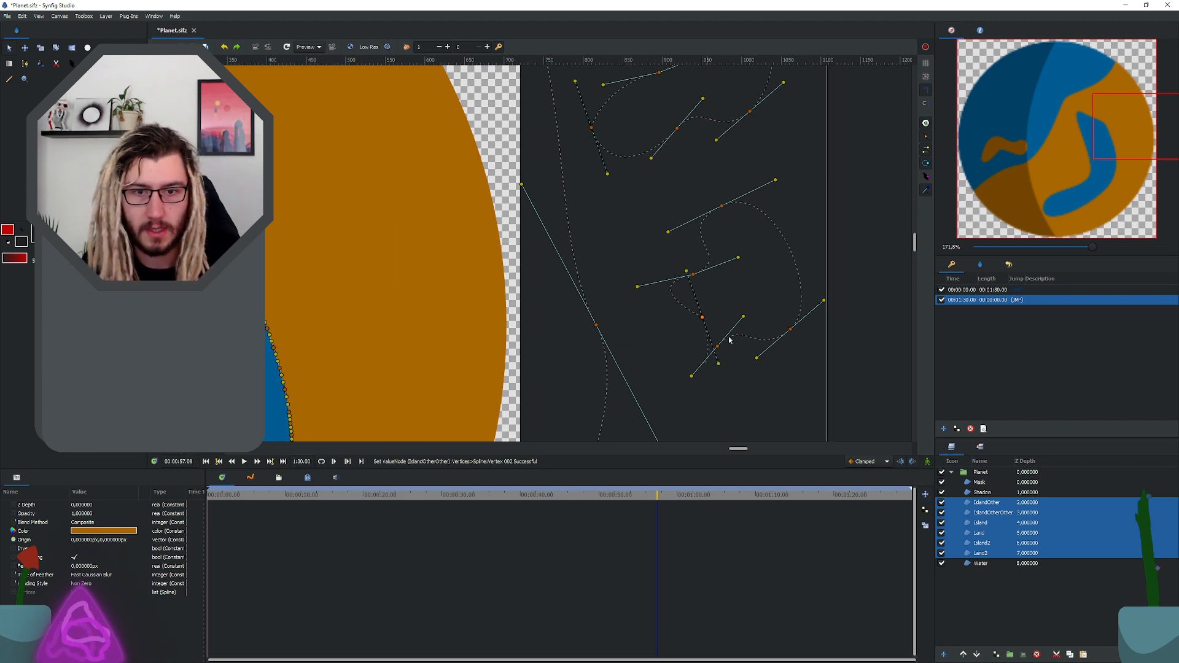
{"action": "left_click", "coordinate": [714, 347]}
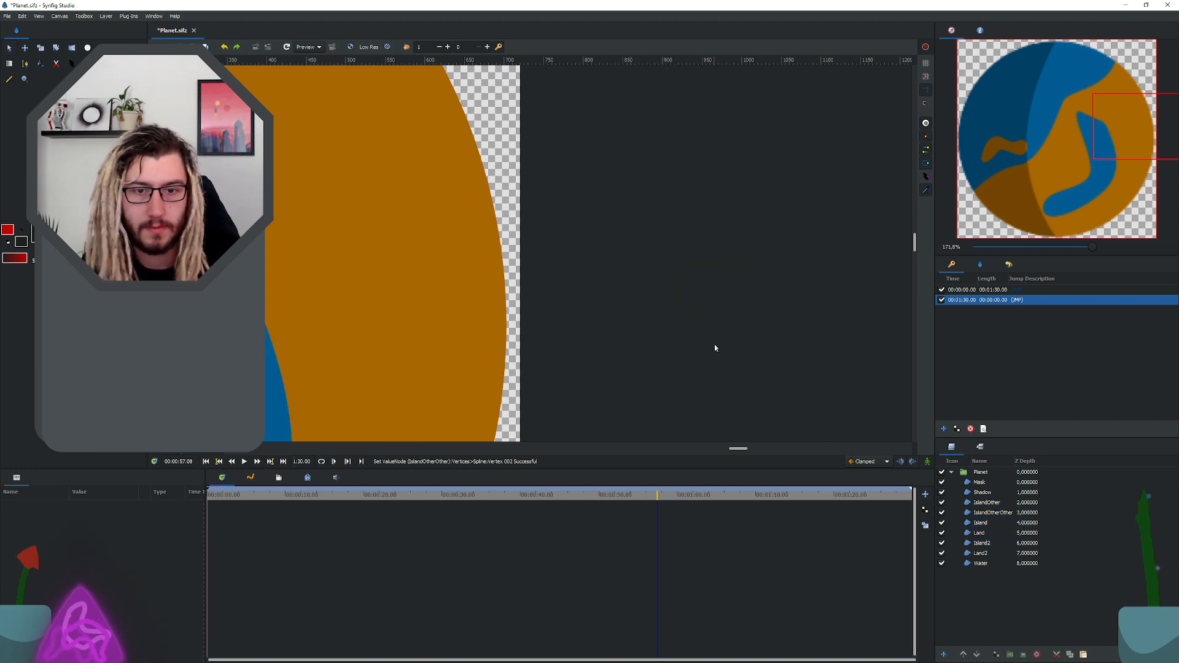
Step: Select only the IslandOtherOther layer and move its two lower-right vertices up and inward to make a smaller, more compact island
{"action": "left_click", "coordinate": [987, 502]}
{"action": "left_click", "coordinate": [992, 513]}
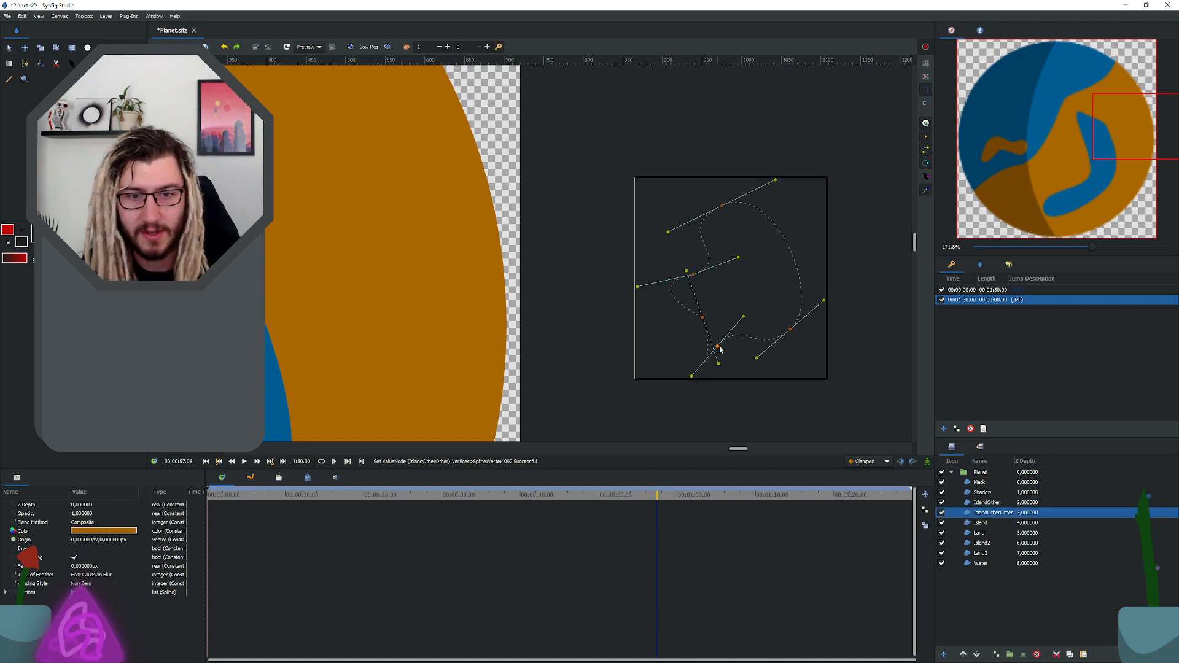
{"action": "left_click_drag", "start_coordinate": [718, 346], "coordinate": [759, 289]}
{"action": "left_click_drag", "start_coordinate": [791, 329], "coordinate": [757, 219]}
{"action": "left_click", "coordinate": [742, 265]}
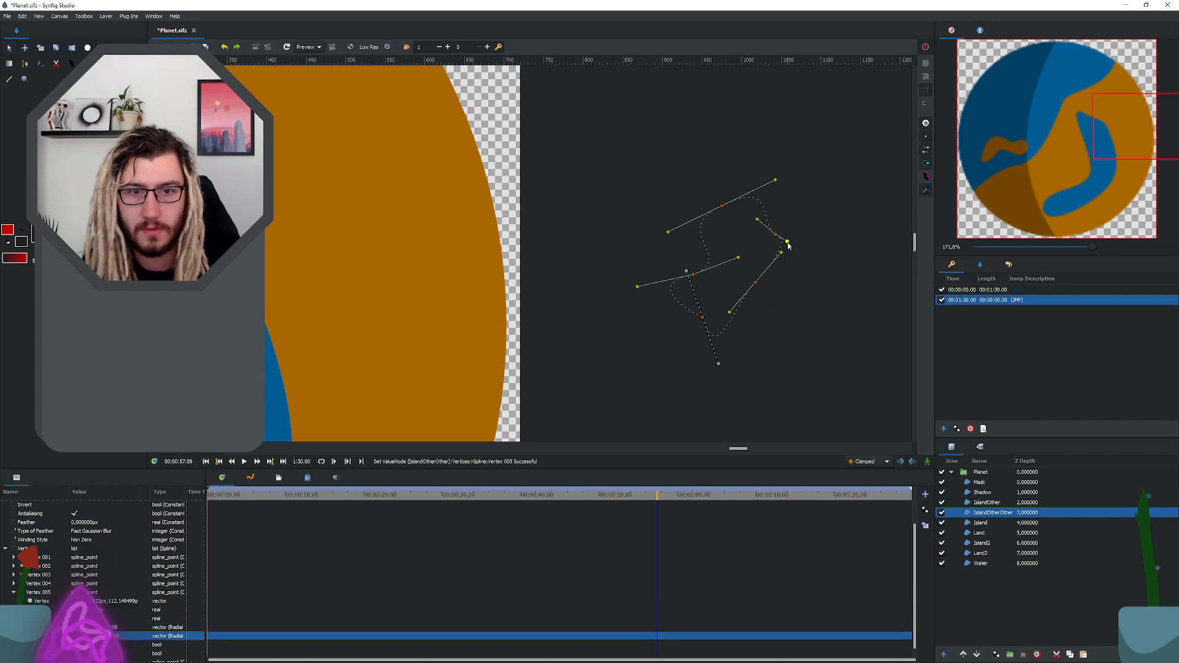
{"action": "scroll", "coordinate": [705, 288], "scroll_direction": "down", "scroll_amount": 5}
{"action": "scroll", "coordinate": [695, 295], "scroll_direction": "down", "scroll_amount": 5}
{"action": "left_click", "coordinate": [745, 308]}
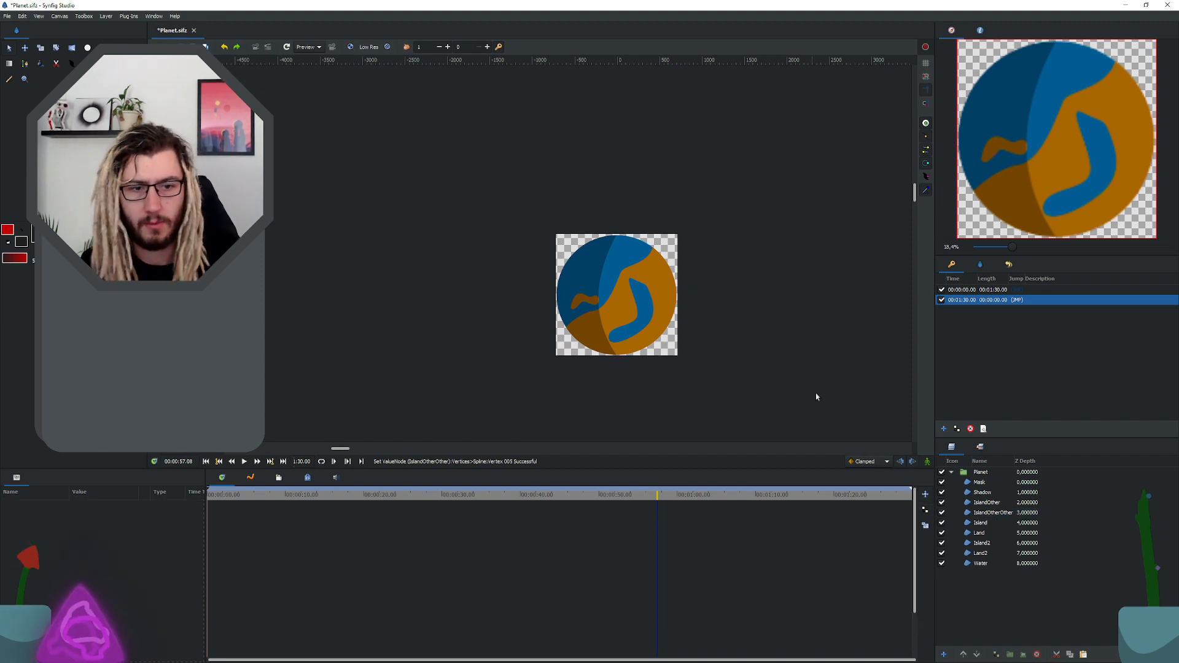
Step: Delete the Island2 and Land2 layers
{"action": "left_click", "coordinate": [657, 284]}
{"action": "left_click", "coordinate": [983, 542]}
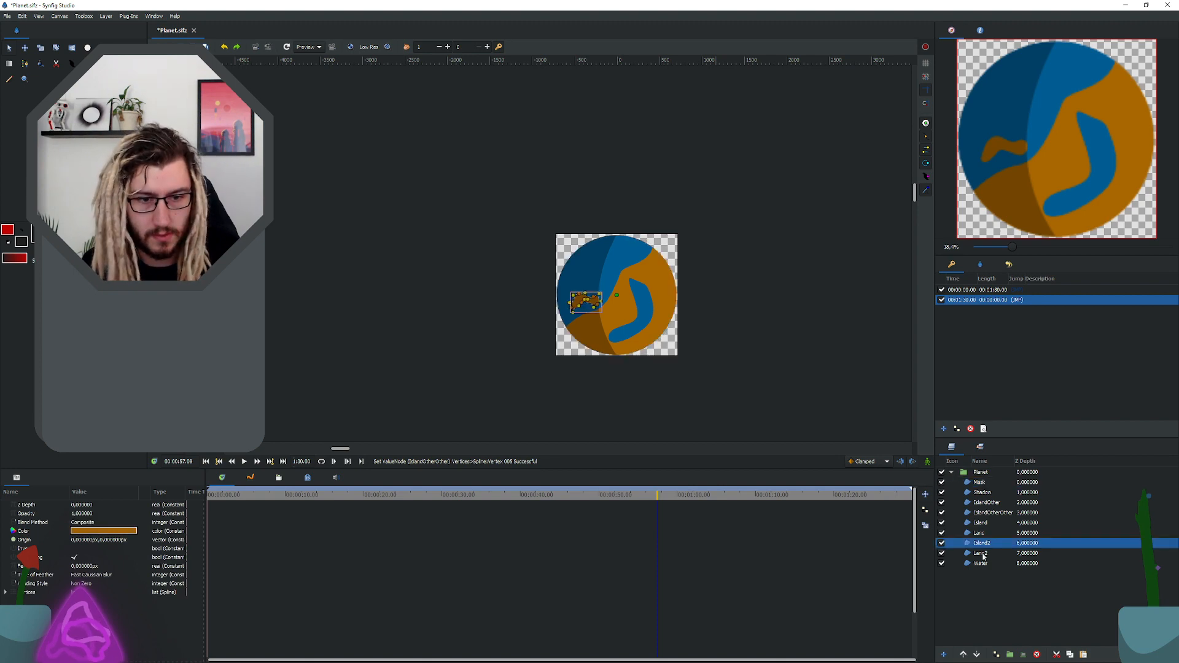
{"action": "left_click", "coordinate": [982, 552], "text": "ctrl"}
{"action": "key", "text": "Delete"}
Step: Swing the outer tangent of the Land shape's upper-right vertex steeply upward beyond the planet's edge and save the file
{"action": "left_click", "coordinate": [979, 533]}
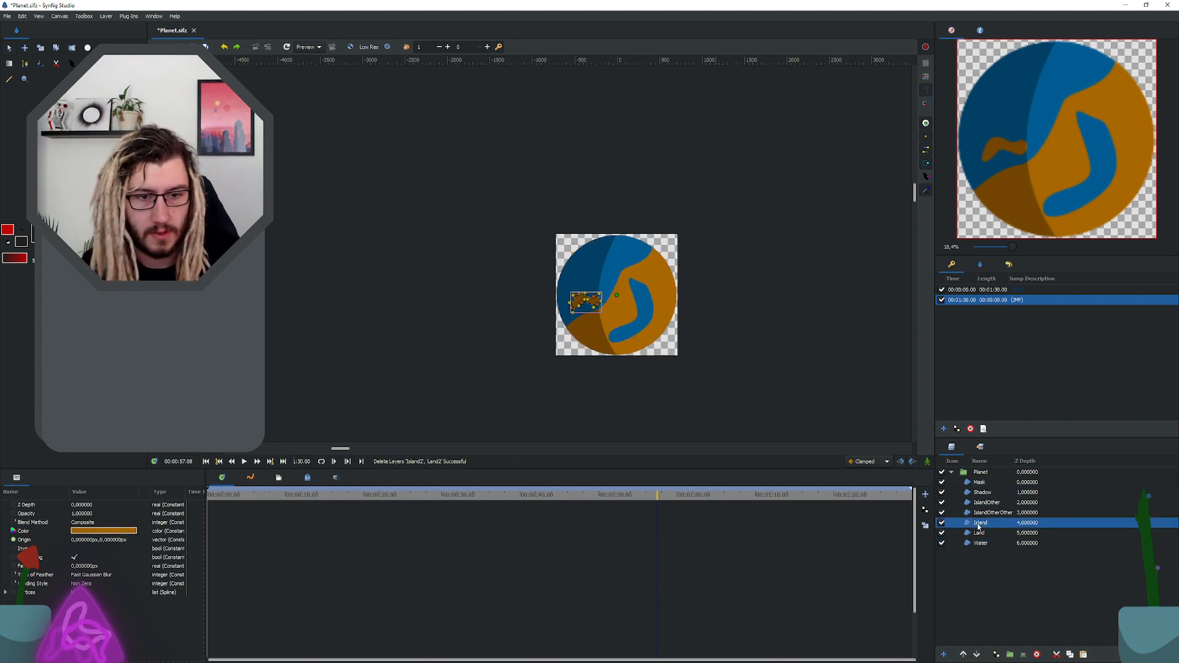
{"action": "scroll", "coordinate": [654, 240], "scroll_direction": "up", "scroll_amount": 3}
{"action": "scroll", "coordinate": [625, 220], "scroll_direction": "up", "scroll_amount": 11}
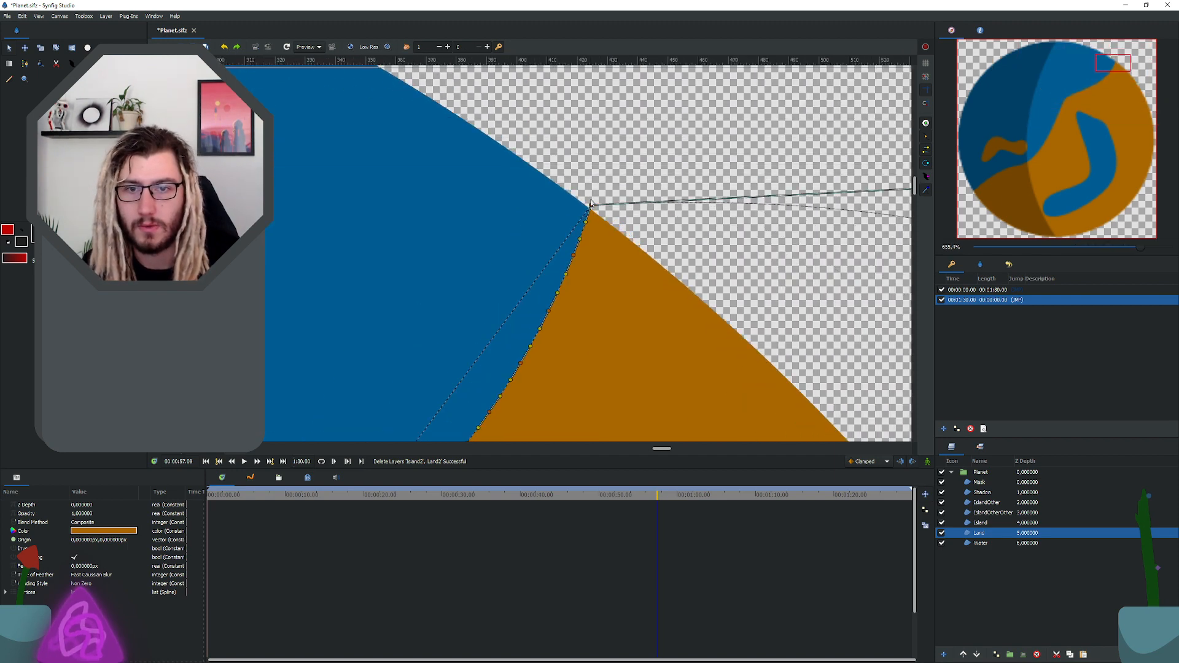
{"action": "scroll", "coordinate": [612, 234], "scroll_direction": "down", "scroll_amount": 6}
{"action": "scroll", "coordinate": [646, 229], "scroll_direction": "down", "scroll_amount": 1}
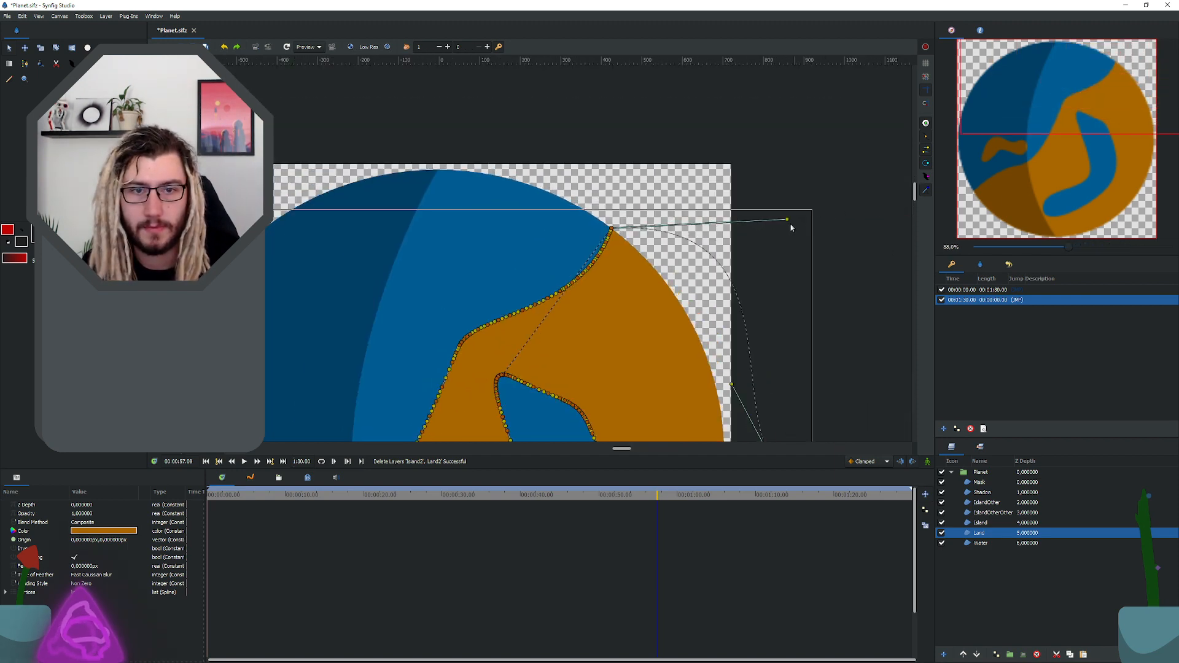
{"action": "left_click_drag", "start_coordinate": [786, 219], "coordinate": [707, 50]}
{"action": "scroll", "coordinate": [673, 121], "scroll_direction": "down", "scroll_amount": 3}
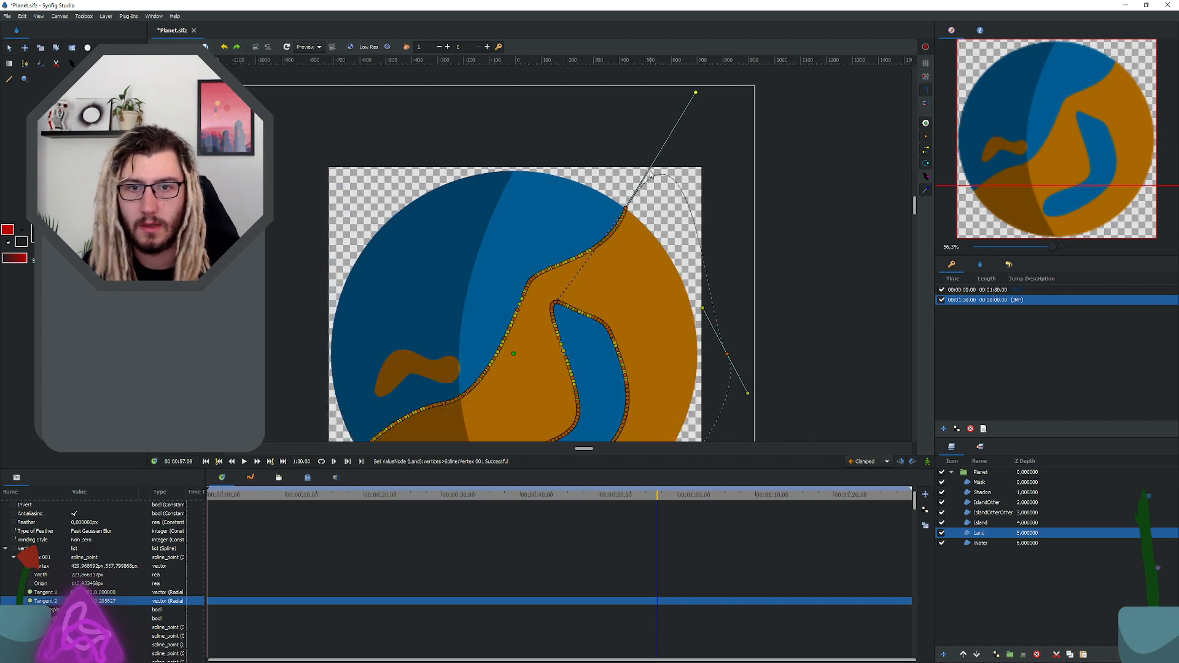
{"action": "left_click_drag", "start_coordinate": [689, 107], "coordinate": [698, 77]}
{"action": "scroll", "coordinate": [698, 290], "scroll_direction": "down", "scroll_amount": 4}
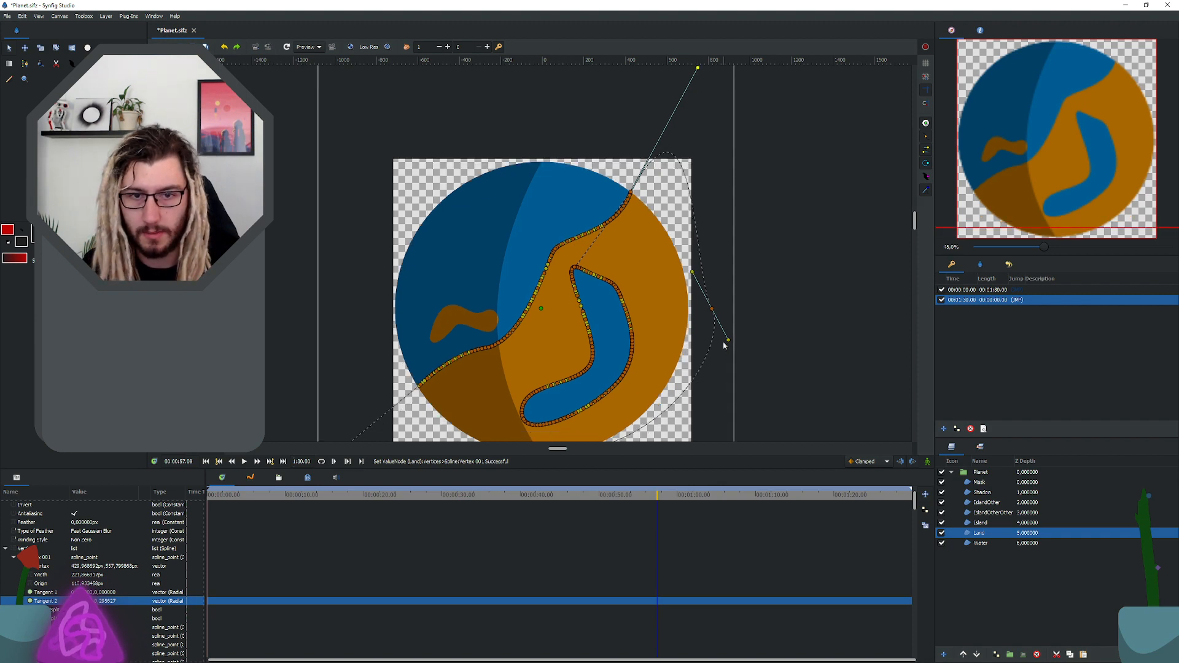
{"action": "left_click", "coordinate": [735, 367]}
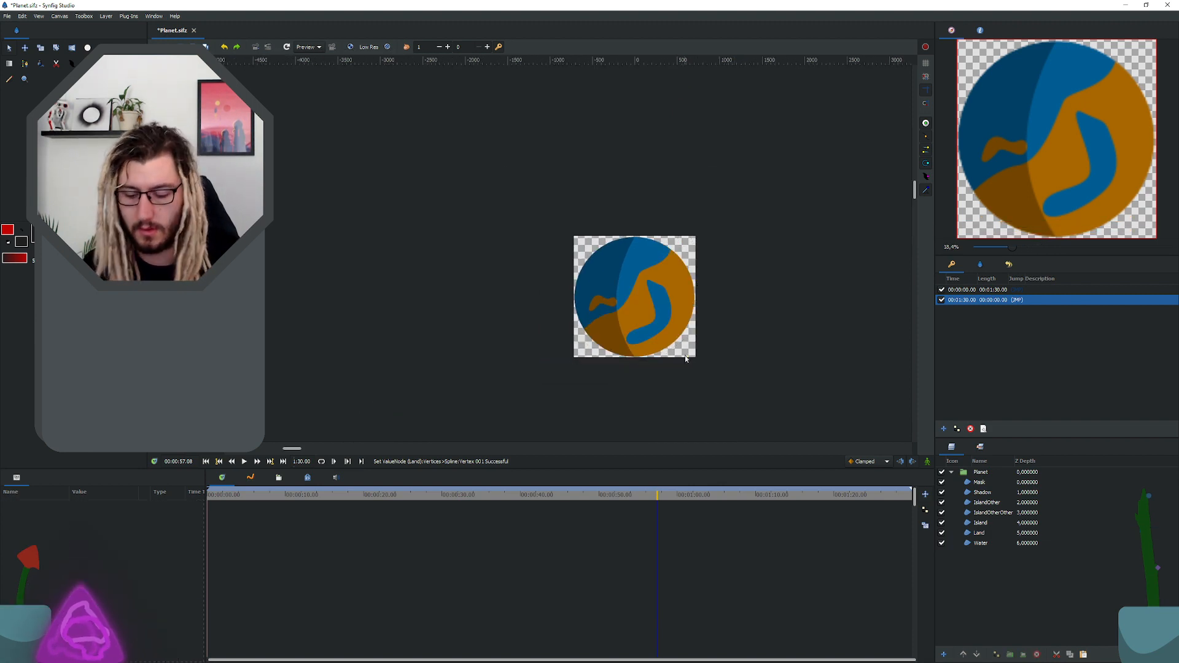
{"action": "key", "text": "ctrl+s"}
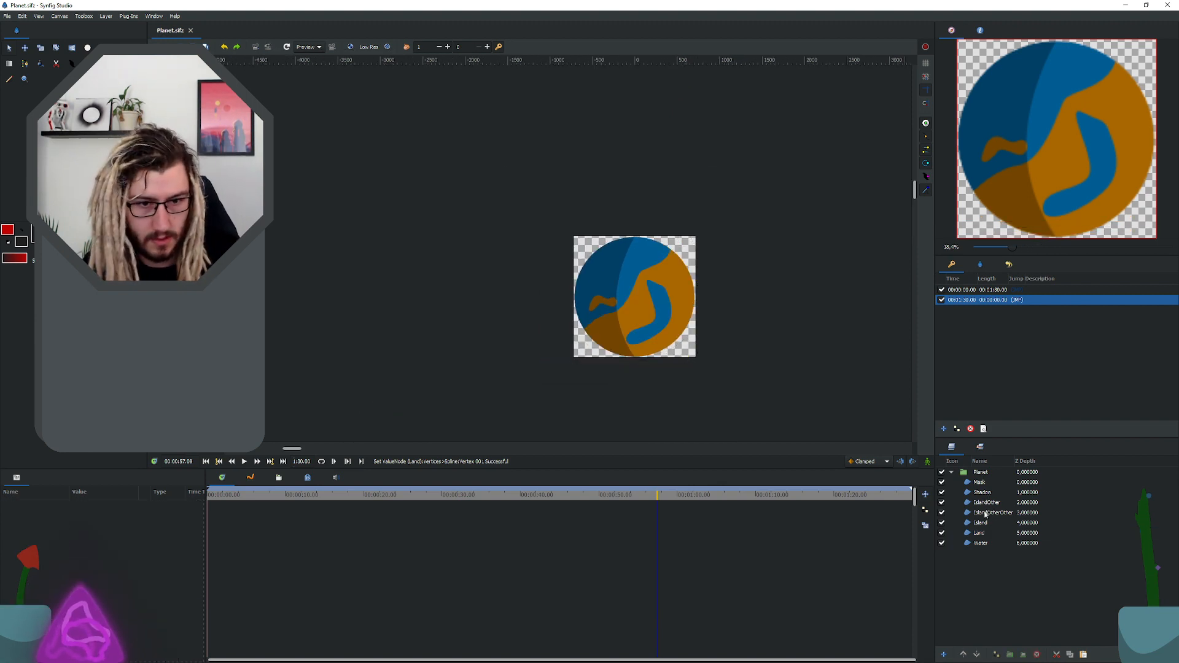
Step: Group the IslandOther, IslandOtherOther, Island and Land layers and name the group AllLand
{"action": "left_click_drag", "start_coordinate": [985, 502], "coordinate": [985, 535]}
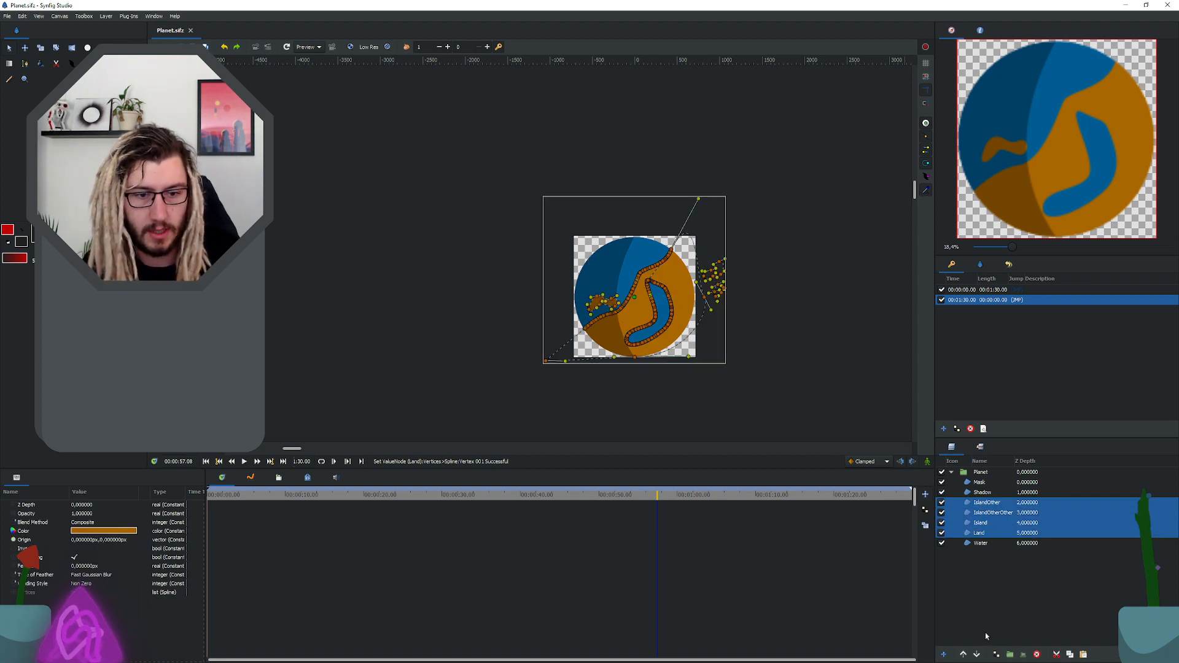
{"action": "left_click", "coordinate": [1012, 655]}
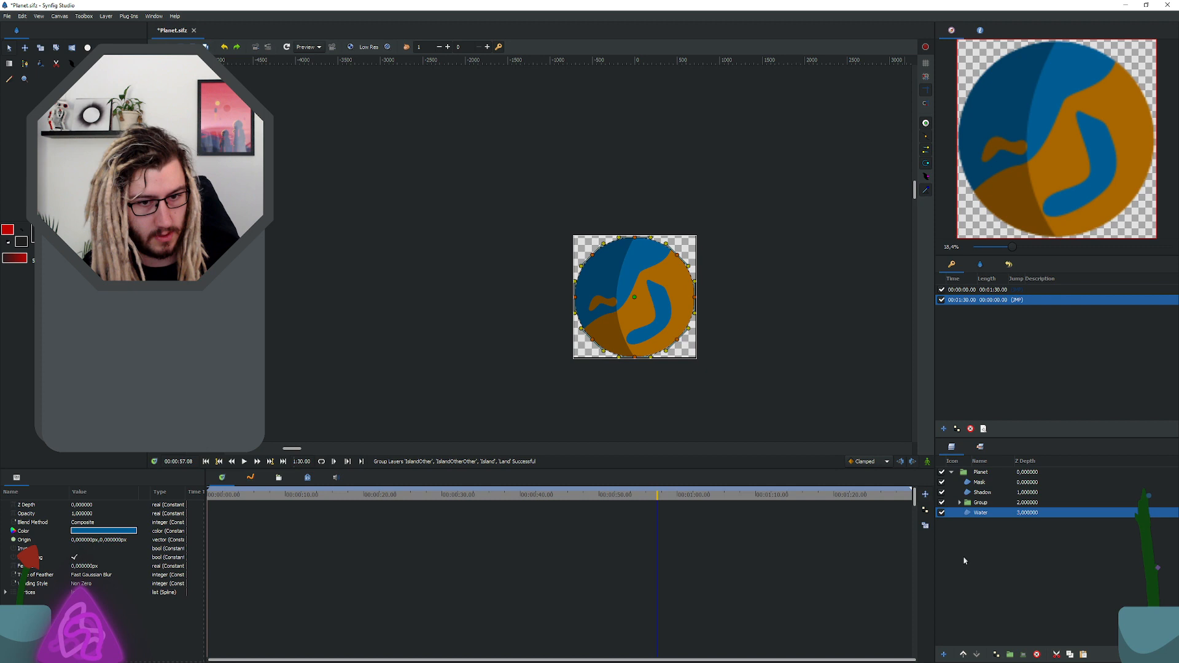
{"action": "double_click", "coordinate": [980, 502]}
{"action": "type", "text": "Land"}
{"action": "key", "text": "Return"}
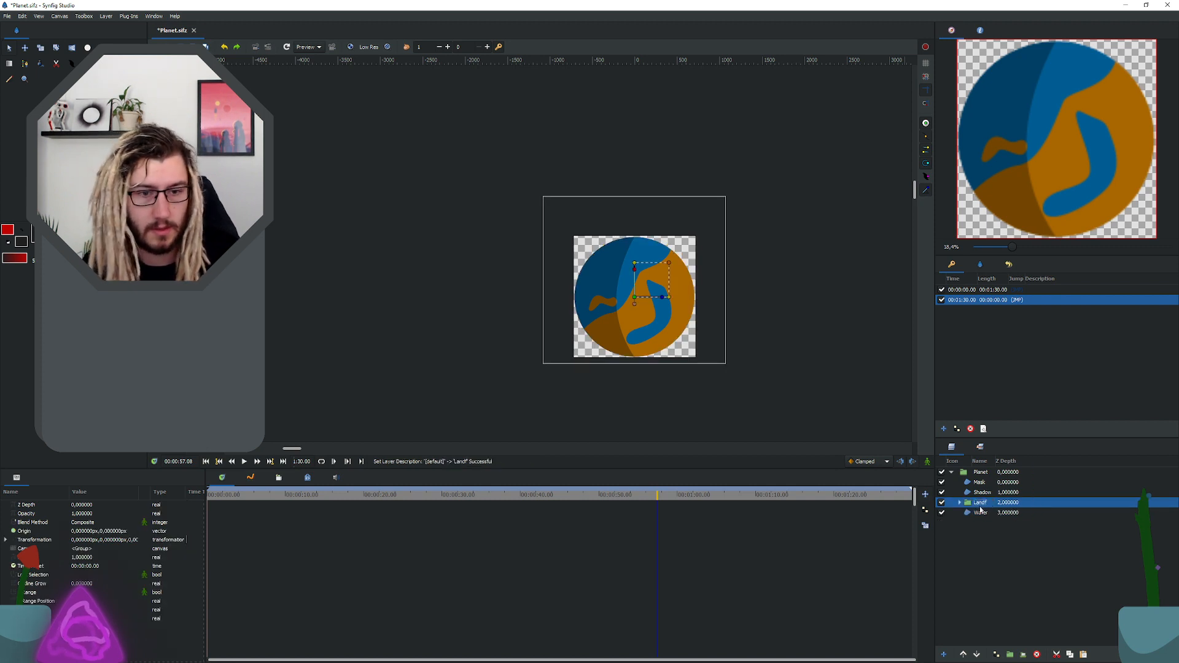
{"action": "left_click", "coordinate": [981, 504]}
{"action": "left_click", "coordinate": [989, 502]}
{"action": "type", "text": "All"}
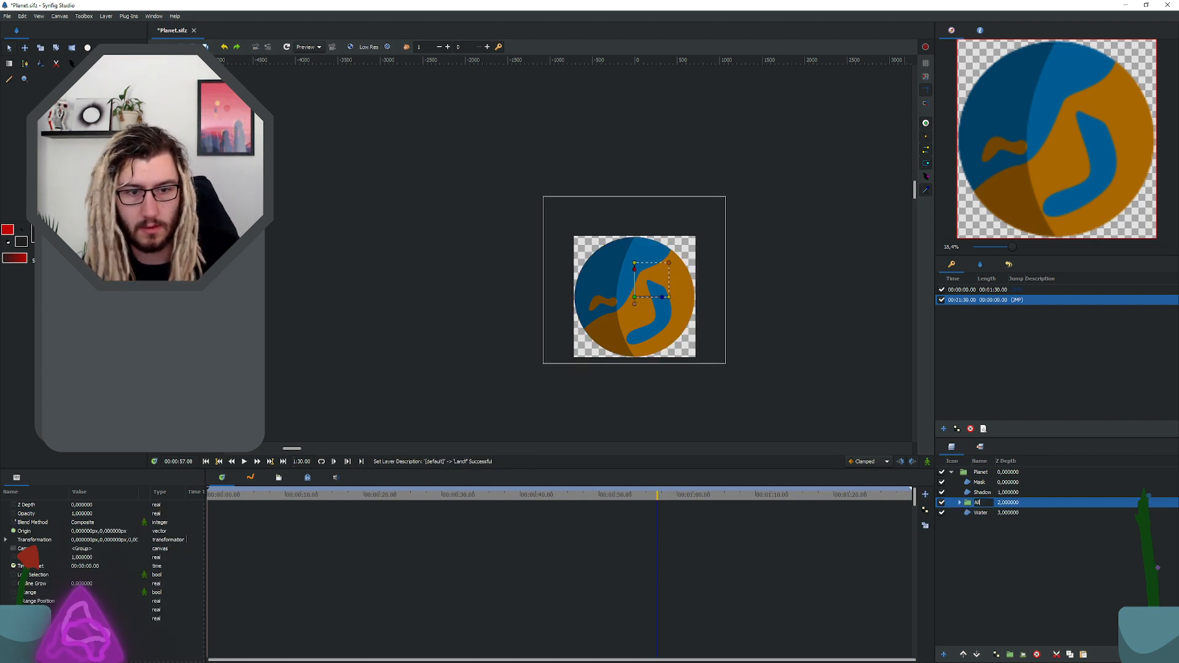
{"action": "type", "text": "Land"}
{"action": "key", "text": "Return"}
Step: Expand the AllLand group to show its layers, keep the group selected and save the file
{"action": "left_click", "coordinate": [960, 502]}
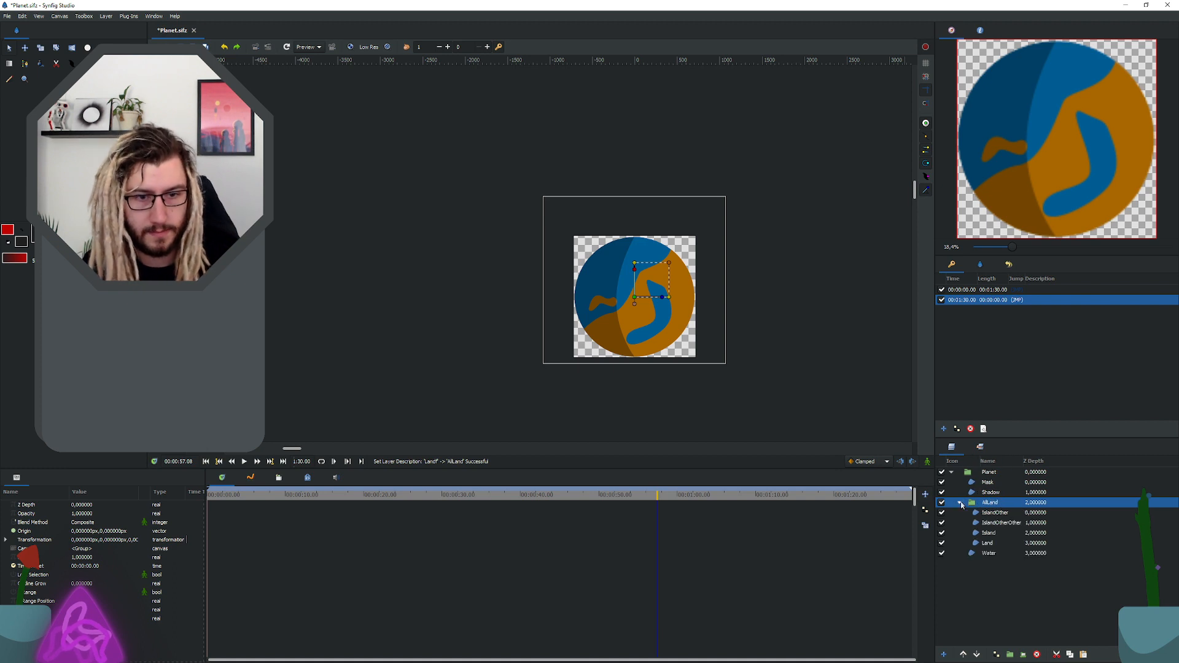
{"action": "left_click", "coordinate": [985, 513]}
{"action": "left_click", "coordinate": [987, 504]}
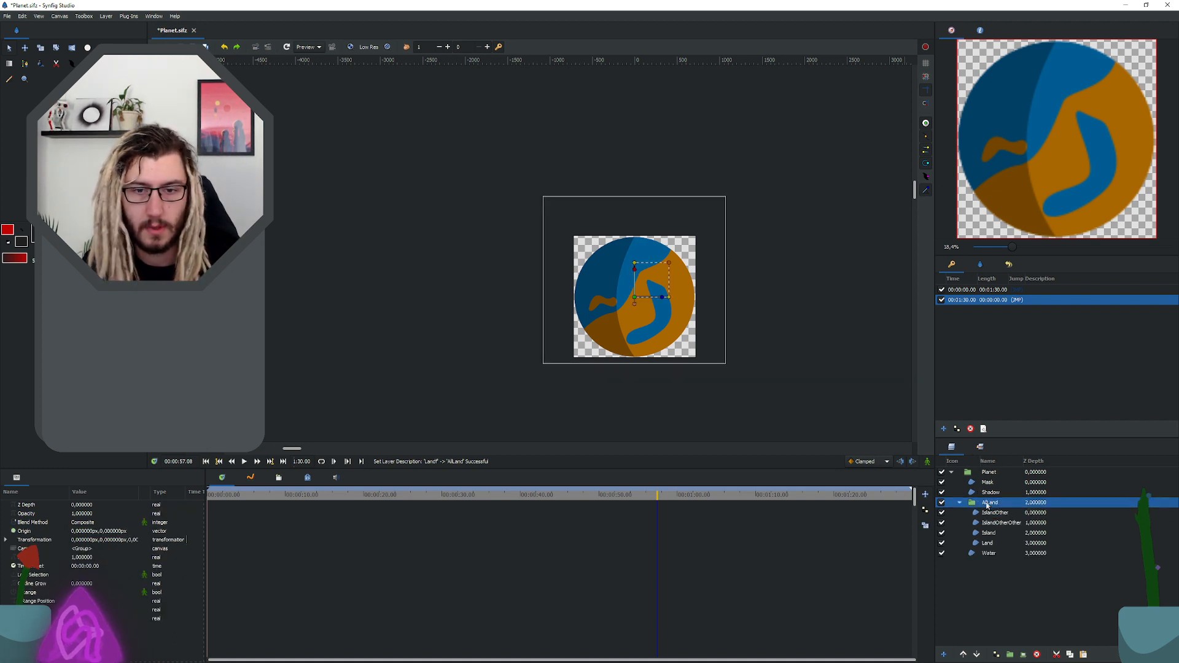
{"action": "key", "text": "ctrl+s"}
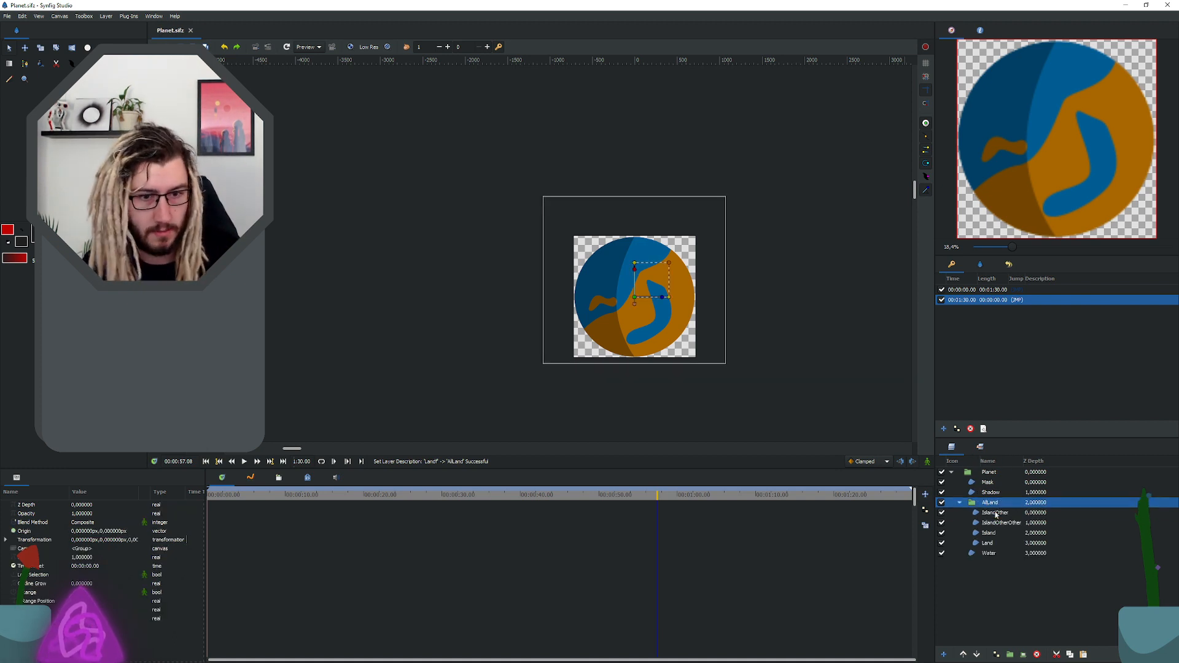
Step: Duplicate the AllLand group and rename the upper copy AllLand2
{"action": "right_click", "coordinate": [995, 504]}
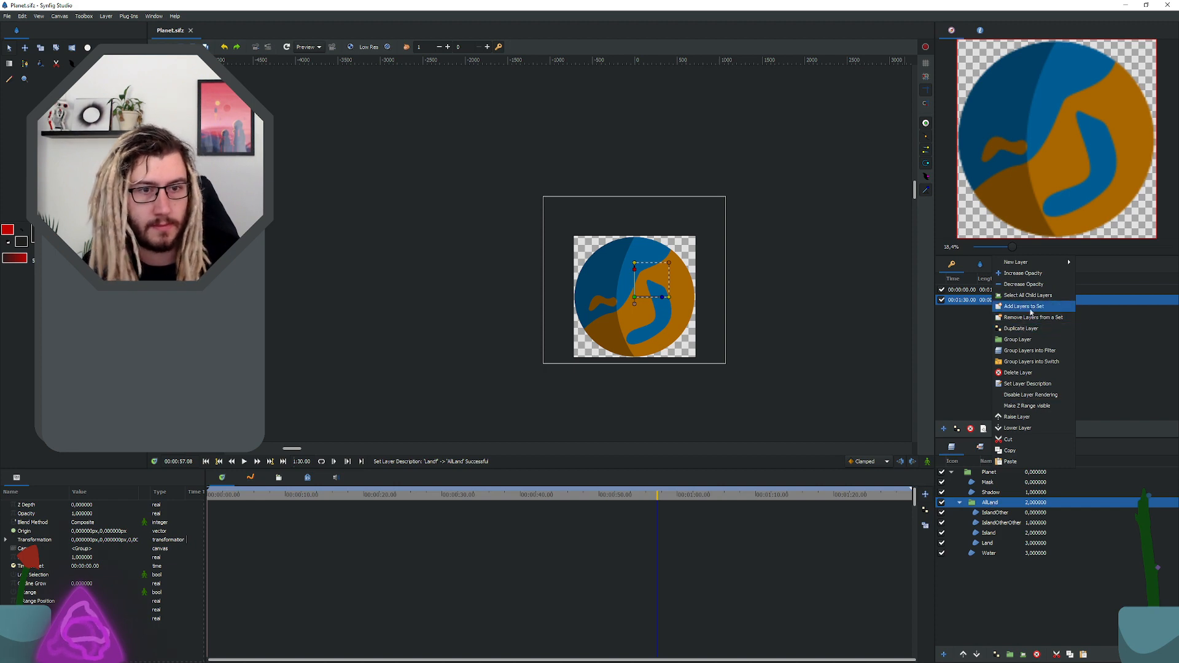
{"action": "left_click", "coordinate": [1033, 330]}
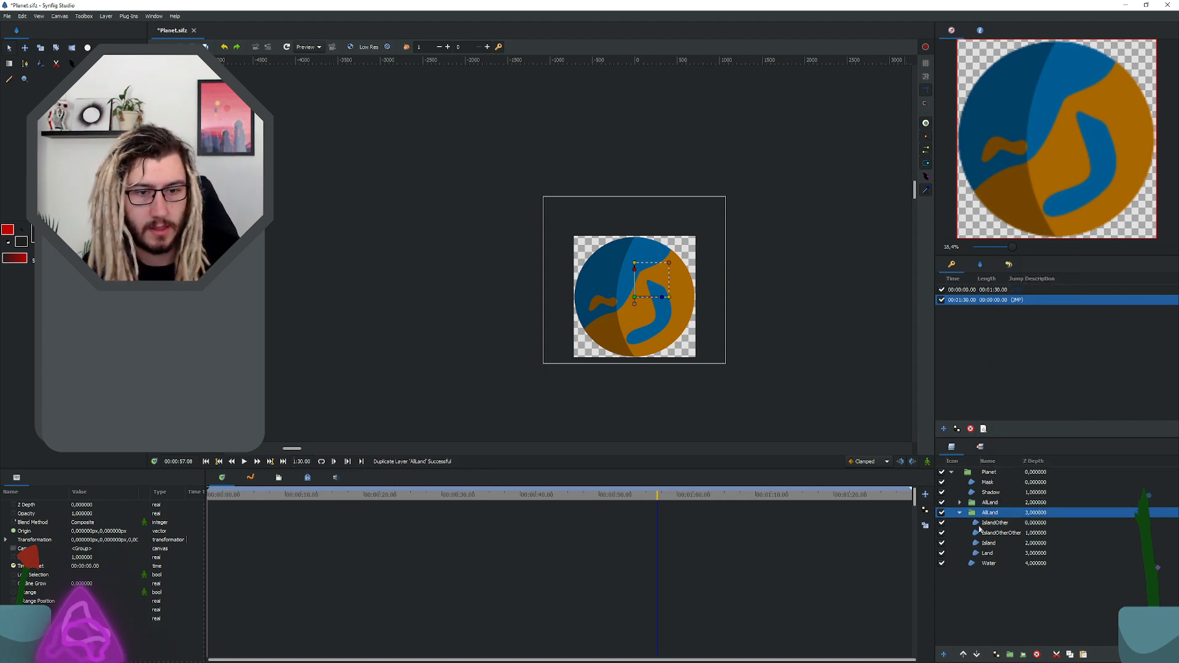
{"action": "left_click", "coordinate": [959, 512]}
{"action": "left_click", "coordinate": [992, 503]}
{"action": "left_click", "coordinate": [992, 504]}
{"action": "left_click", "coordinate": [1003, 503]}
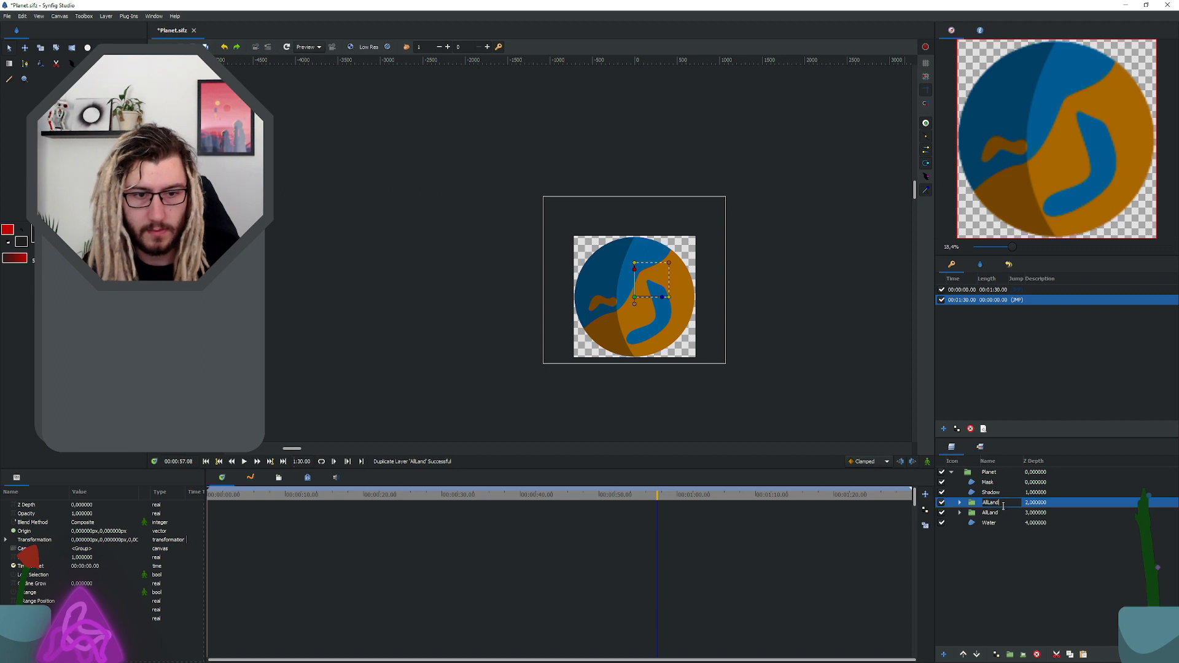
{"action": "type", "text": "2"}
{"action": "key", "text": "Return"}
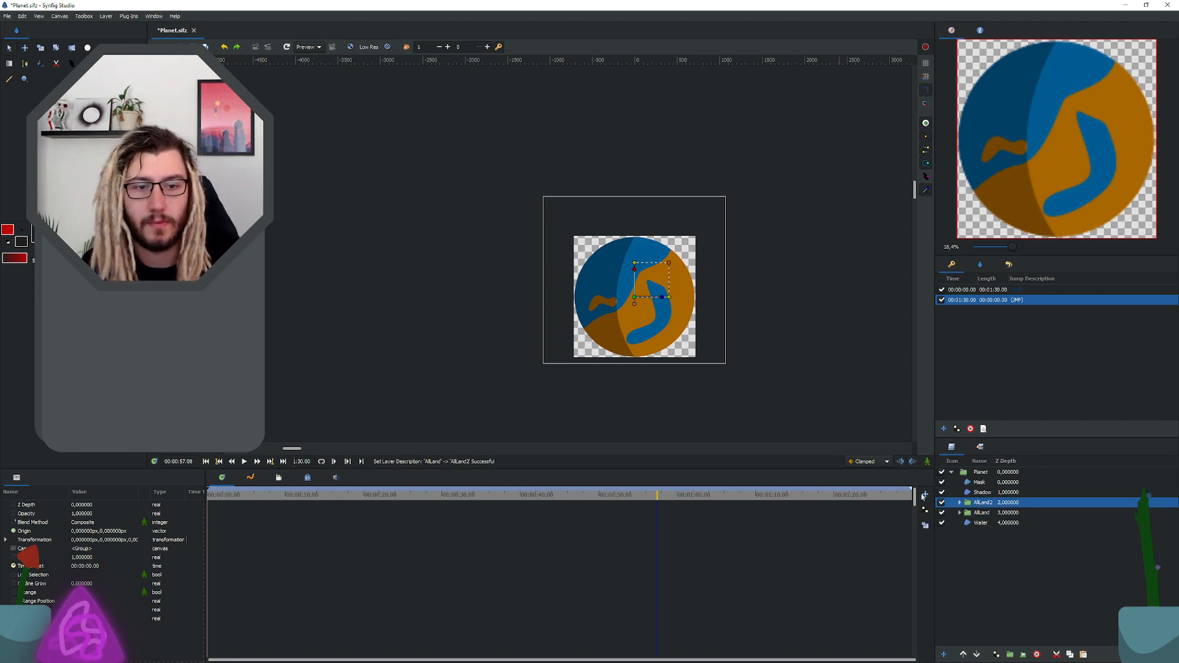
Step: Turn on animate mode and move the AllLand2 group horizontally off the planet's left side to about -3077 px at 00:00:57.00
{"action": "left_click", "coordinate": [960, 503]}
{"action": "right_click", "coordinate": [999, 506]}
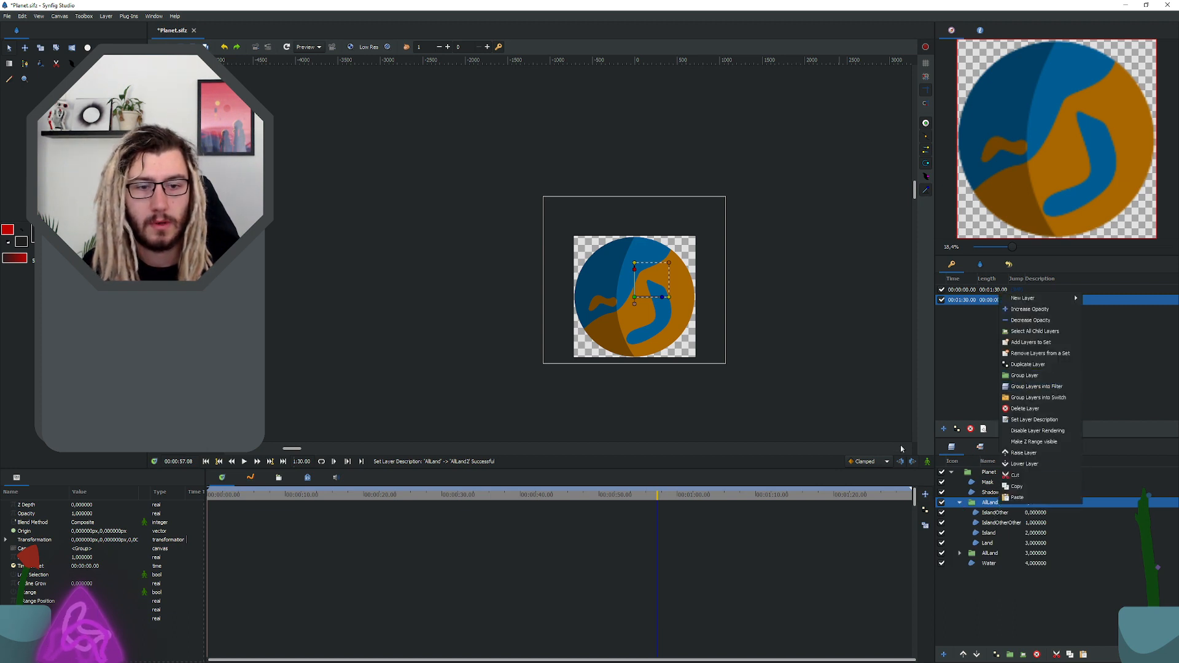
{"action": "left_click", "coordinate": [928, 465]}
{"action": "left_click", "coordinate": [927, 461]}
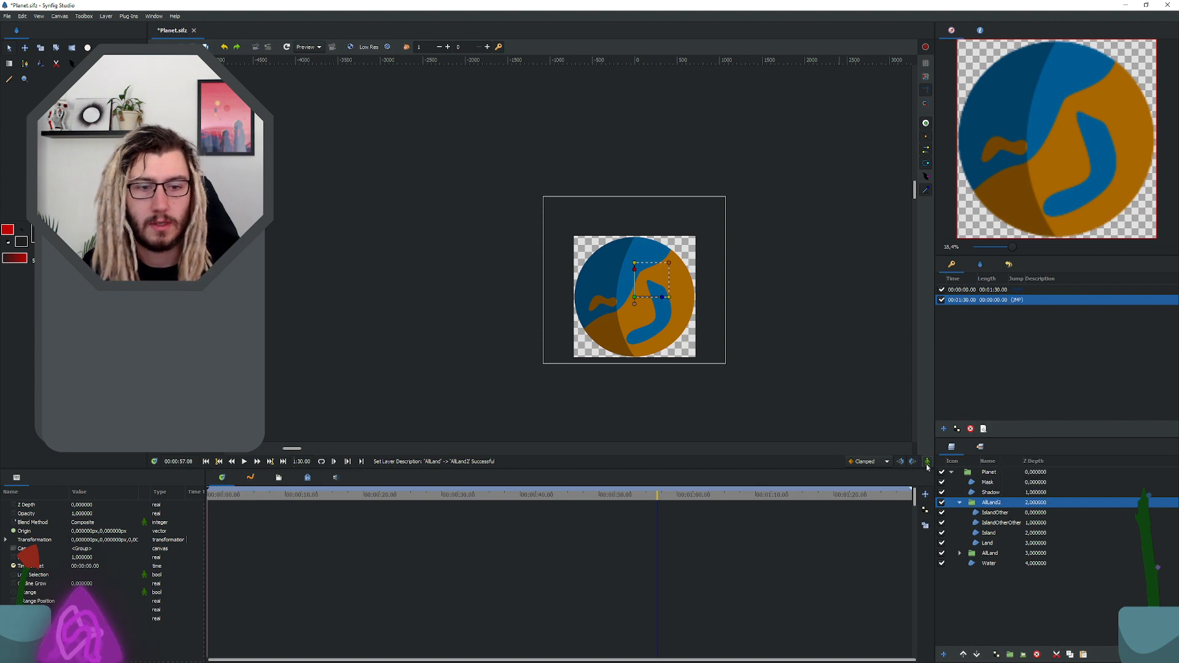
{"action": "scroll", "coordinate": [638, 280], "scroll_direction": "up", "scroll_amount": 3}
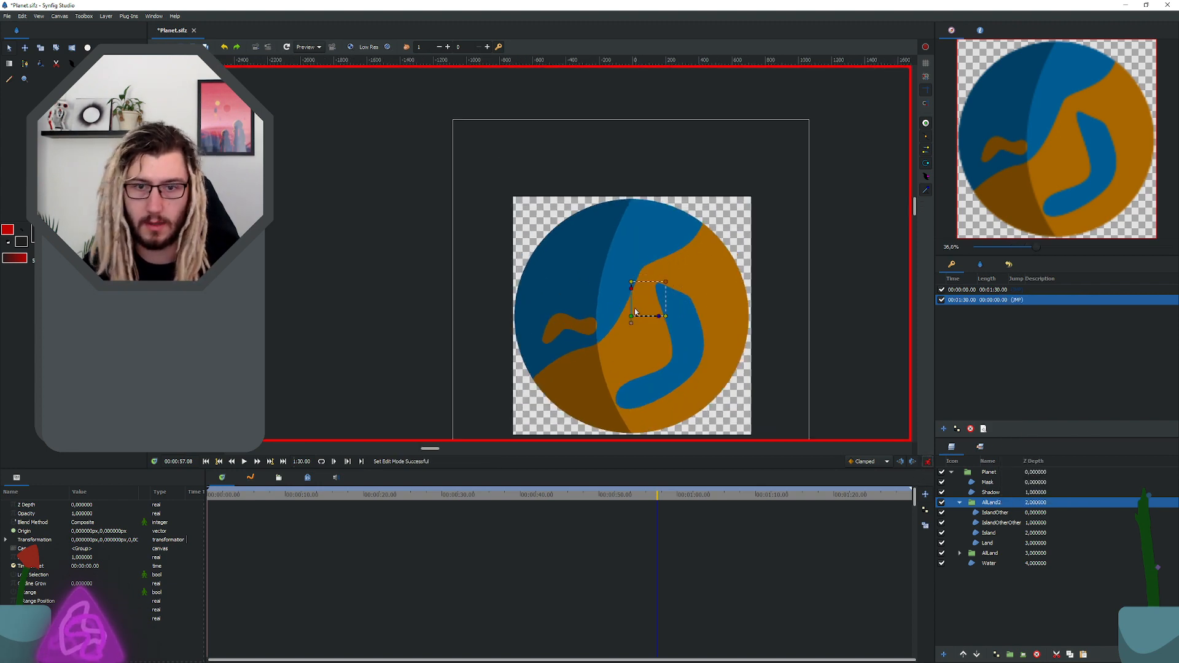
{"action": "scroll", "coordinate": [636, 310], "scroll_direction": "down", "scroll_amount": 1}
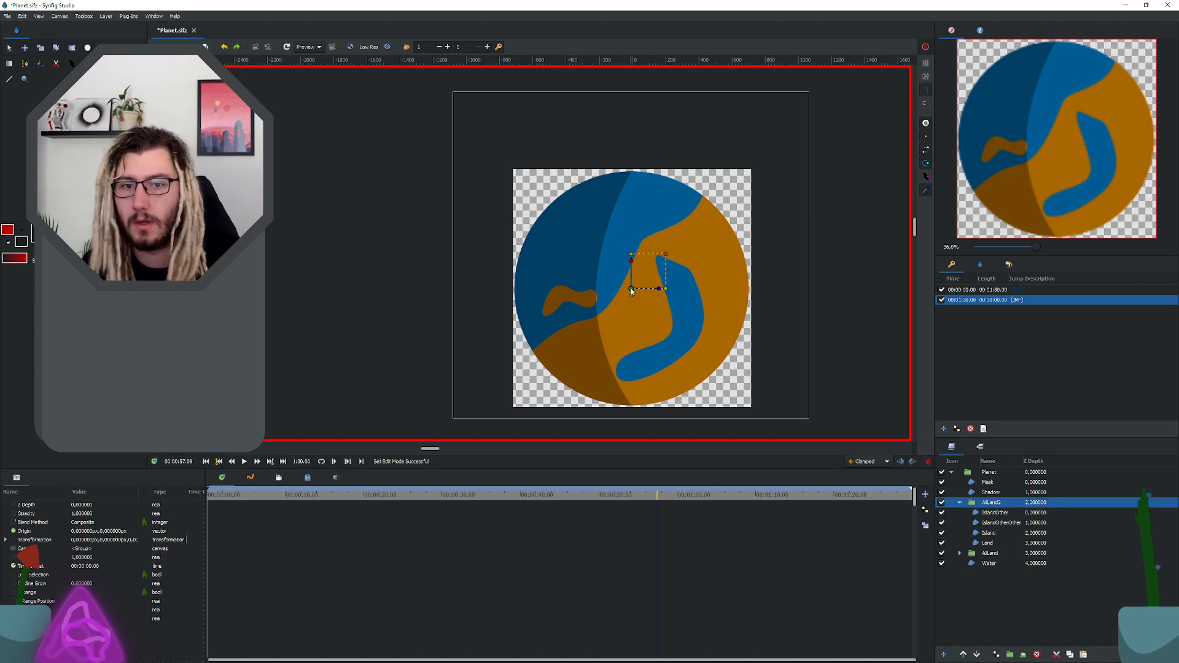
{"action": "left_click_drag", "start_coordinate": [631, 291], "coordinate": [309, 289]}
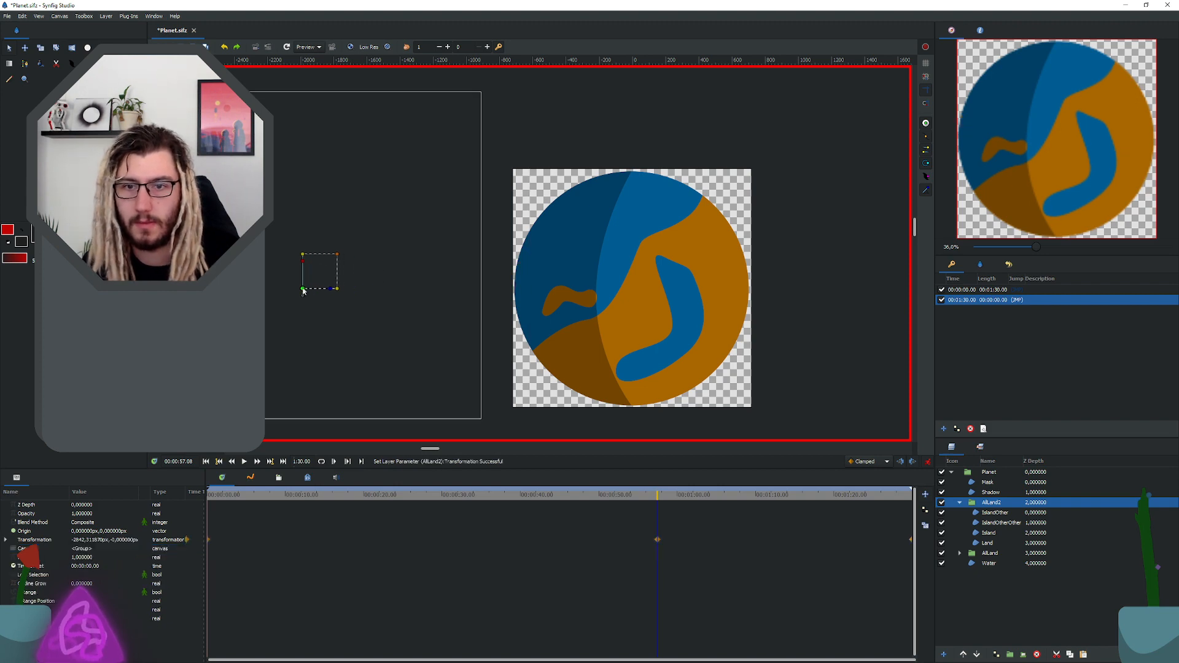
{"action": "left_click_drag", "start_coordinate": [303, 291], "coordinate": [274, 289]}
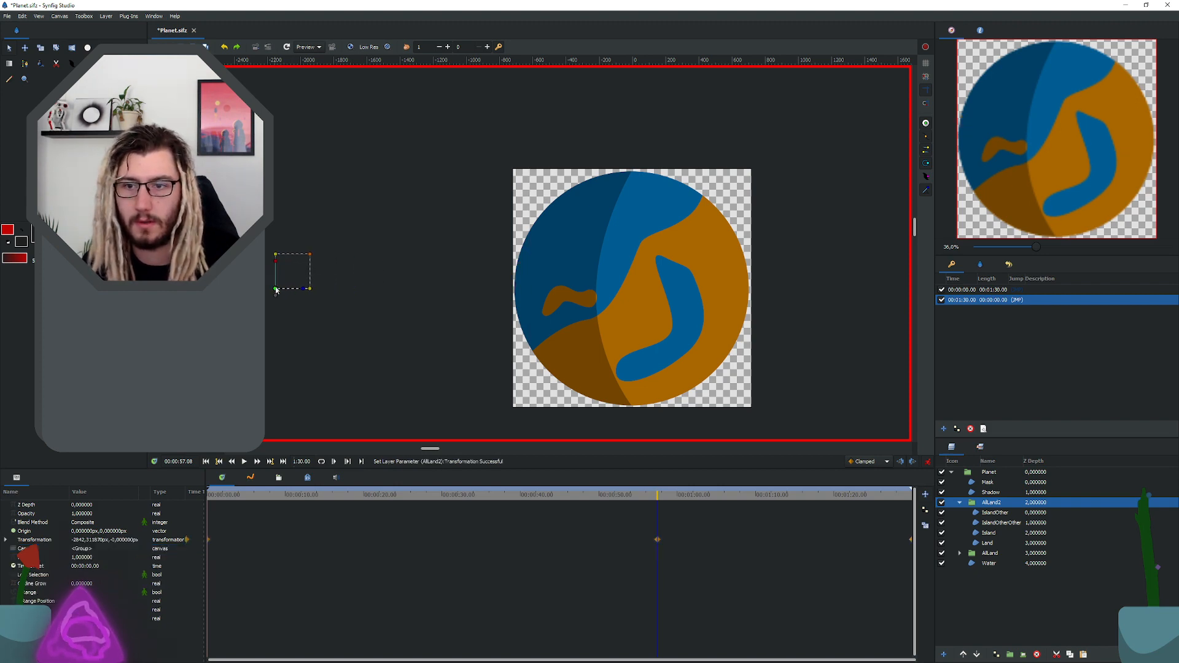
{"action": "scroll", "coordinate": [420, 229], "scroll_direction": "down", "scroll_amount": 2}
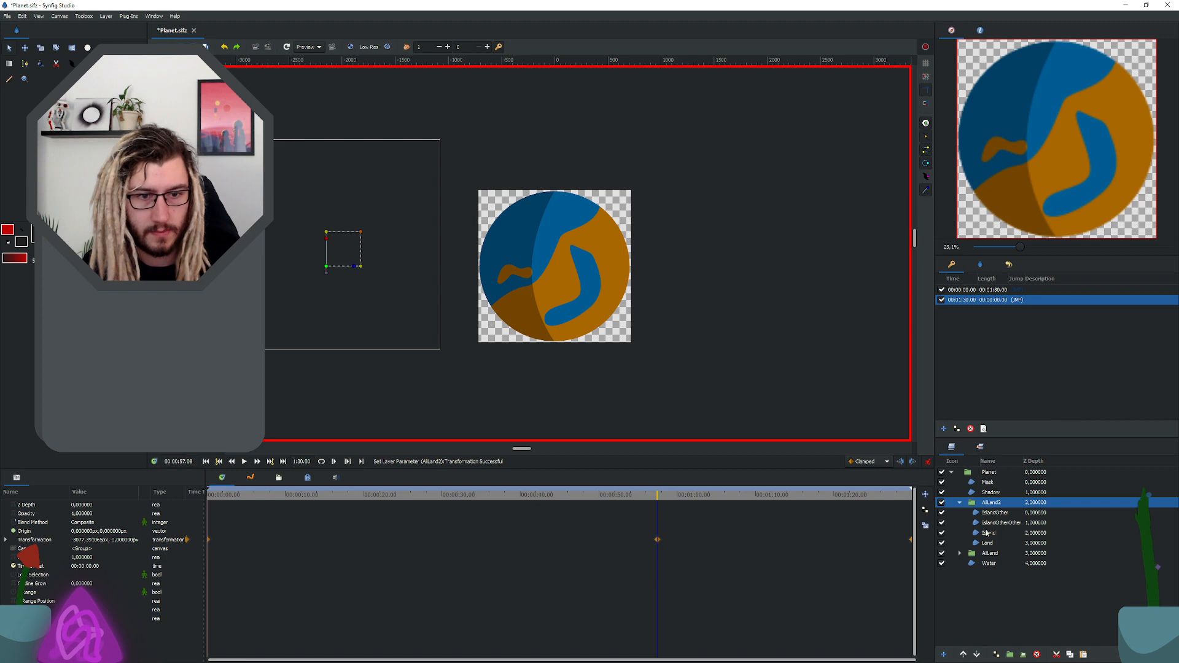
Step: Undo the animated move of the AllLand2 group and turn off animate mode
{"action": "key", "text": "ctrl+z"}
{"action": "key", "text": "ctrl+z"}
{"action": "key", "text": "ctrl+z"}
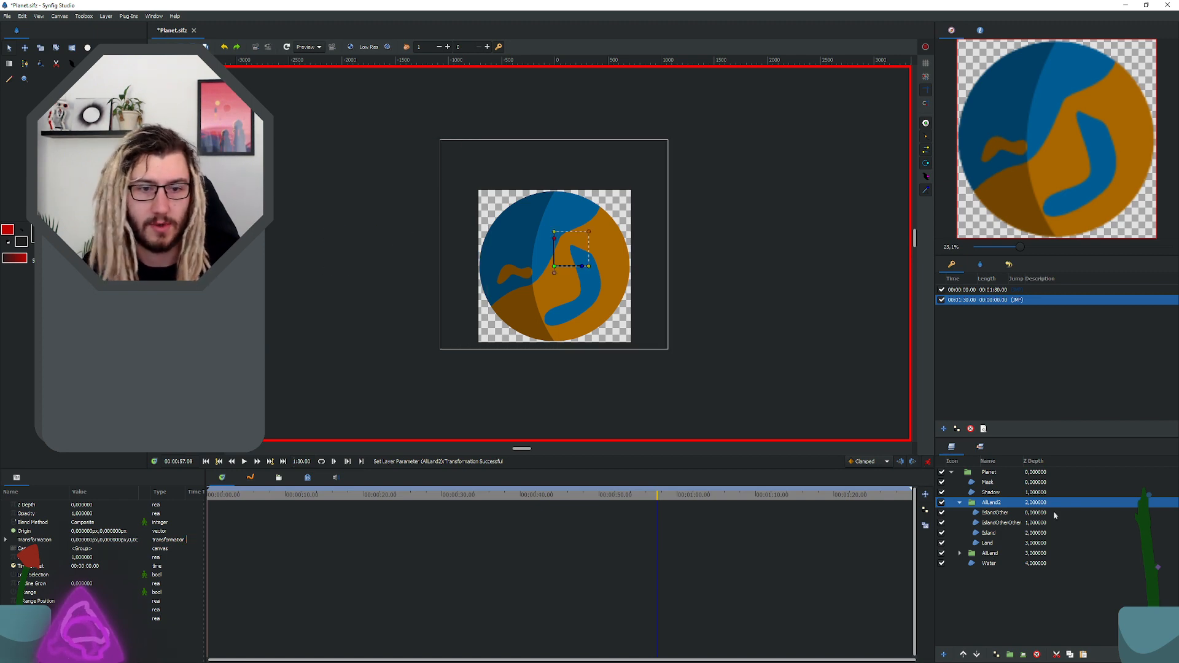
{"action": "left_click", "coordinate": [927, 462]}
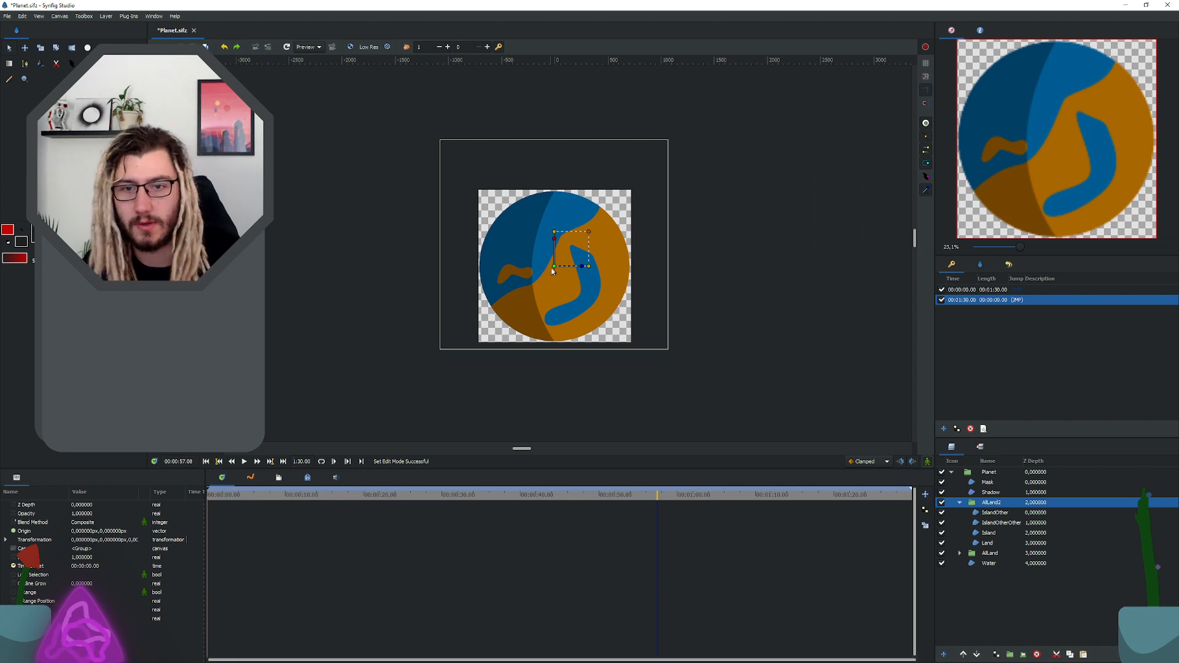
{"action": "left_click_drag", "start_coordinate": [555, 265], "coordinate": [350, 267]}
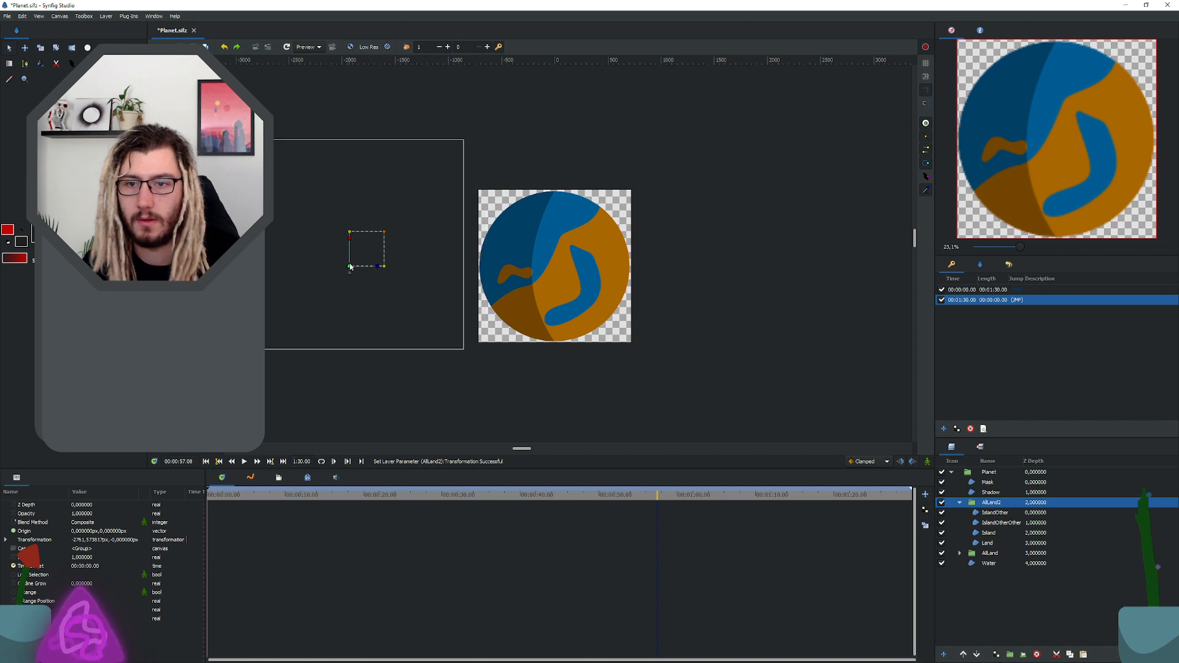
{"action": "key", "text": "ctrl+z"}
{"action": "key", "text": "ctrl+z"}
{"action": "key", "text": "ctrl+z"}
{"action": "key", "text": "ctrl+z"}
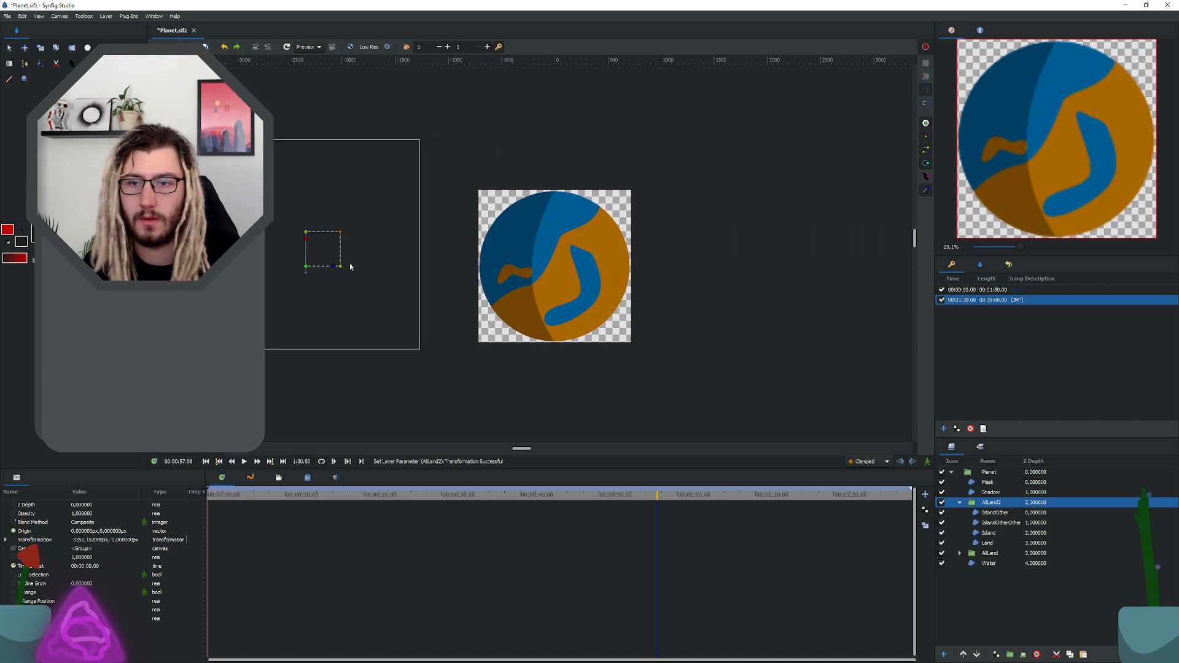
{"action": "key", "text": "ctrl+z"}
Step: Move AllLand2 horizontally off the planet's left side so its bounding box meets the original land's edge, without animating it
{"action": "left_click_drag", "start_coordinate": [555, 268], "coordinate": [325, 270]}
{"action": "right_click", "coordinate": [340, 271]}
{"action": "left_click", "coordinate": [335, 271]}
Step: Try to move AllLand2 and AllLand together by selecting both groups with all their layers, and undo the resulting shift
{"action": "left_click", "coordinate": [1005, 524]}
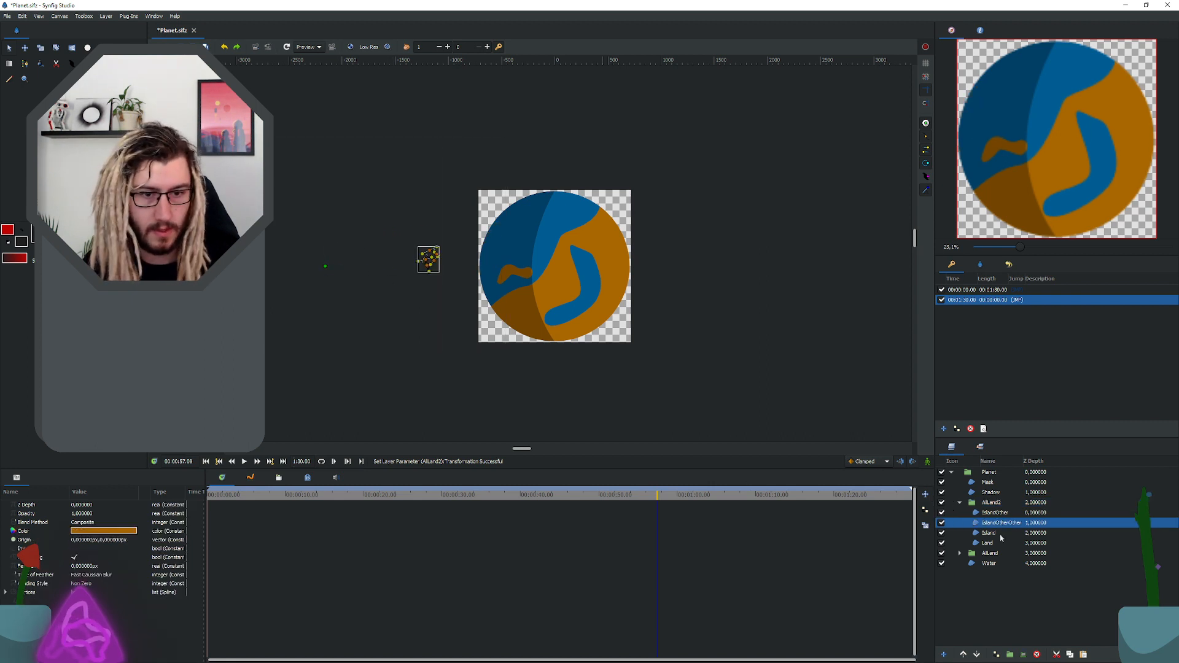
{"action": "left_click", "coordinate": [997, 513], "text": "ctrl"}
{"action": "left_click", "coordinate": [993, 543], "text": "shift"}
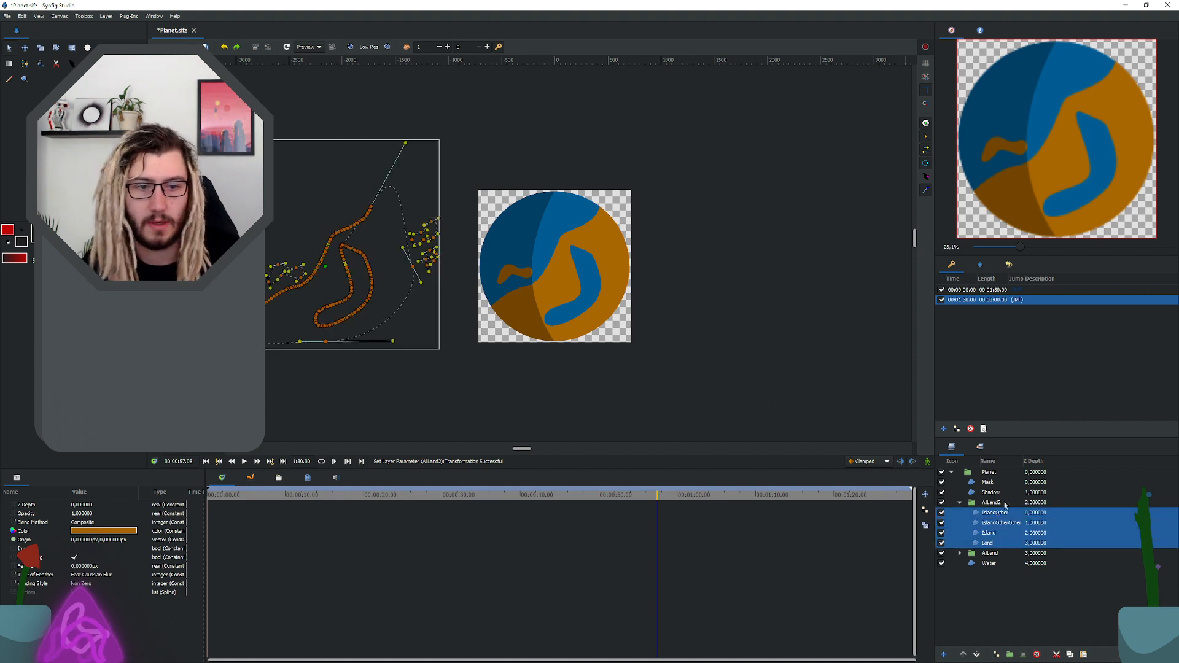
{"action": "left_click", "coordinate": [1005, 503]}
{"action": "left_click", "coordinate": [988, 544], "text": "shift"}
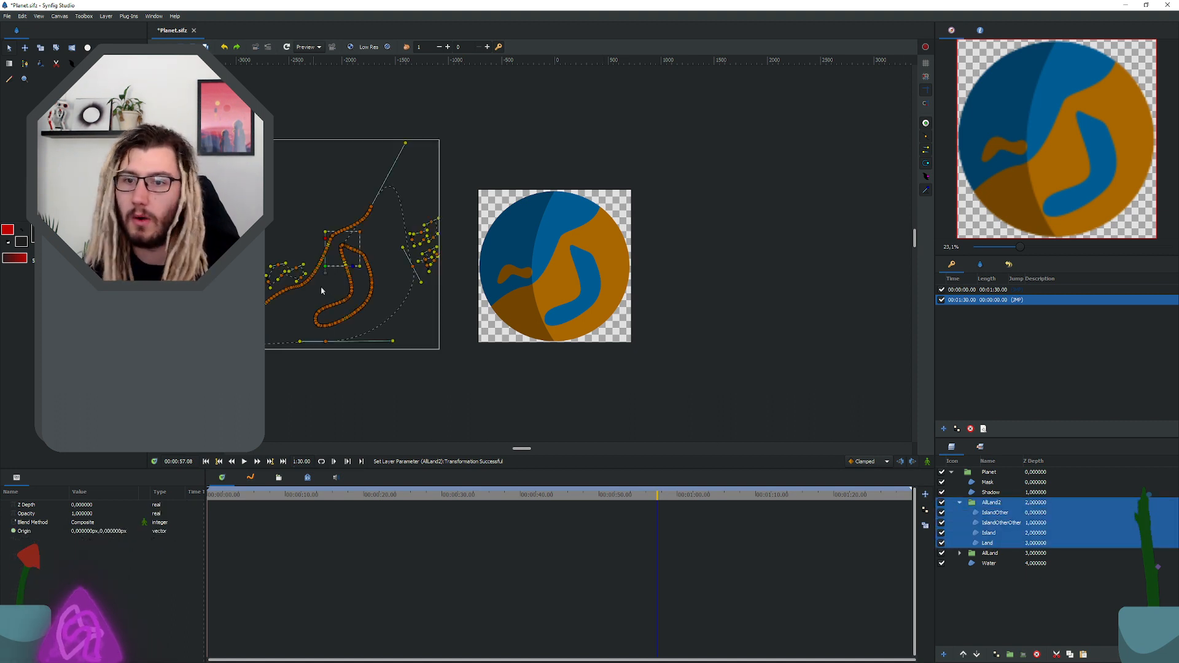
{"action": "left_click", "coordinate": [959, 554]}
{"action": "left_click", "coordinate": [1008, 586], "text": "shift"}
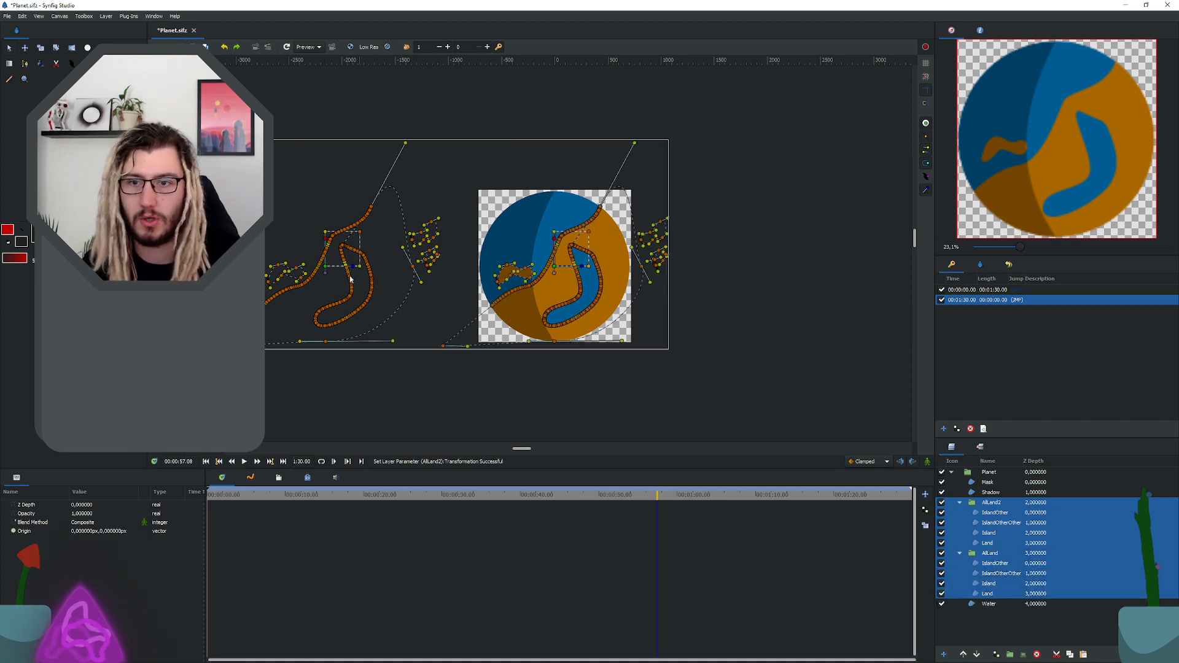
{"action": "left_click_drag", "start_coordinate": [325, 269], "coordinate": [312, 269]}
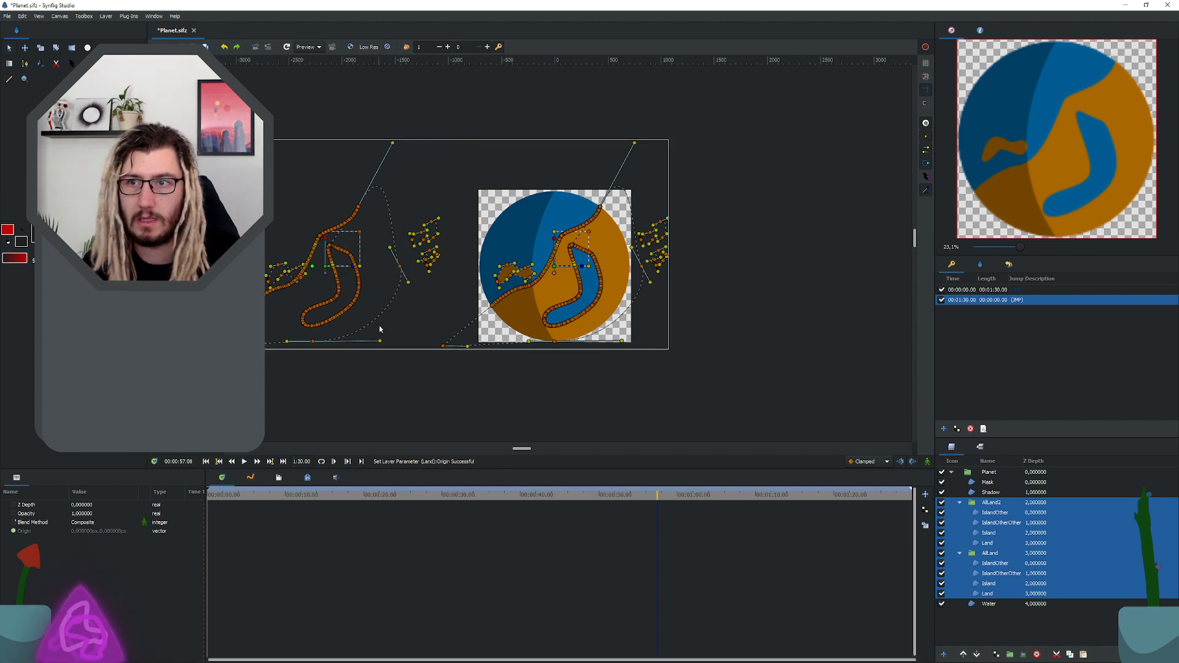
{"action": "key", "text": "ctrl+z"}
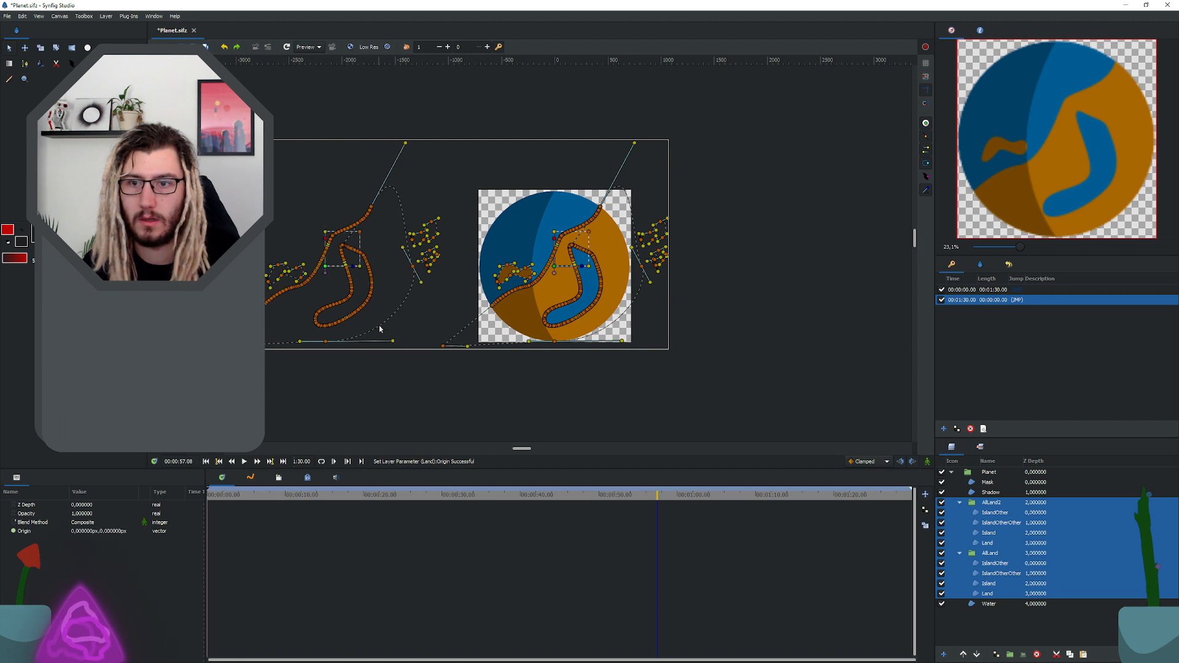
Step: Save the file, turn on animate mode and go to the 00:01:30.00 keyframe
{"action": "key", "text": "ctrl+s"}
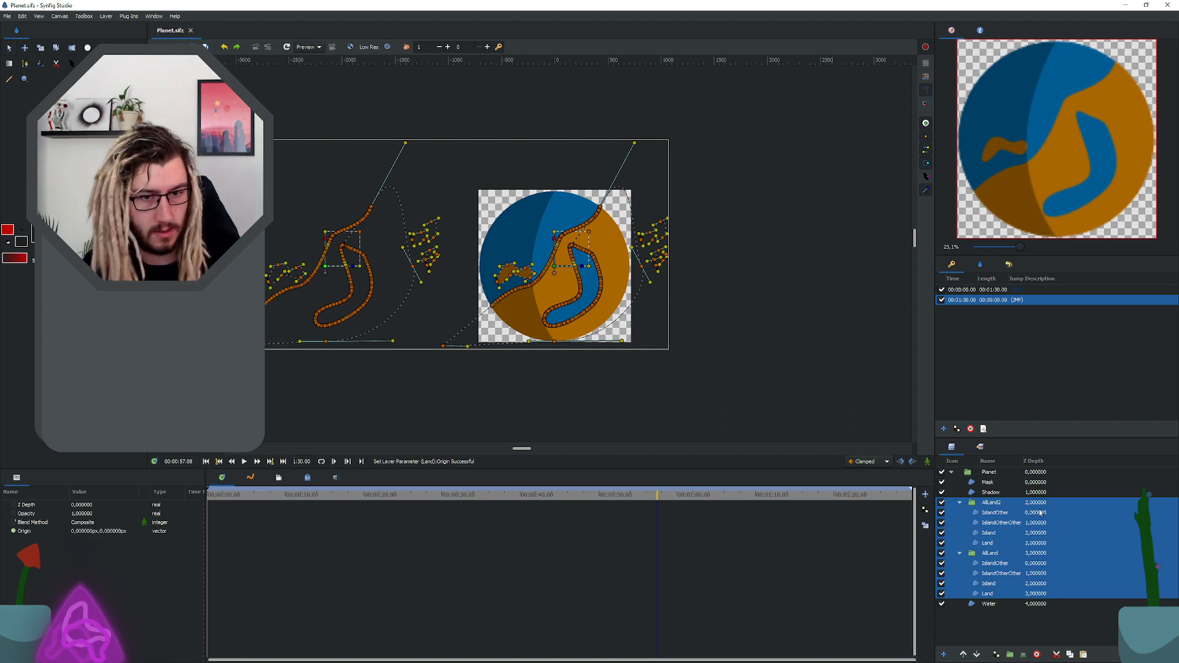
{"action": "left_click", "coordinate": [927, 461]}
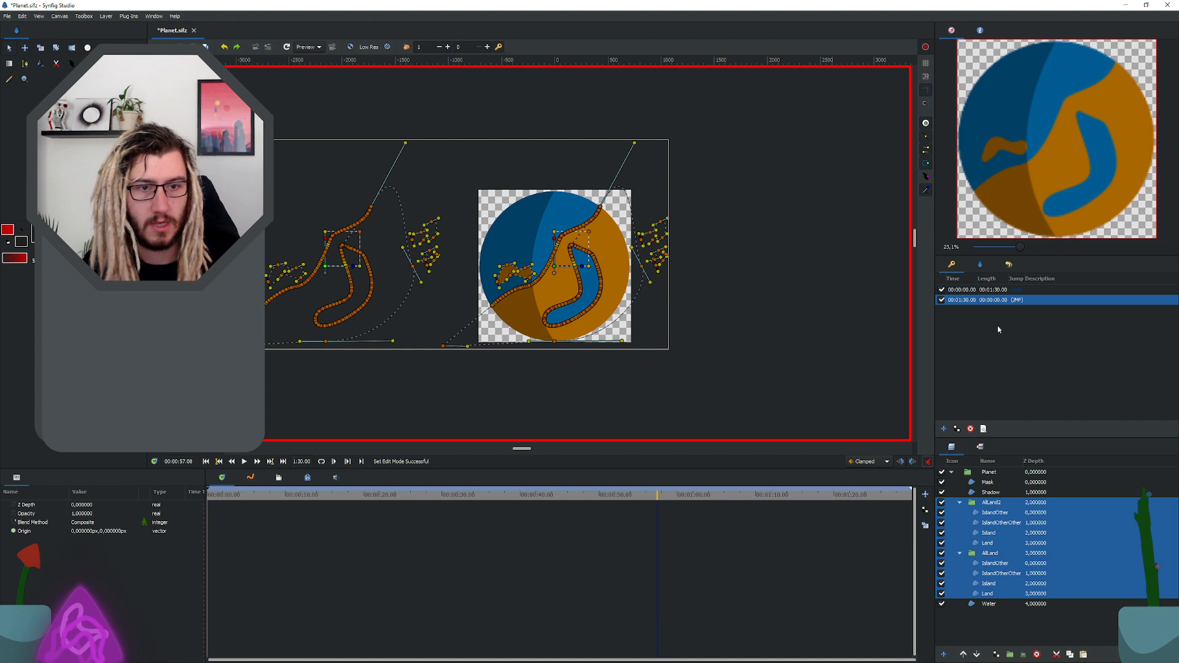
{"action": "left_click", "coordinate": [1018, 290]}
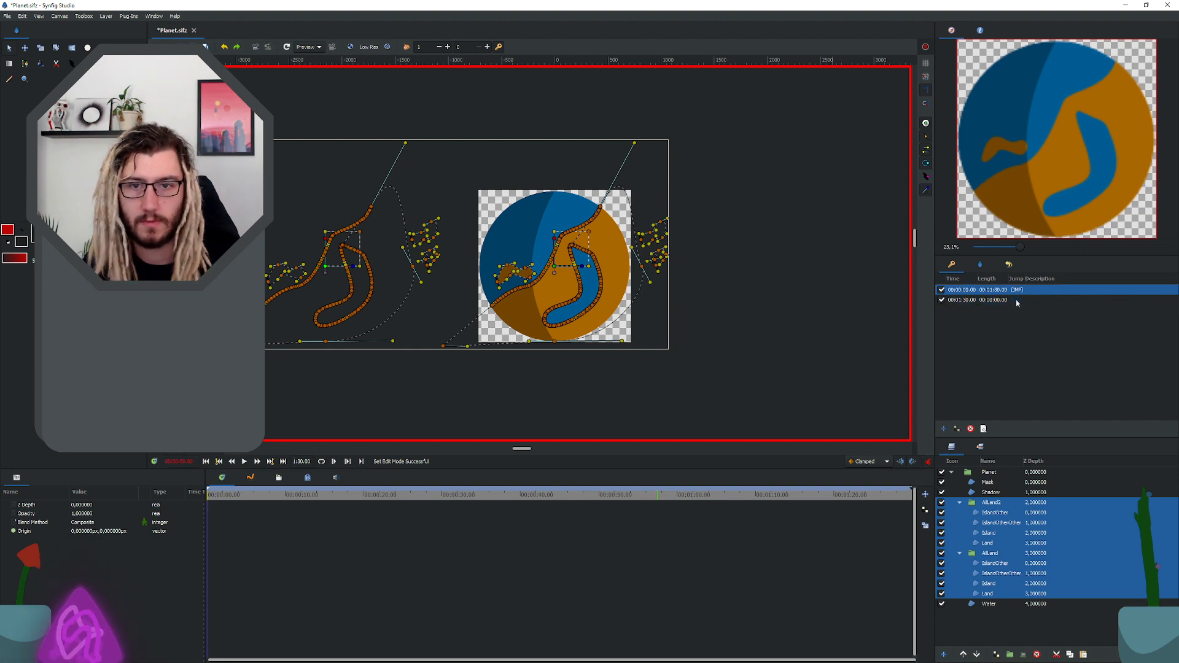
{"action": "left_click", "coordinate": [1017, 300]}
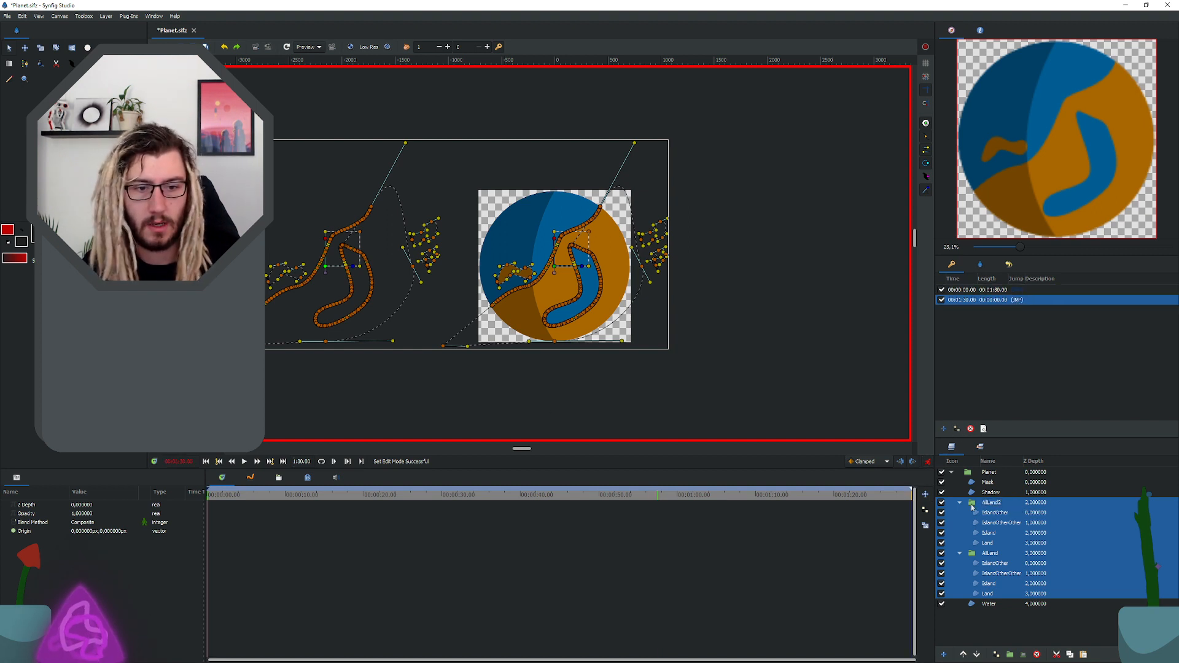
Step: Try to move both the AllLand2 and AllLand groups to the right together, undoing each attempt
{"action": "left_click", "coordinate": [991, 550]}
{"action": "left_click", "coordinate": [990, 502], "text": "shift"}
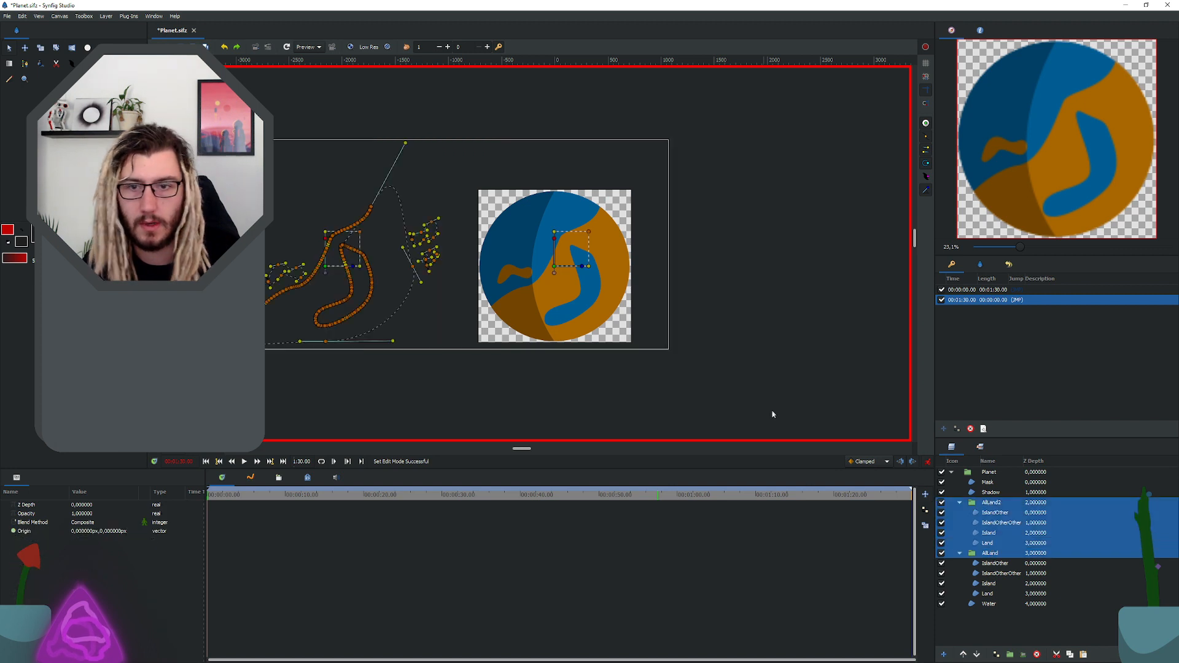
{"action": "left_click", "coordinate": [982, 503]}
{"action": "left_click", "coordinate": [984, 554], "text": "ctrl"}
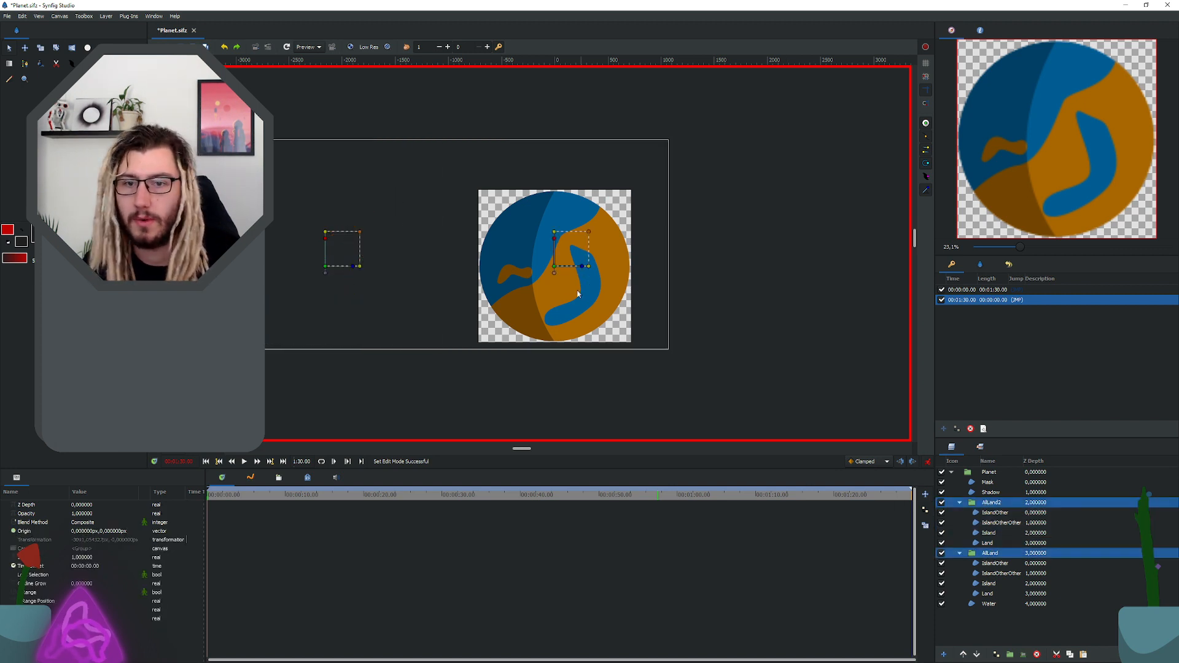
{"action": "left_click_drag", "start_coordinate": [554, 266], "coordinate": [770, 268]}
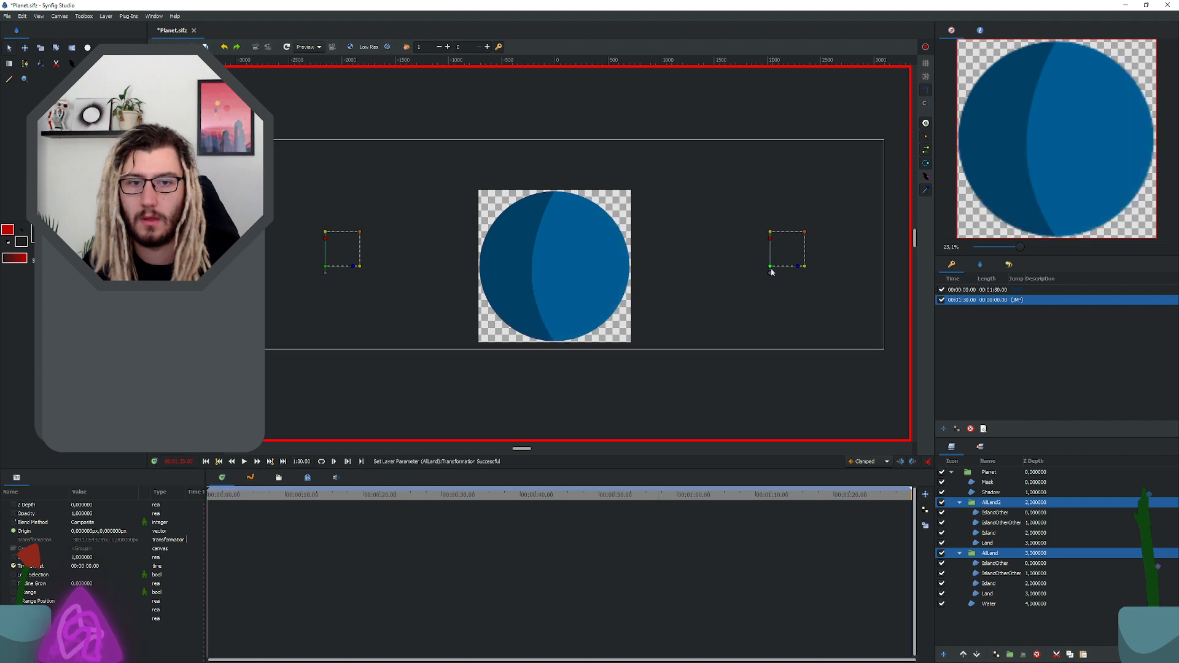
{"action": "key", "text": "ctrl+z"}
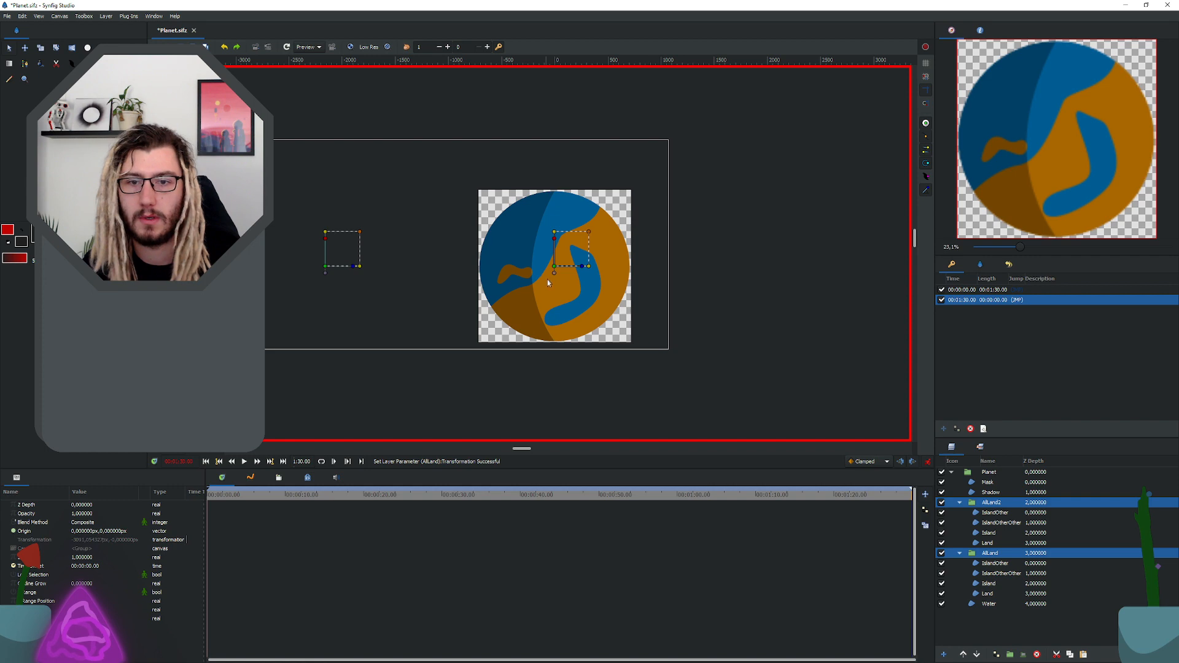
{"action": "left_click_drag", "start_coordinate": [554, 267], "coordinate": [697, 287]}
{"action": "key", "text": "ctrl+z"}
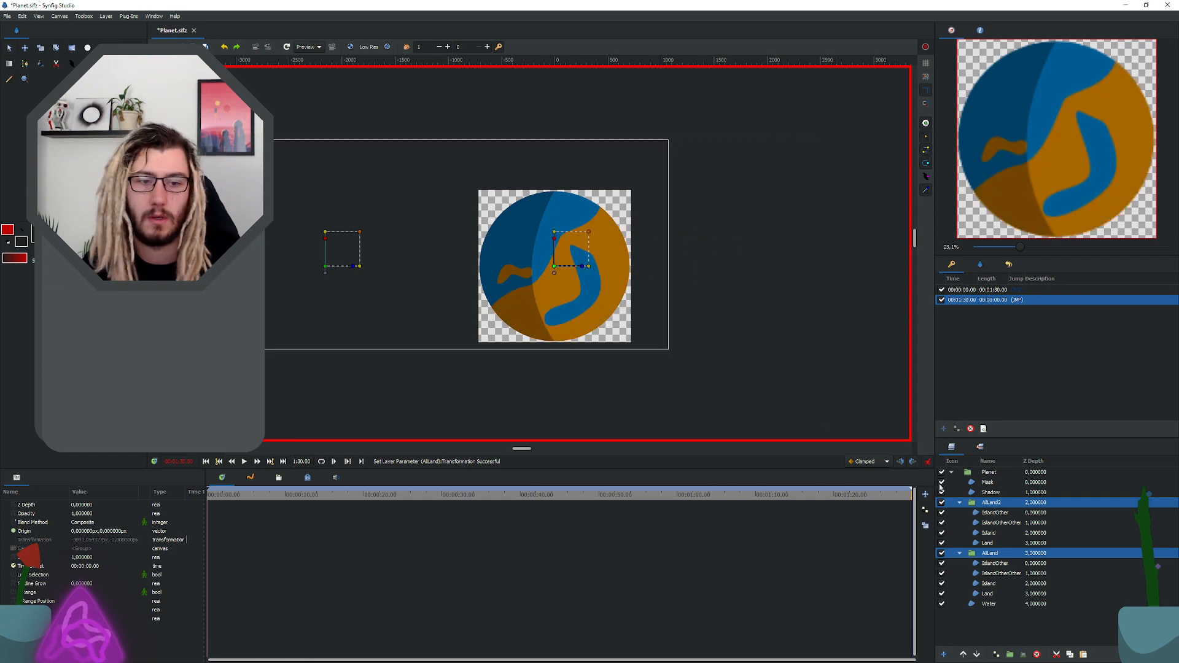
Step: Select all vertices of the layers inside AllLand2 and AllLand and shift them right until AllLand2's land covers the planet at 00:01:30.00
{"action": "left_click", "coordinate": [995, 512]}
{"action": "left_click", "coordinate": [988, 543], "text": "shift"}
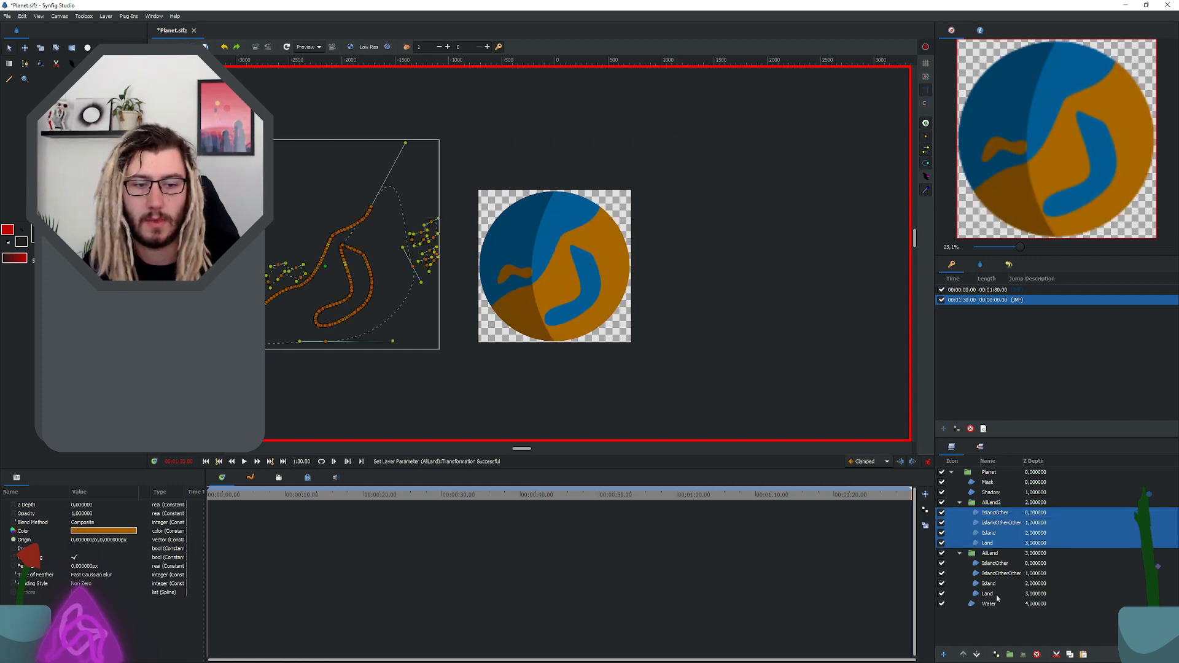
{"action": "left_click", "coordinate": [995, 564], "text": "shift"}
{"action": "left_click", "coordinate": [996, 593], "text": "shift"}
{"action": "left_click", "coordinate": [975, 551], "text": "ctrl"}
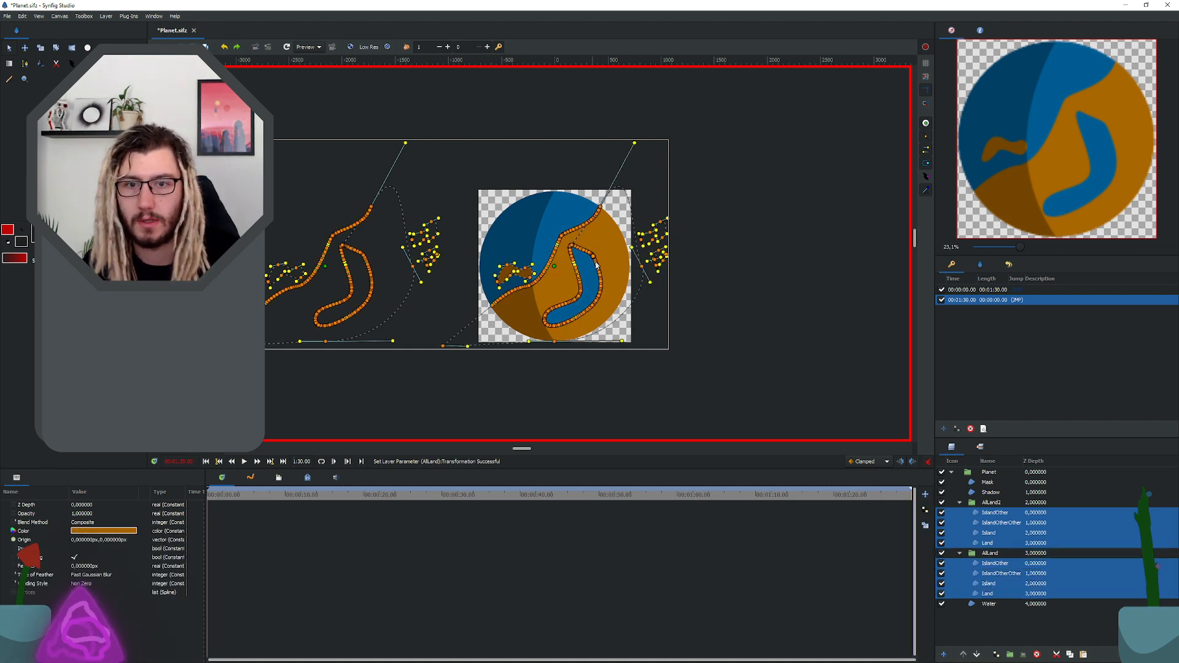
{"action": "left_click_drag", "start_coordinate": [595, 265], "coordinate": [824, 276]}
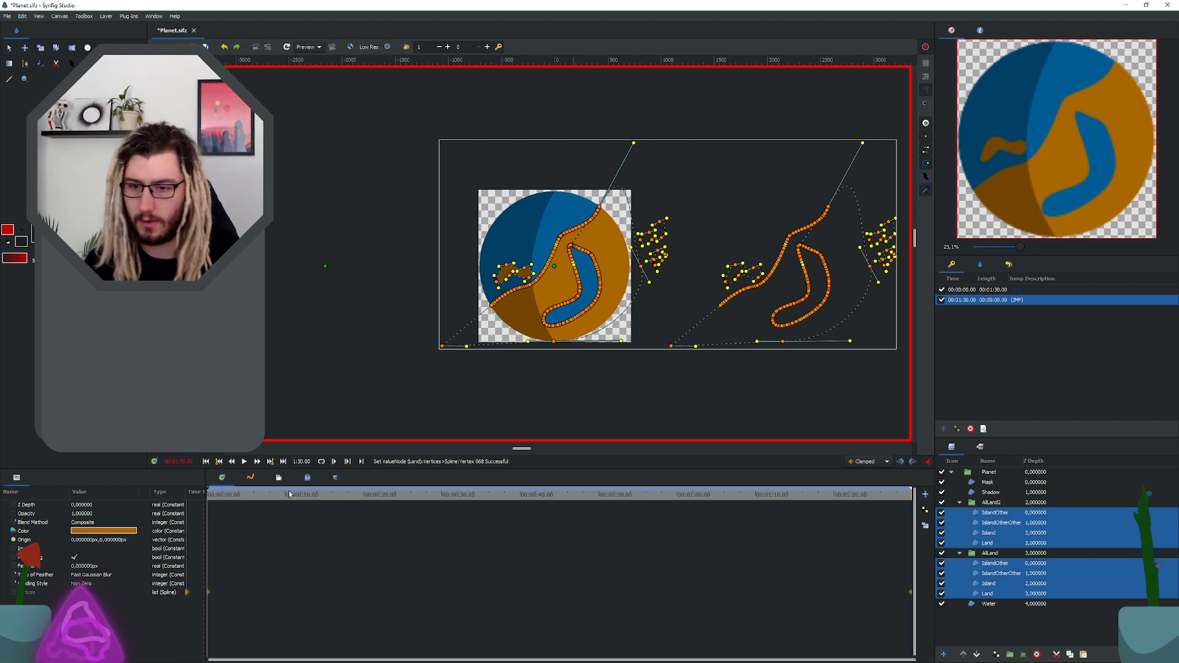
Step: Return to the start of the timeline, save the file and play the animation
{"action": "left_click_drag", "start_coordinate": [289, 494], "coordinate": [209, 514]}
{"action": "key", "text": "ctrl+s"}
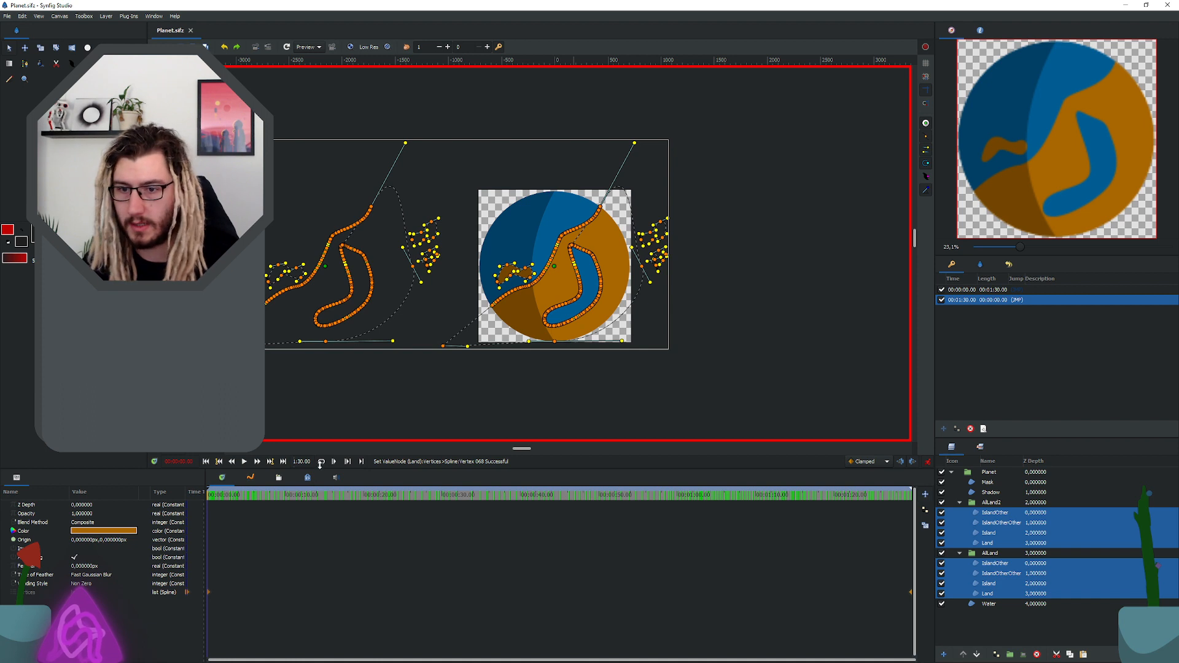
{"action": "left_click", "coordinate": [244, 461]}
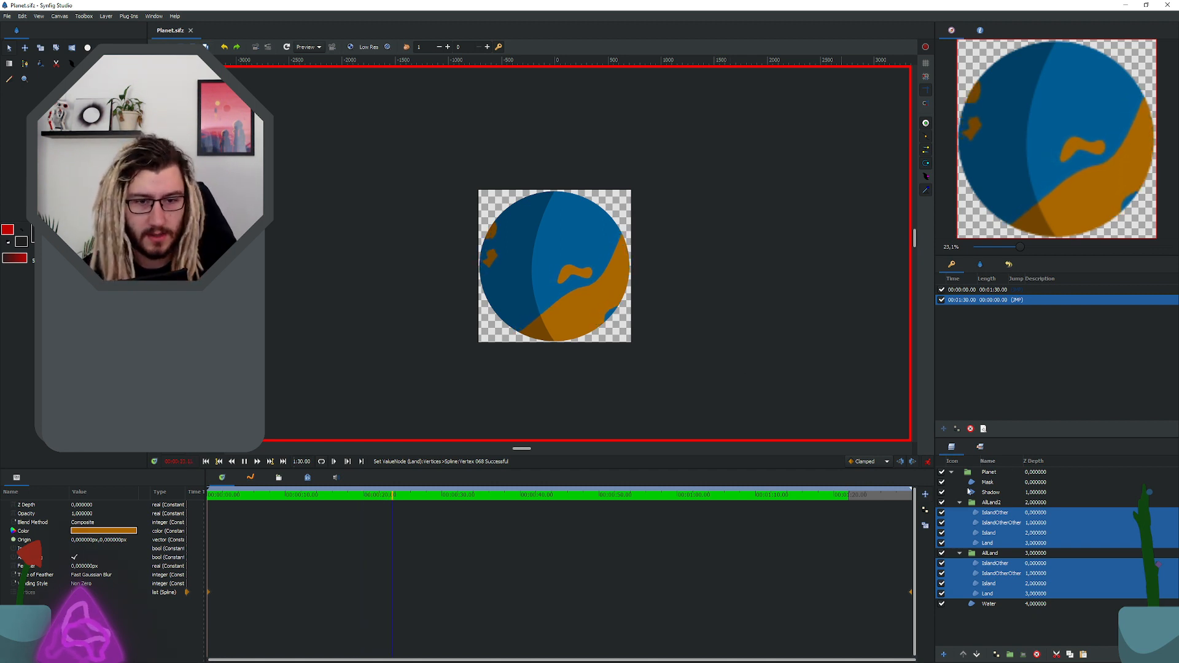
Step: Play the animation from shortly before its end to examine the loop transition, and view the planet up close
{"action": "left_click", "coordinate": [898, 494]}
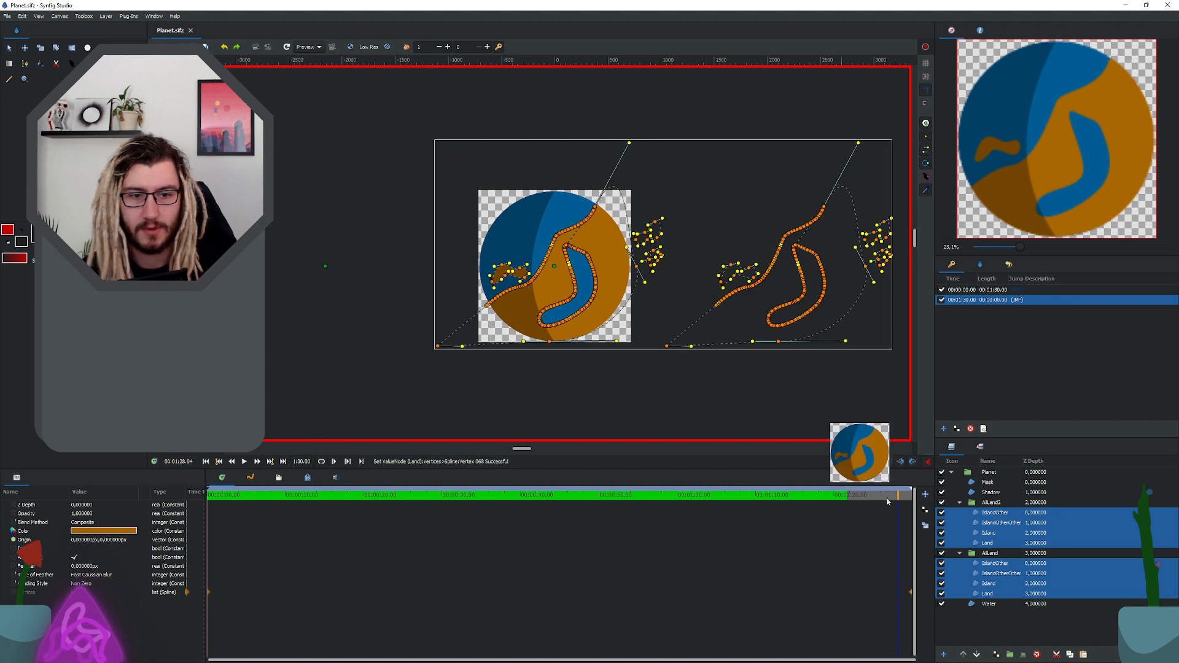
{"action": "key", "text": "space"}
{"action": "left_click", "coordinate": [767, 380]}
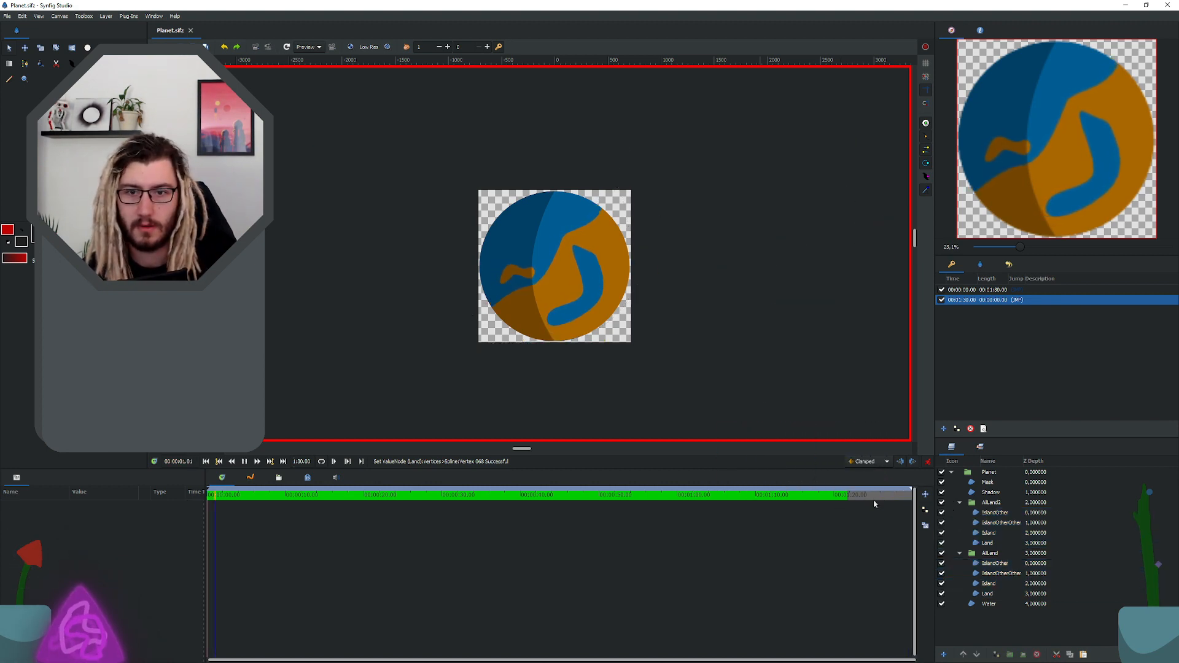
{"action": "left_click", "coordinate": [817, 496]}
{"action": "left_click", "coordinate": [896, 497]}
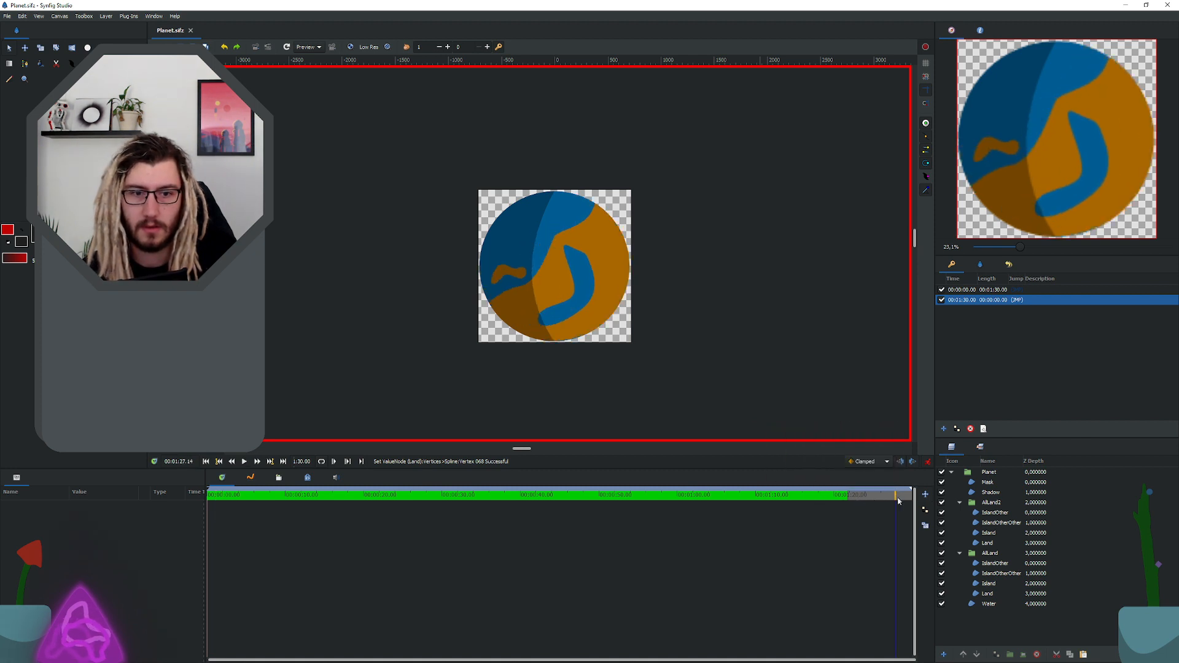
{"action": "left_click", "coordinate": [244, 461]}
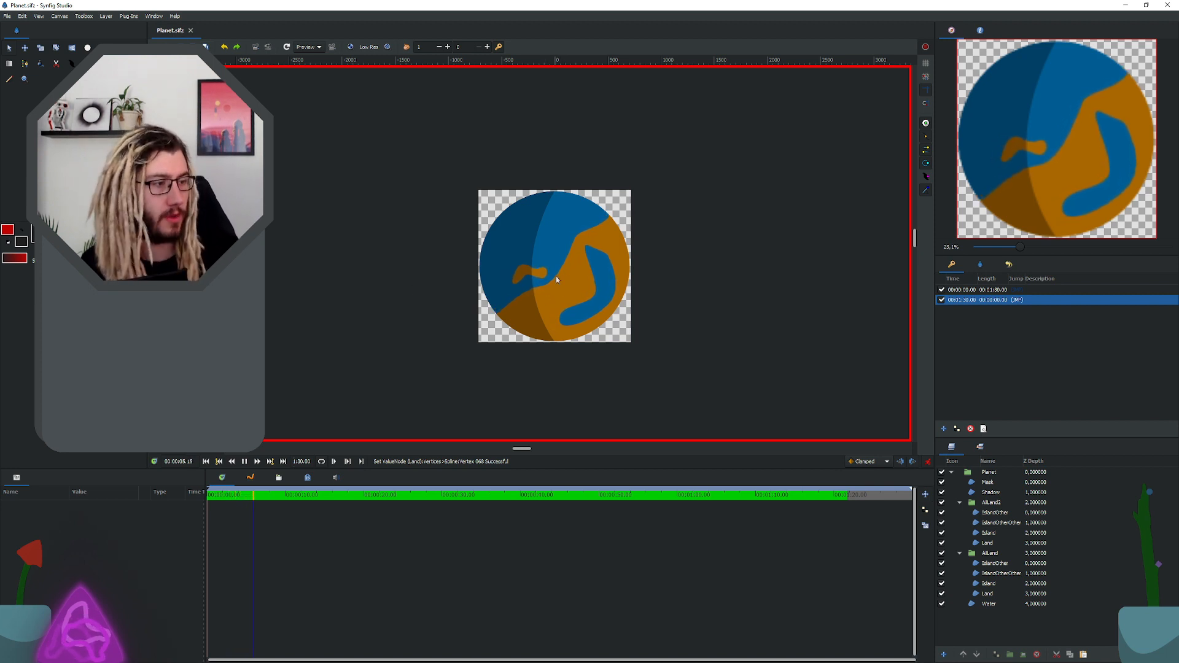
{"action": "scroll", "coordinate": [555, 275], "scroll_direction": "up", "scroll_amount": 3}
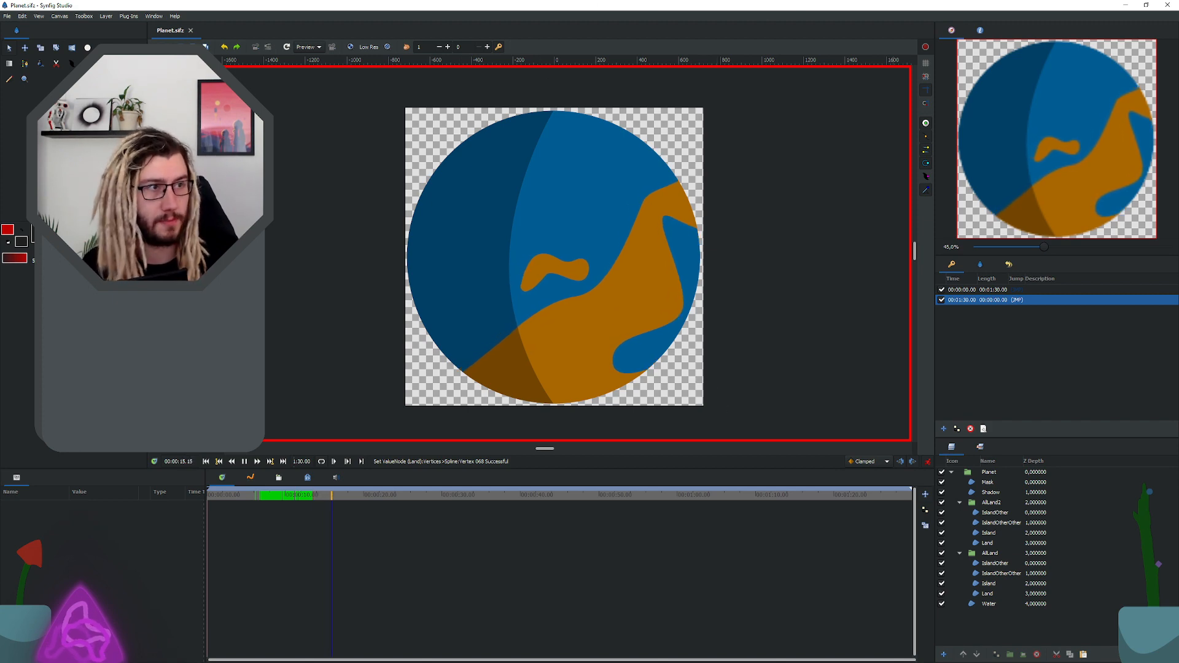
{"action": "key", "text": "super+Tab"}
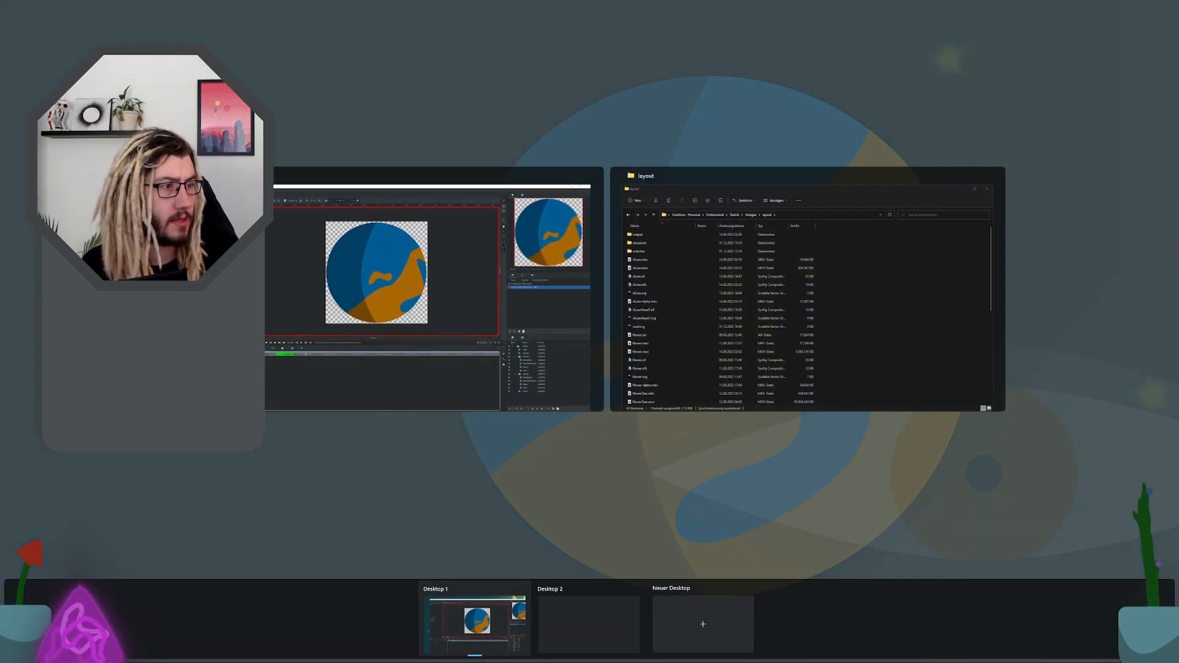
{"action": "key", "text": "Escape"}
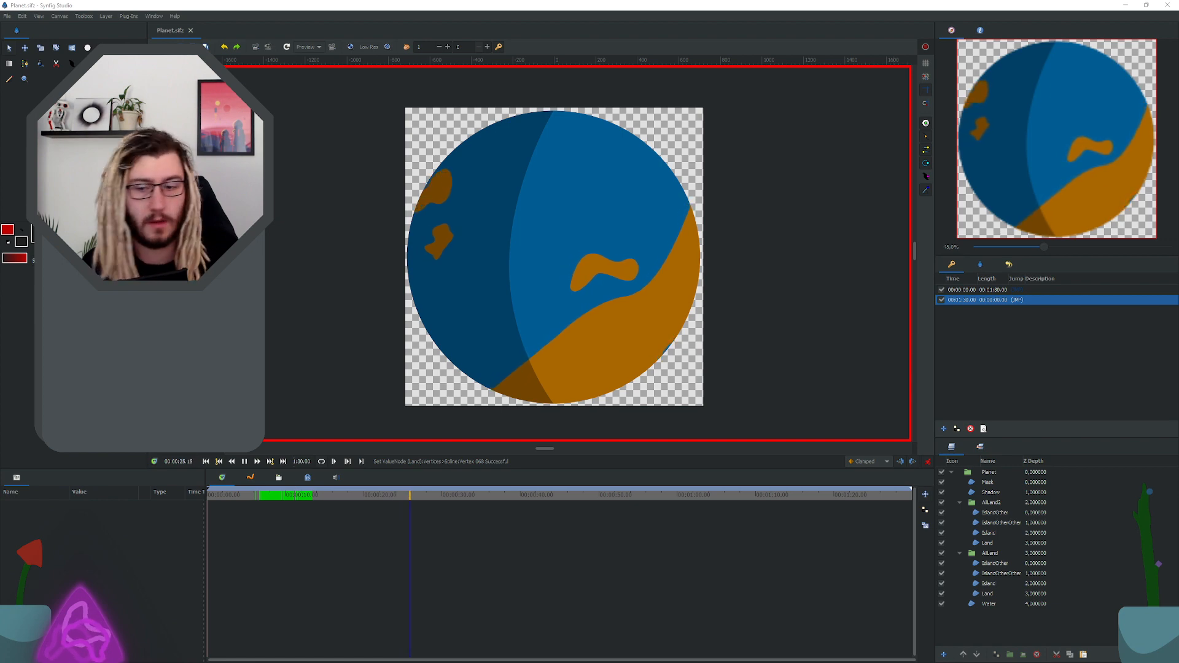
{"action": "key", "text": "super+Tab"}
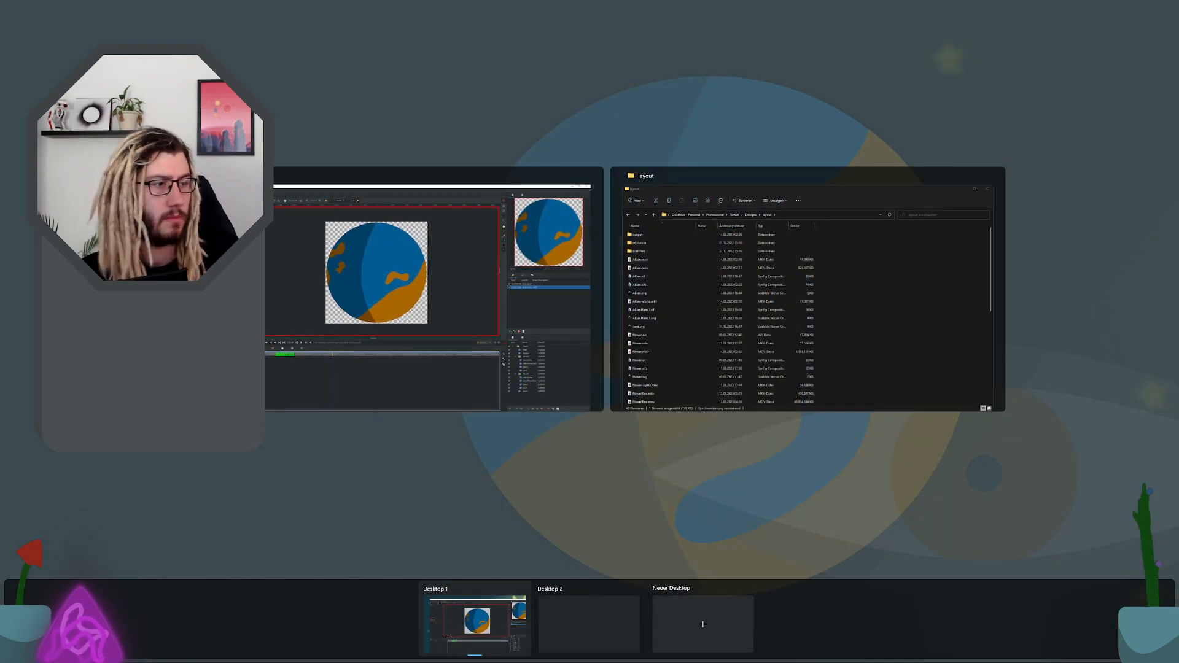
{"action": "key", "text": "Escape"}
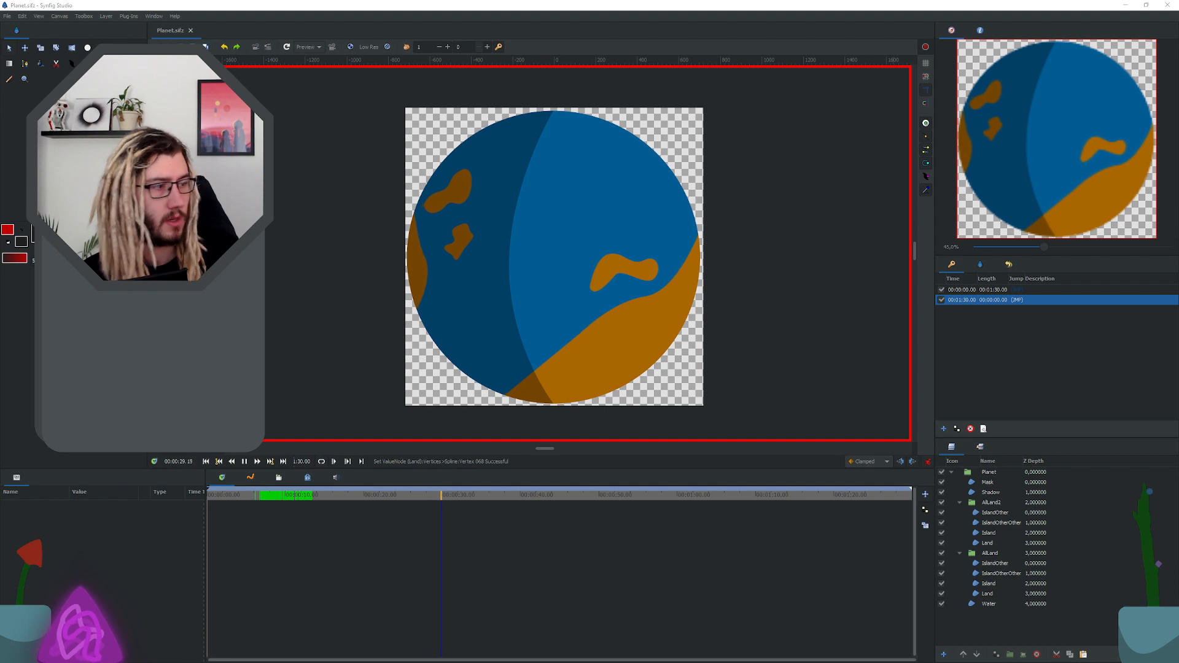